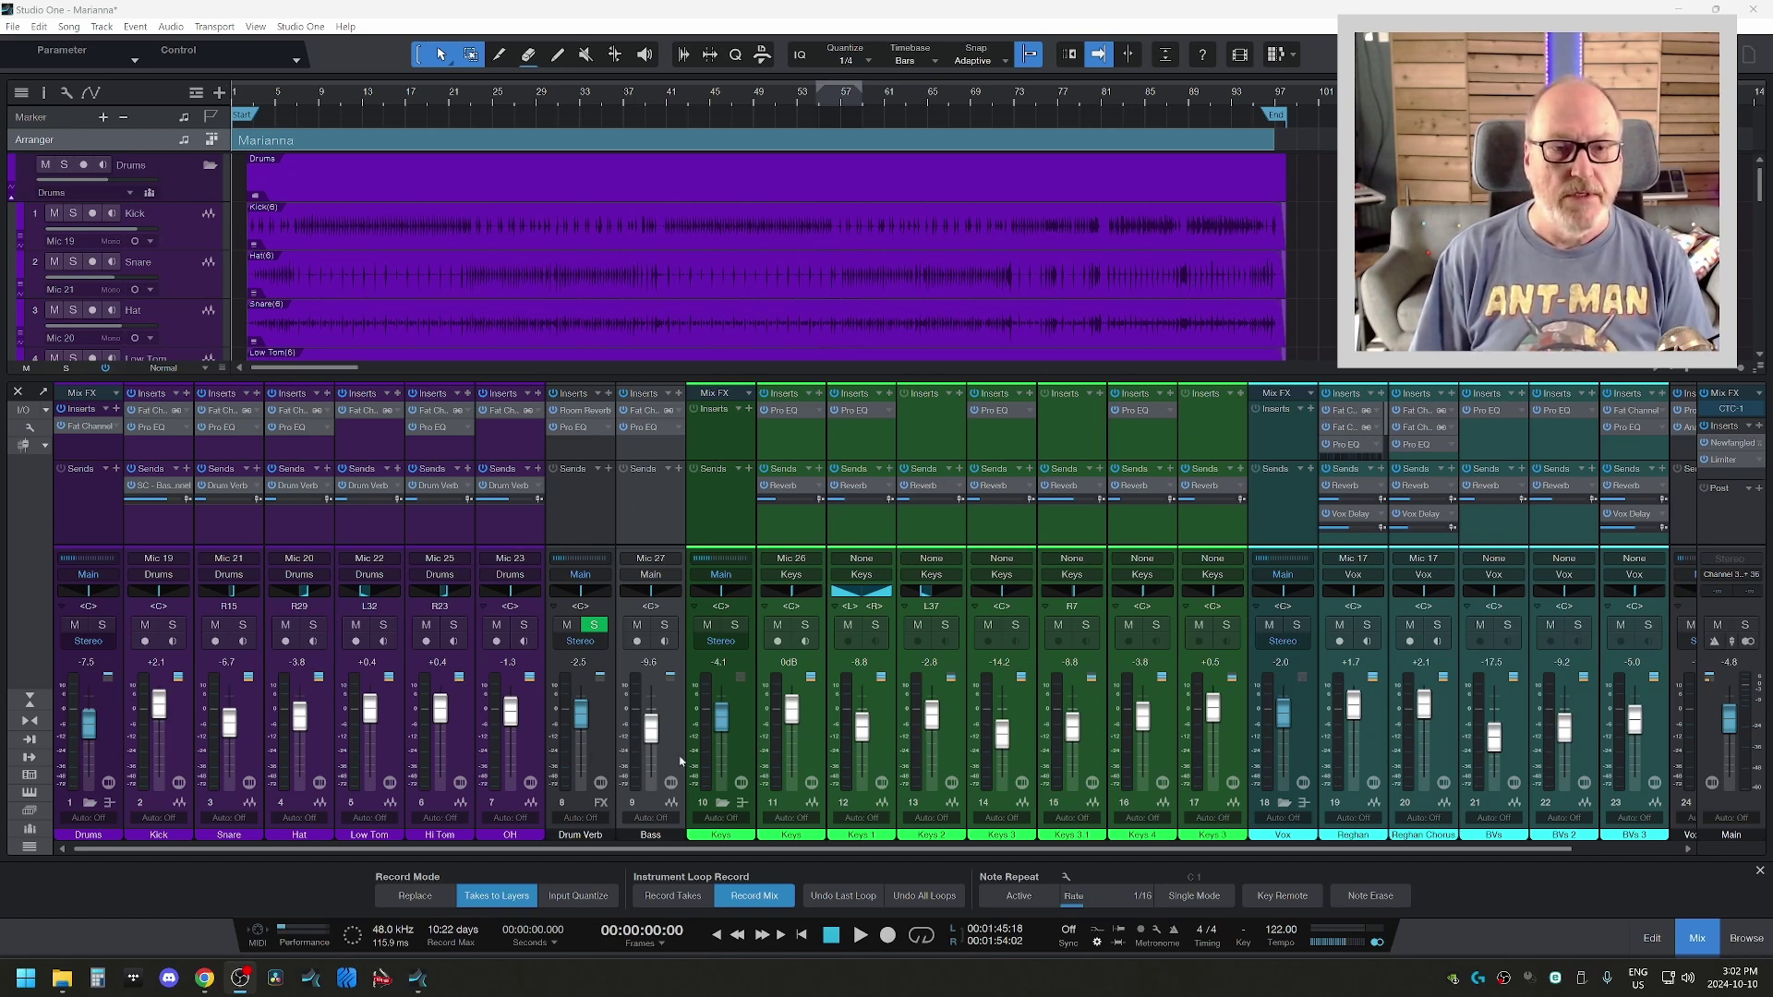
- Colour the Bass channel blue from the palette, then review the mixer strips
left_click(672, 837)
left_click(672, 836)
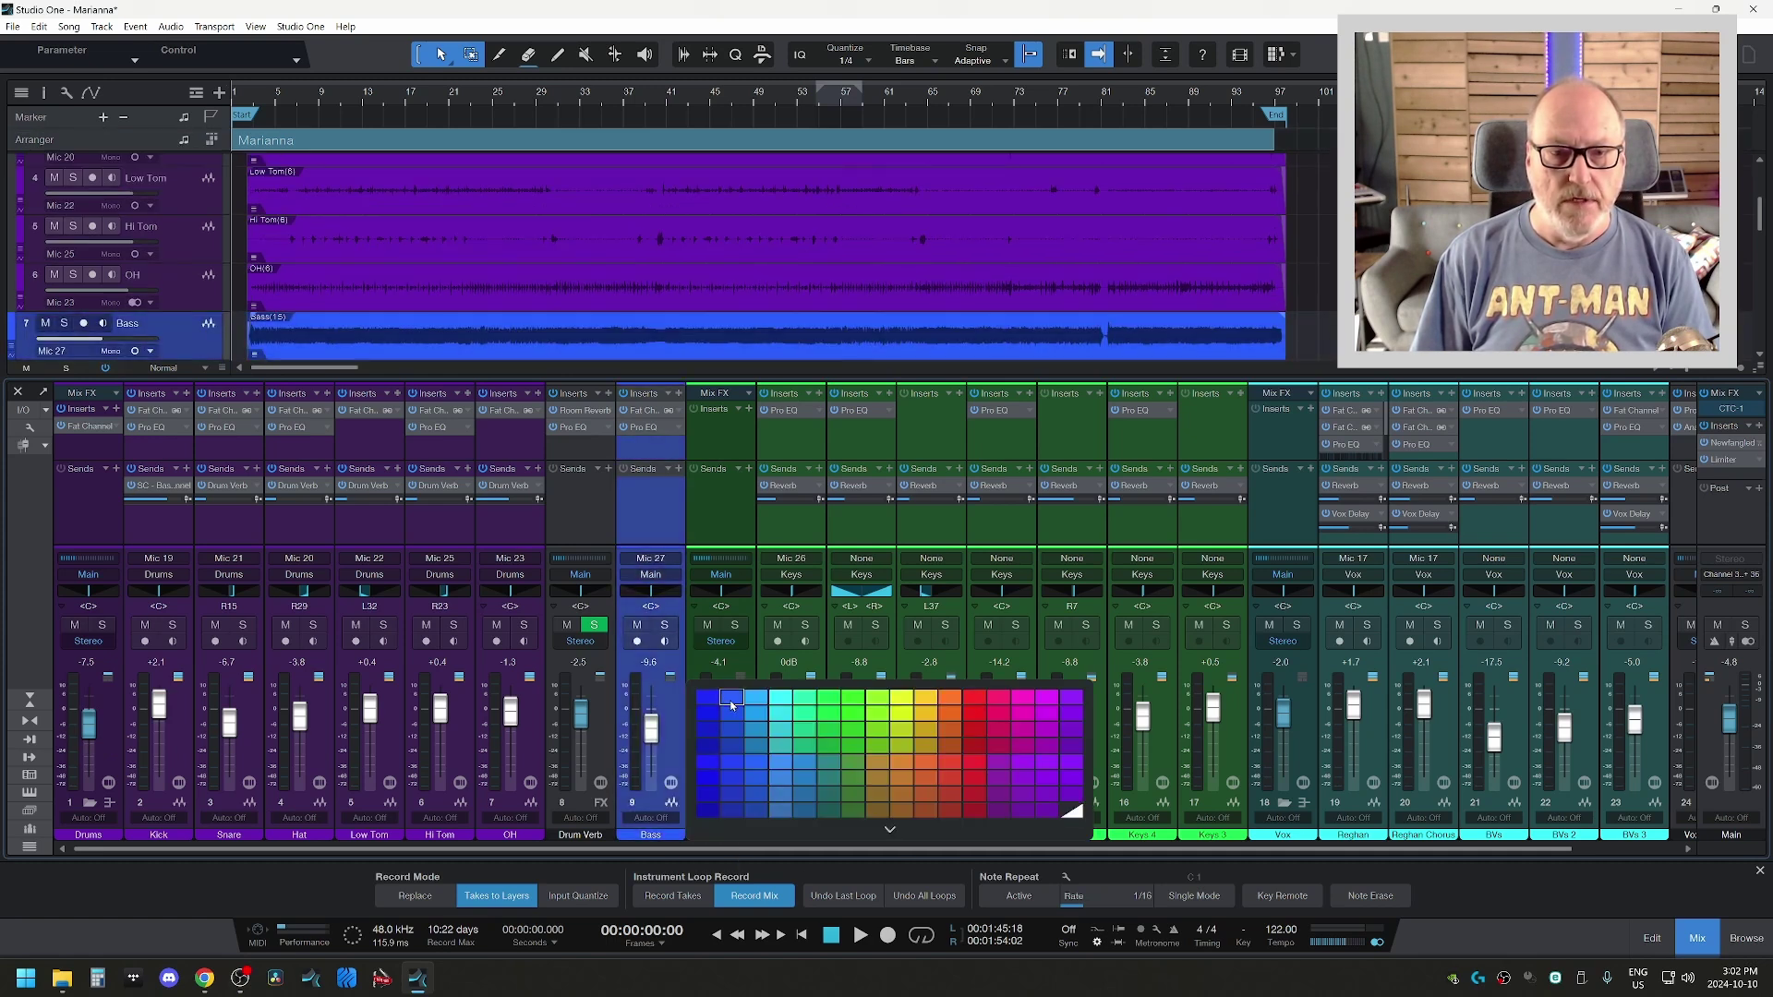
left_click(738, 716)
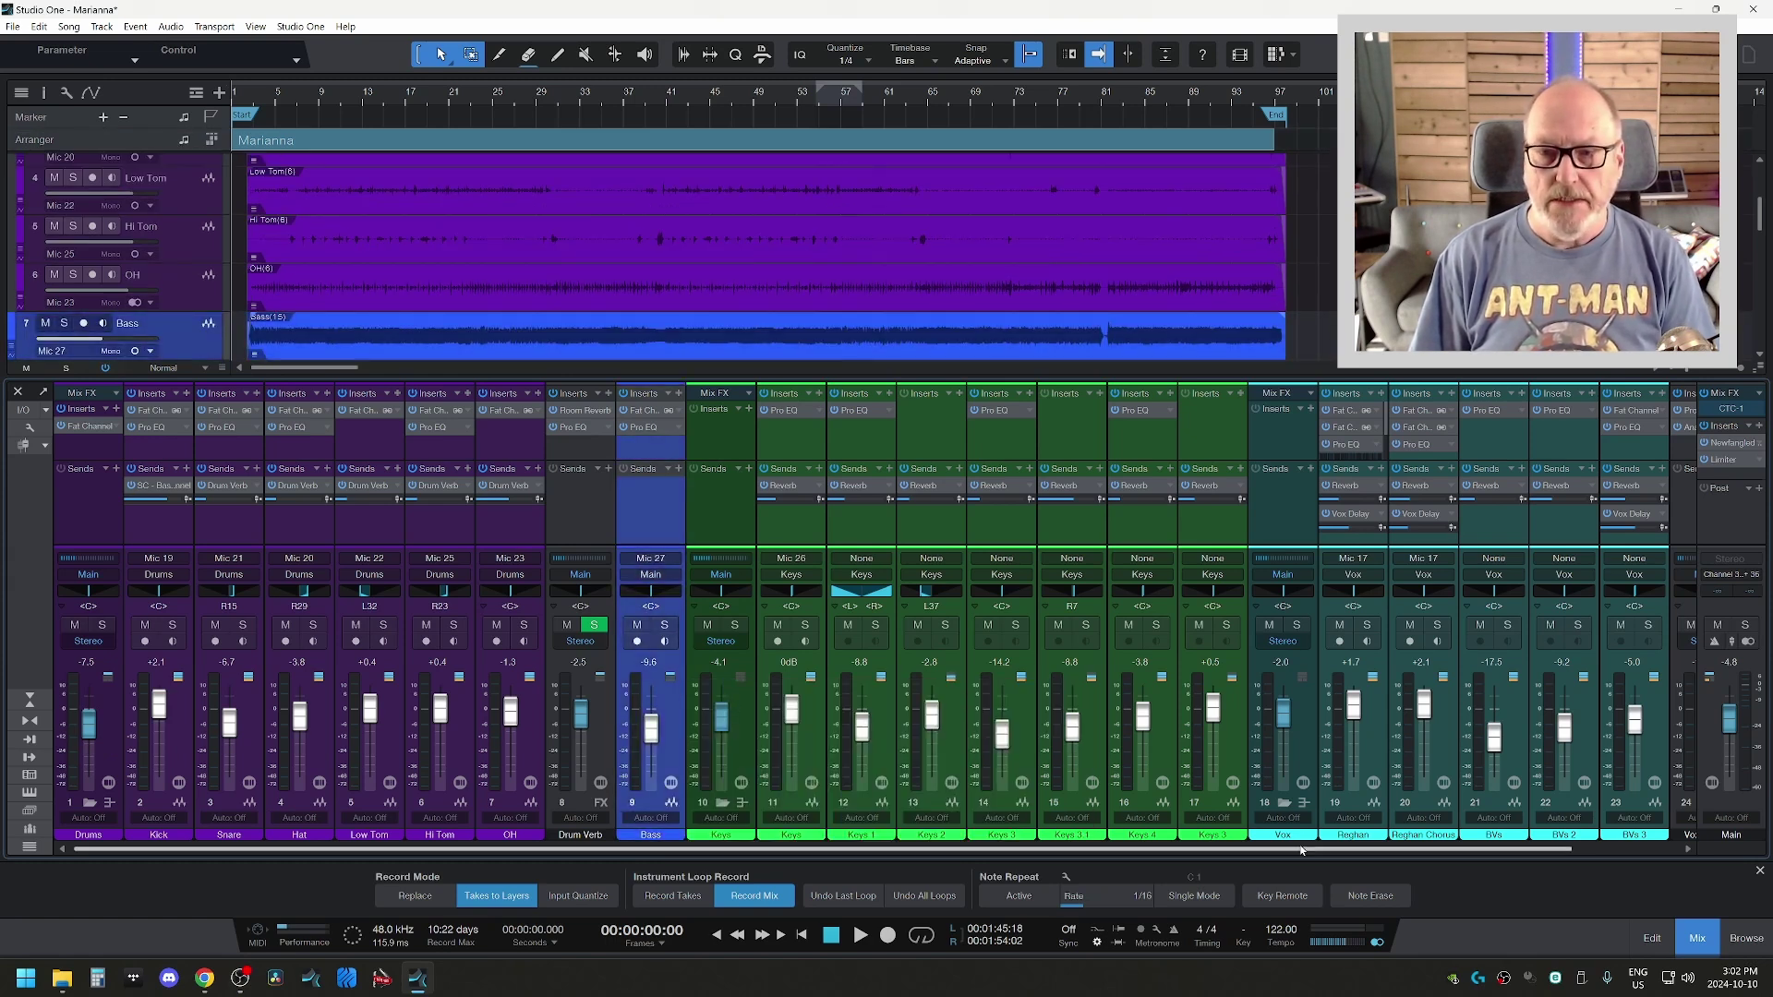
left_click_drag(1236, 853, 1394, 862)
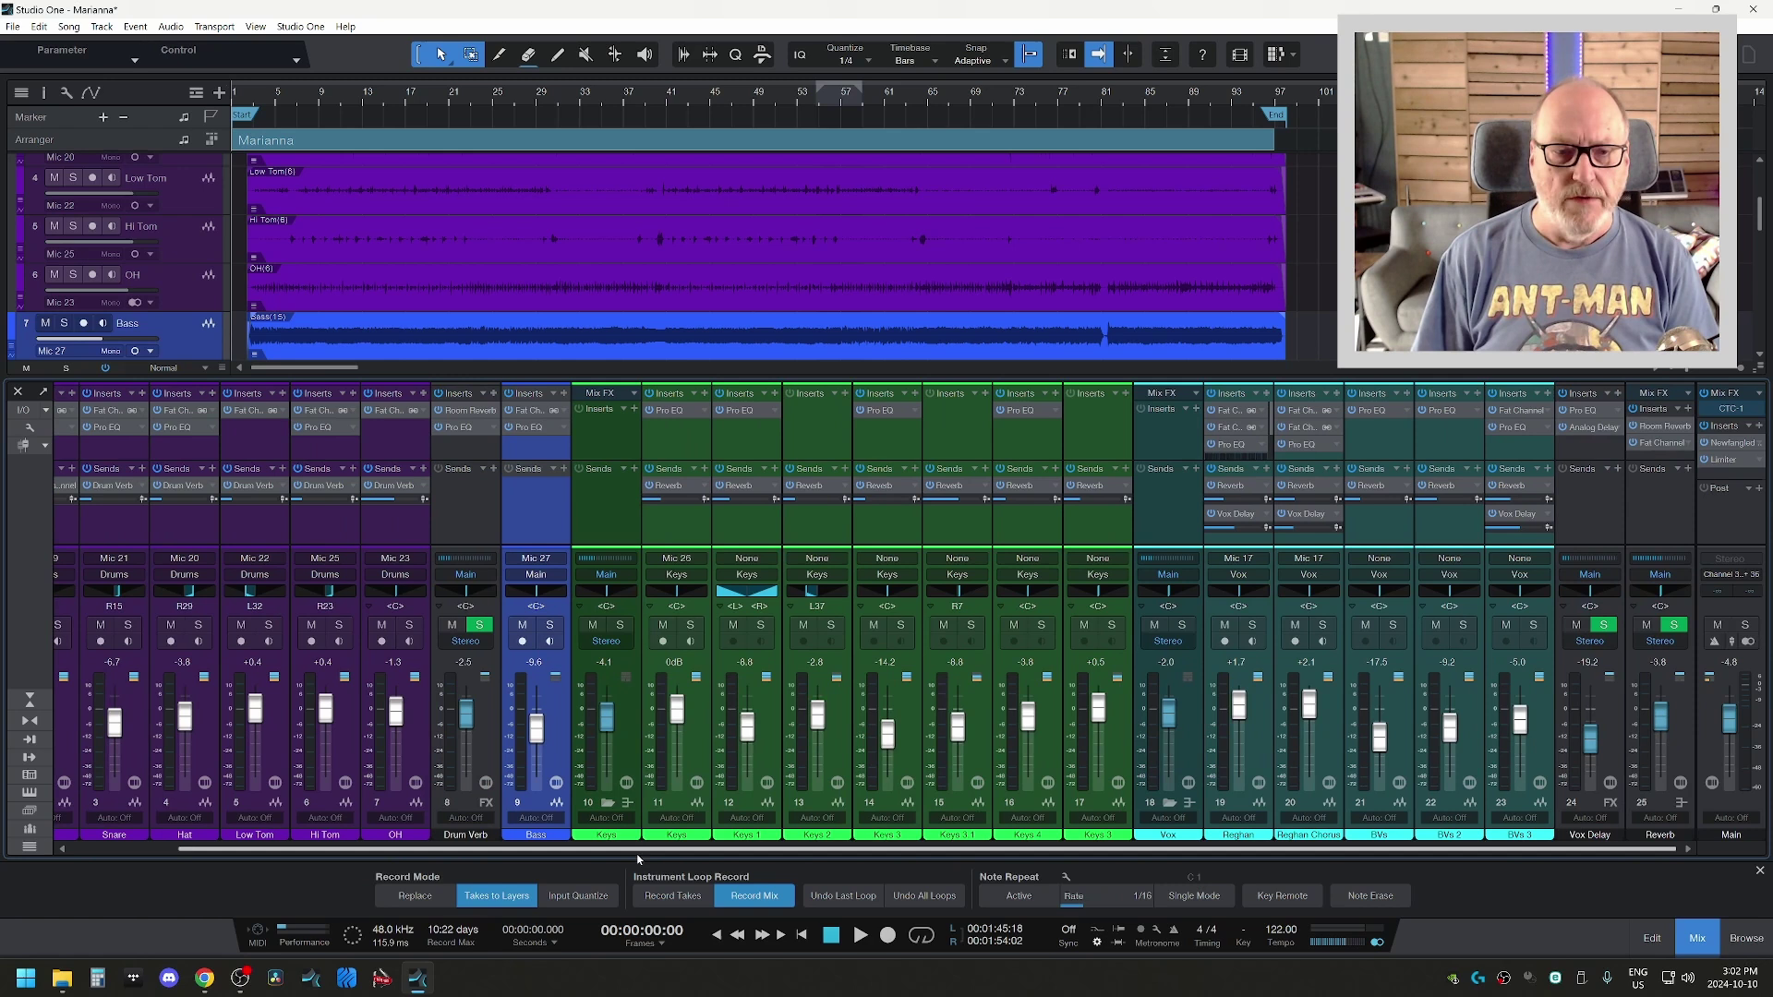
left_click_drag(653, 849, 579, 836)
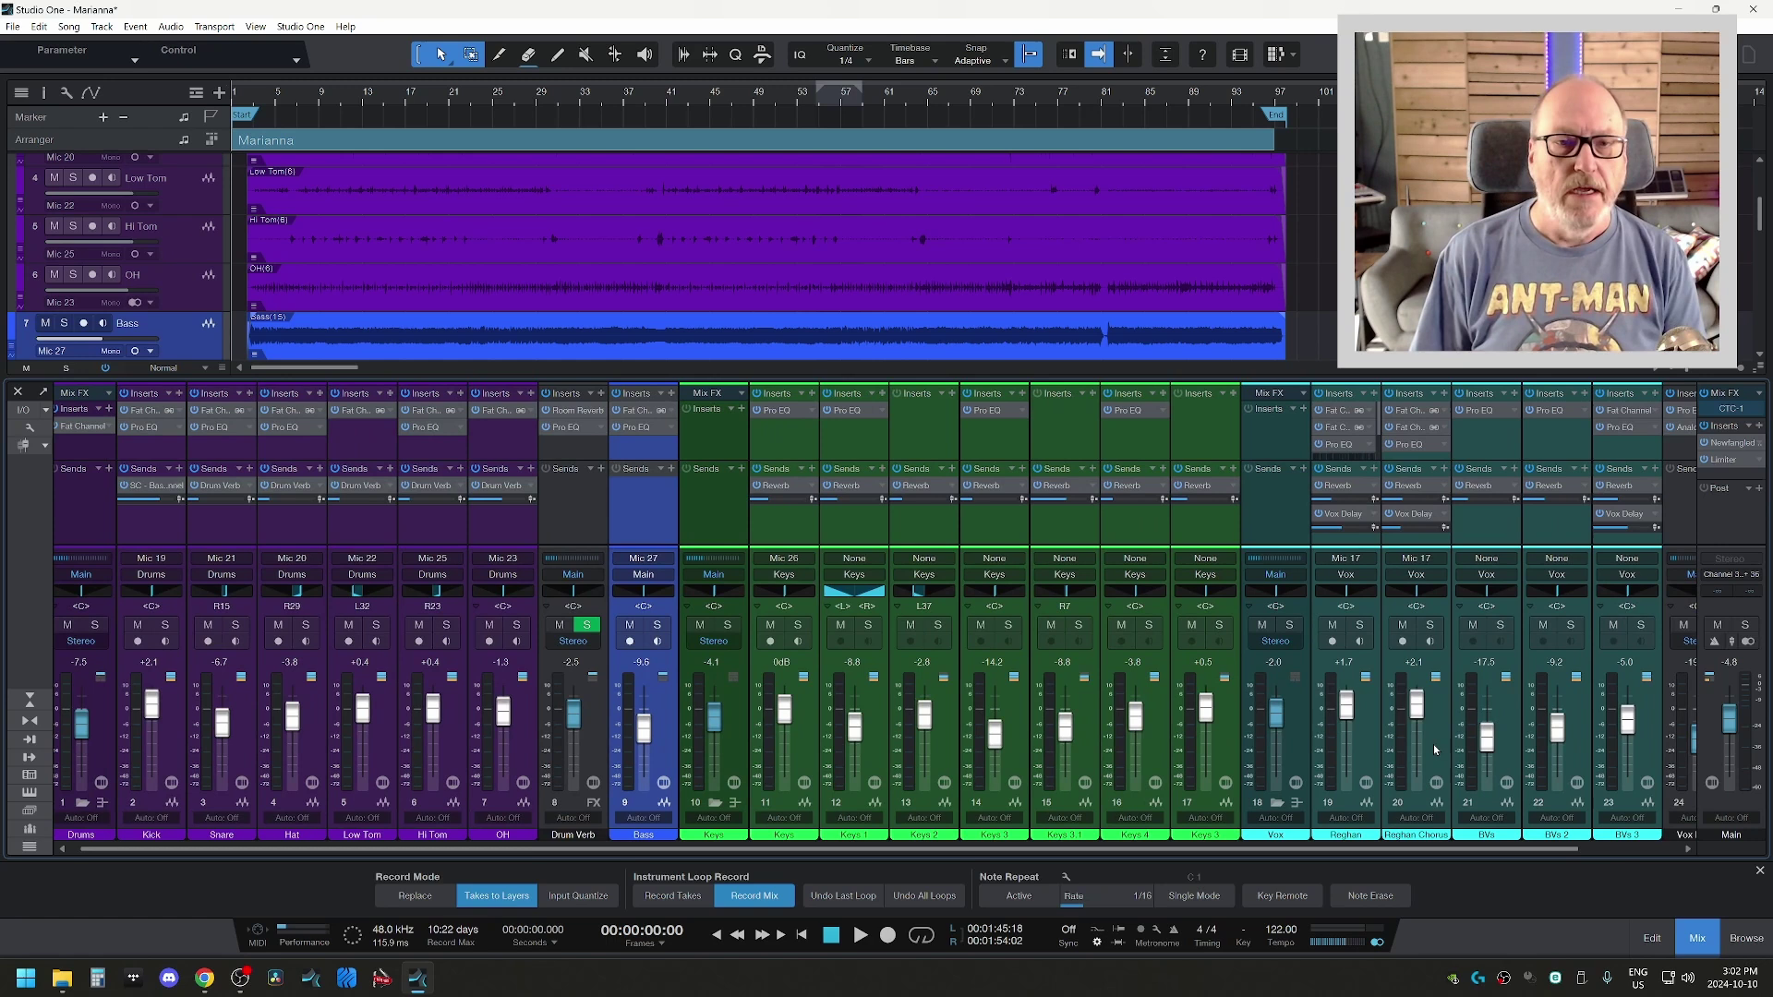
left_click(1732, 410)
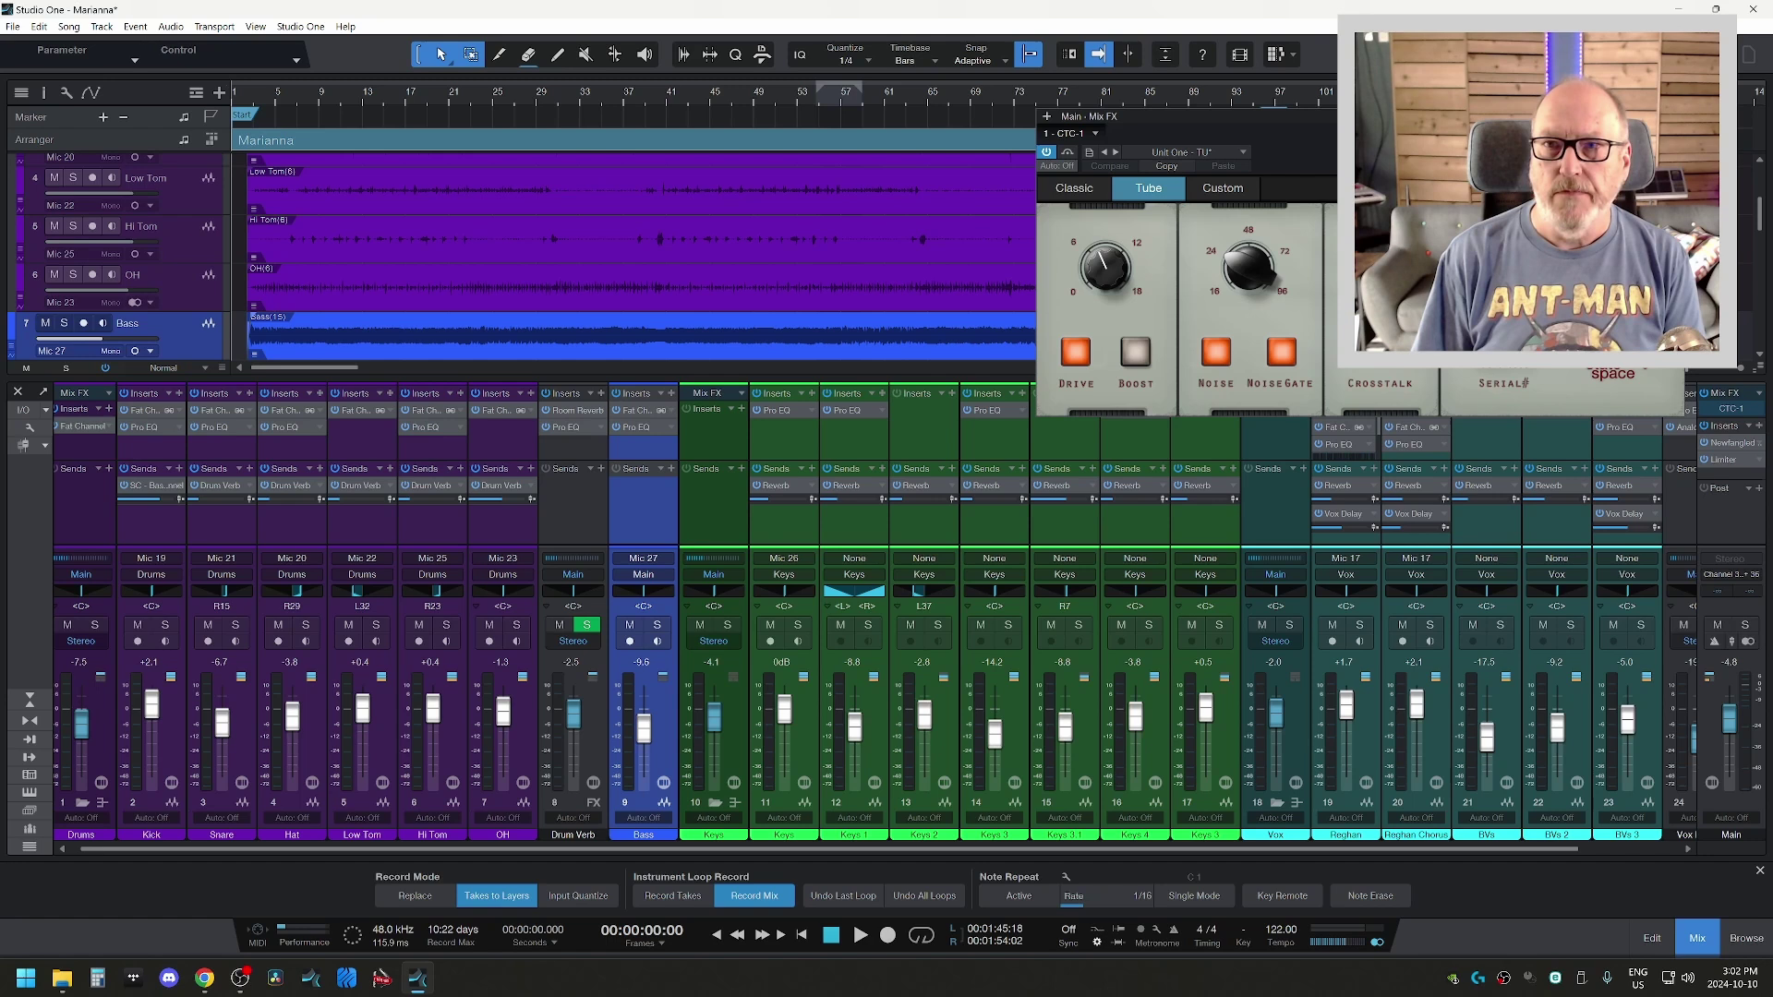
left_click_drag(1400, 123, 935, 237)
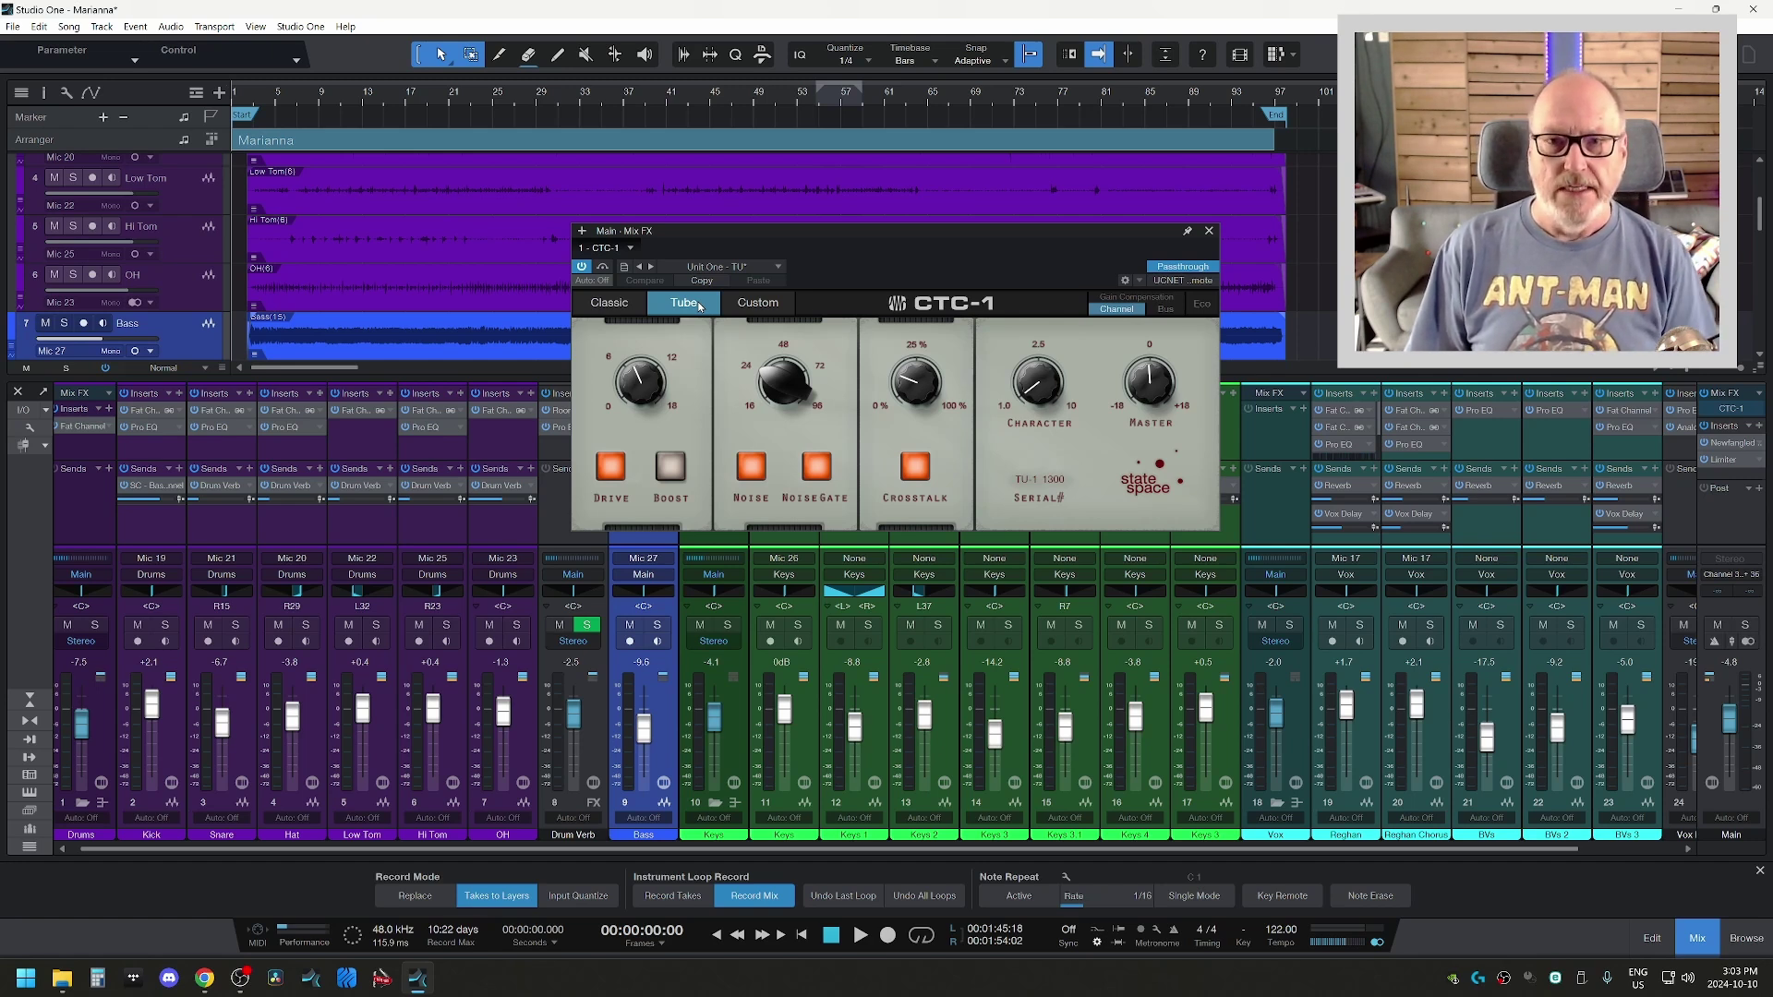
left_click(1209, 232)
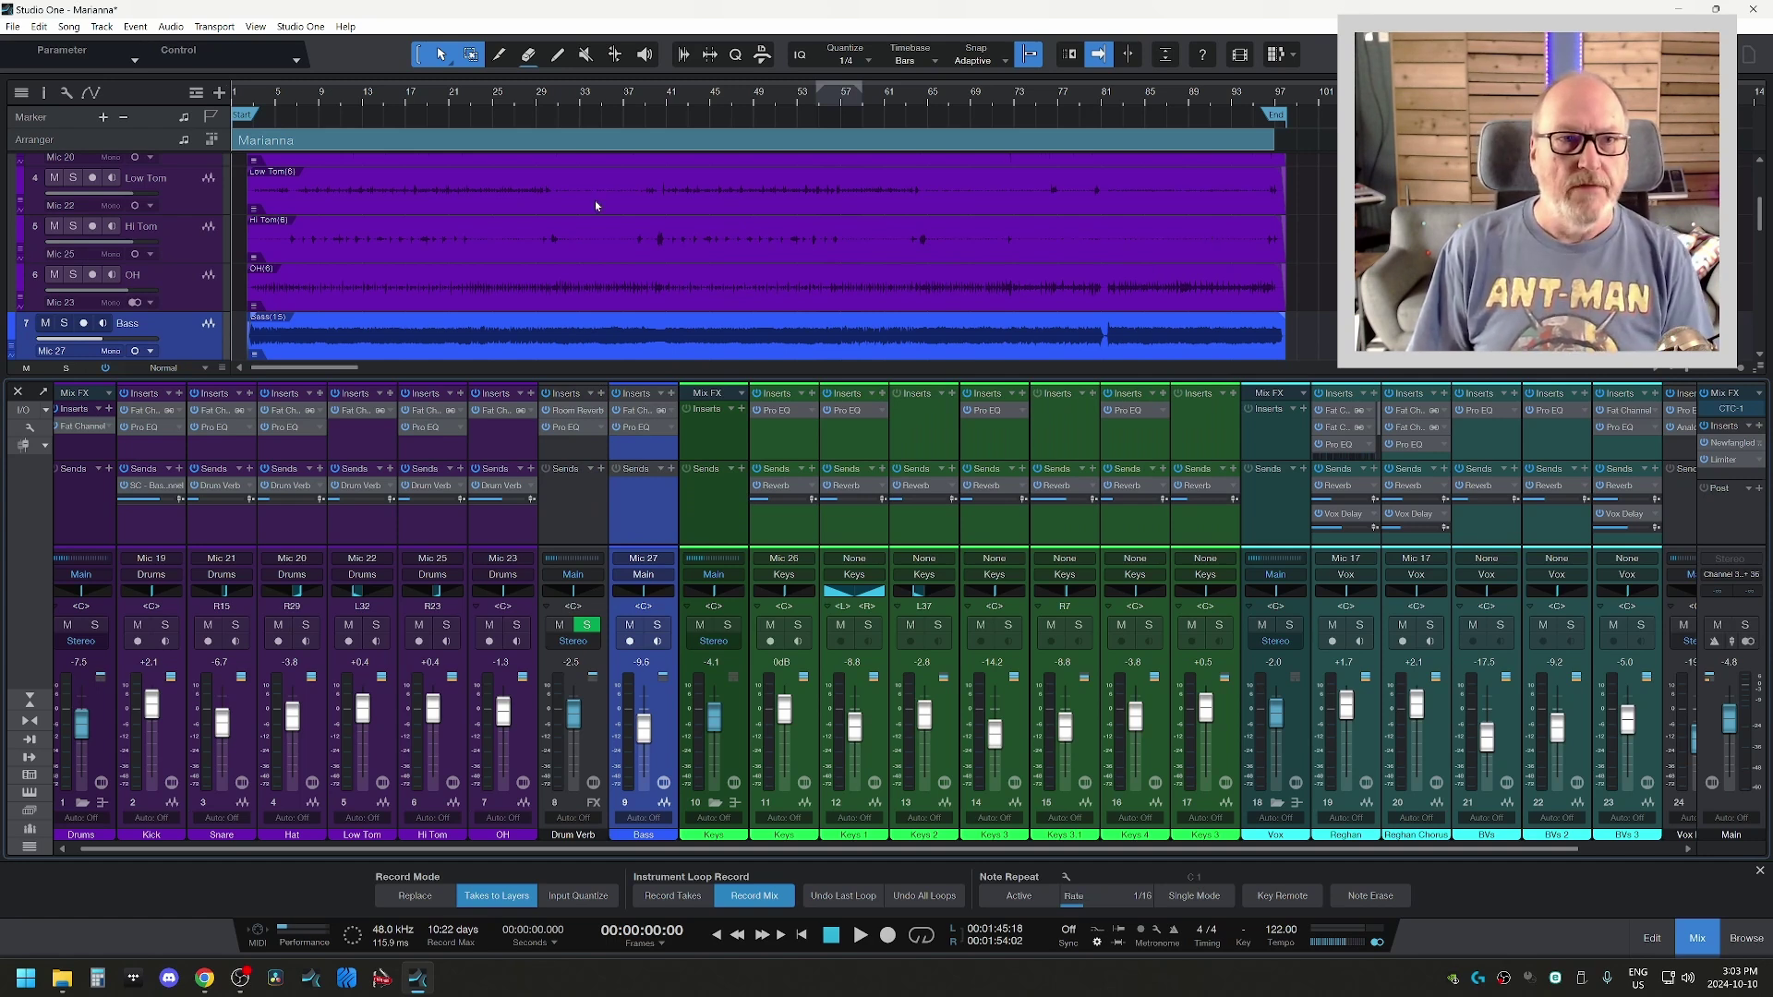
- Play the song from around bar 3, browsing the track list, and stop near 47 seconds
left_click(255, 91)
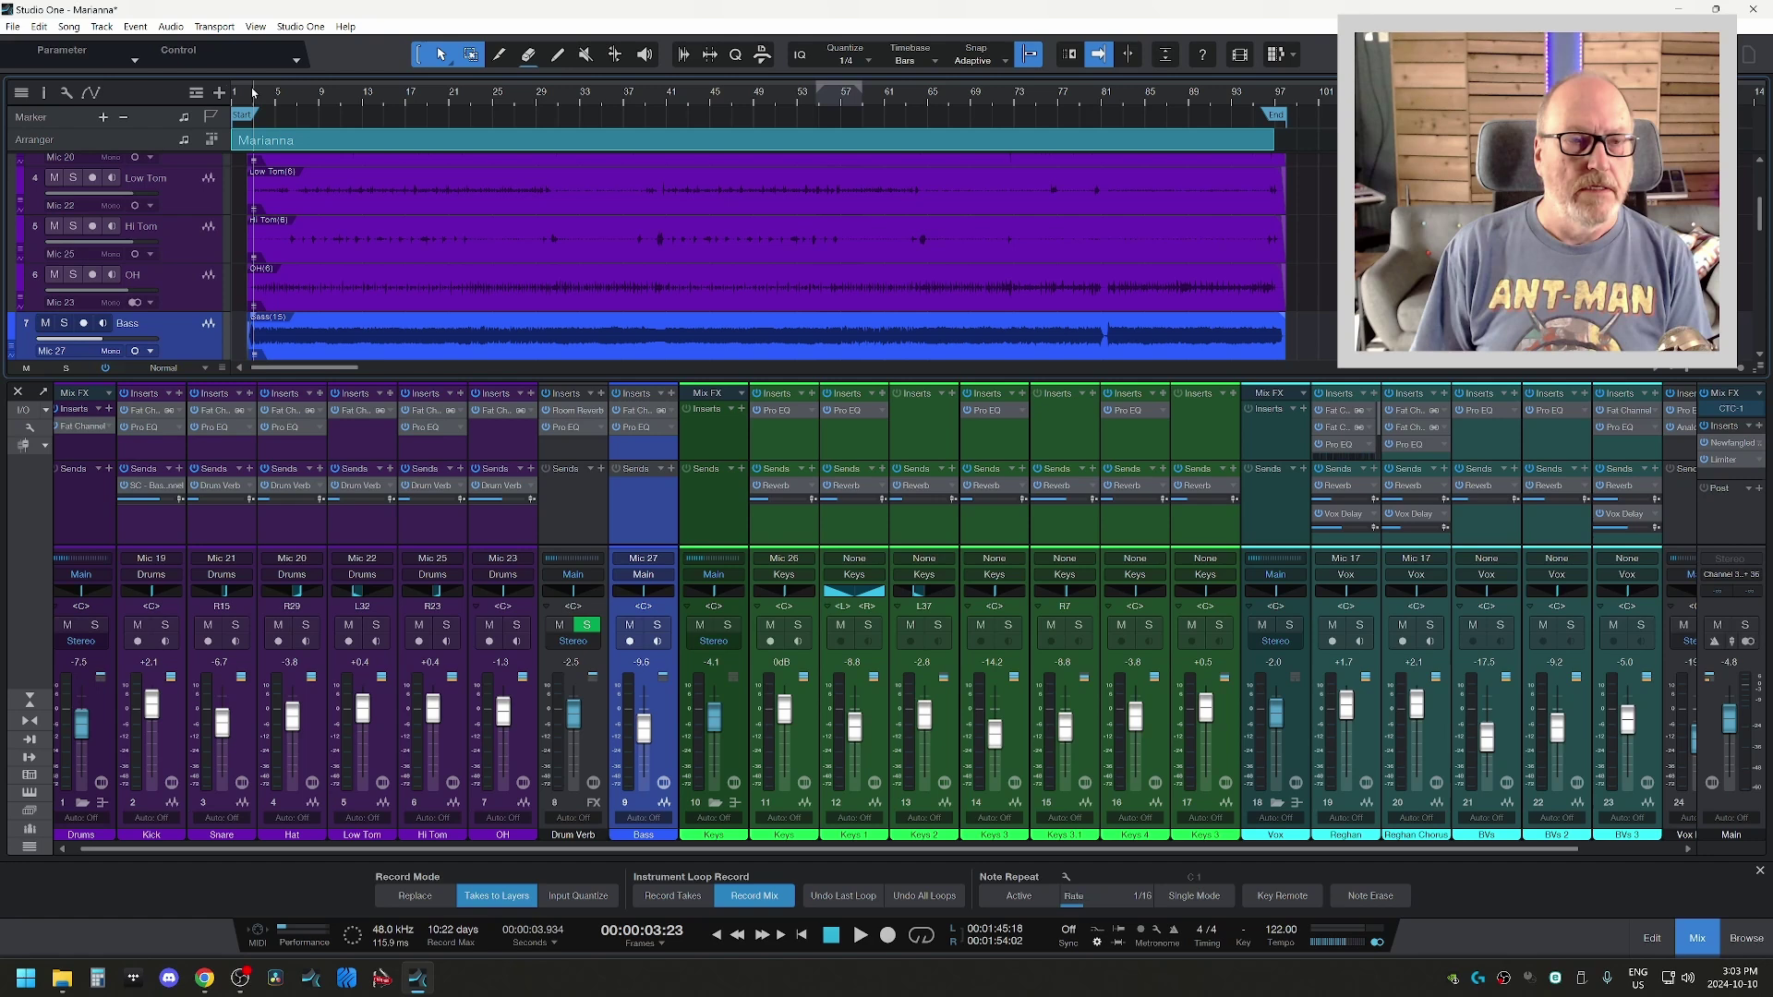
key("space")
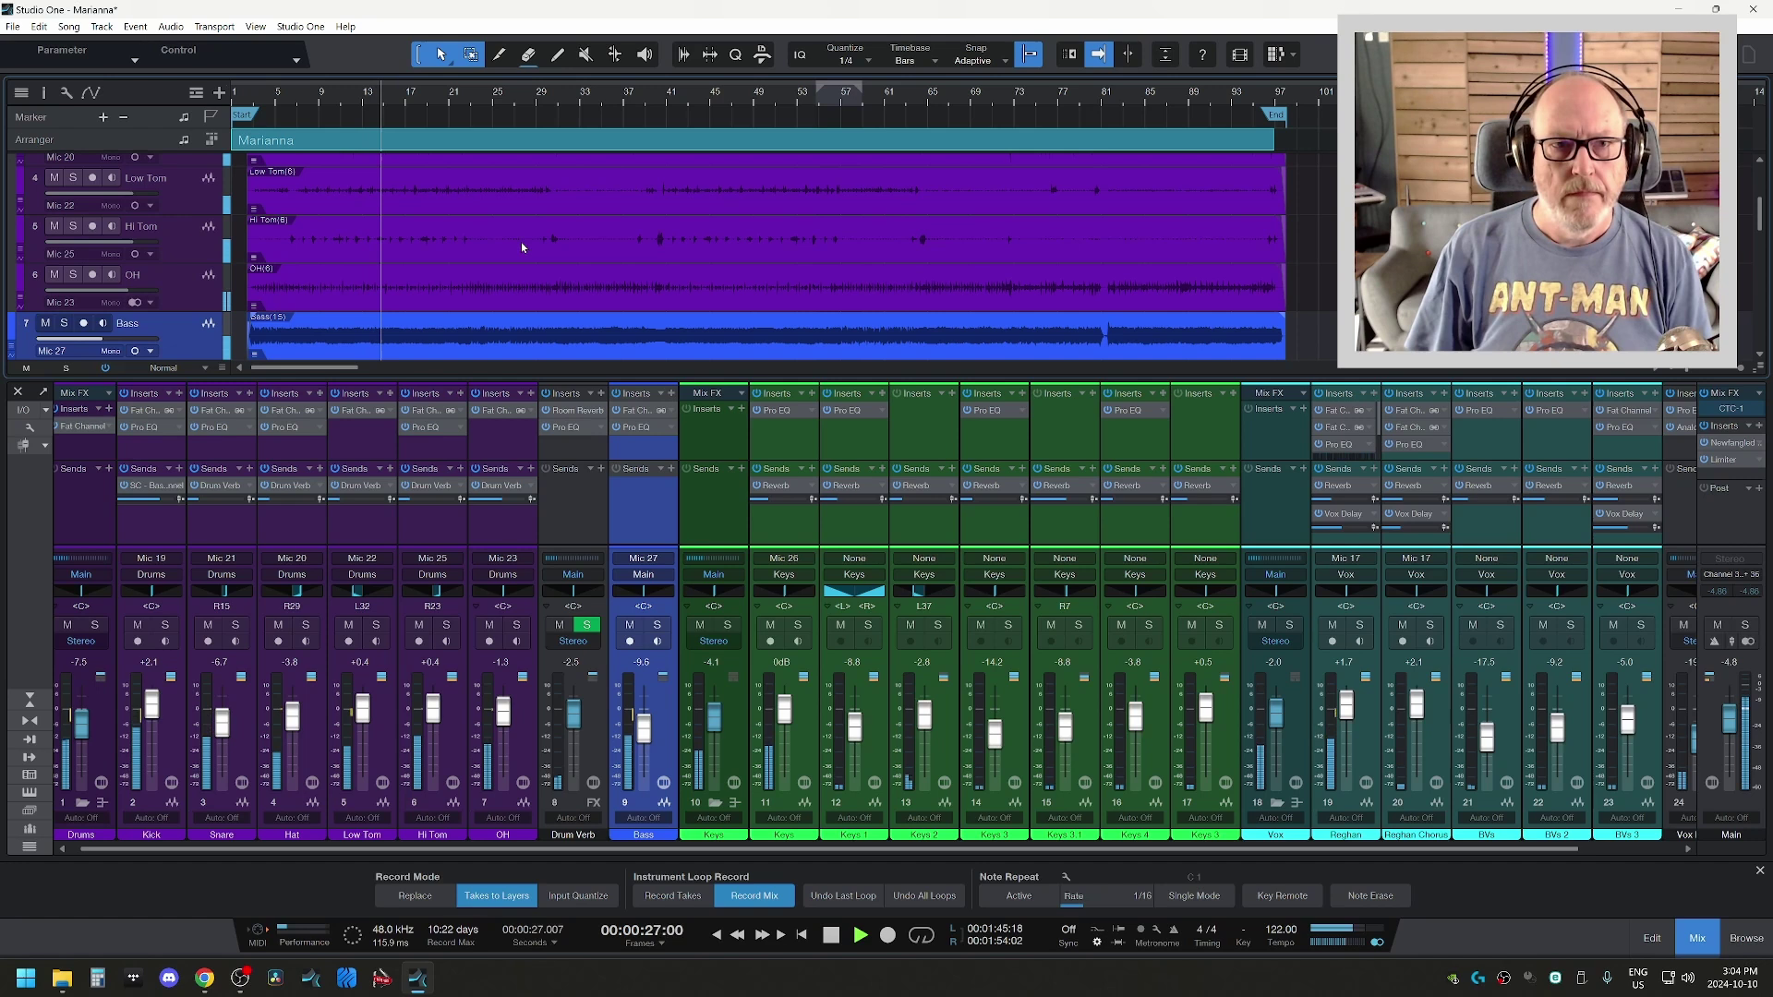
scroll(521, 242, "down", 1)
scroll(521, 242, "down", 5)
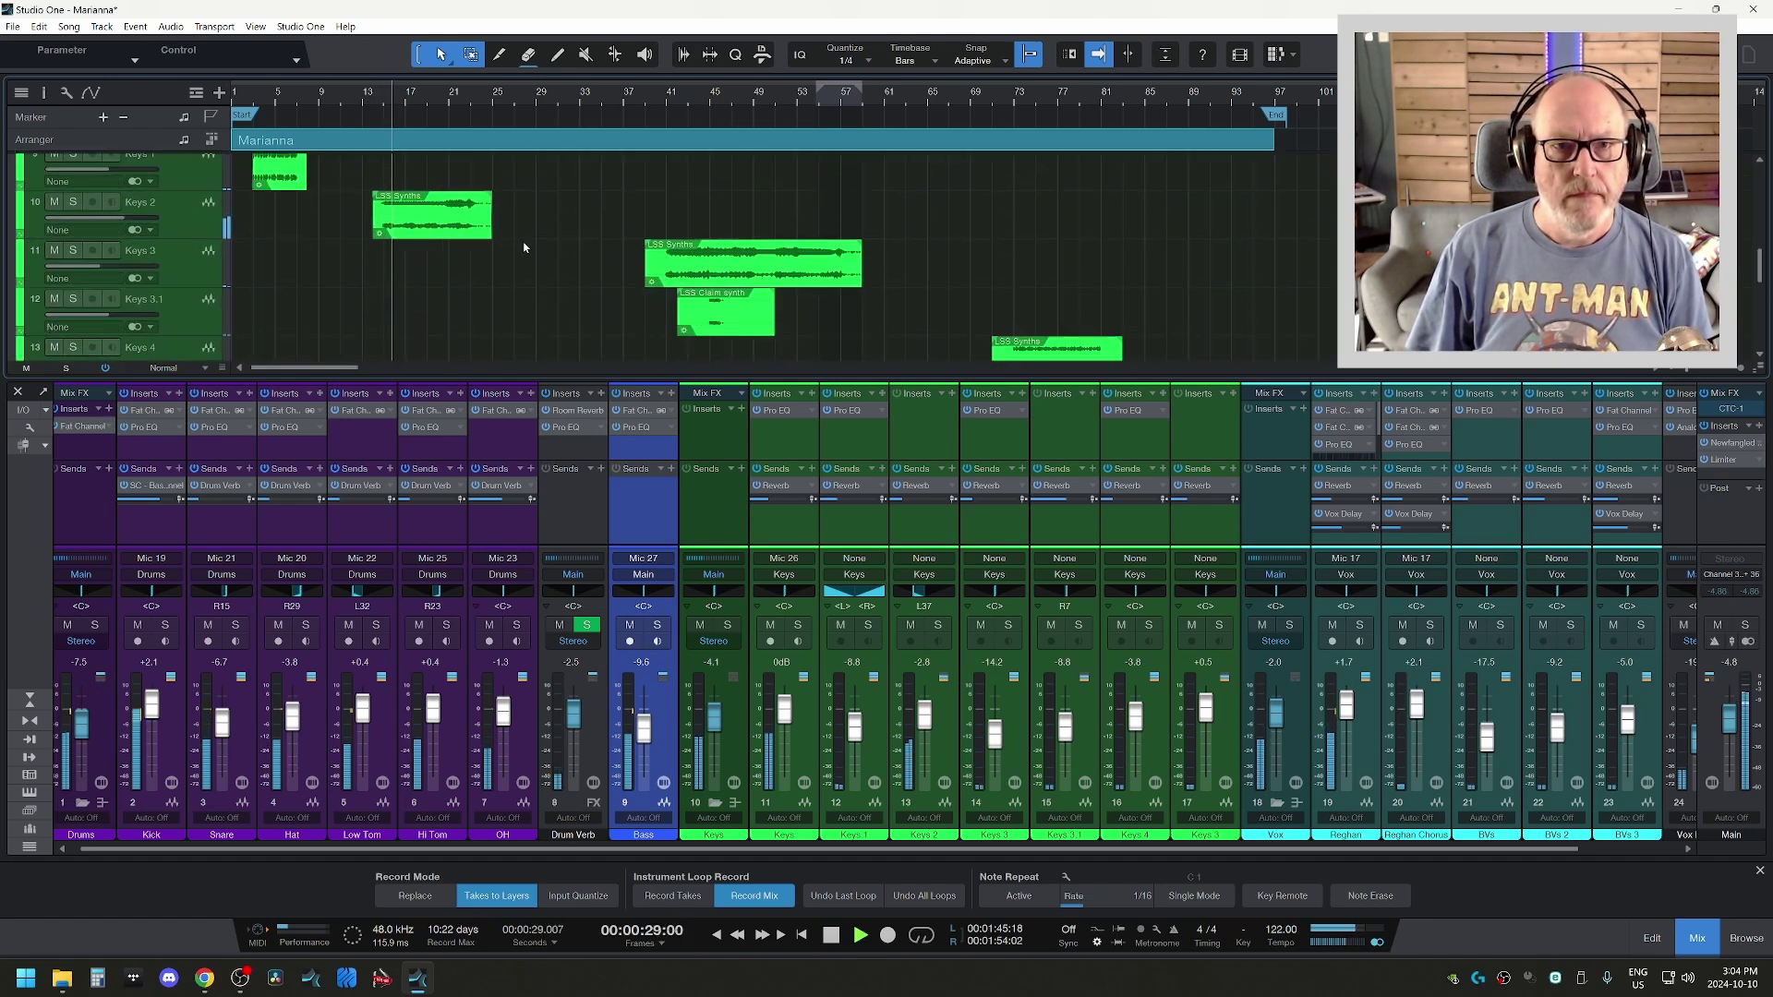
scroll(524, 248, "down", 4)
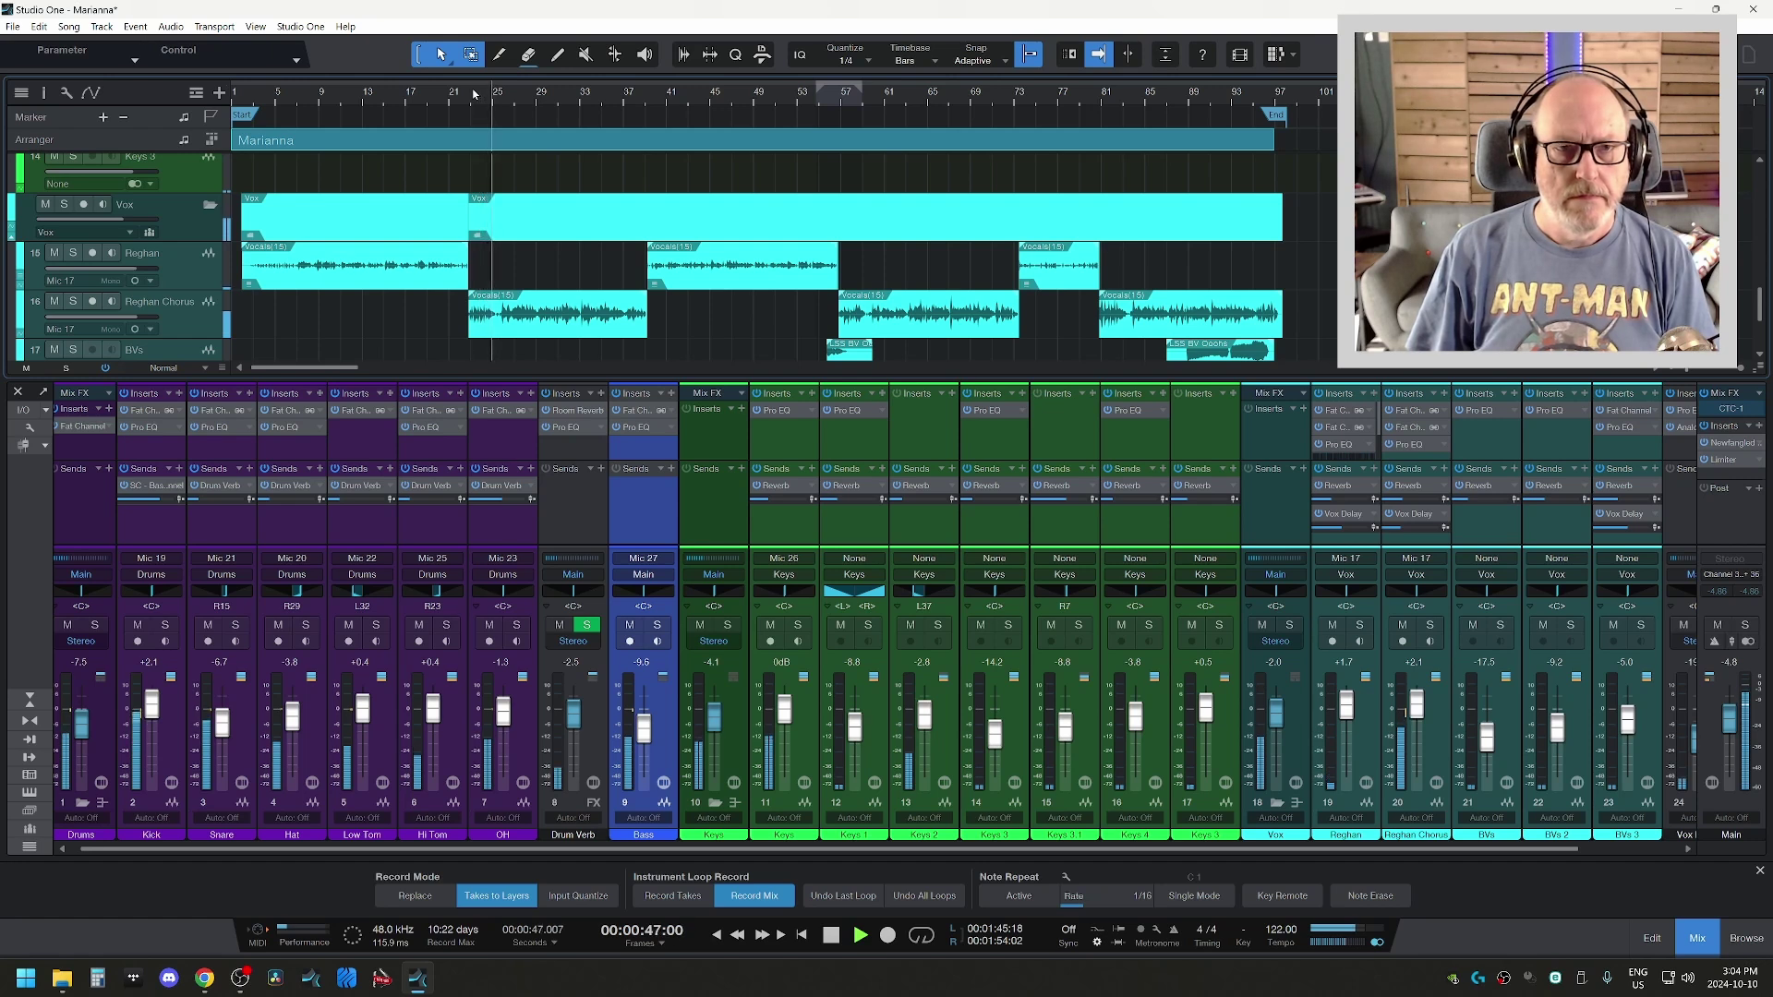
key("space")
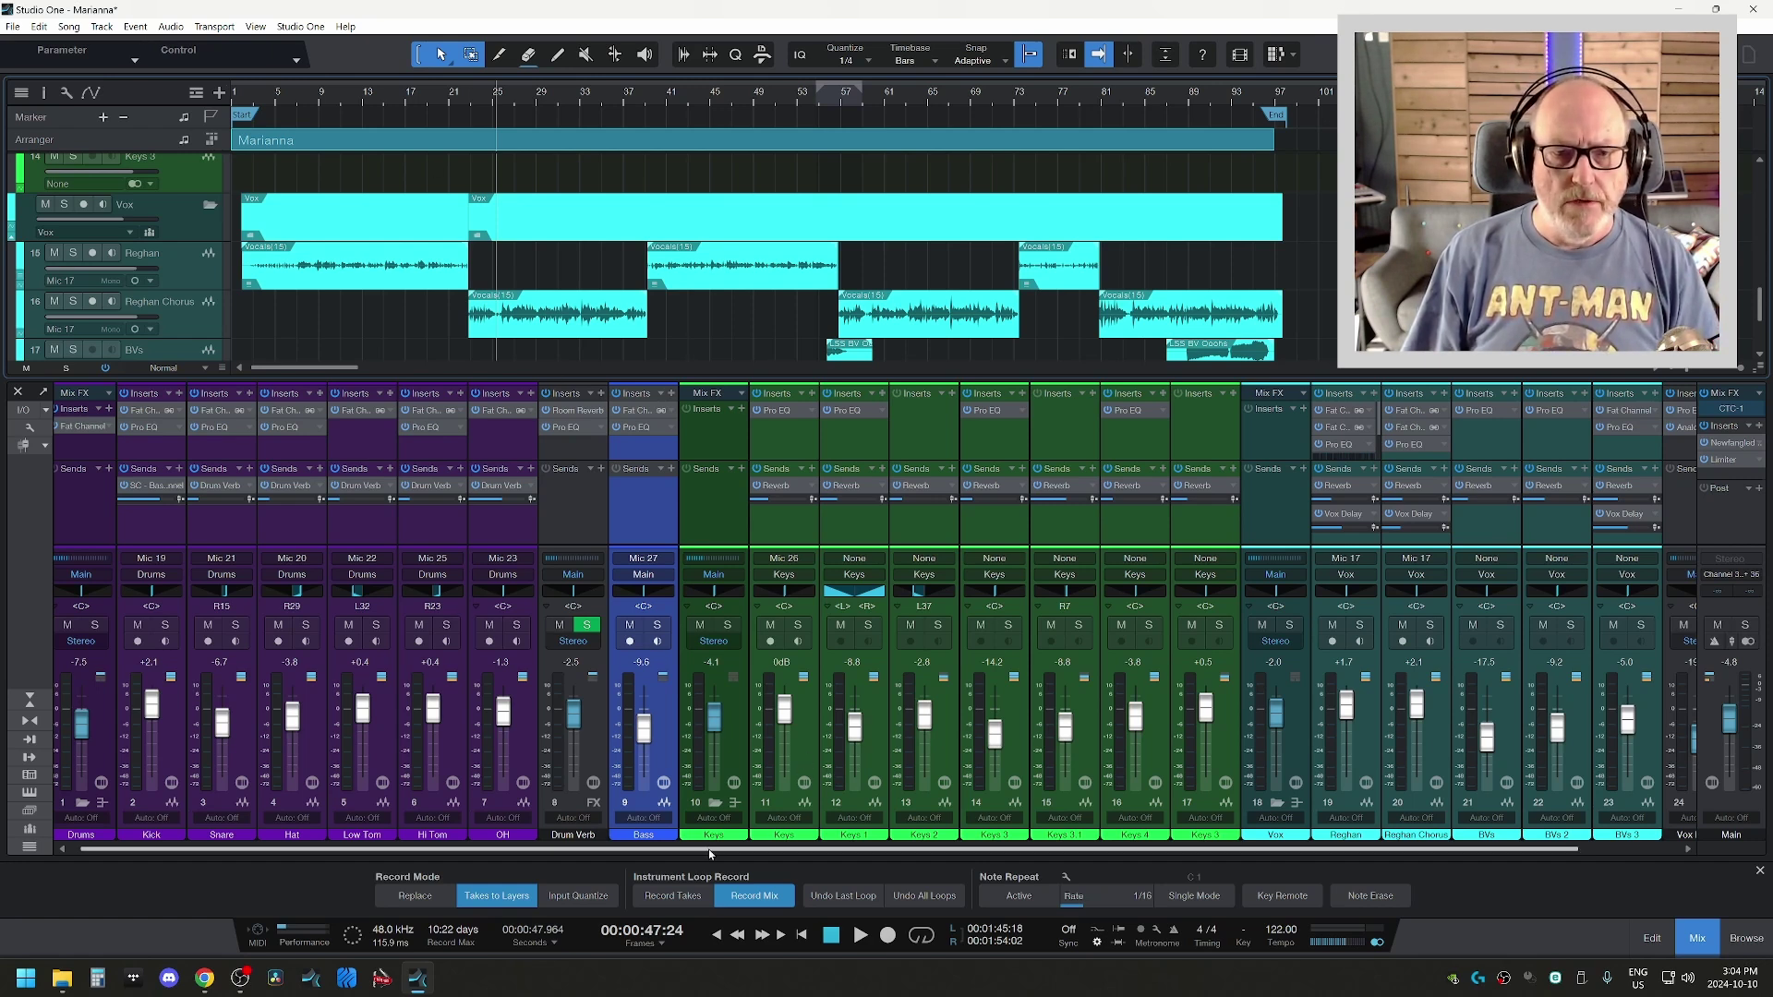
- Solo the Drums bus and play the drums alone, stopping at about 1:08
left_click_drag(709, 850, 635, 852)
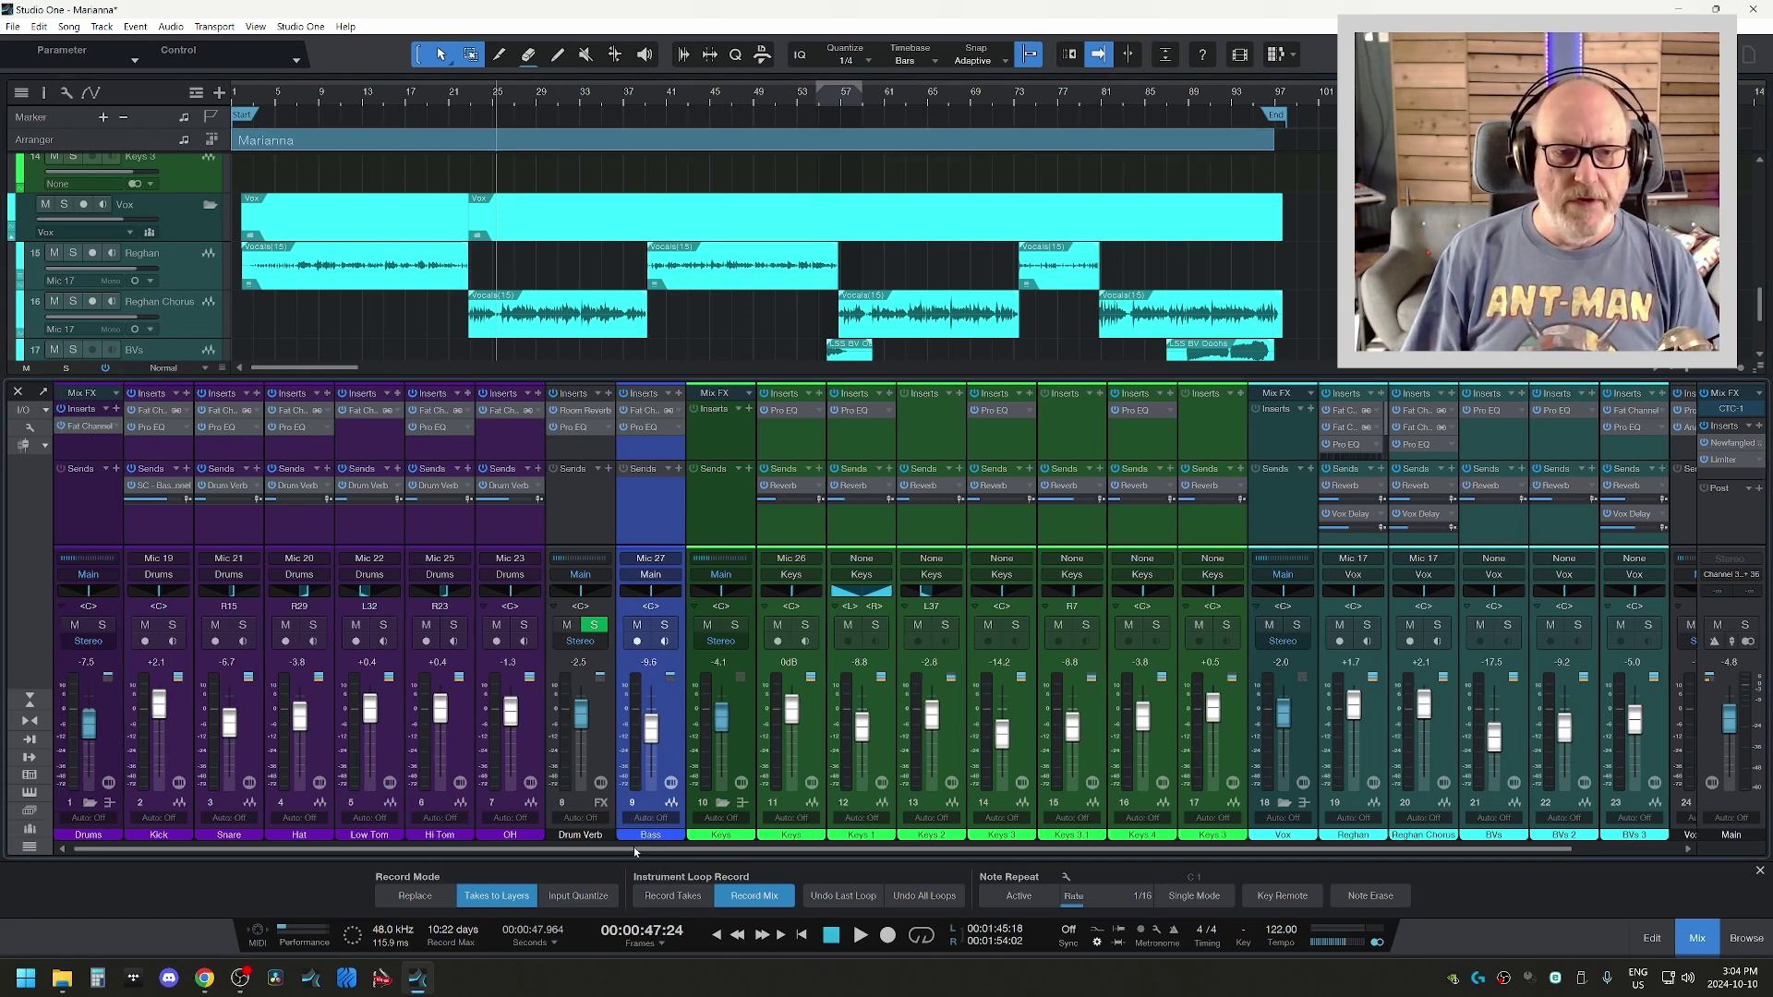
left_click(103, 367)
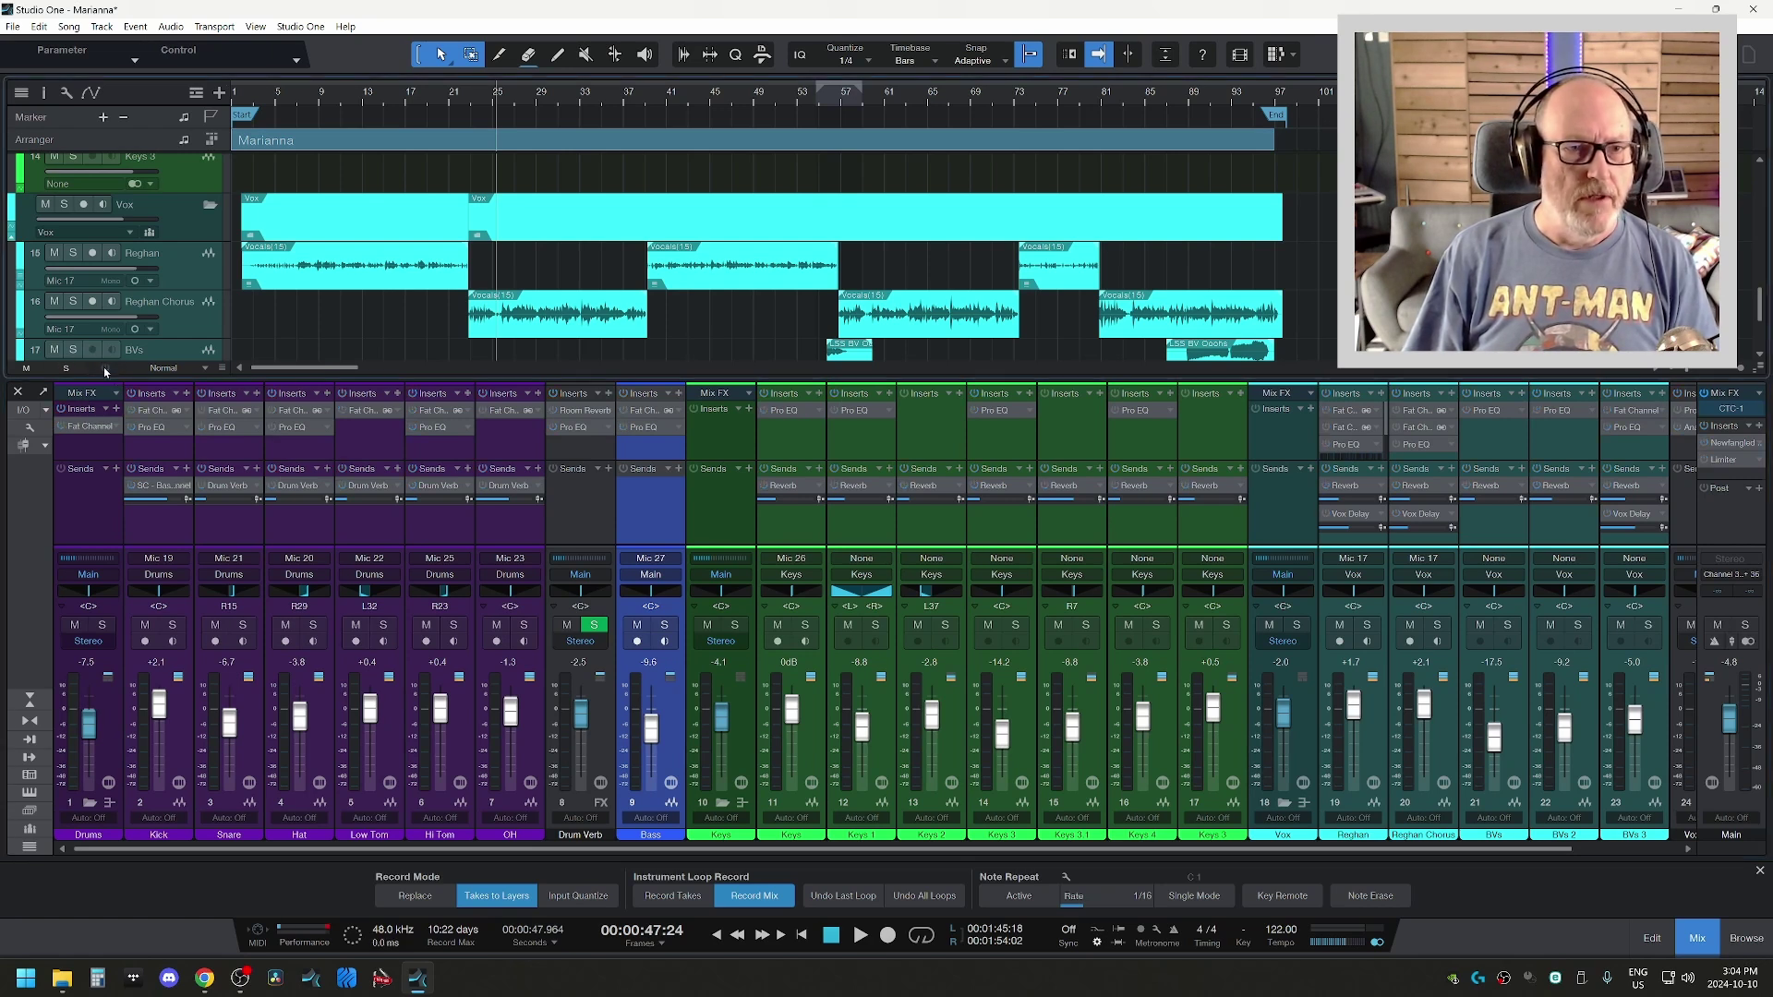
left_click(101, 626)
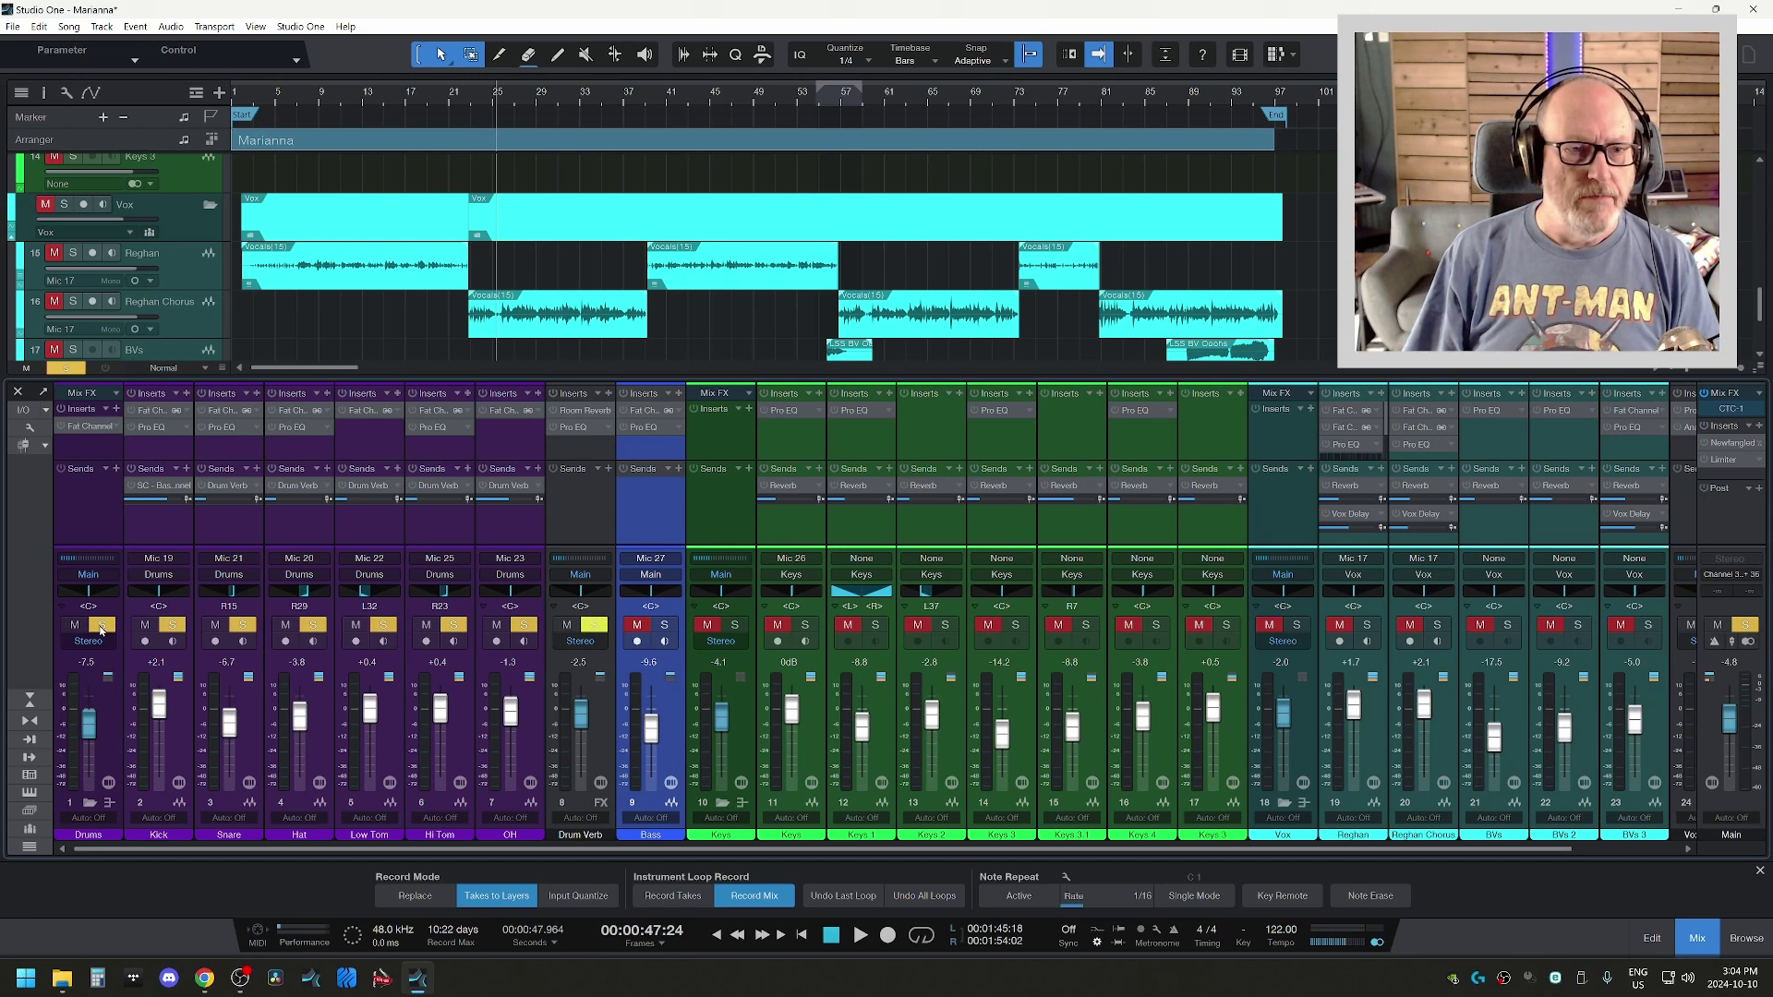
key("space")
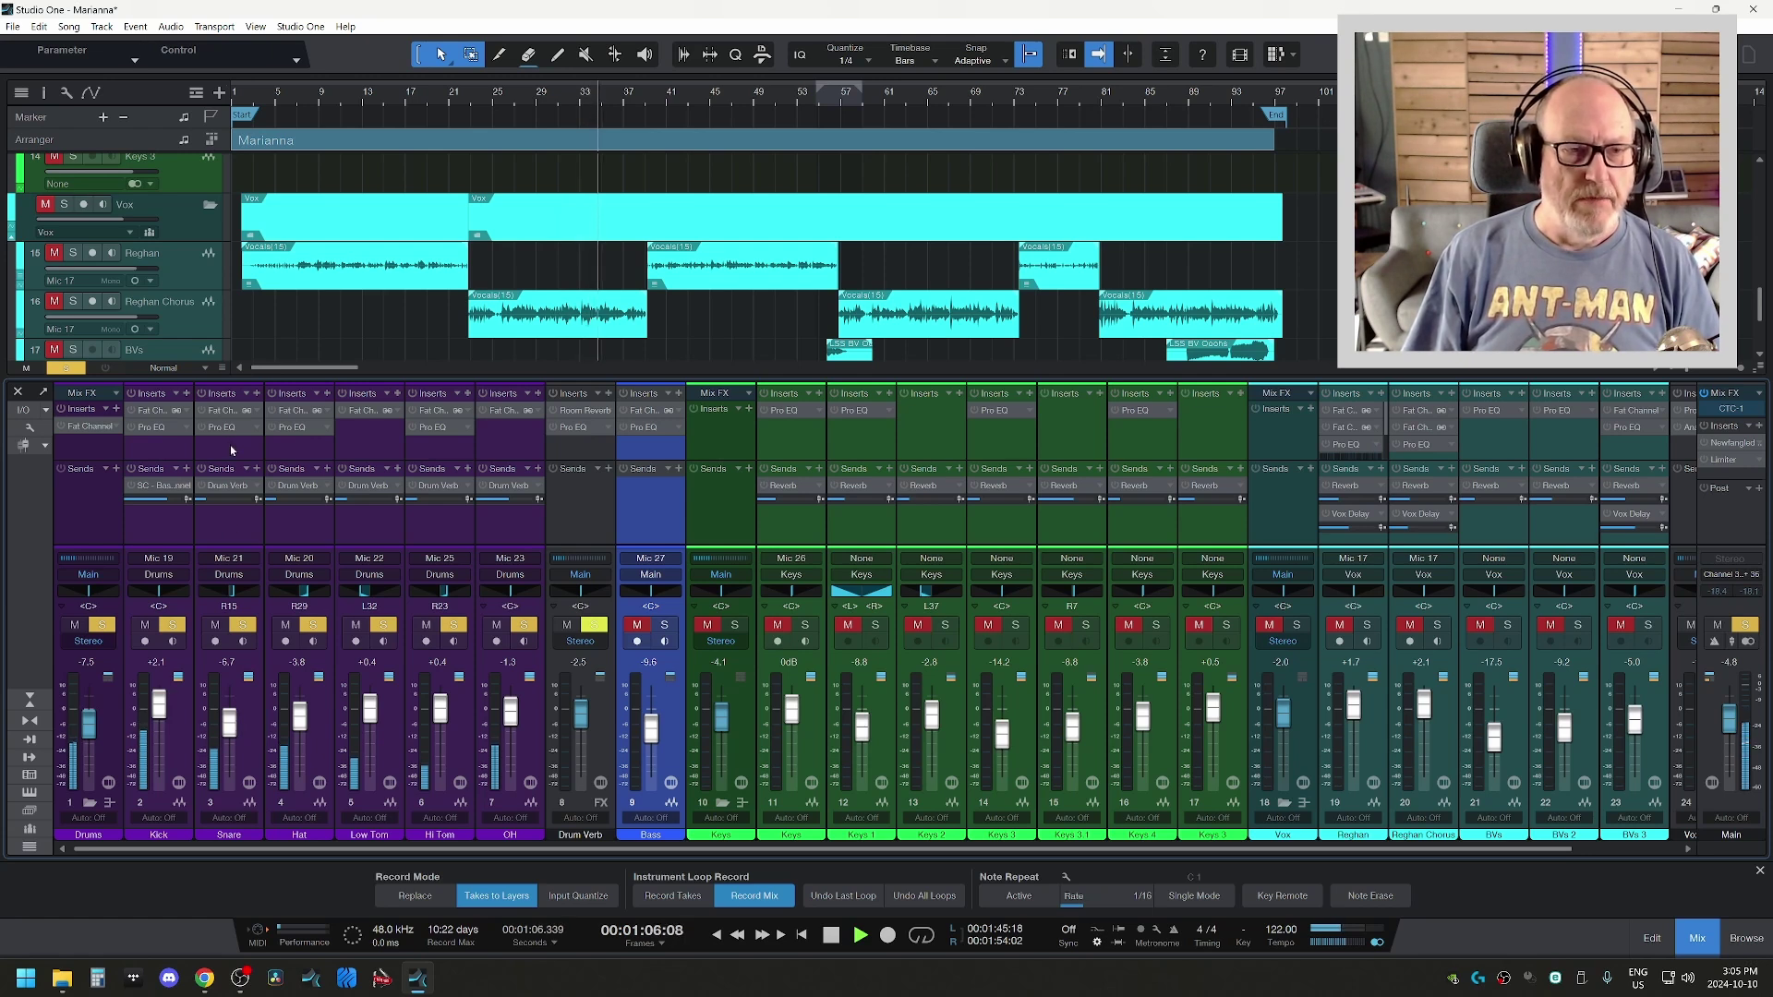
key("space")
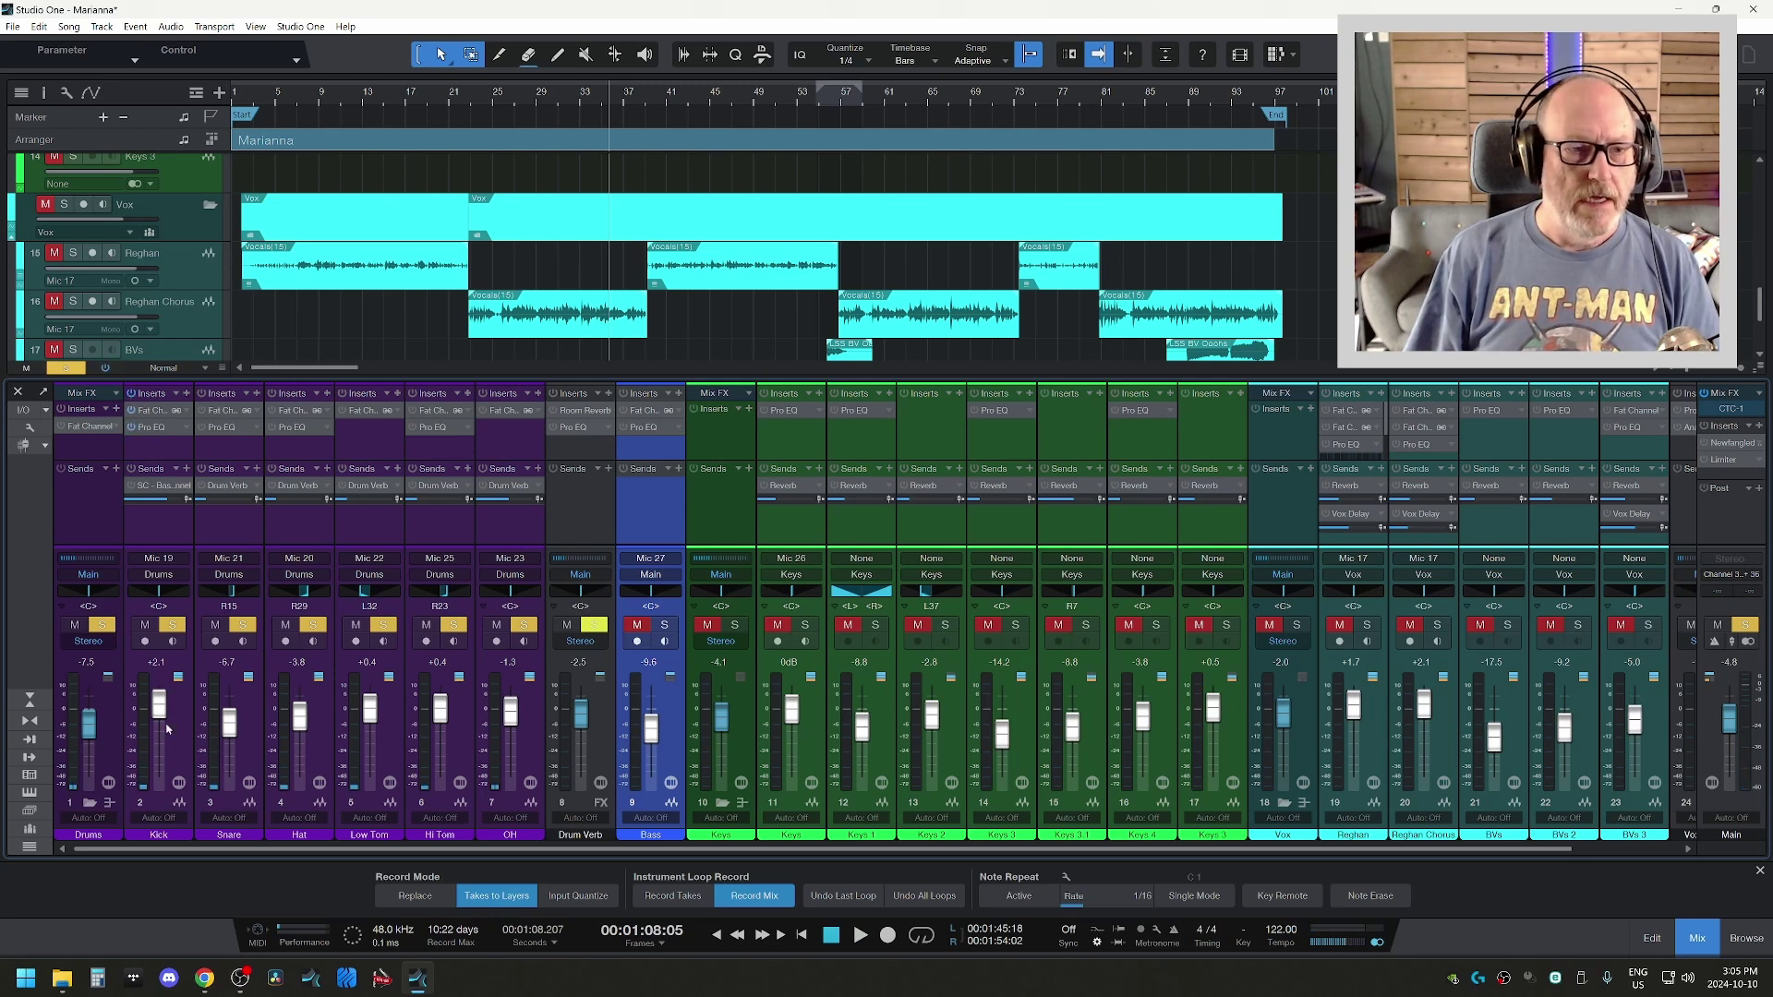
- Open the Kick's Fat Channel XT, check its compressor models, then view its Pro EQ³ during playback
left_click(162, 420)
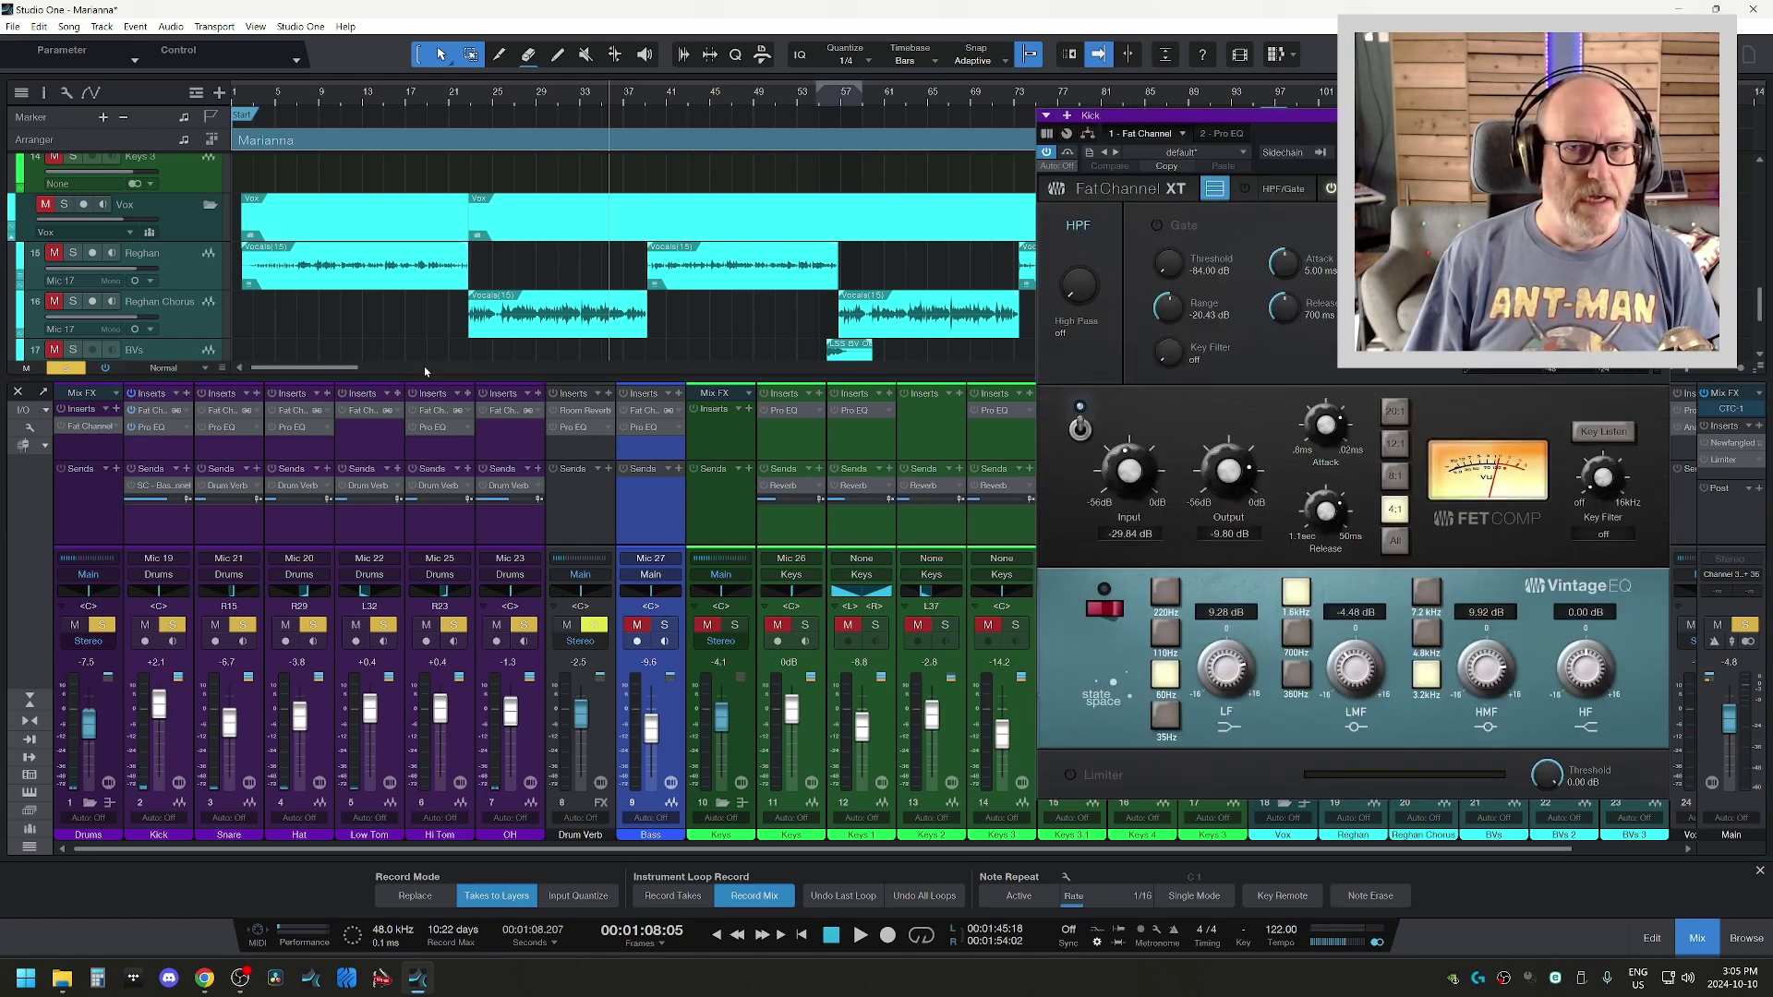
left_click_drag(1260, 110, 1095, 118)
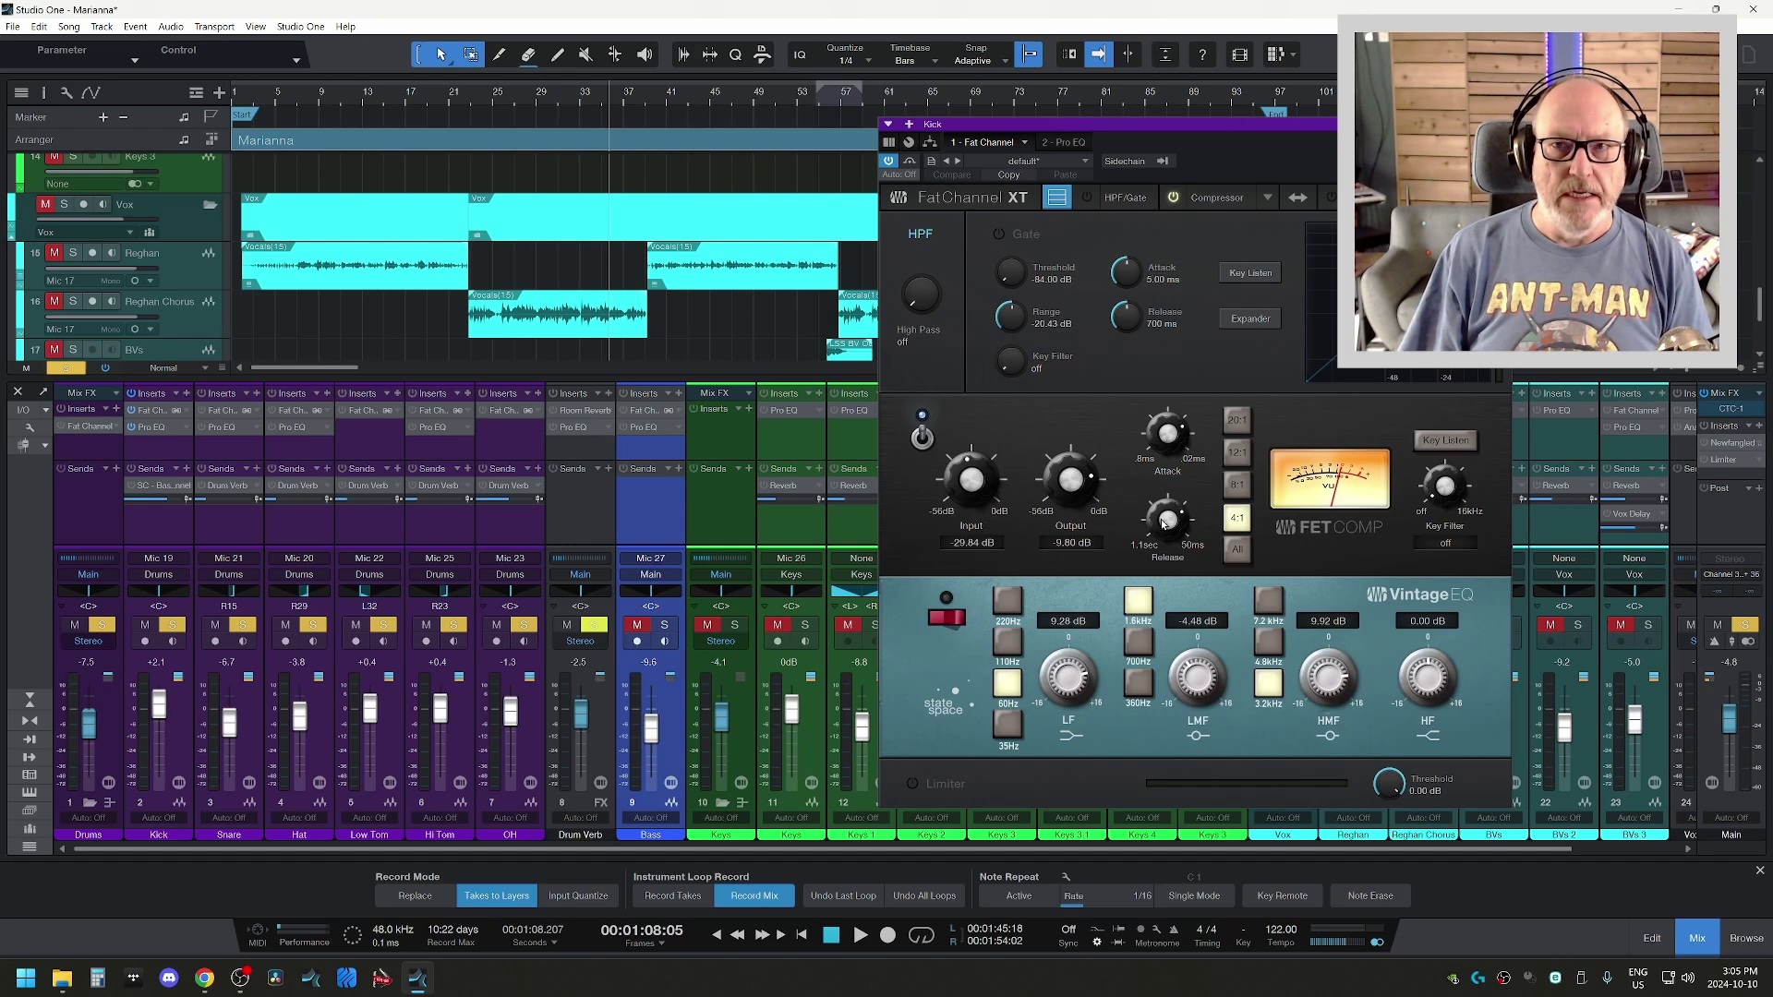
left_click(1267, 198)
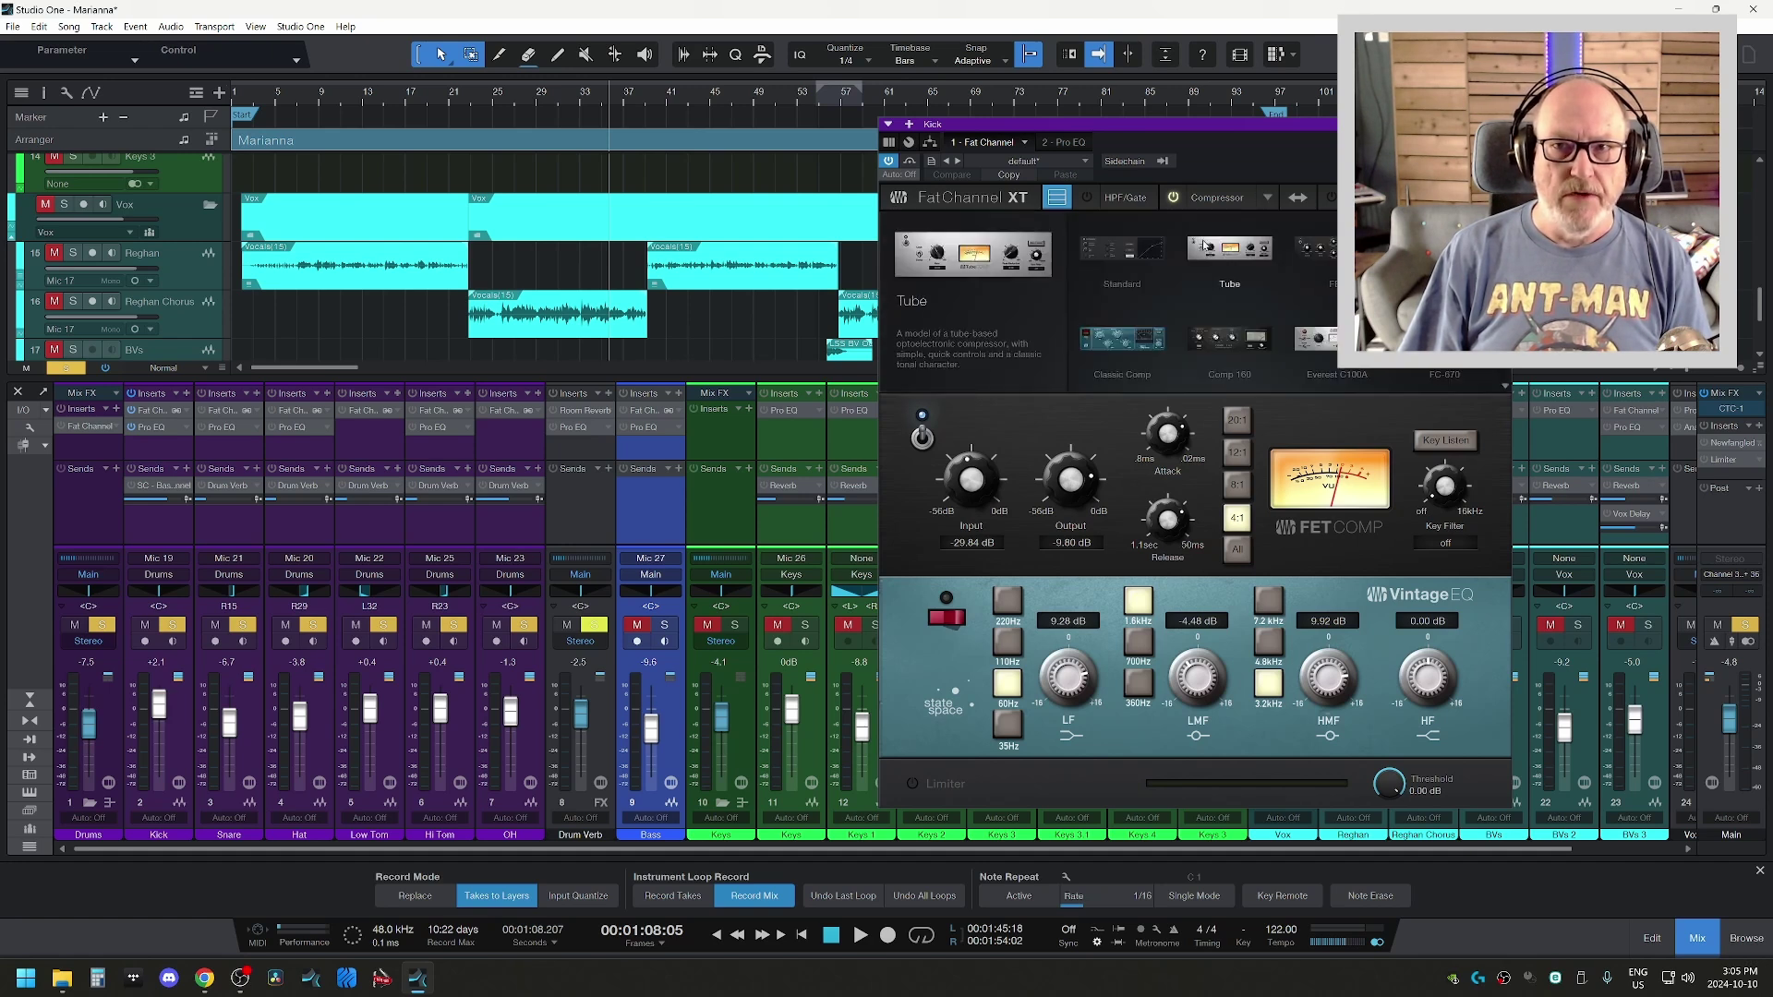
left_click(1319, 300)
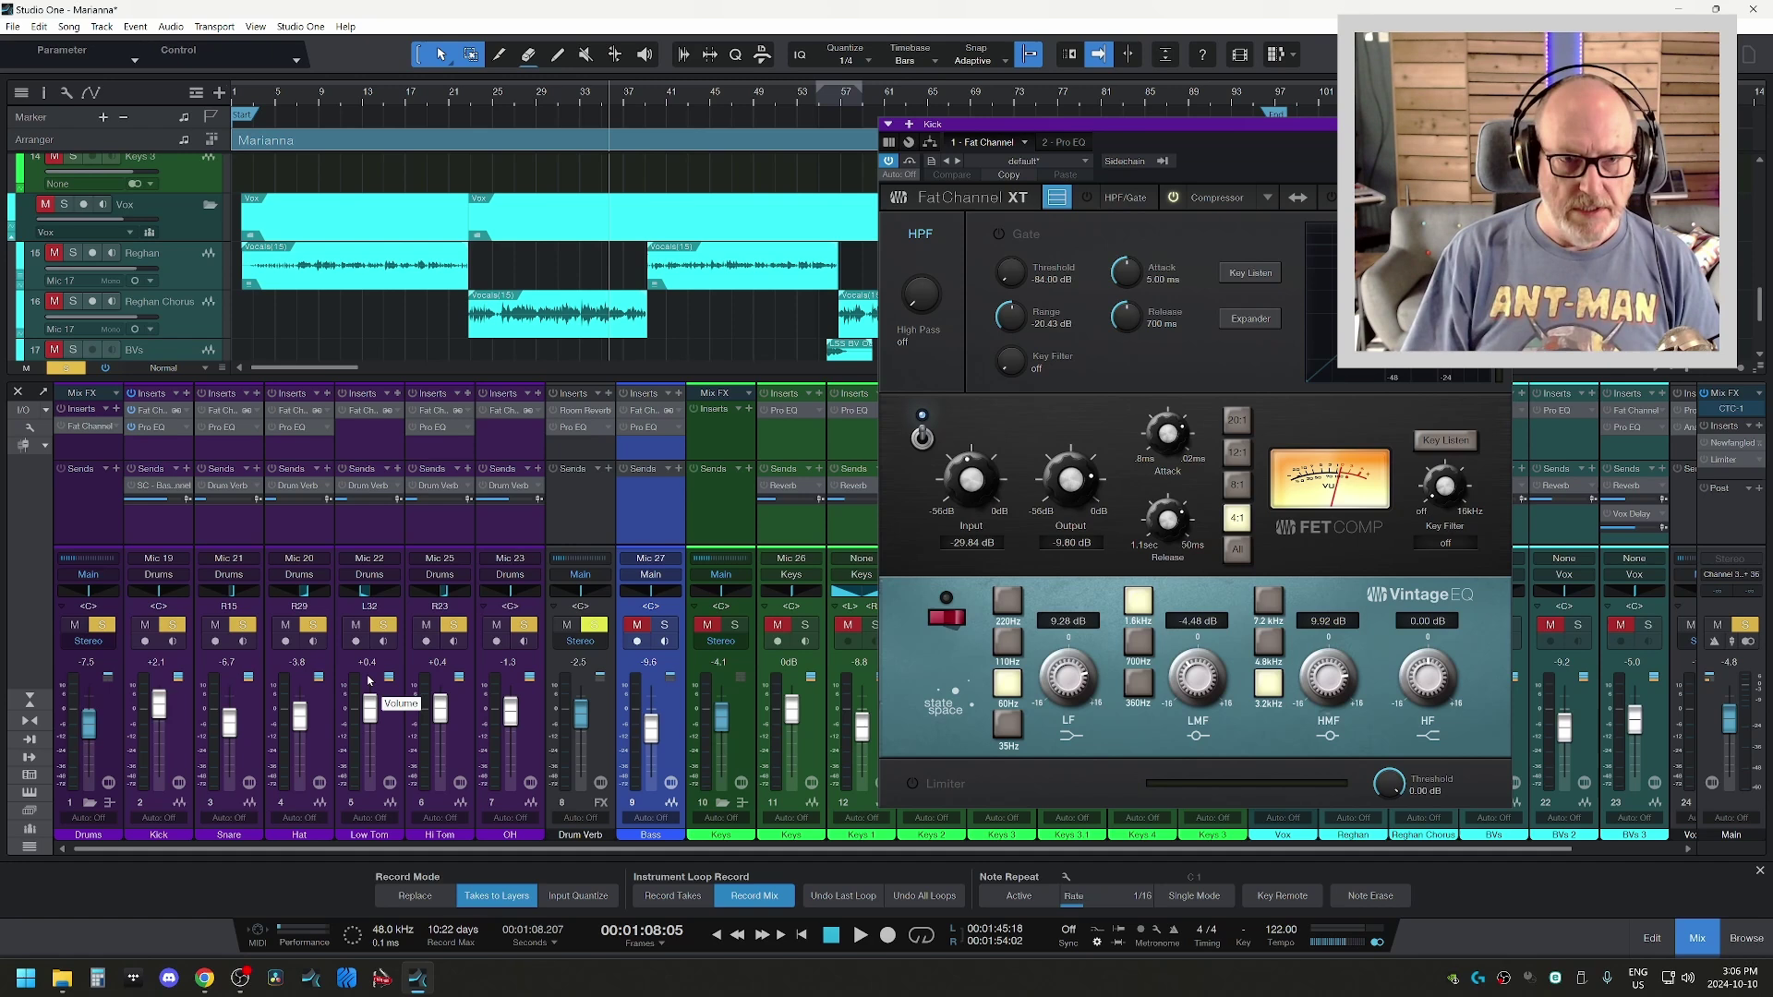
key("space")
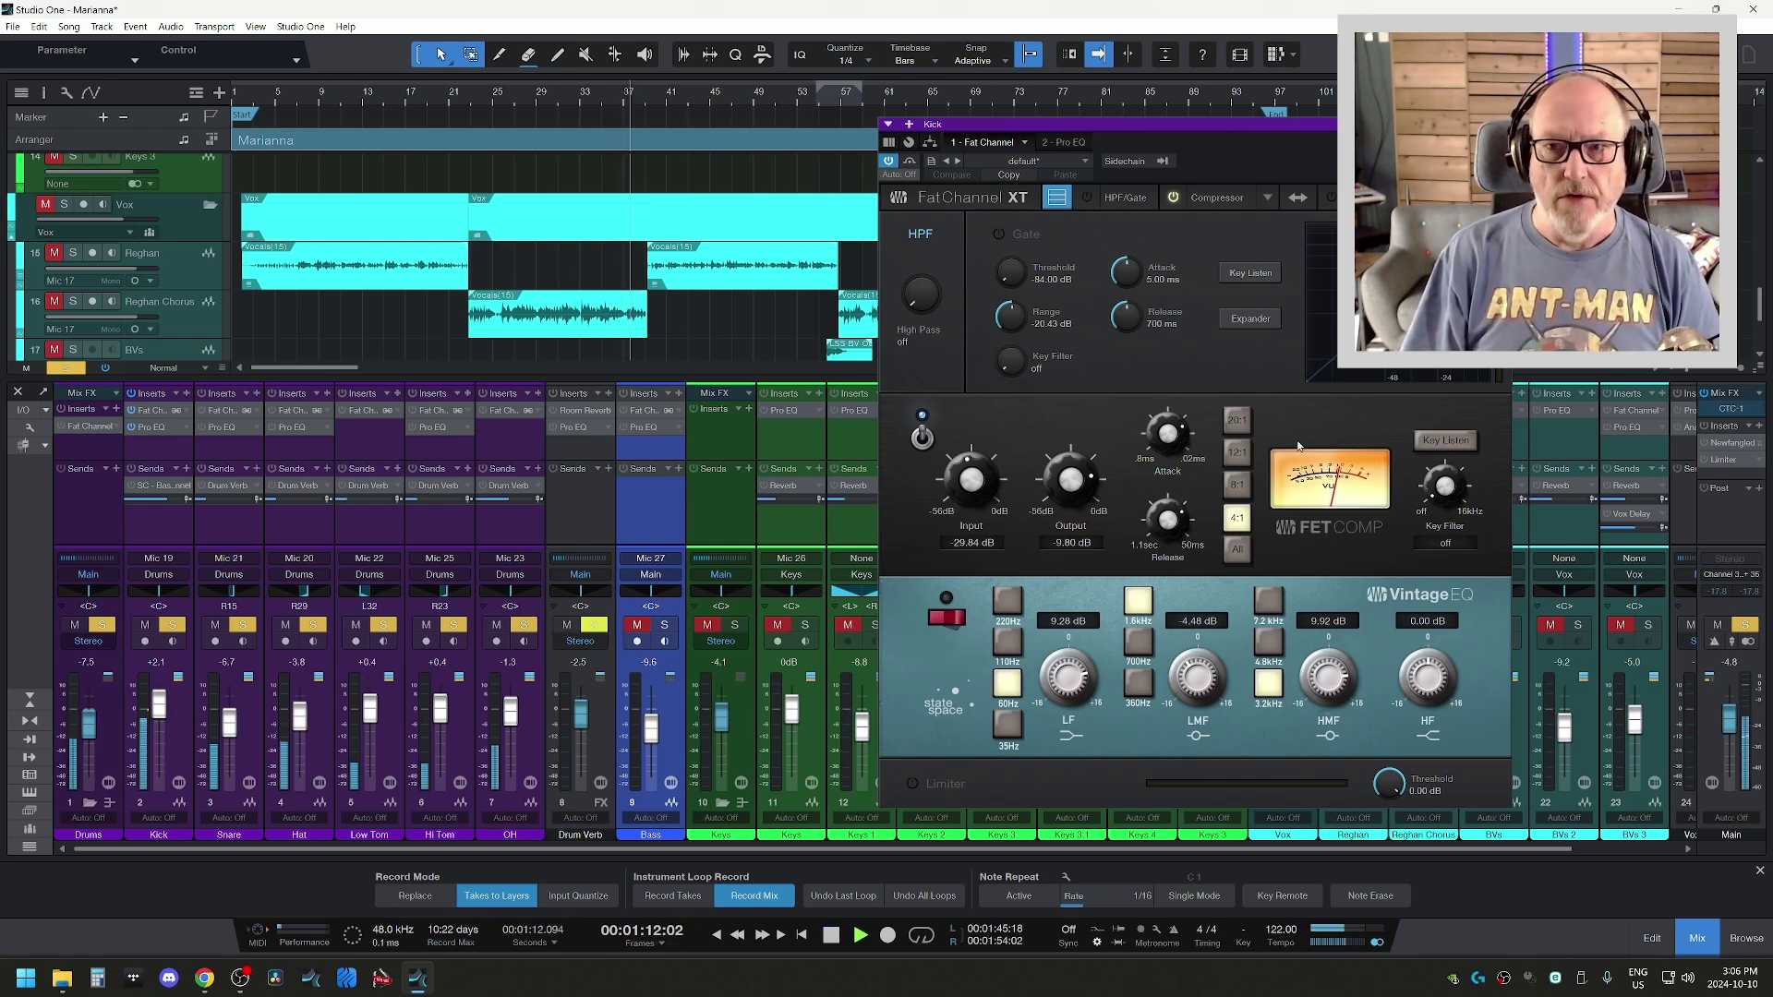
left_click(1062, 142)
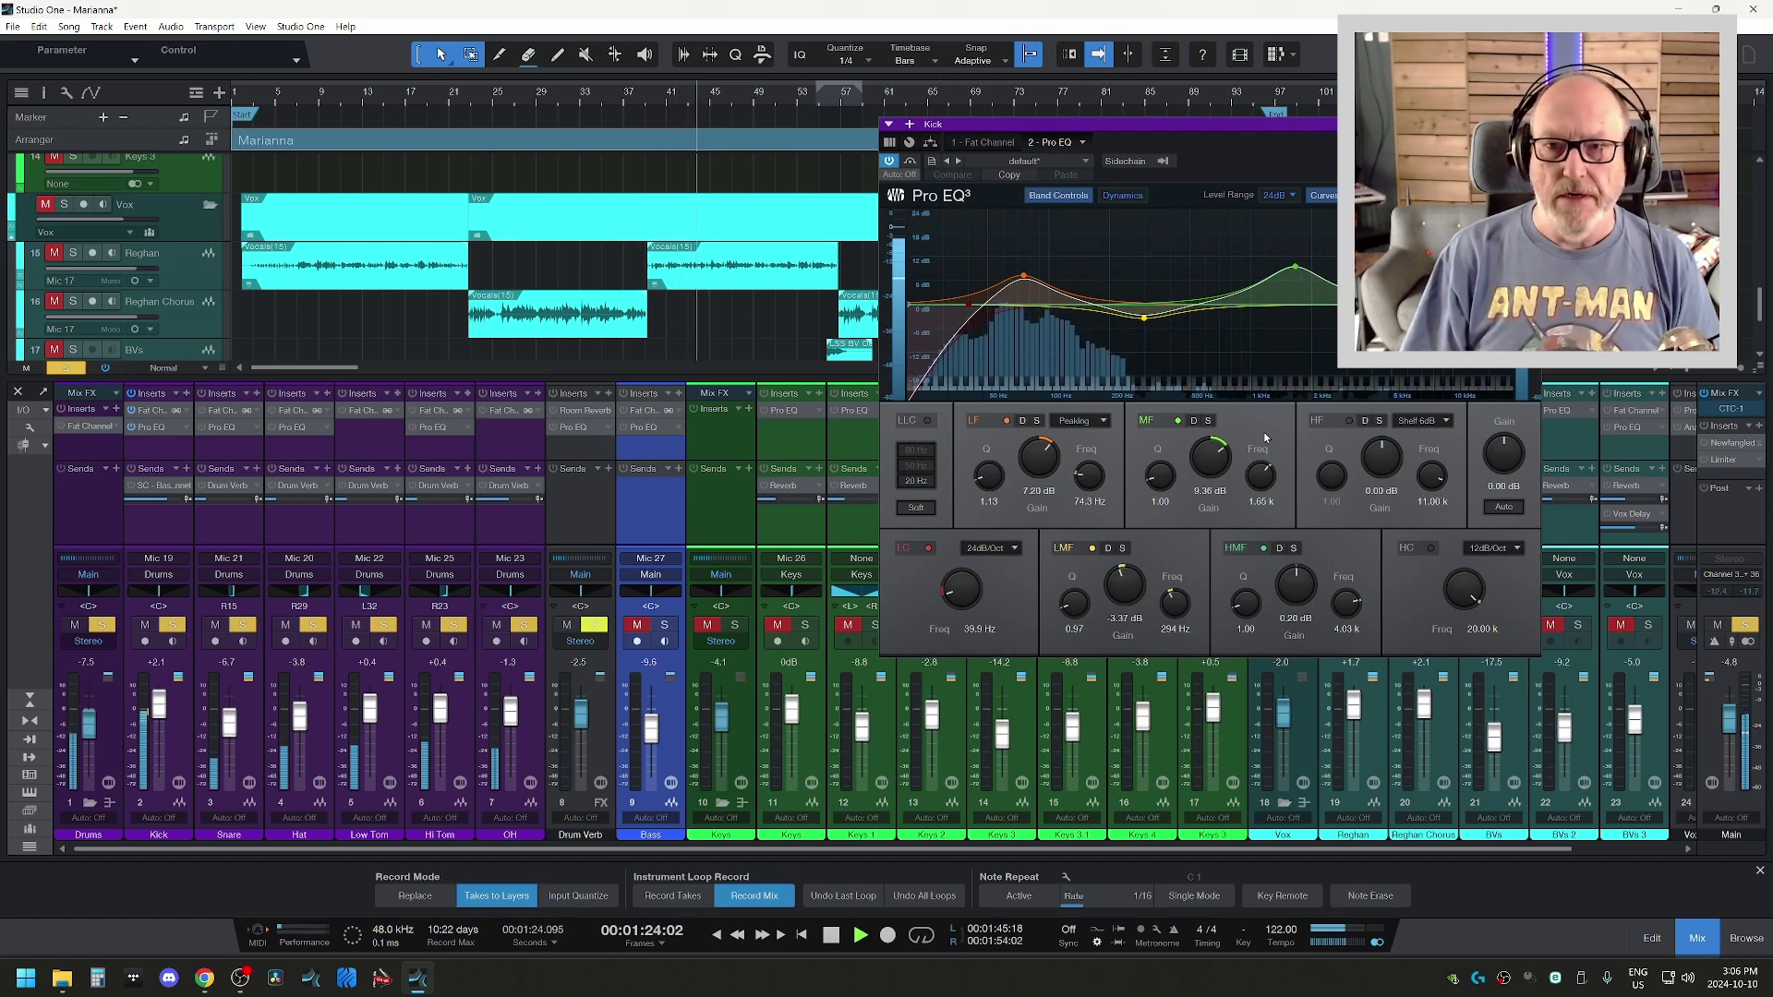
- Toggle the Kick EQ's mid band off and on, restart playback, and open the Snare's Fat Channel XT
left_click(1178, 421)
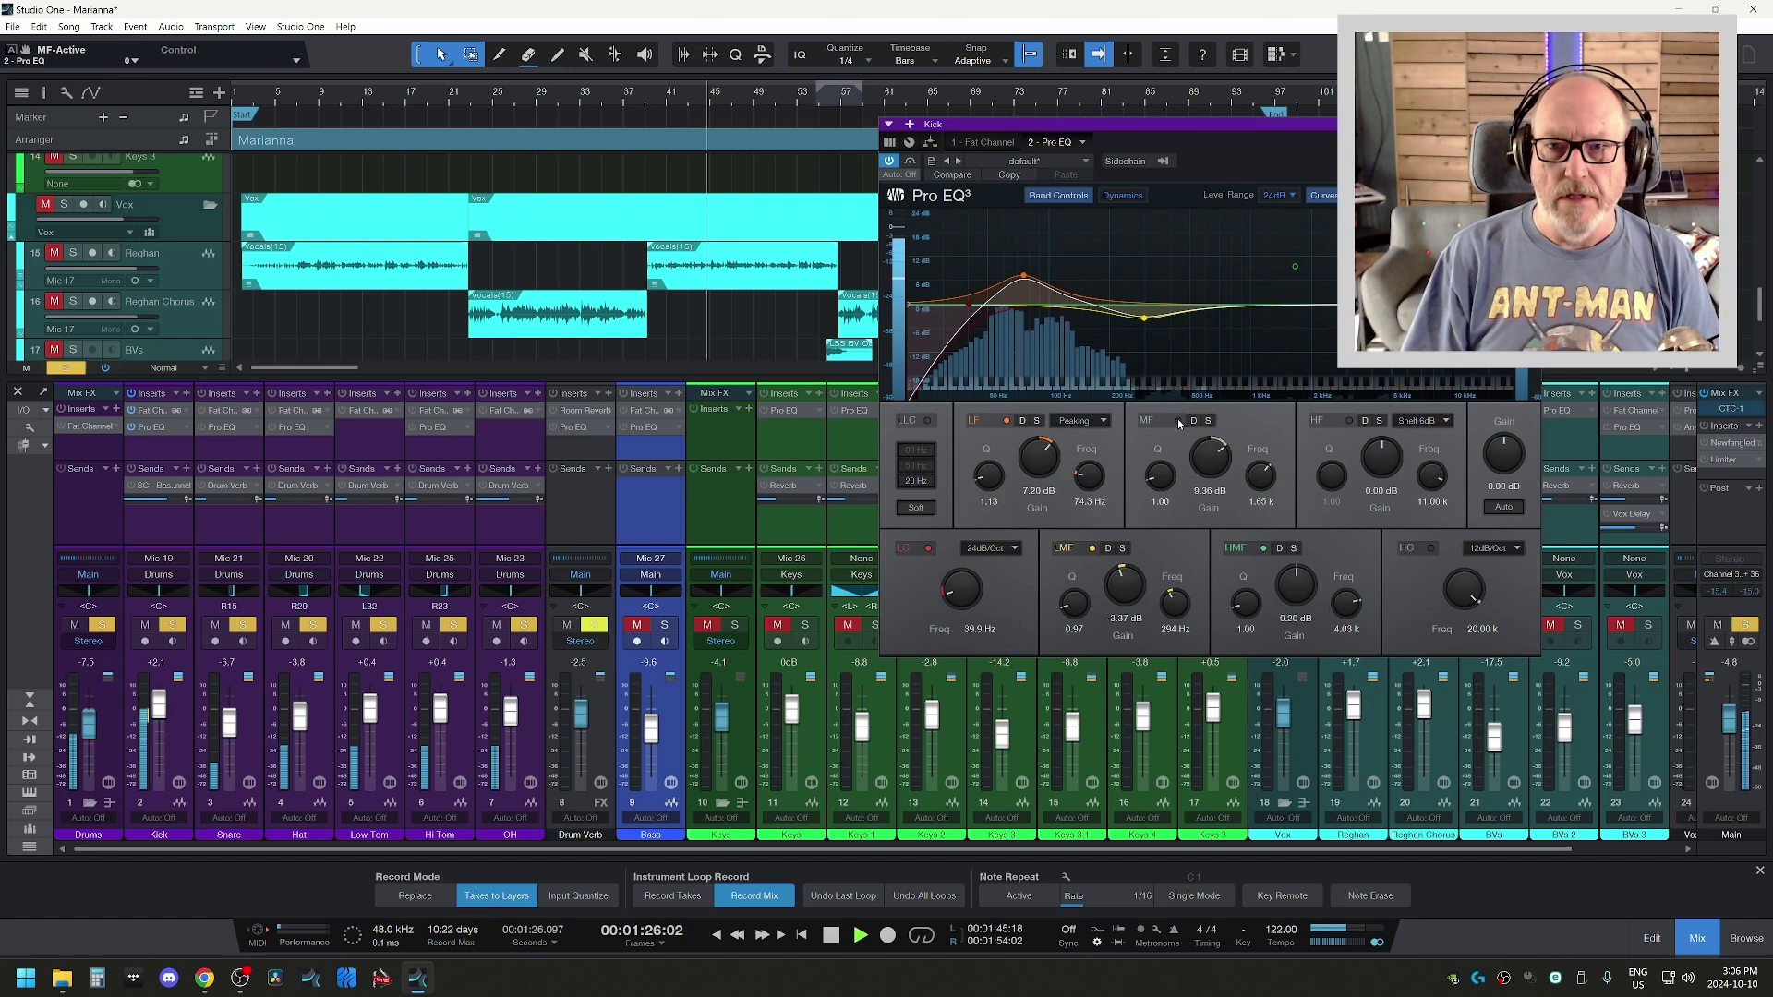
left_click(1178, 421)
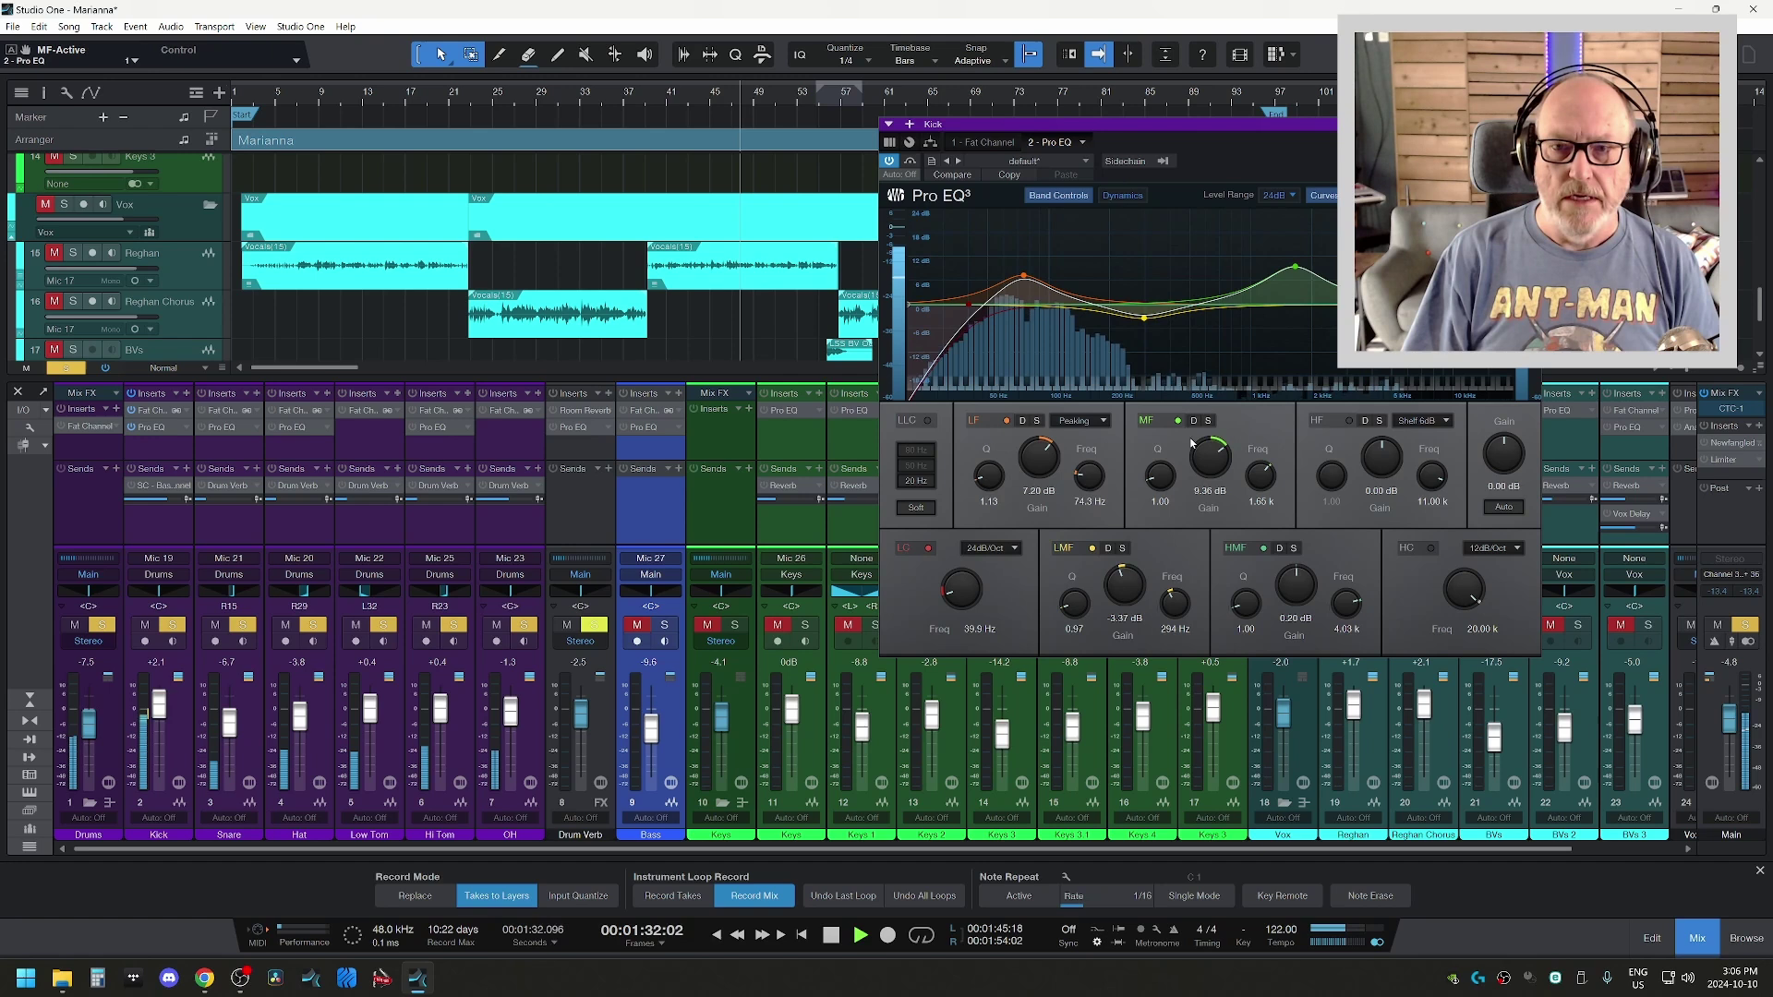
key("space")
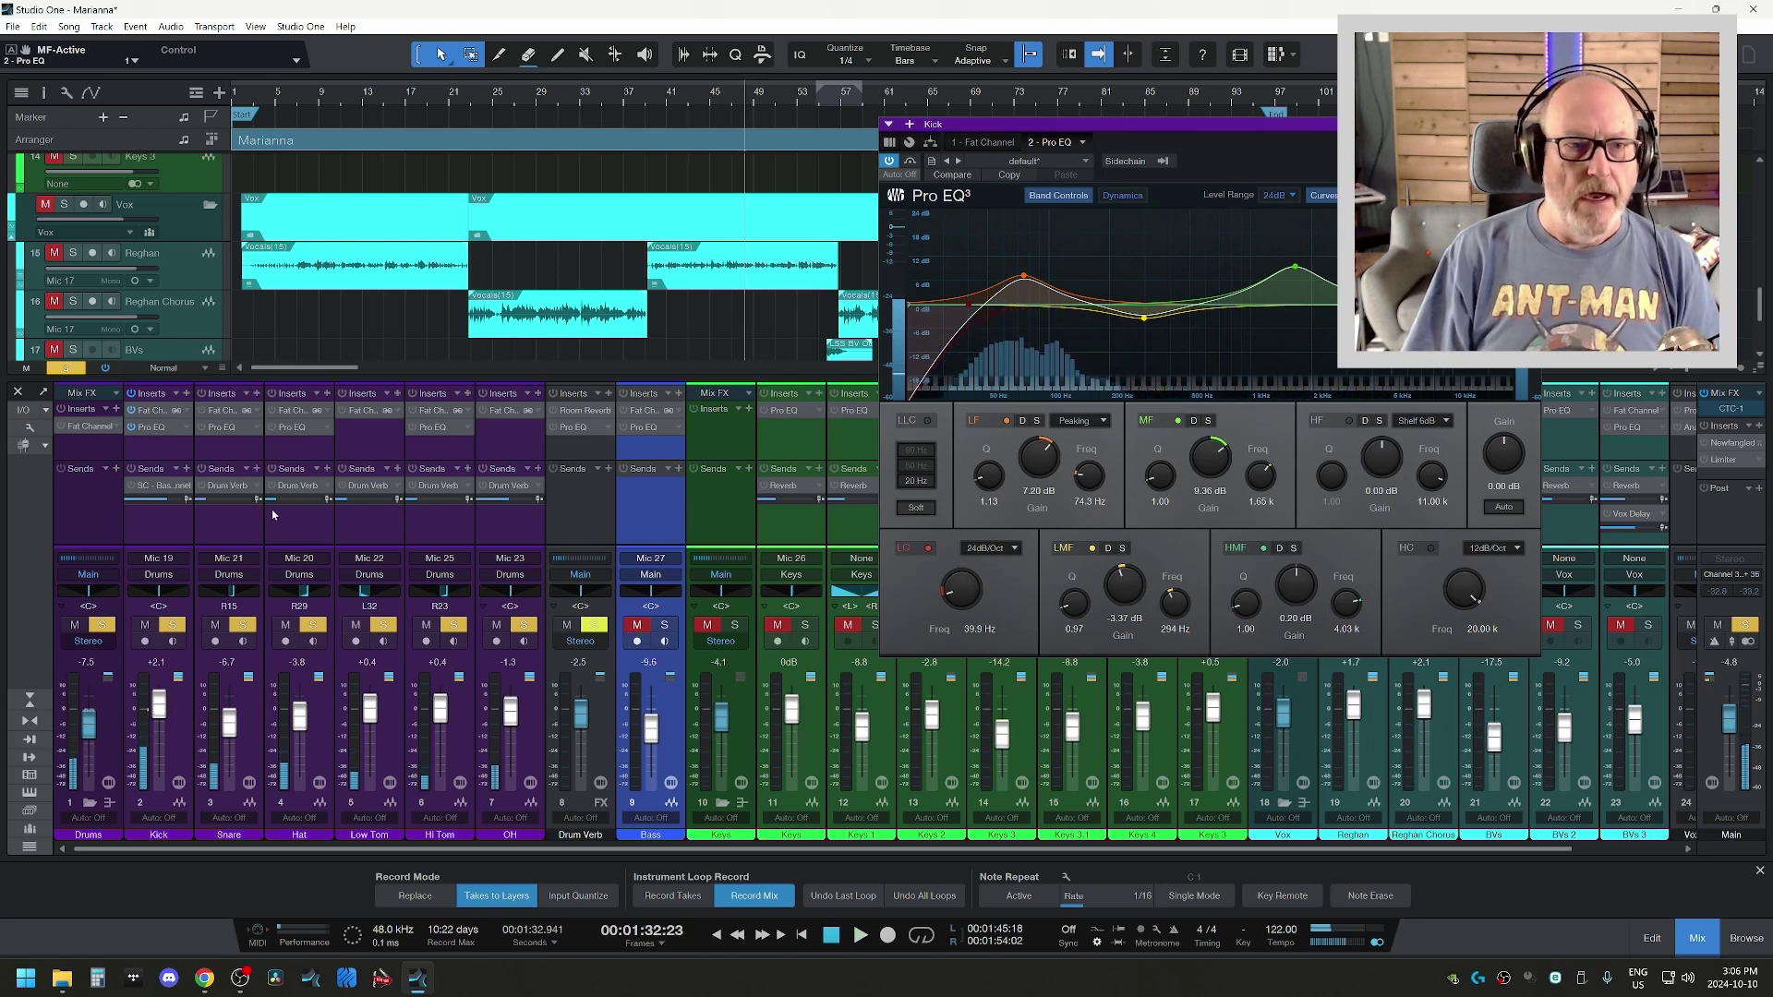
key("space")
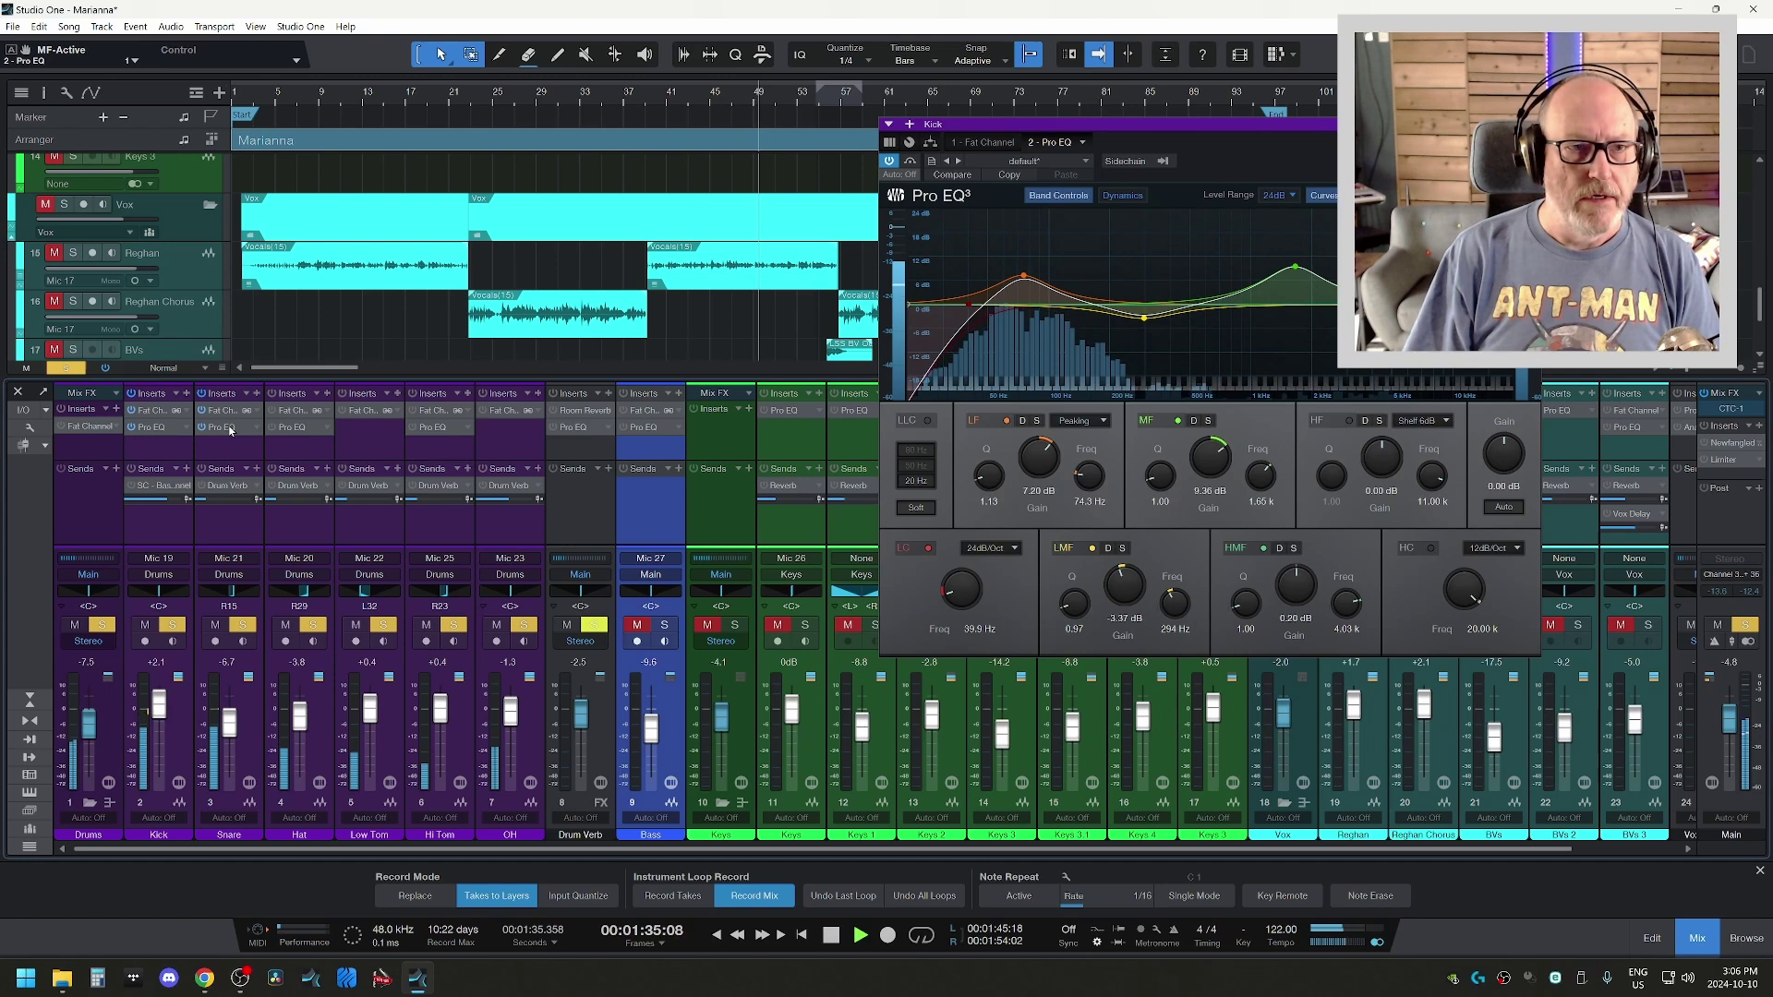
left_click(229, 410)
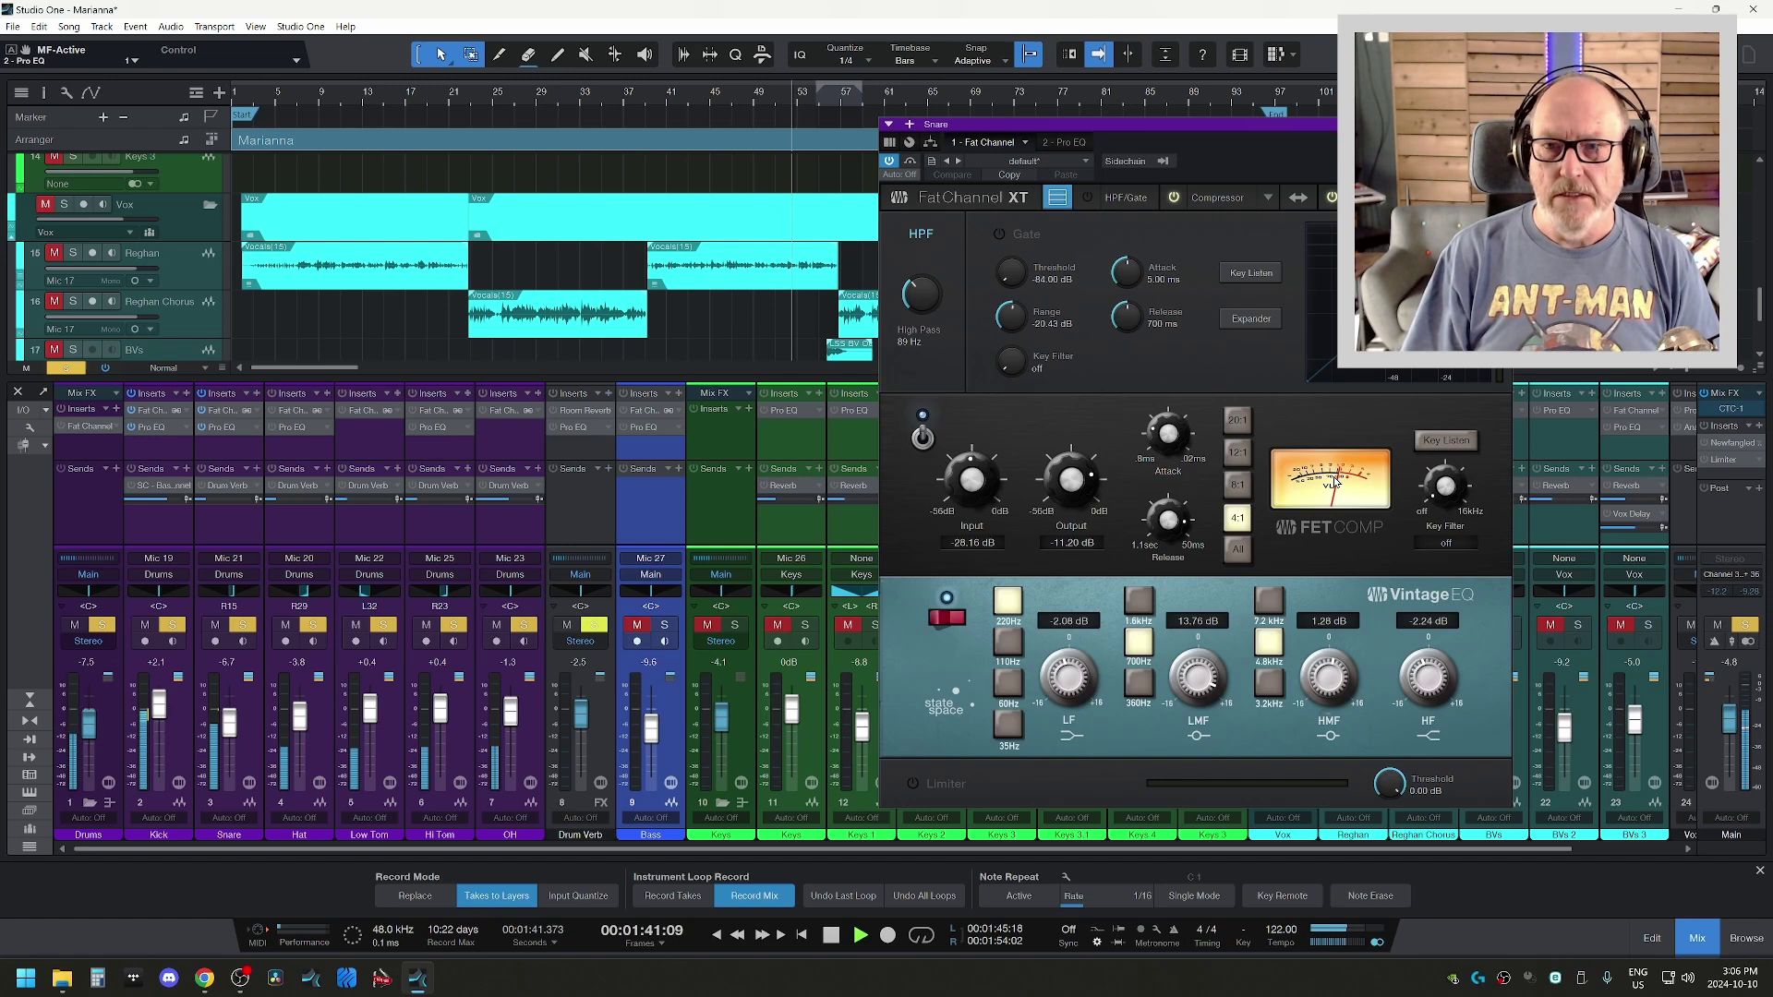
- Show the Snare's Pro EQ³ and solo the Snare, Kick and OH channels together
left_click(226, 429)
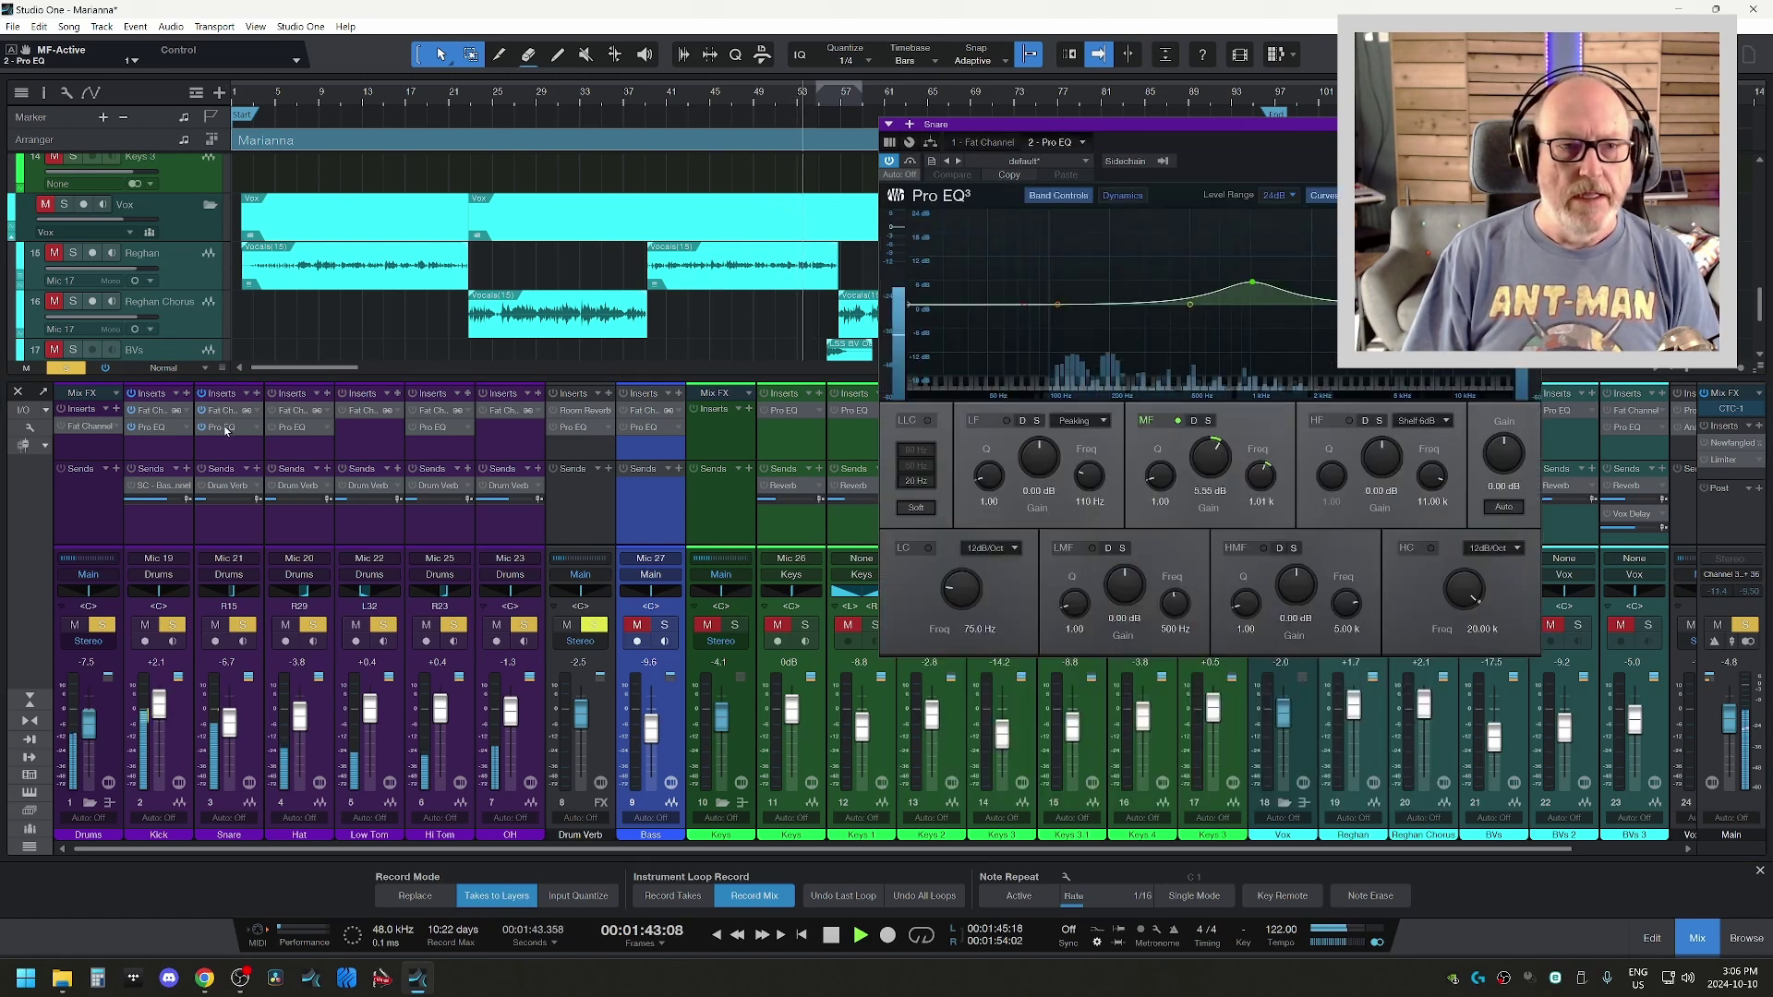
left_click(97, 628)
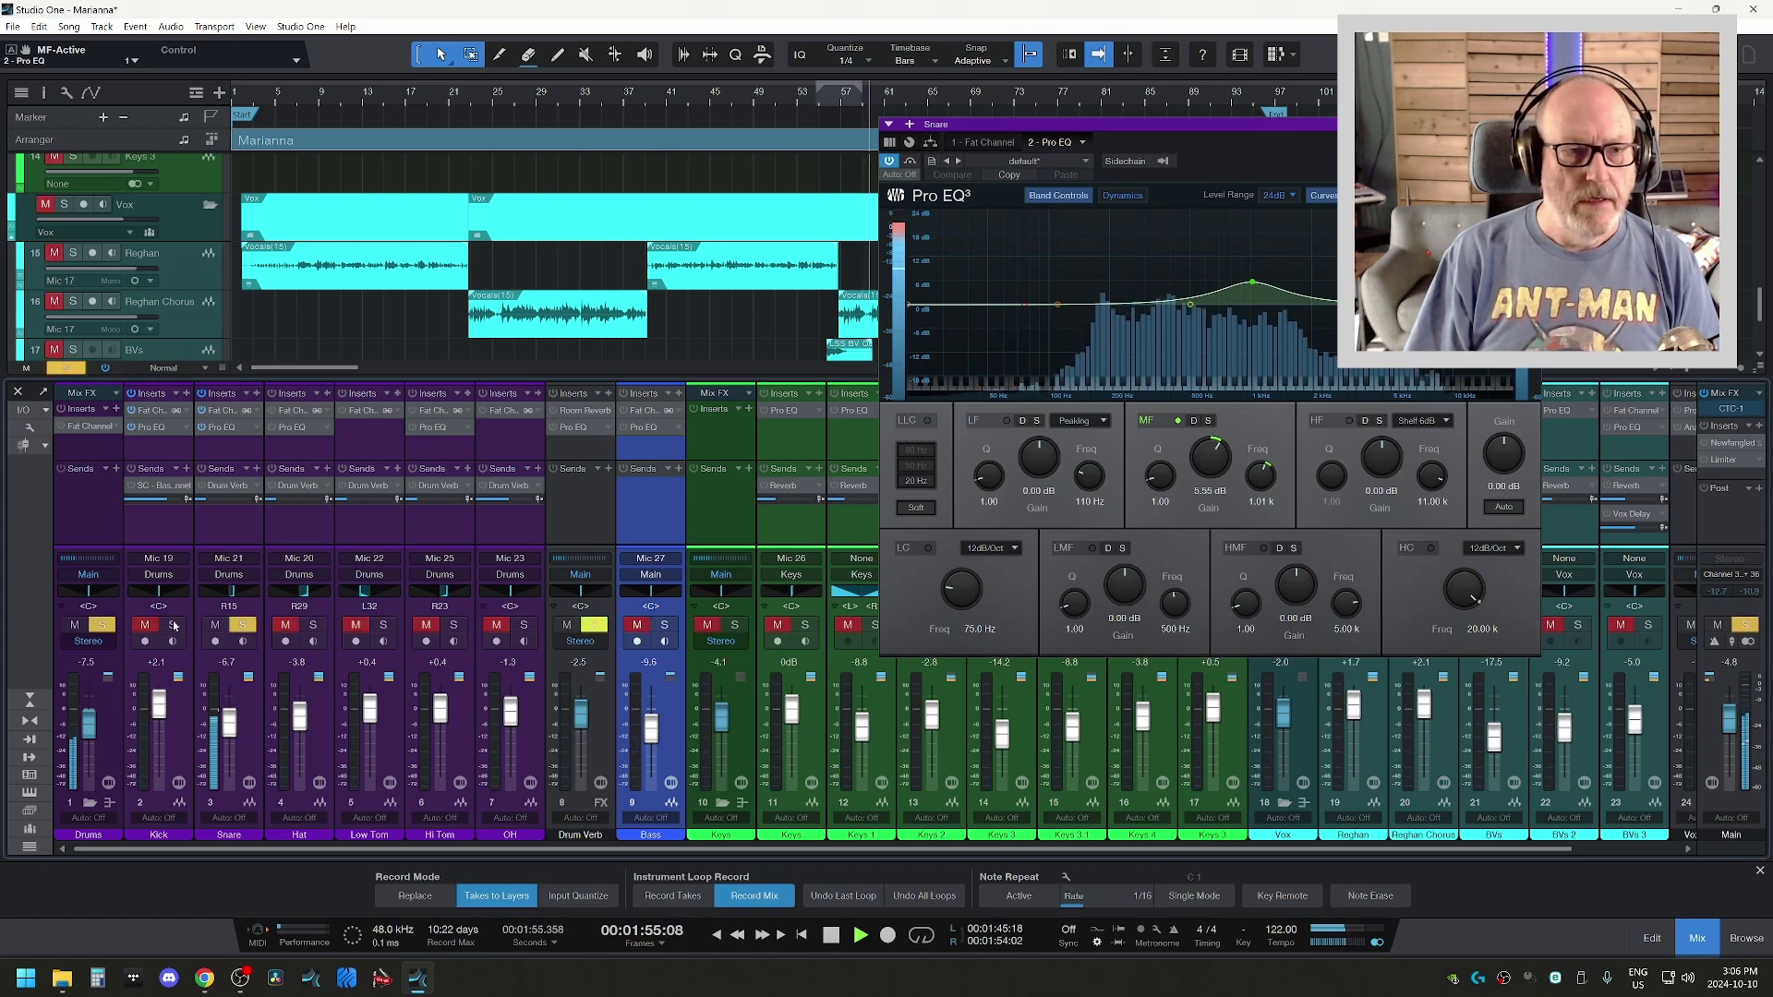
left_click(174, 626)
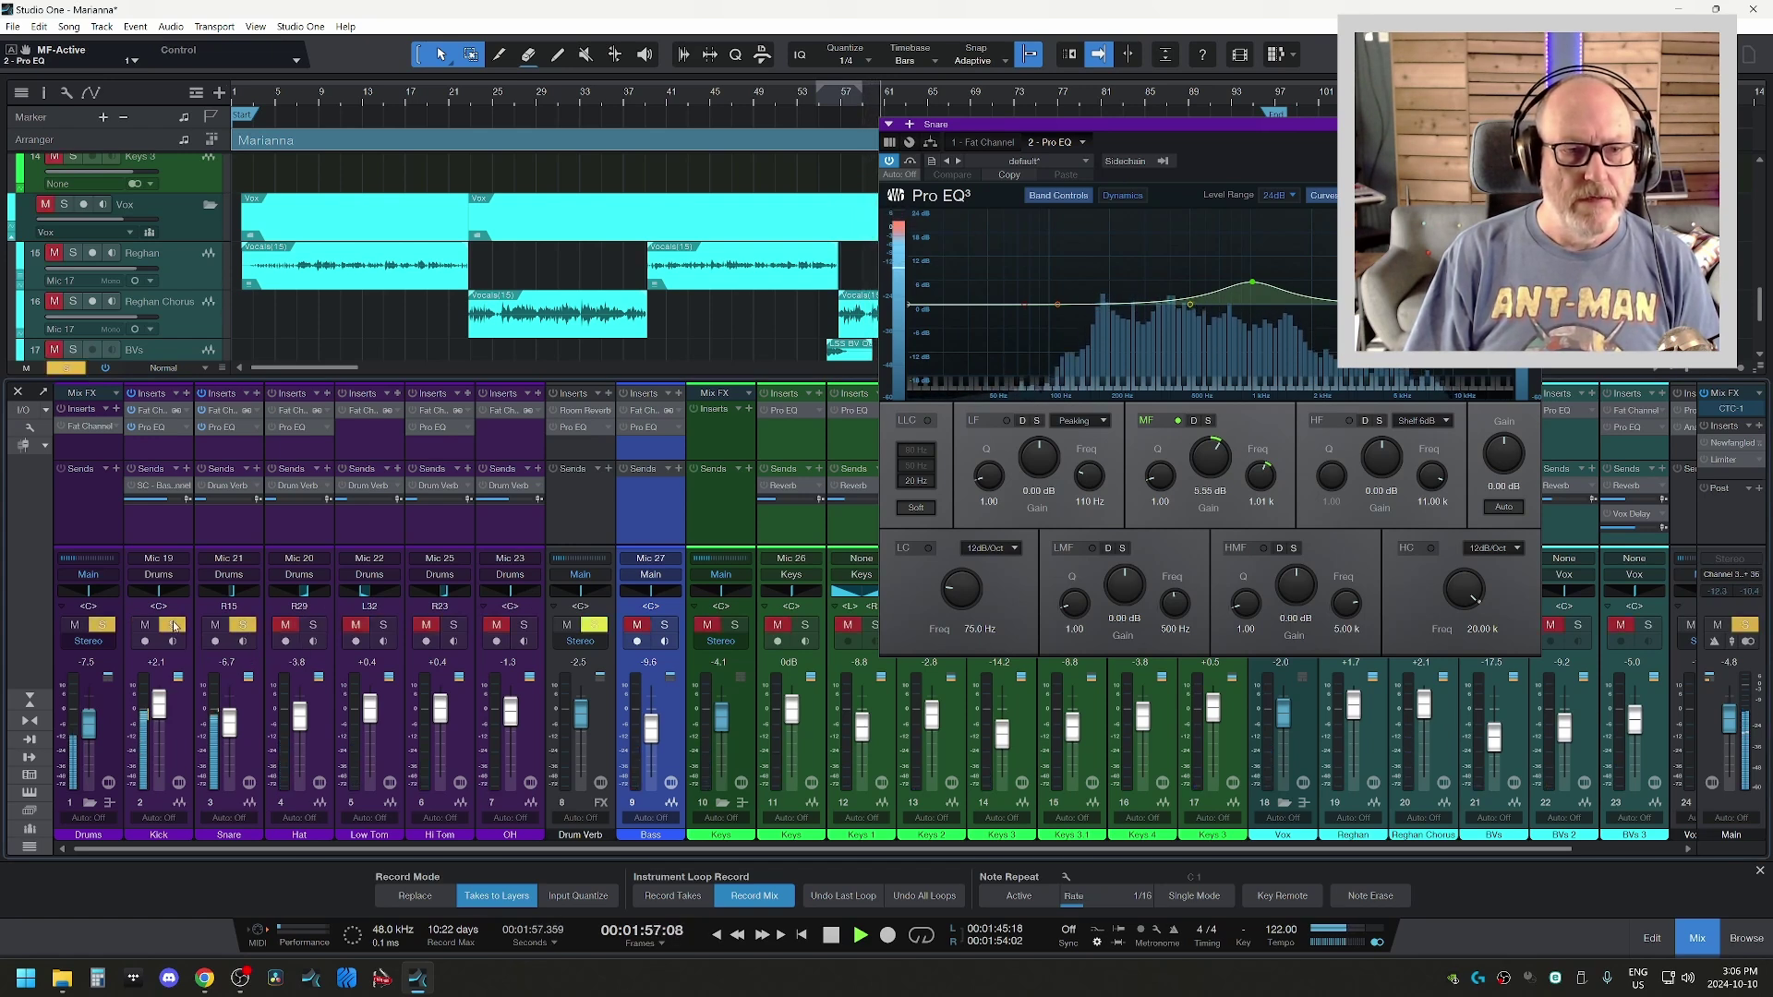
left_click(524, 627)
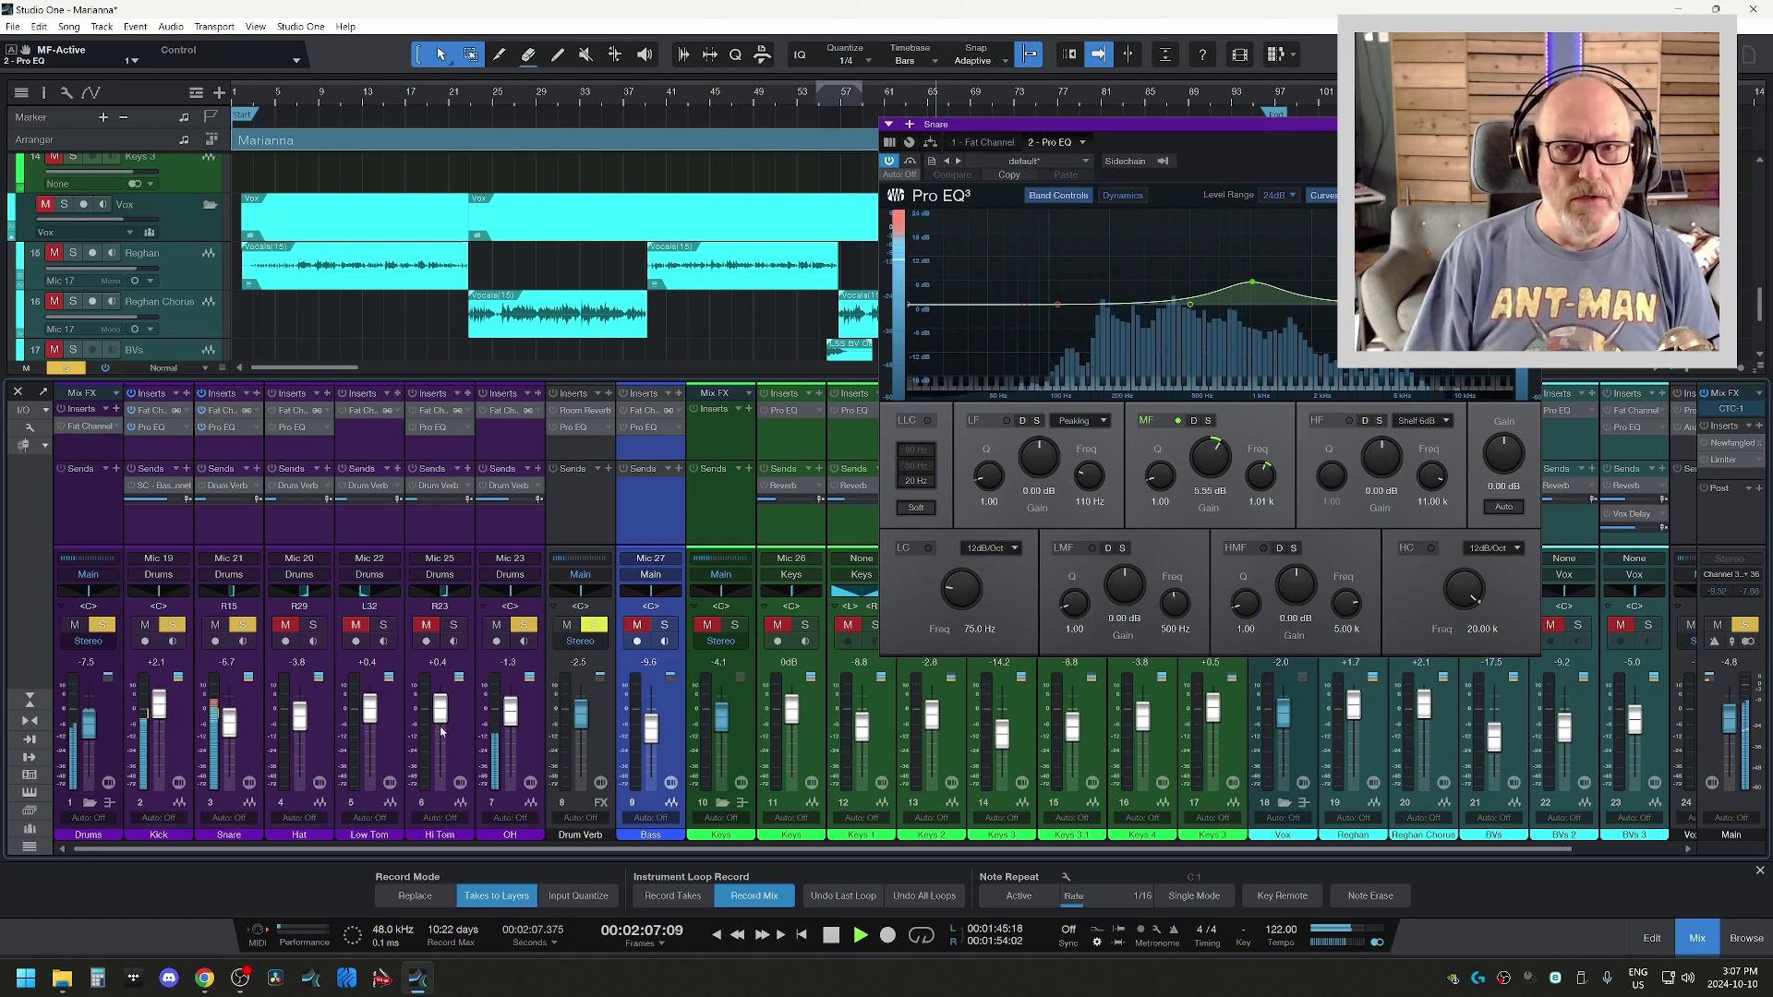
- Switch on the OH channel's Fat Channel and compare OH un-soloed and soloed
left_click(492, 410)
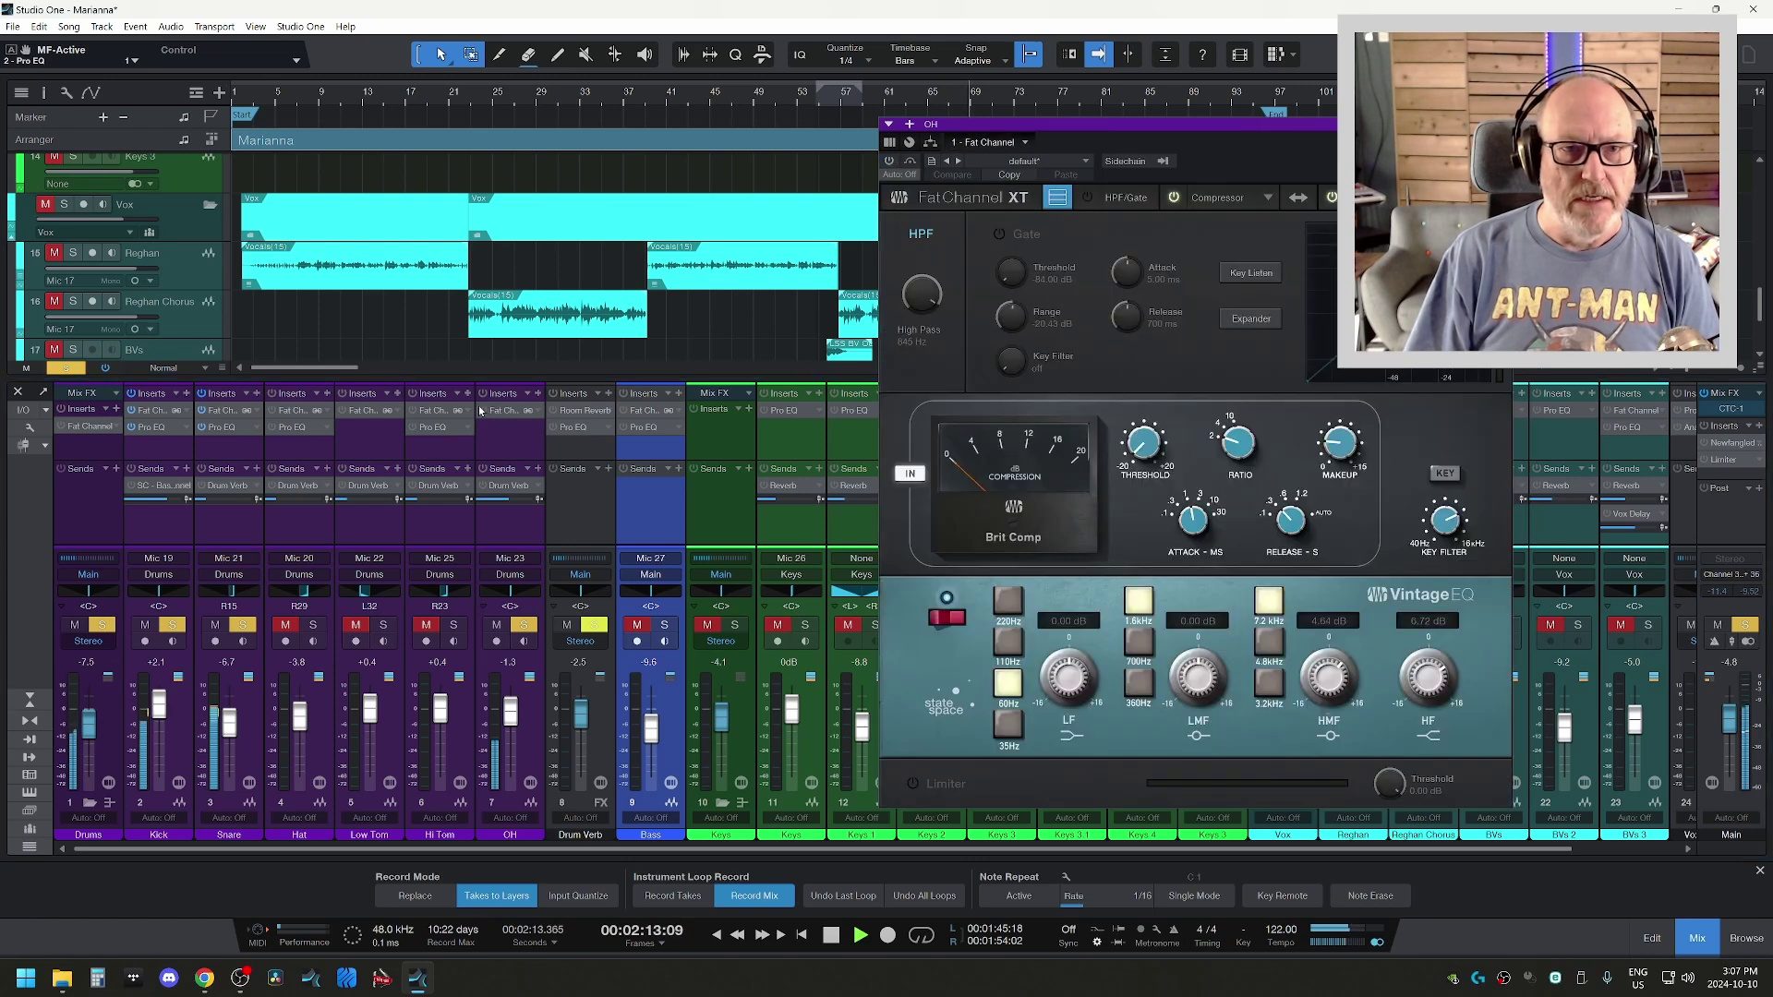
left_click(491, 410)
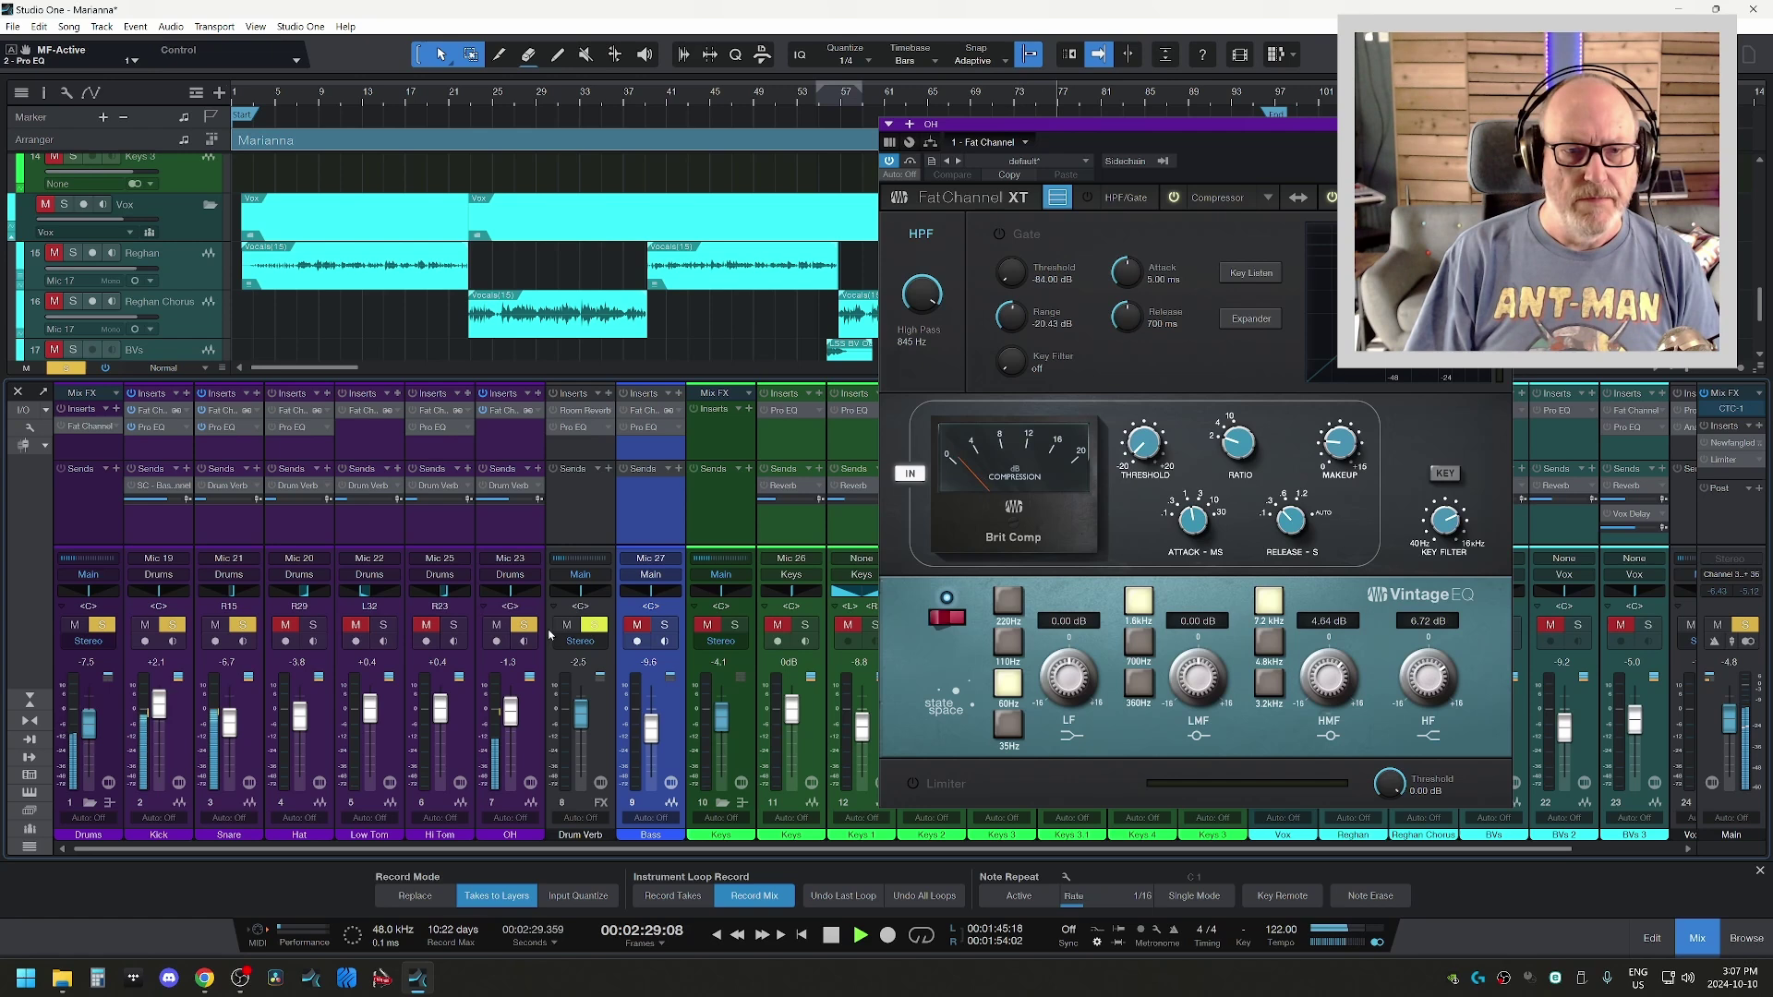
left_click(523, 627)
left_click(523, 627)
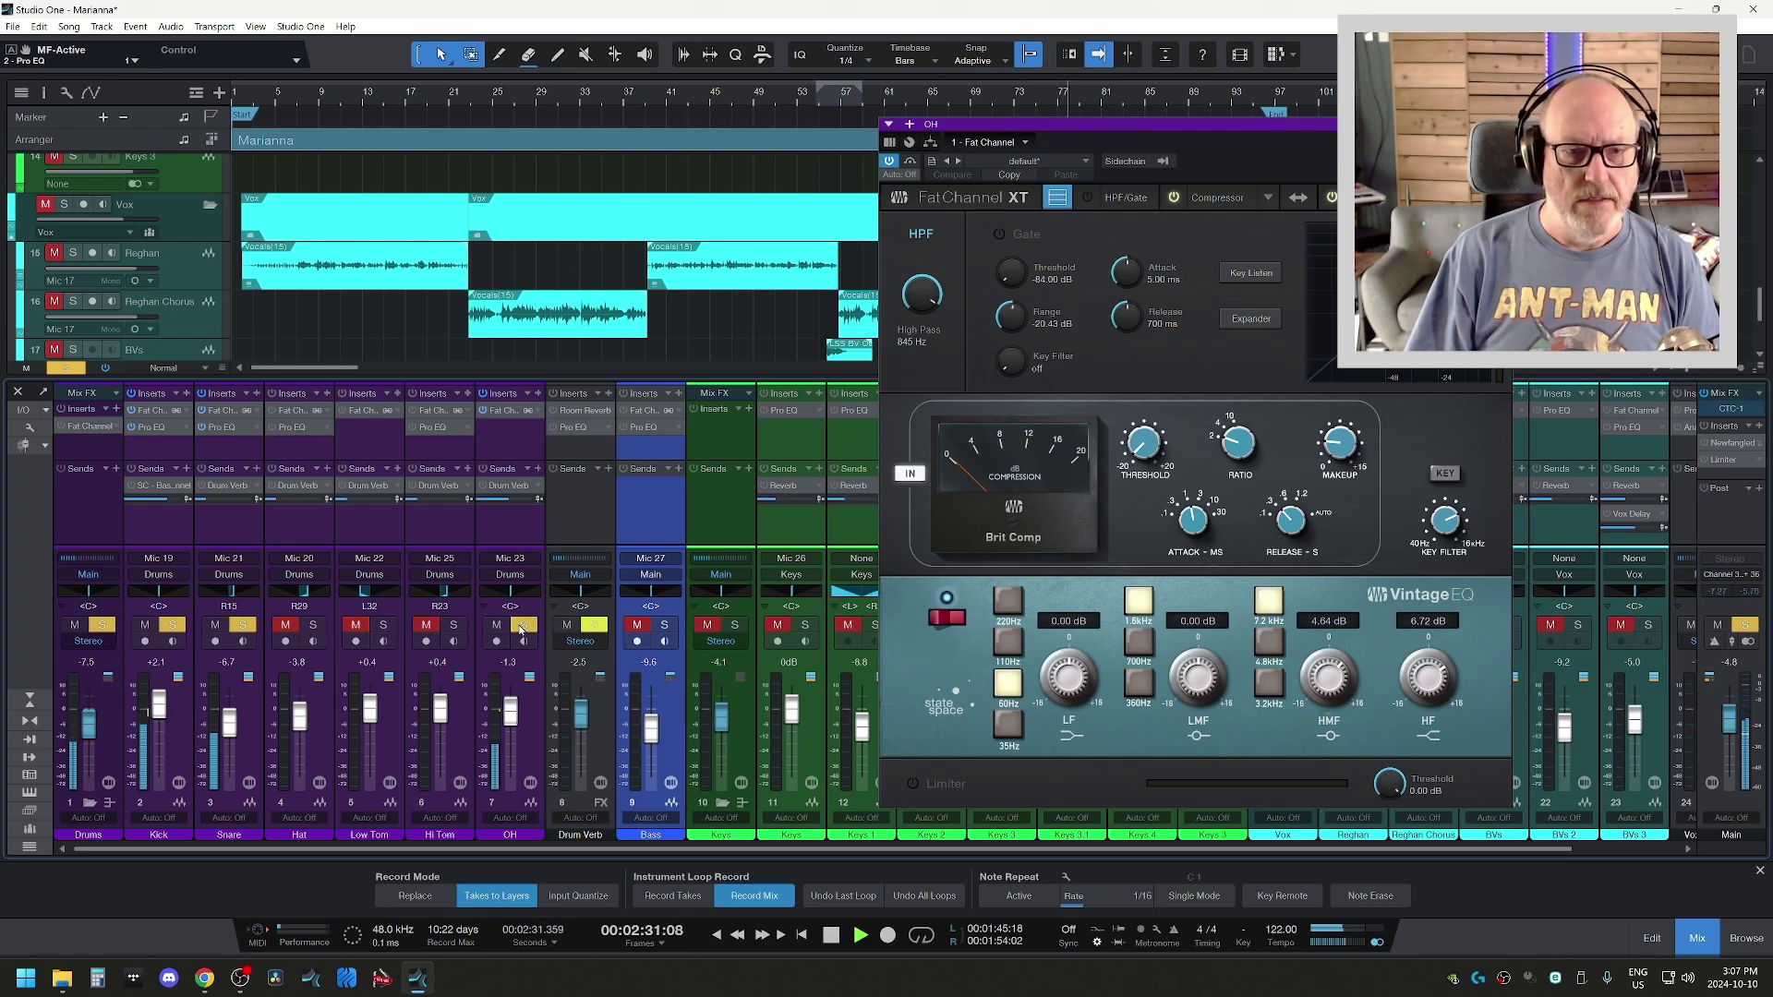
- Add the Hat, Low Tom and Hi Tom to the soloed drums
left_click(313, 625)
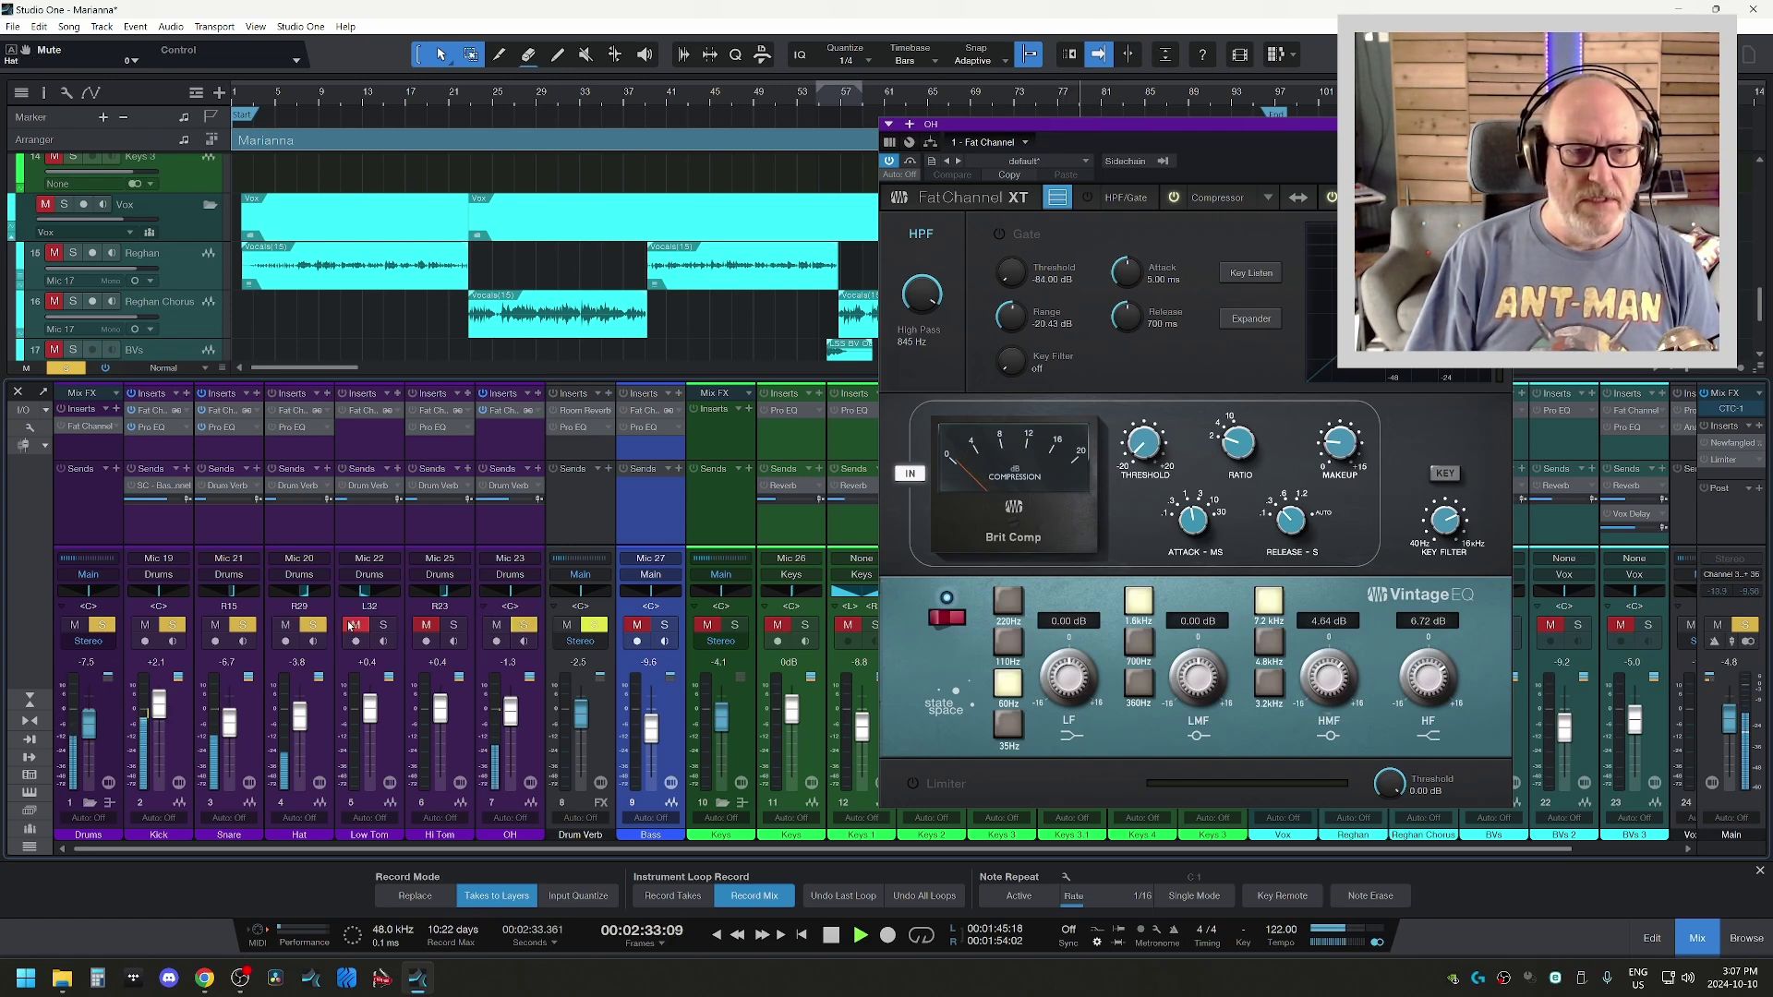
left_click(384, 625)
left_click(453, 625)
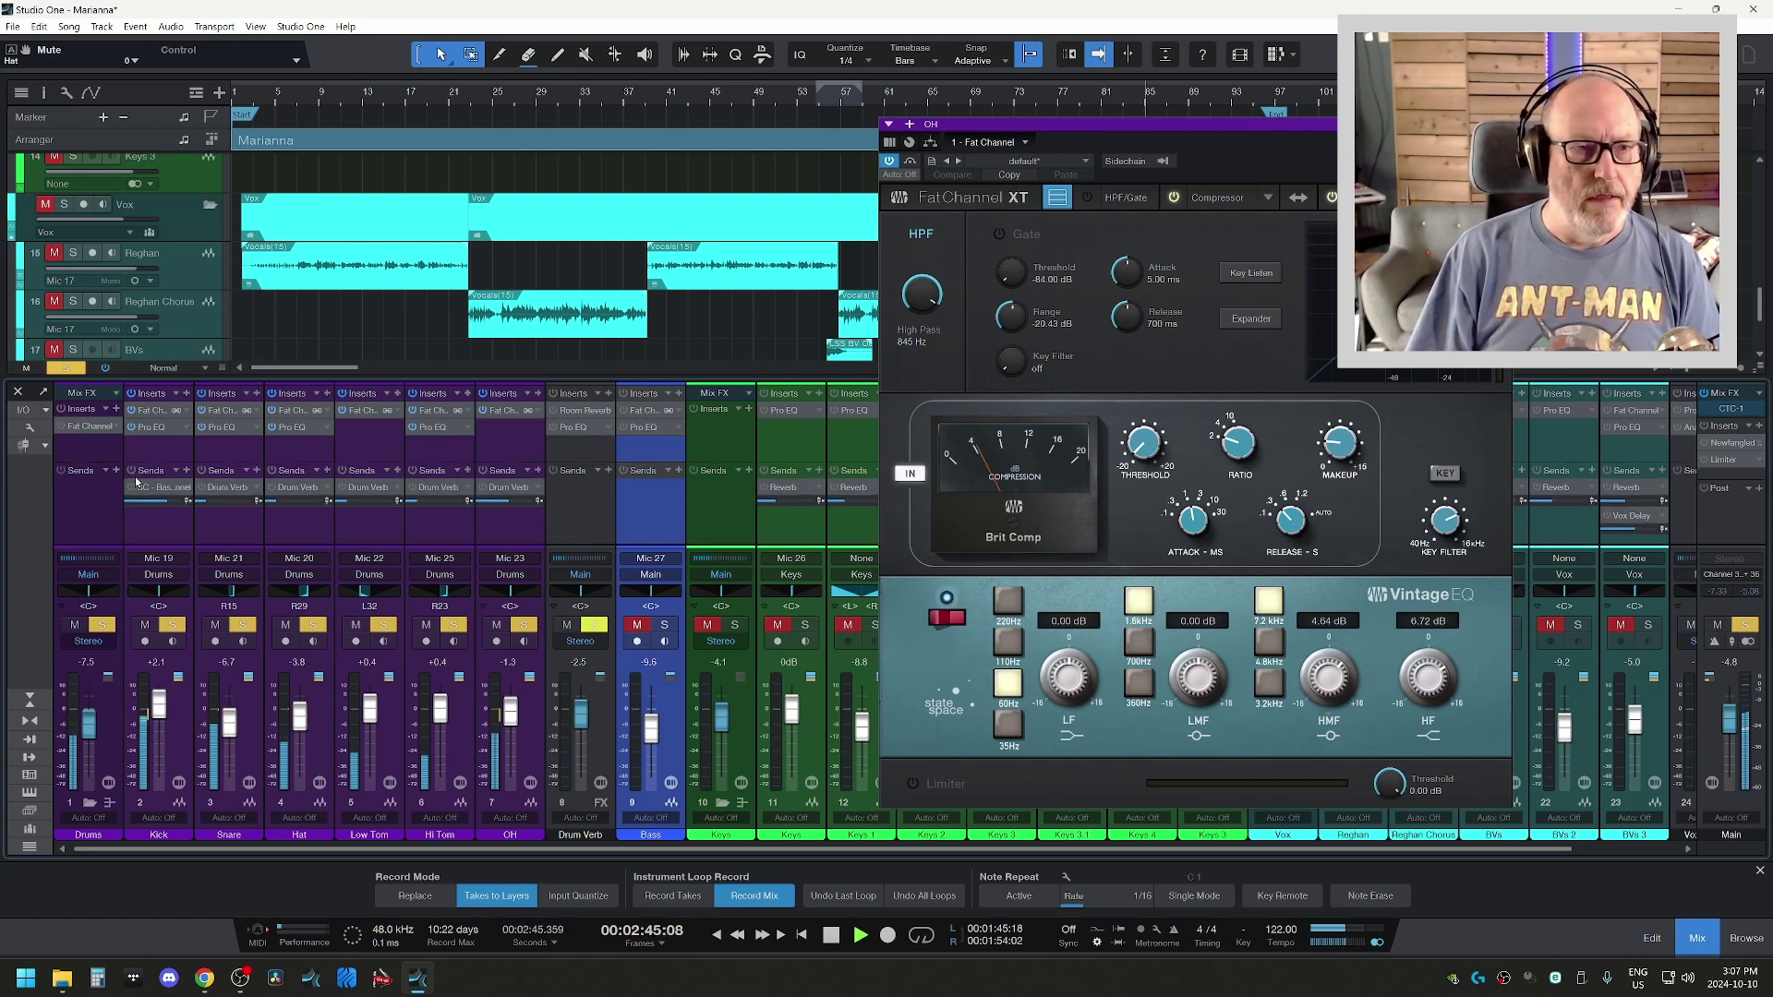
- Review the Kick's Pro EQ and the OH Fat Channel, restarting playback
left_click(151, 520)
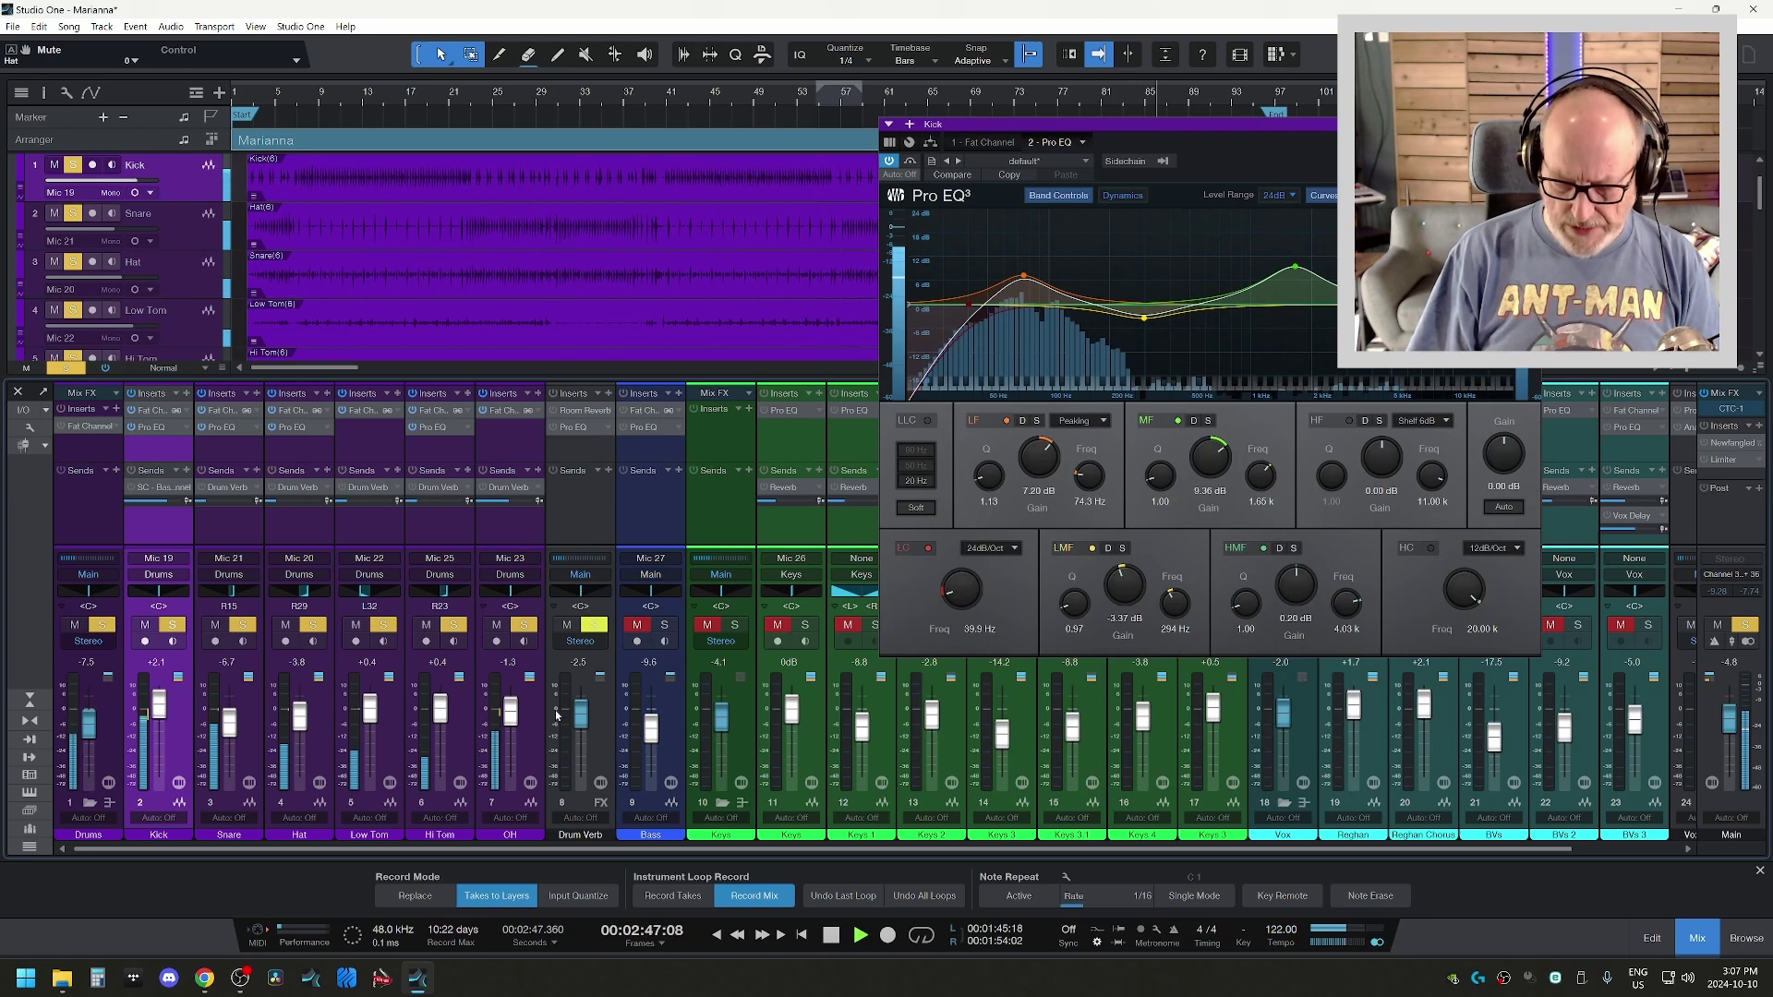
left_click(539, 707)
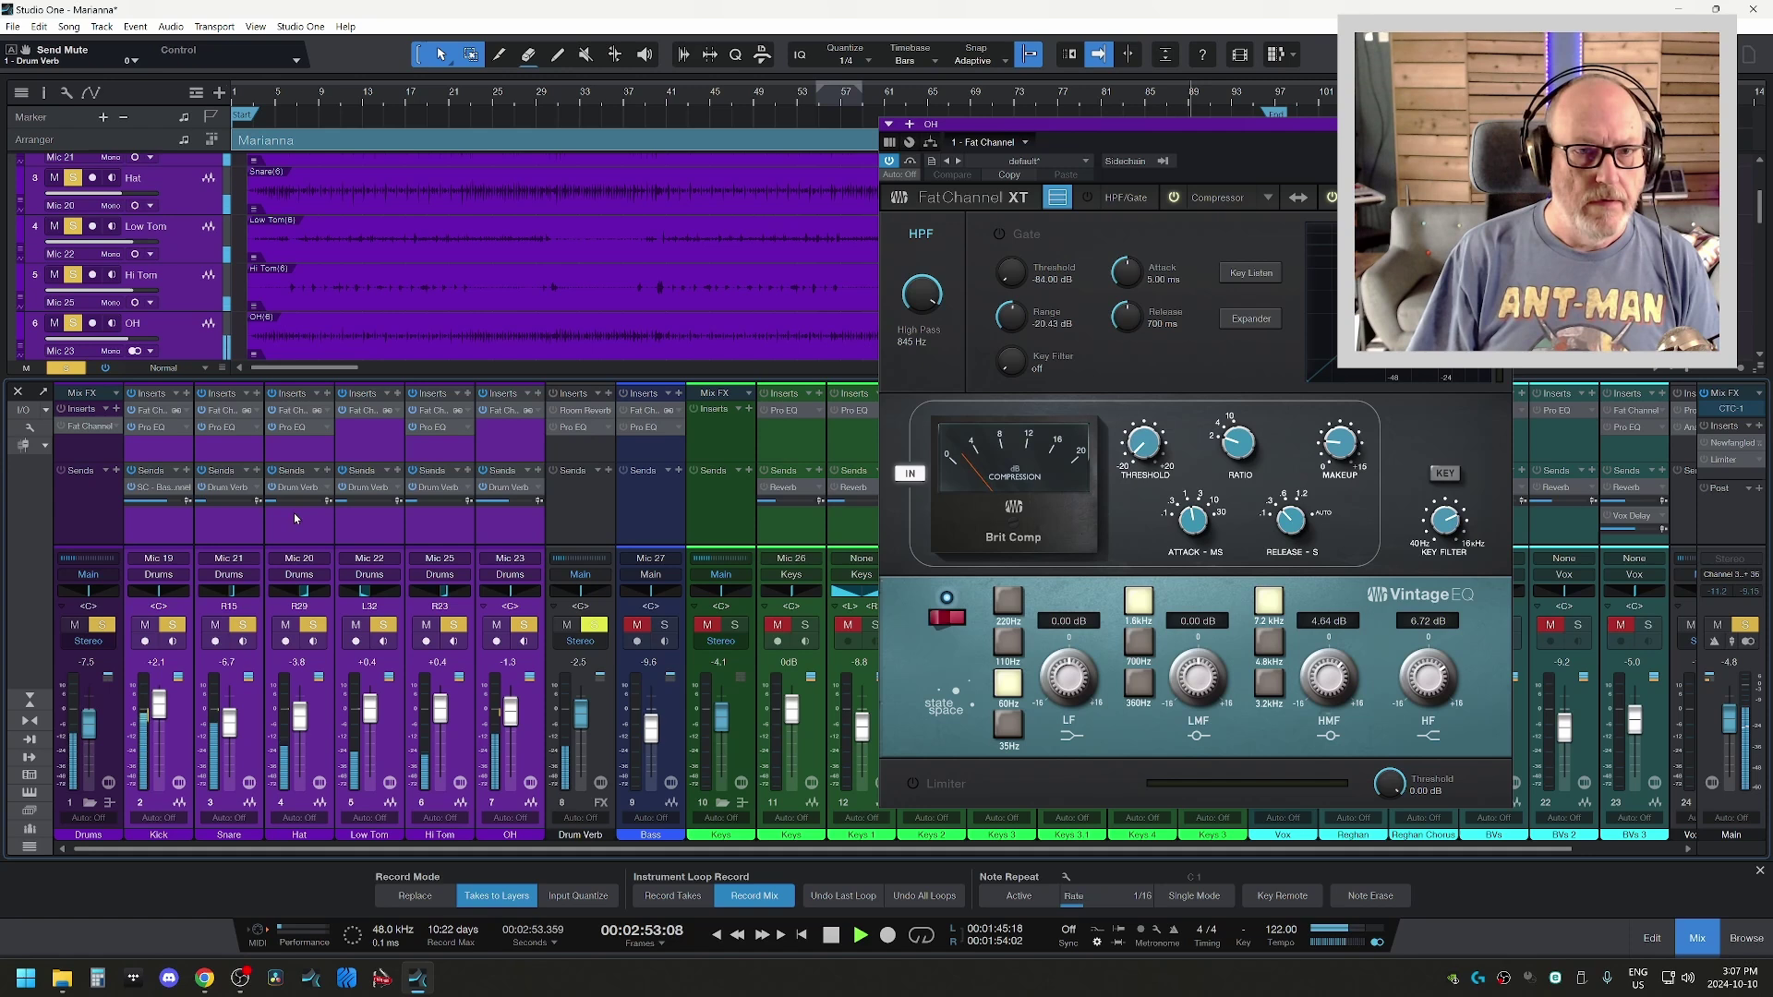
key("space")
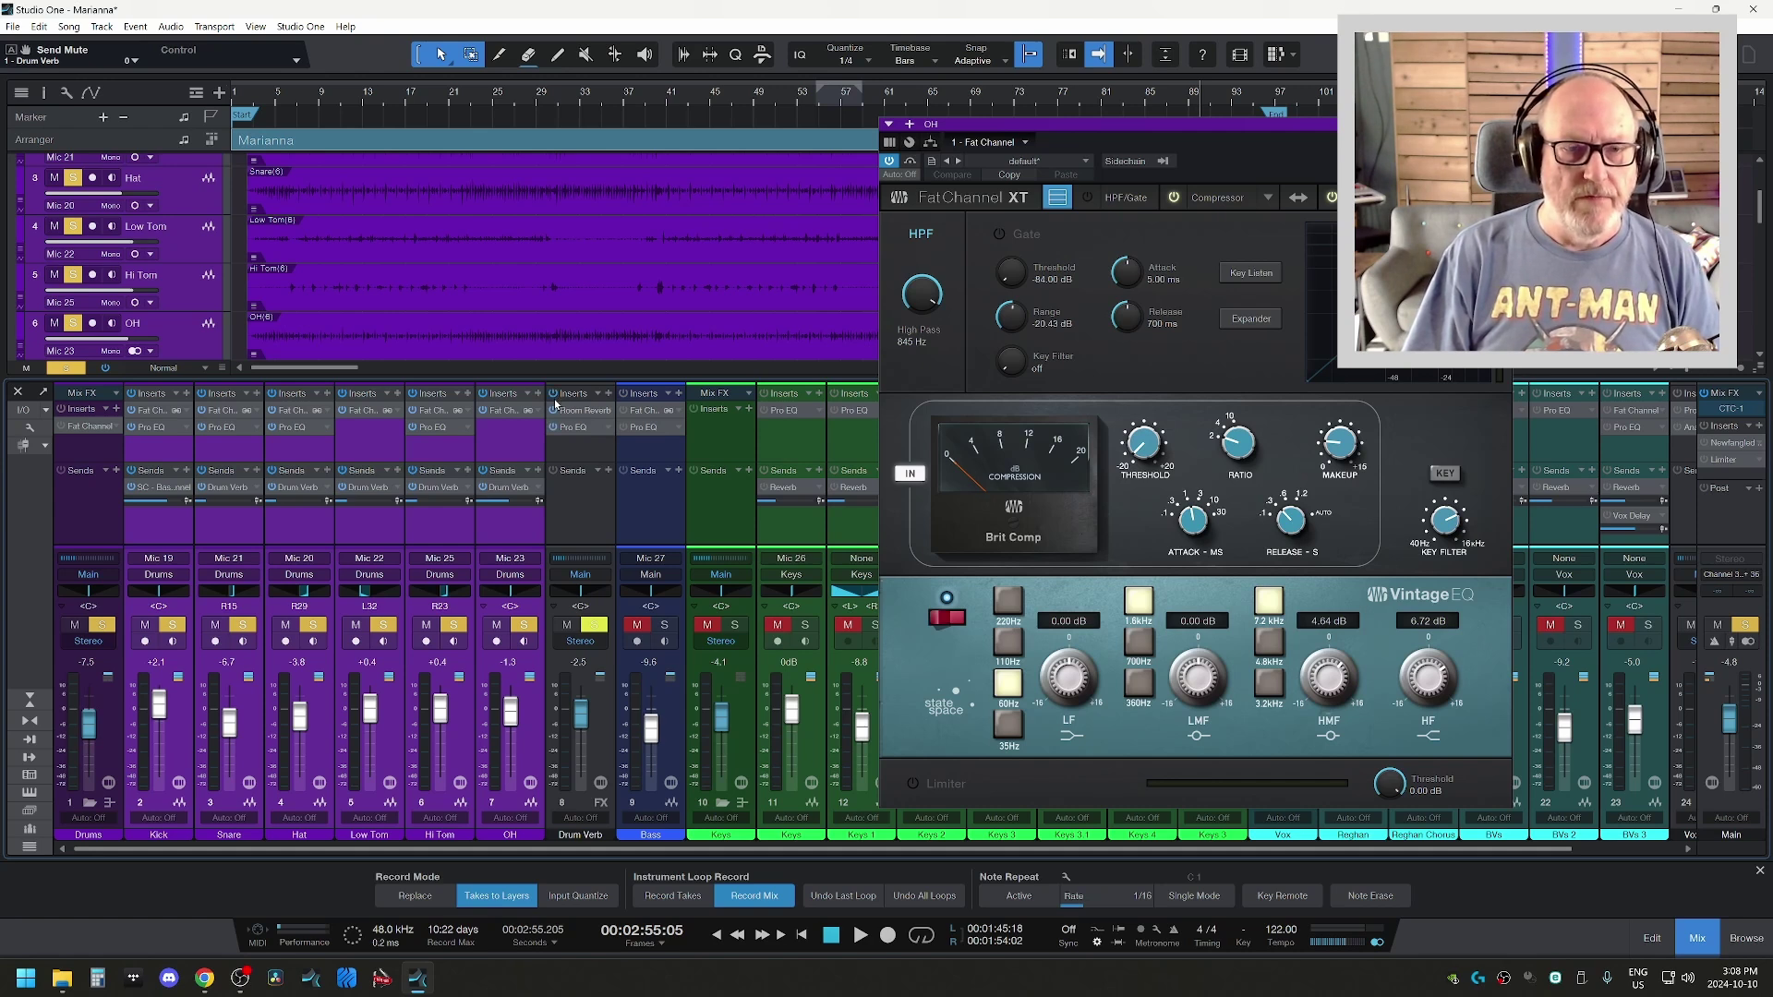
key("space")
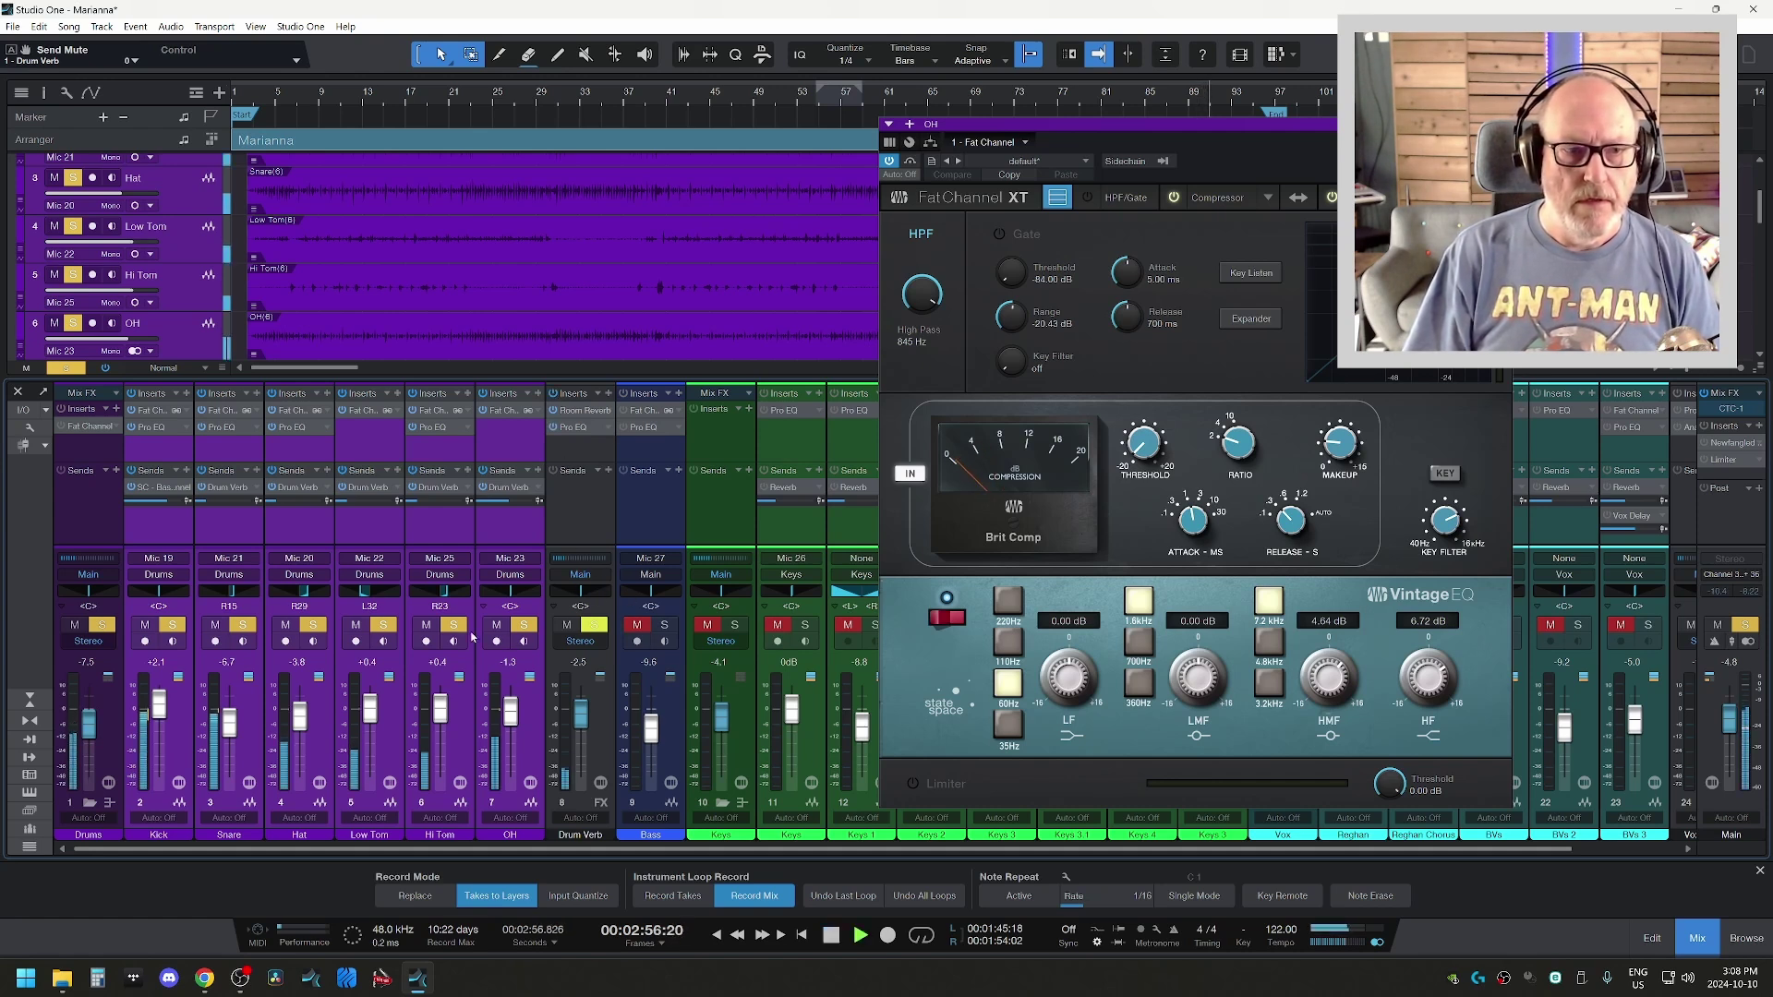
- Solo the Drum Verb return, view its Room Reverb and Pro EQ³, then solo the Drums bus
left_click(525, 625)
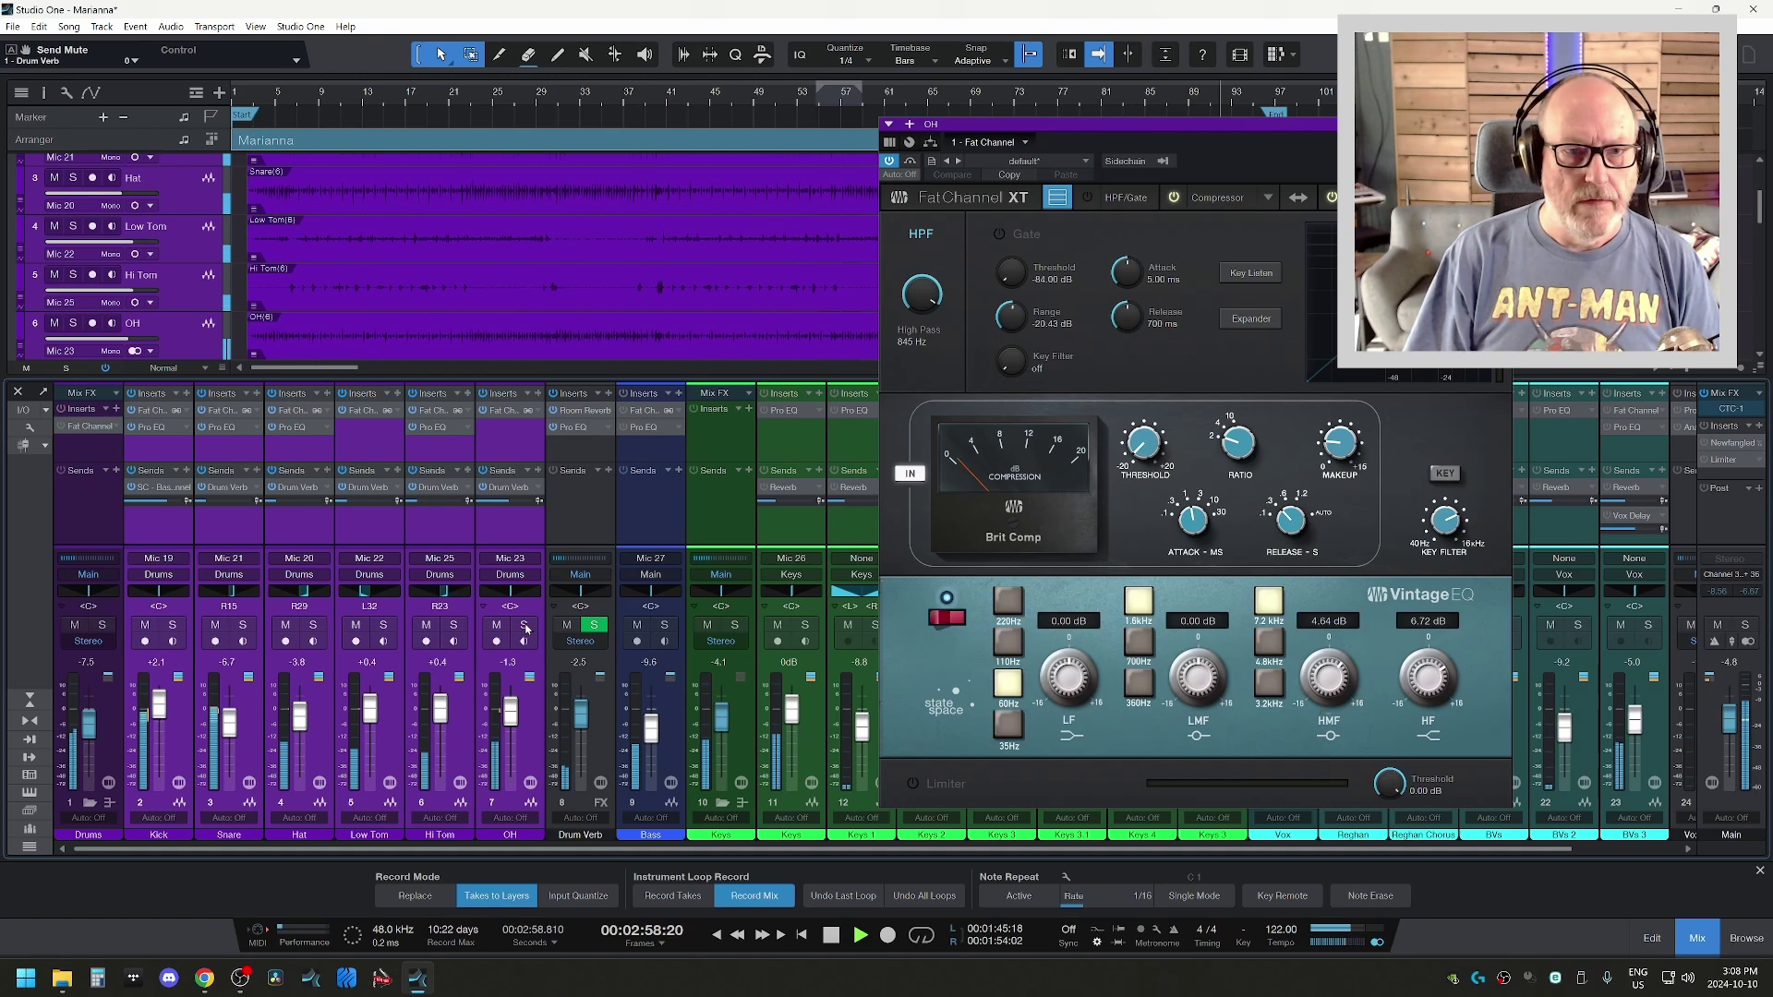
left_click(594, 625)
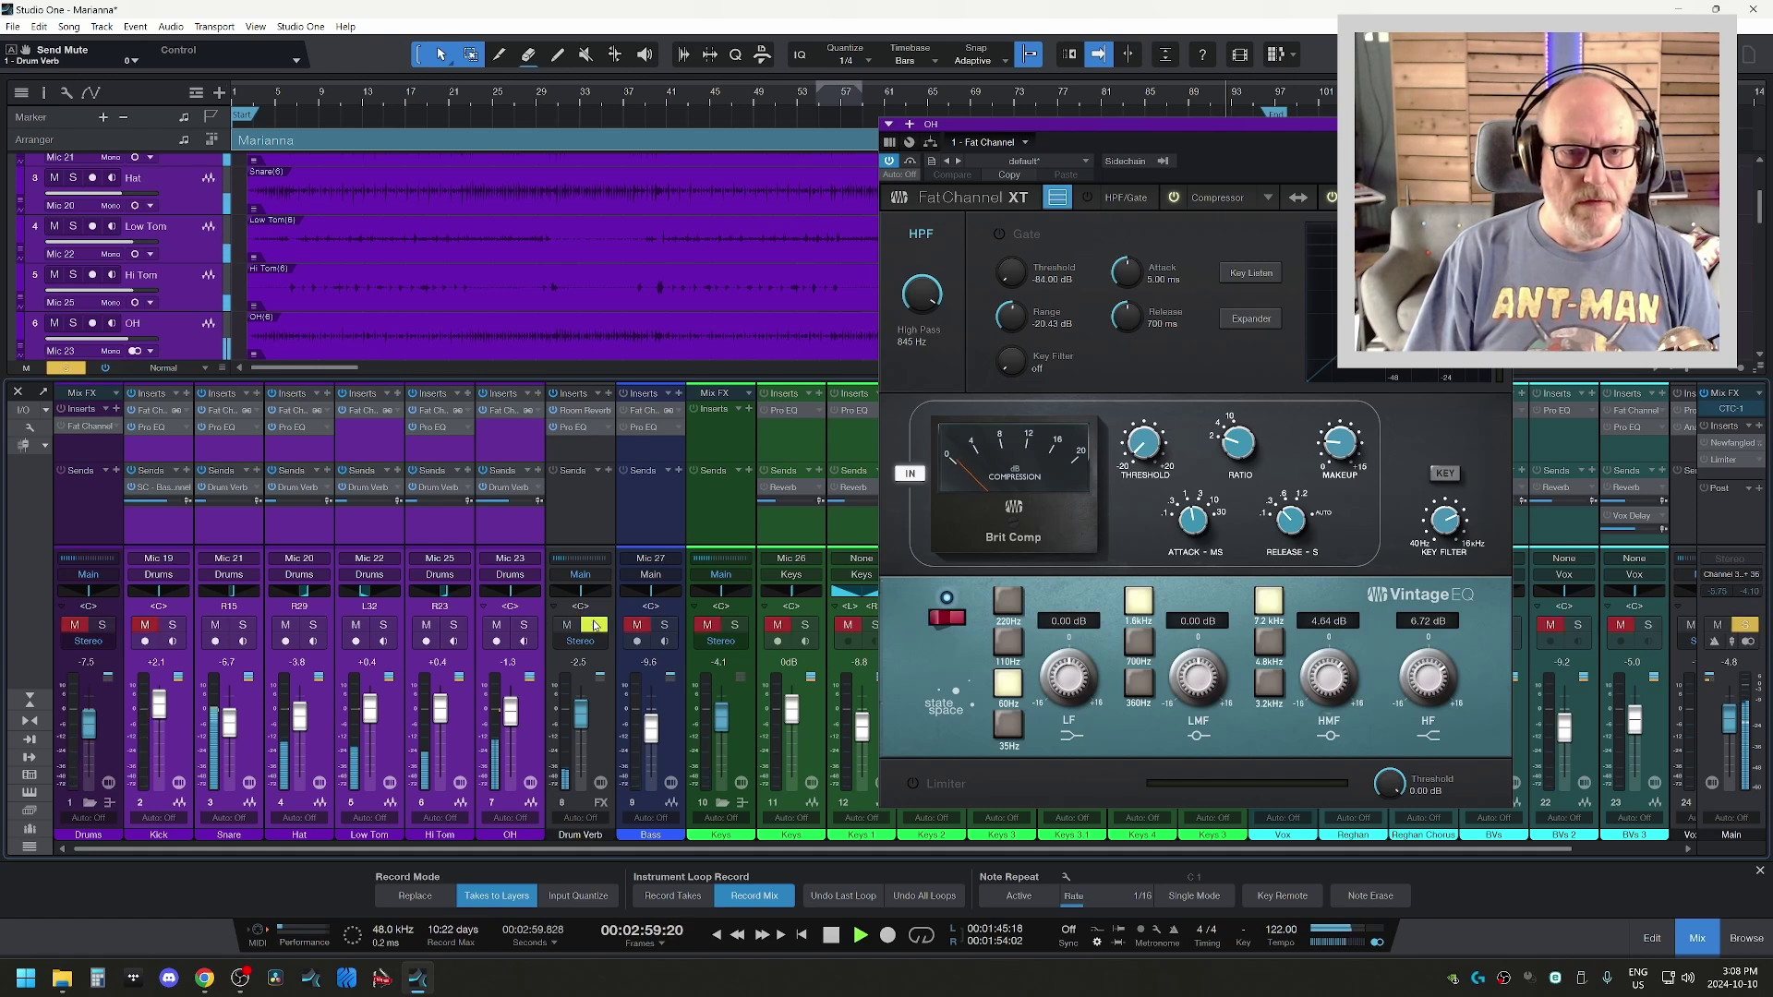
left_click(579, 412)
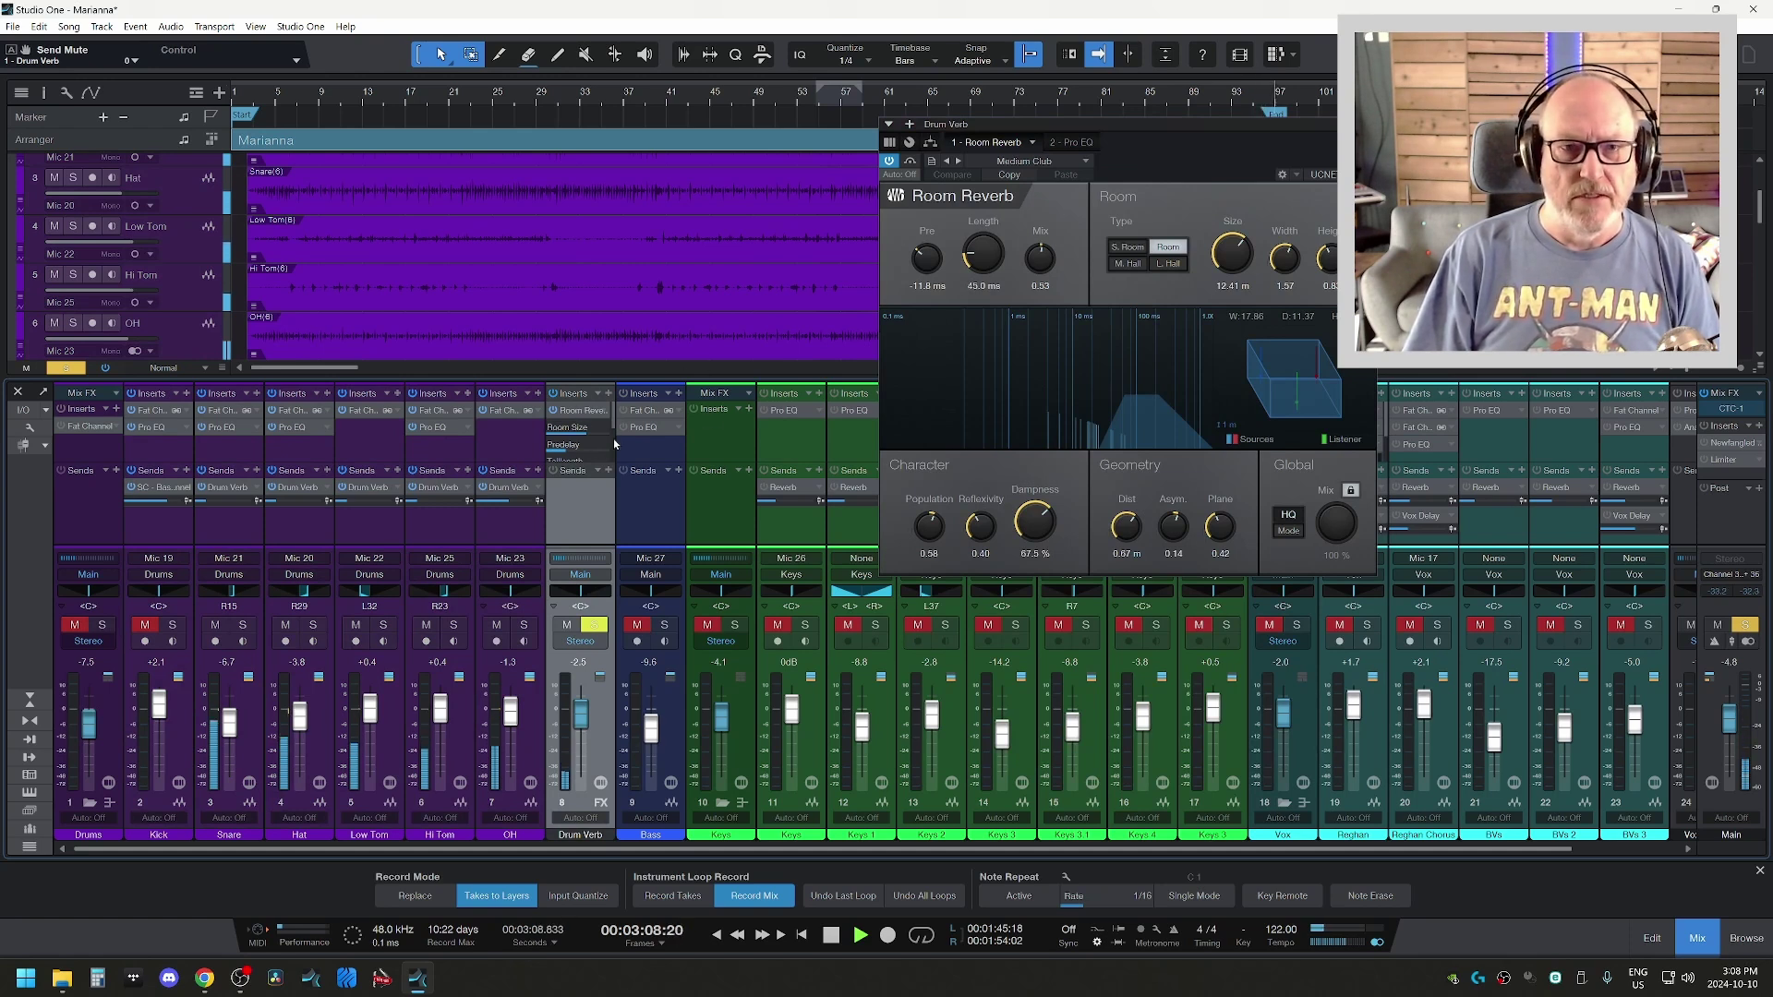
key("space")
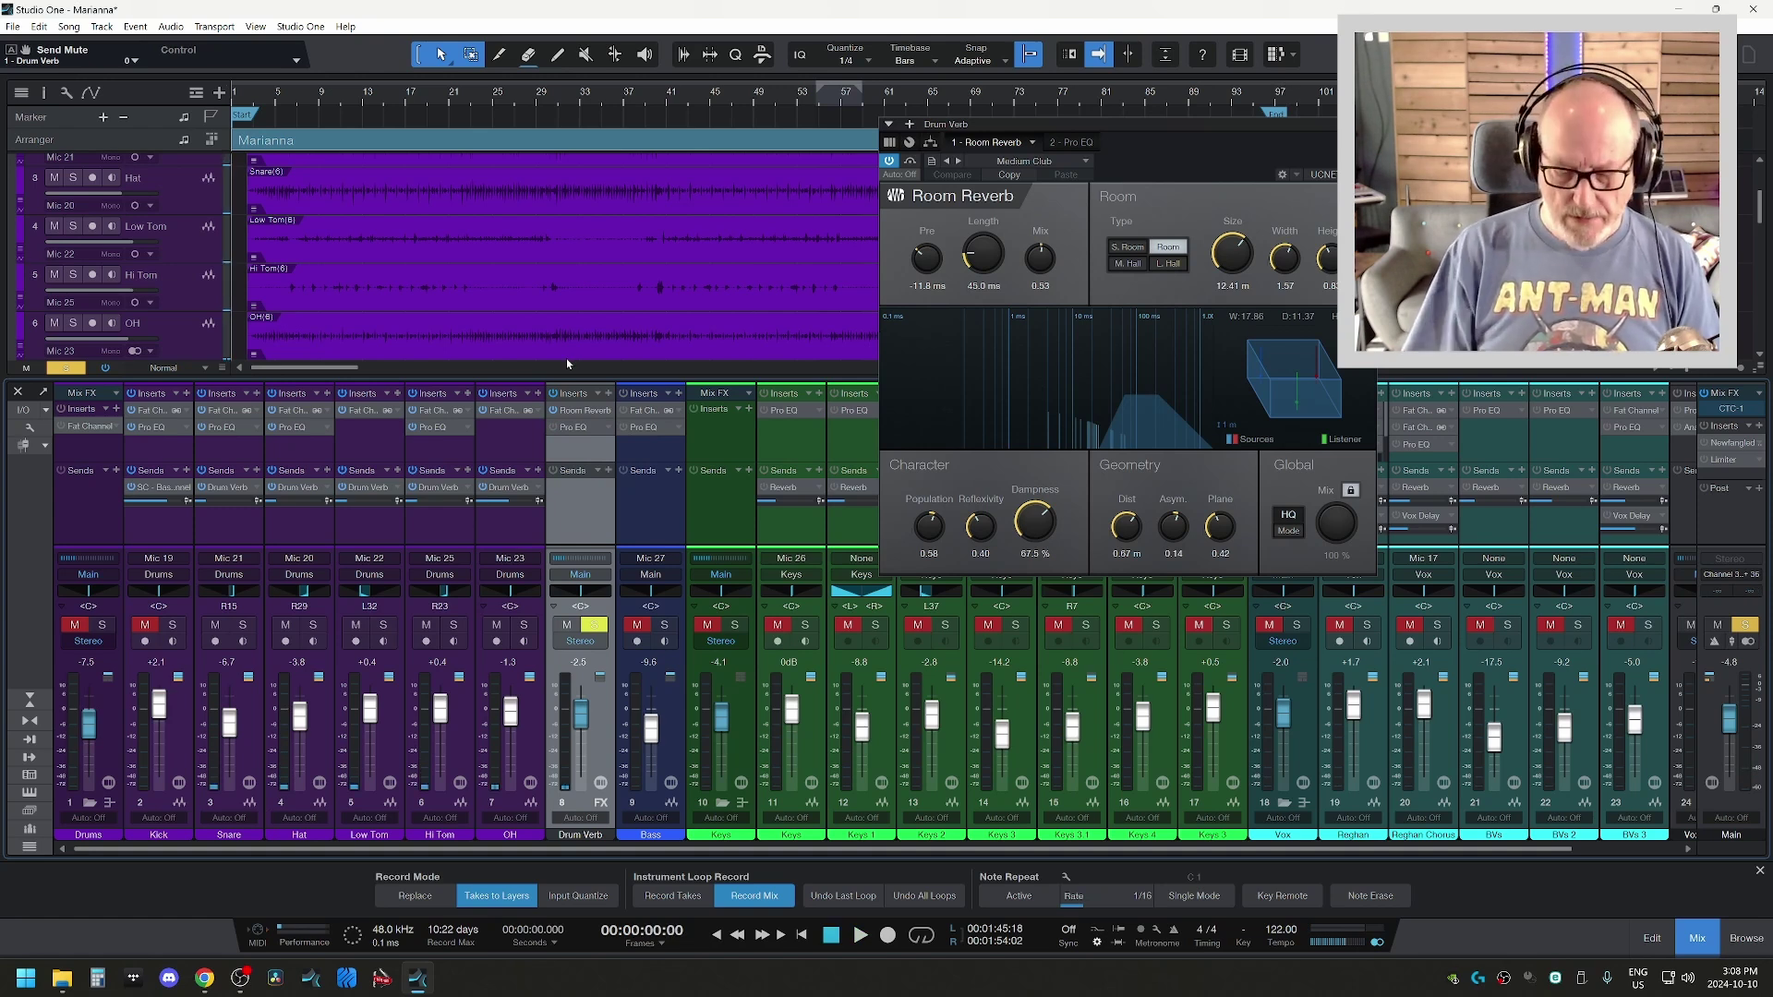
key("space")
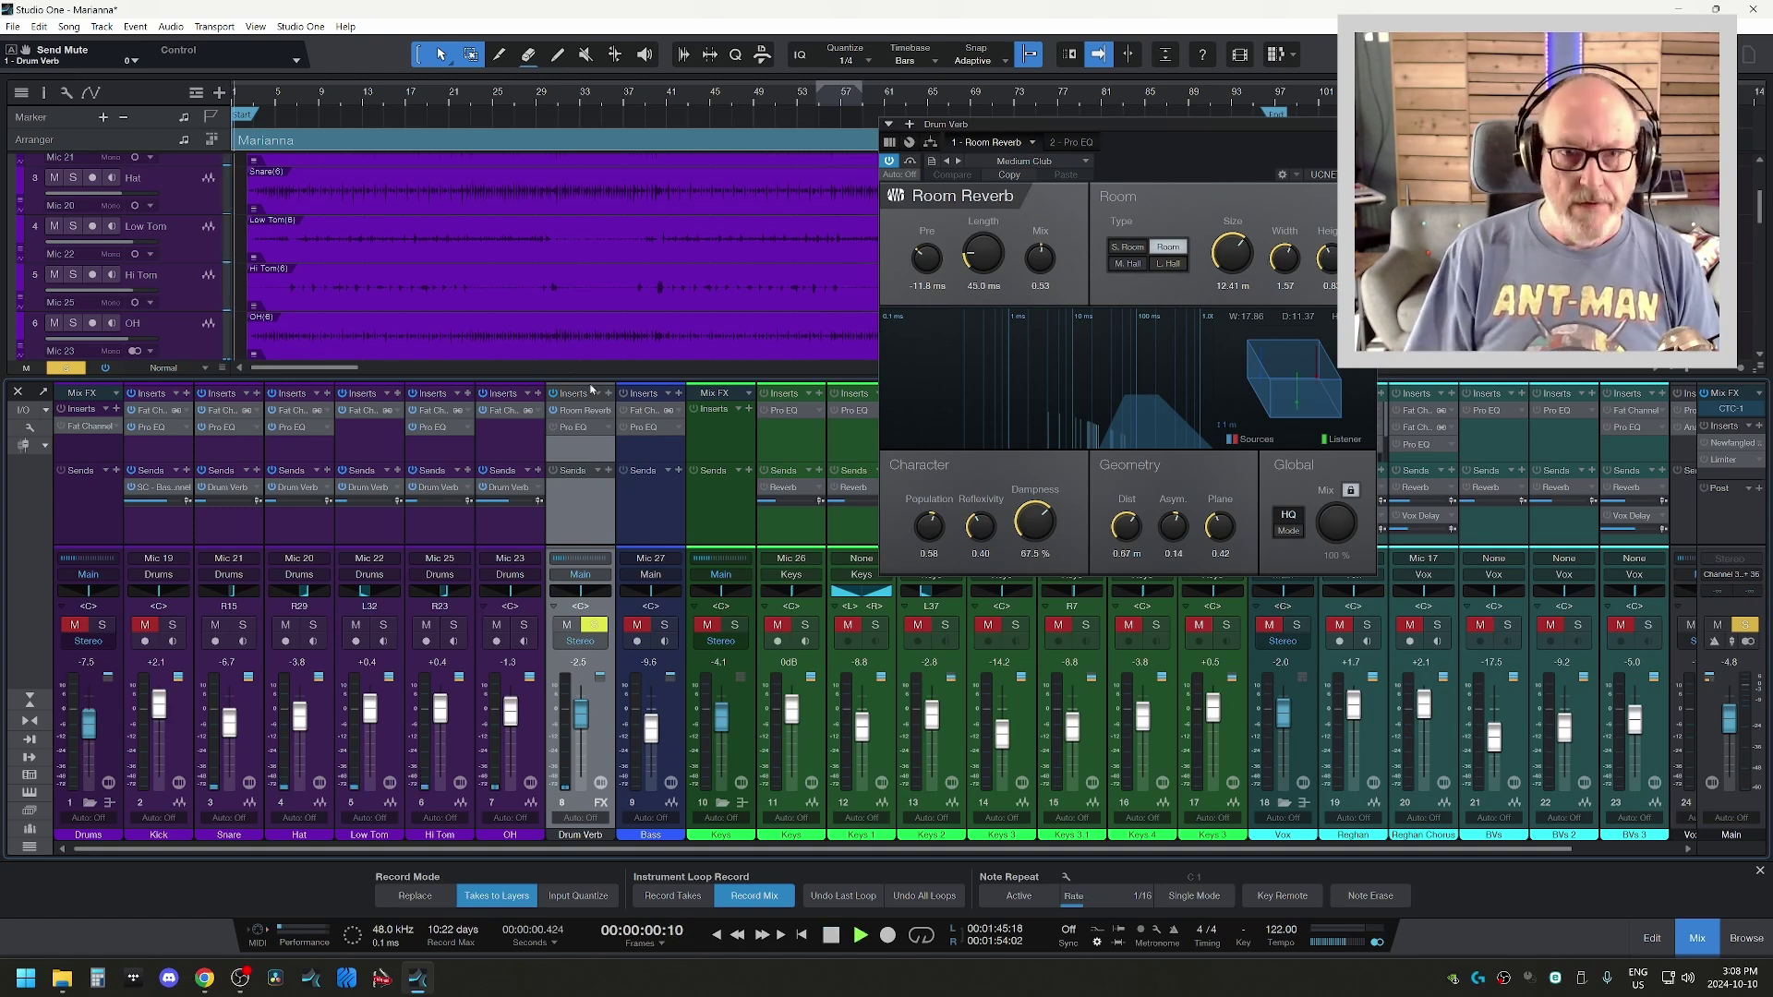
left_click(563, 427)
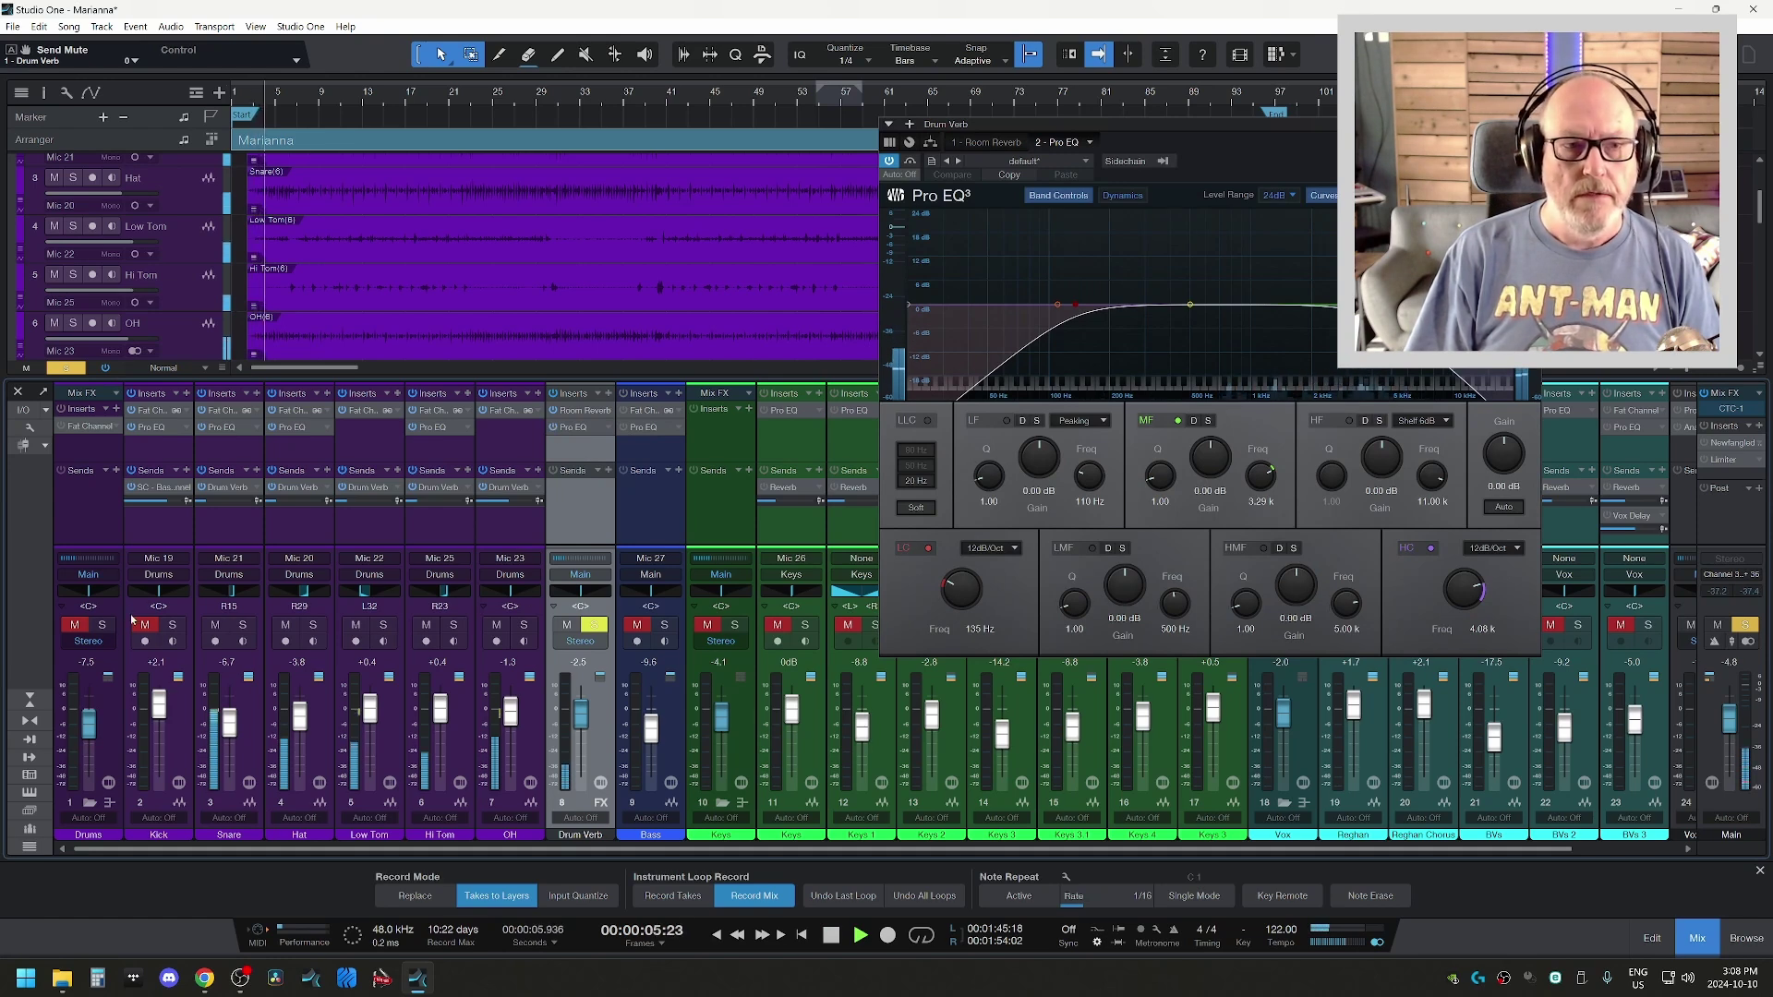
left_click(103, 625)
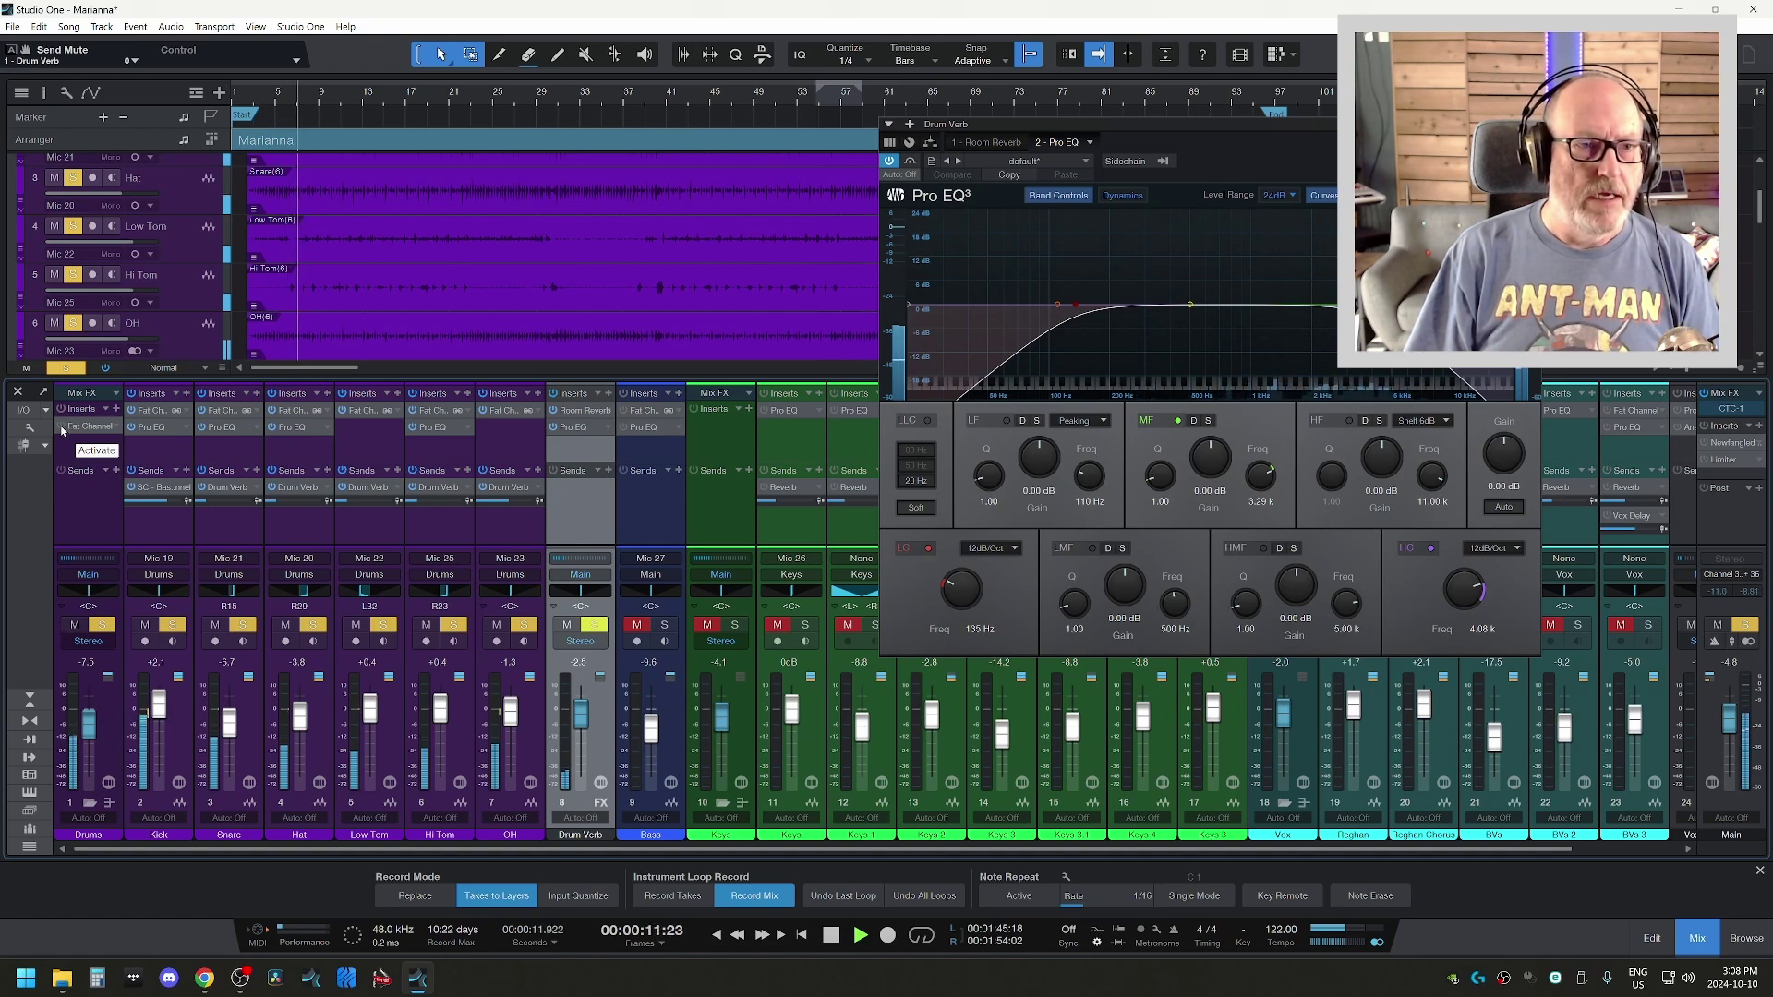
- Open the Drums bus Fat Channel XT, compare it on and off, leave it enabled, and stop playback
left_click(90, 427)
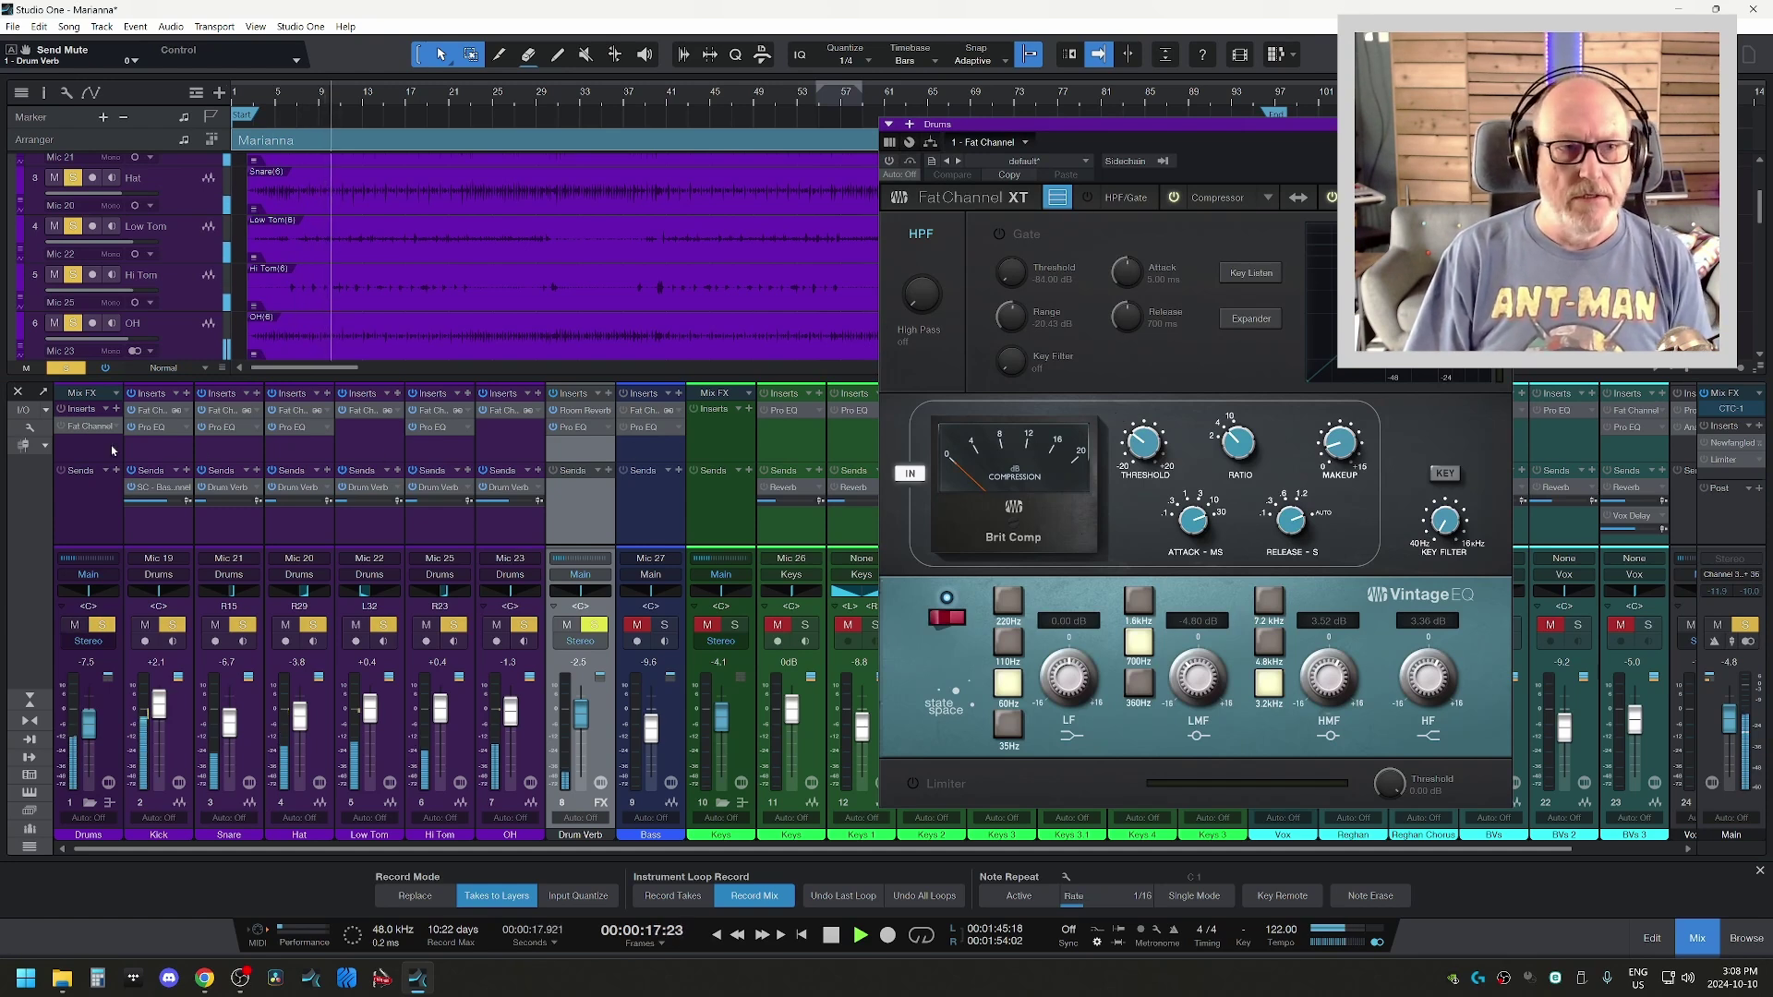
left_click(61, 427)
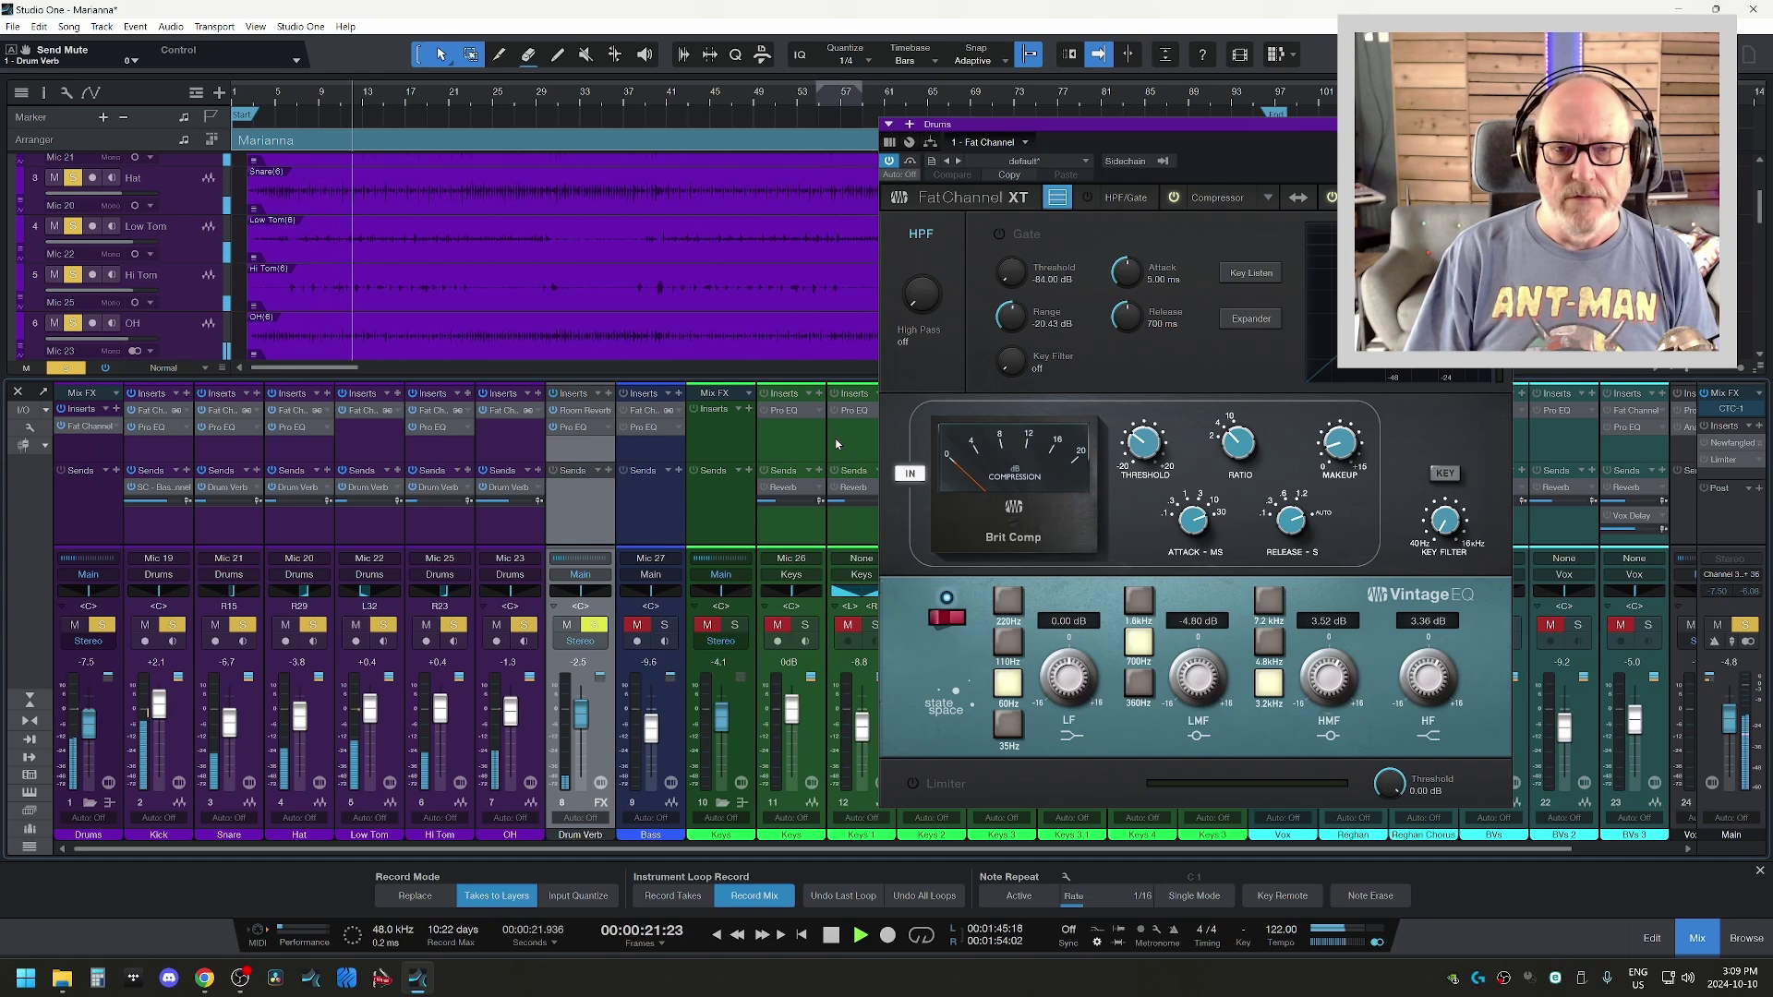
left_click(61, 426)
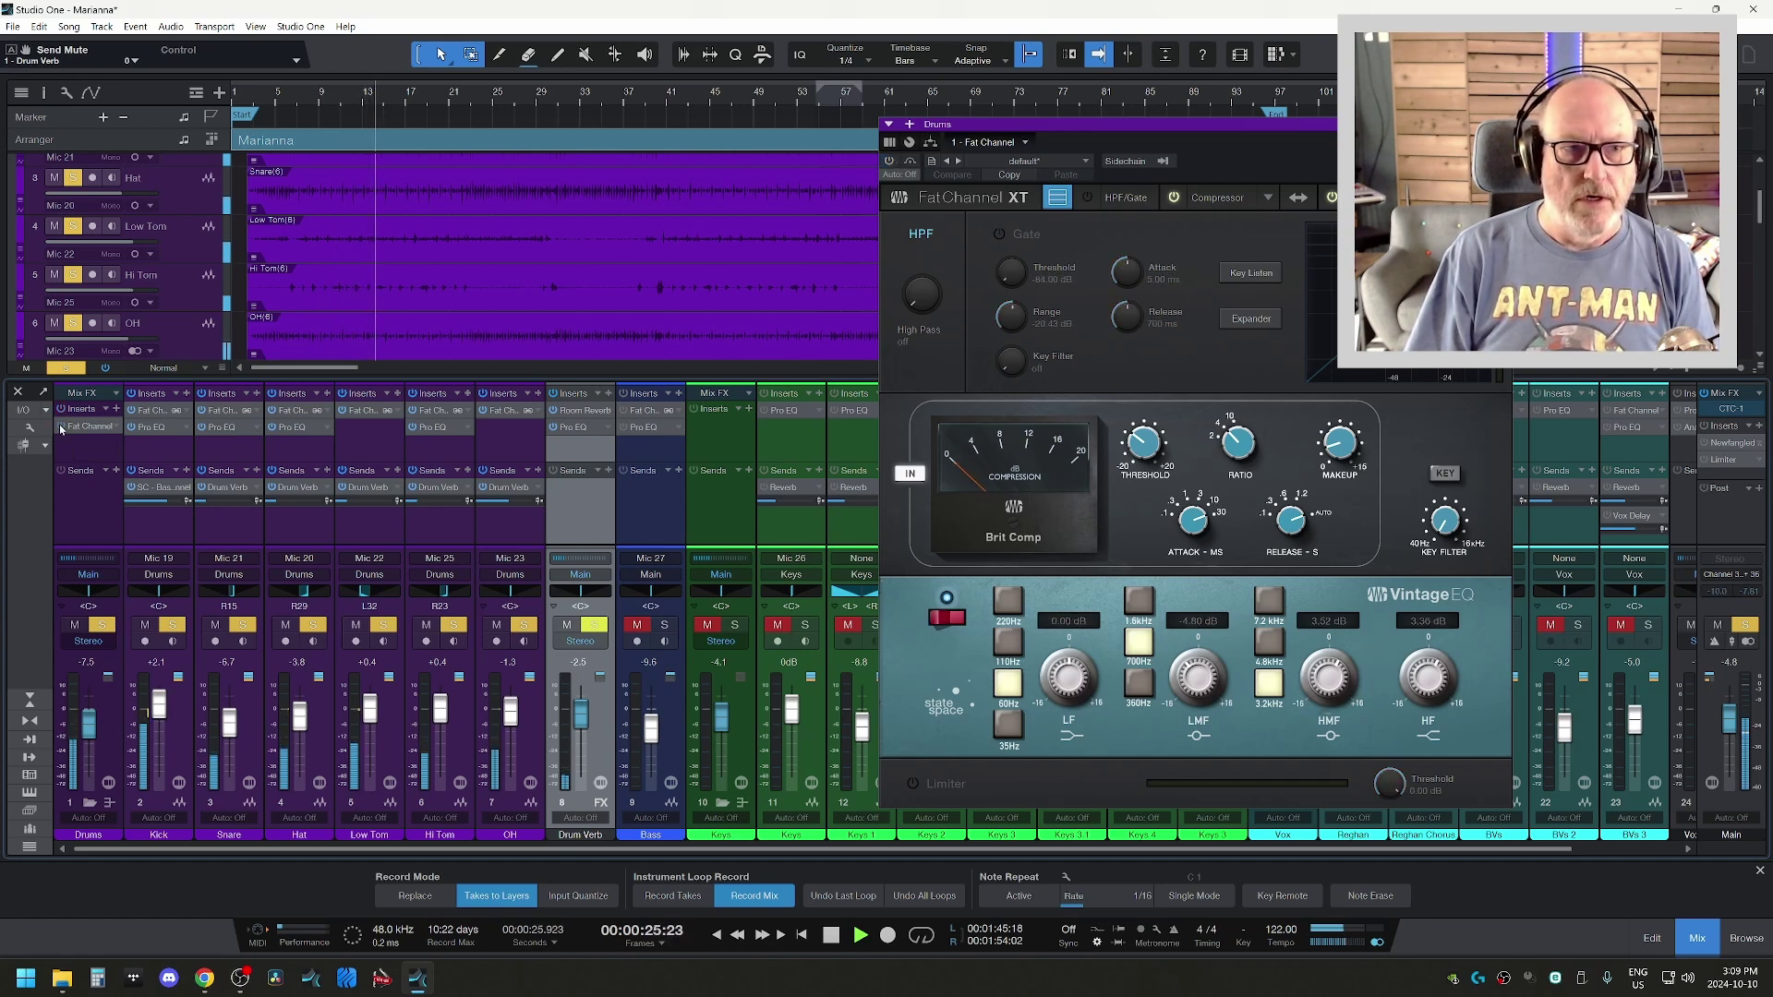
left_click(61, 427)
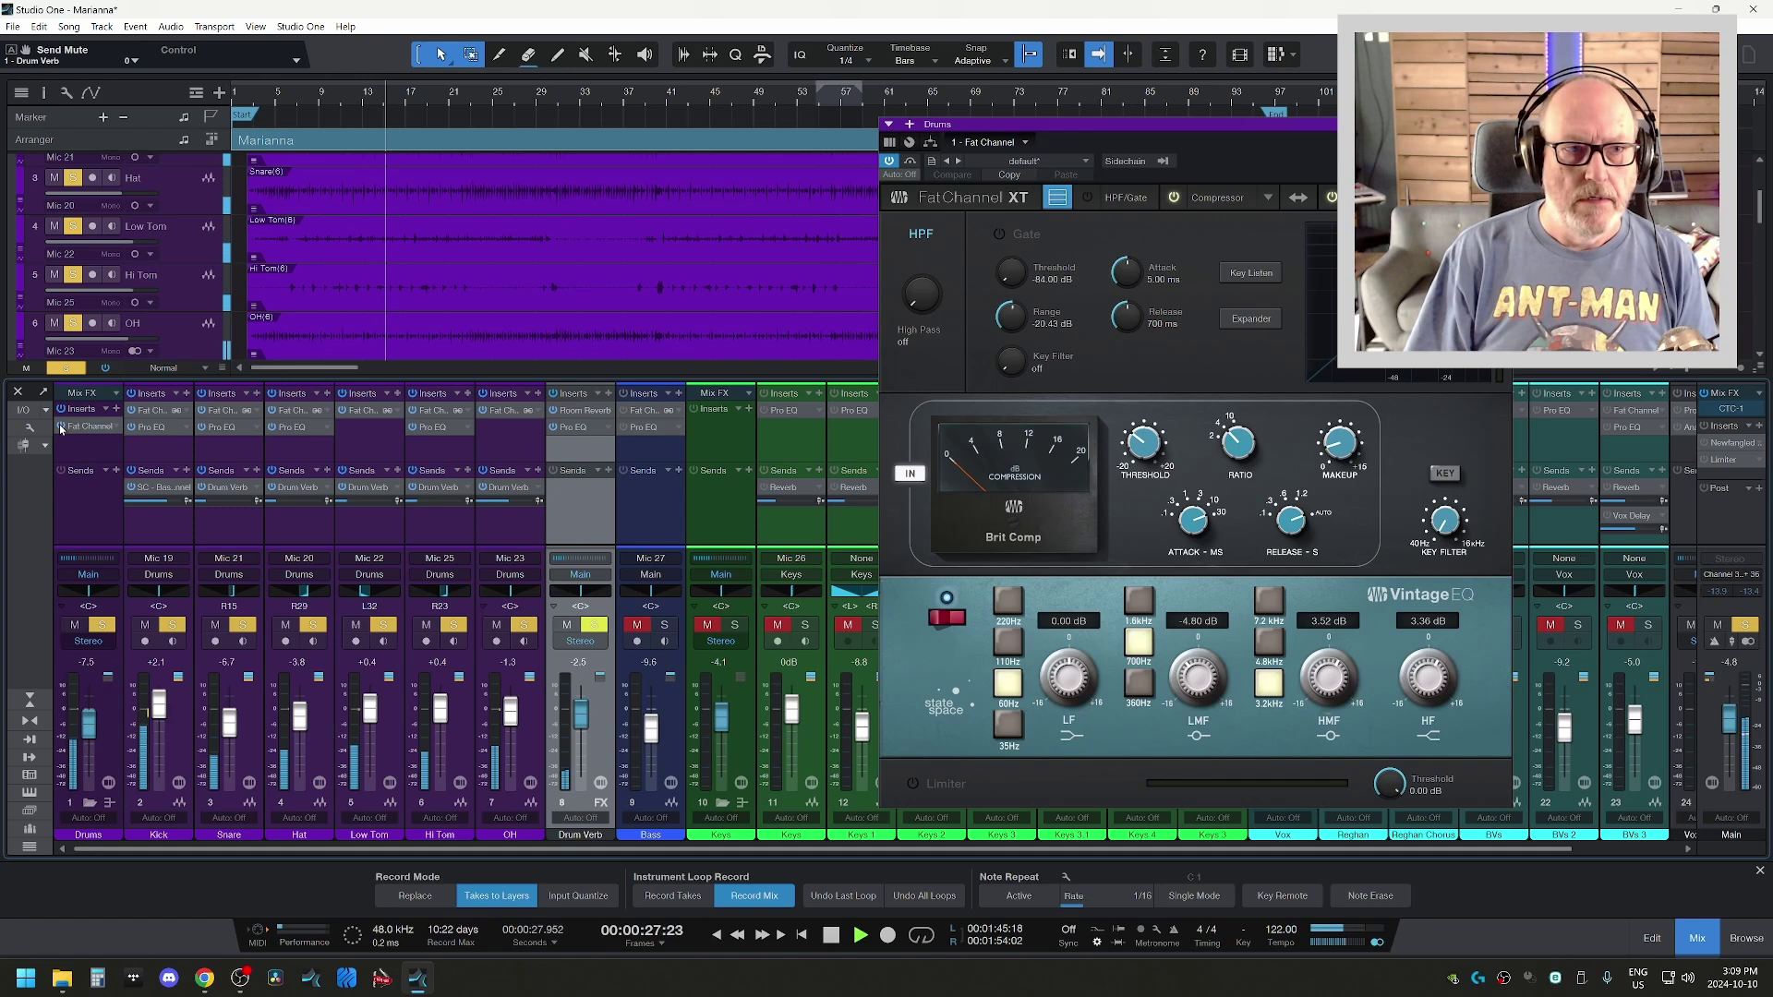
key("space")
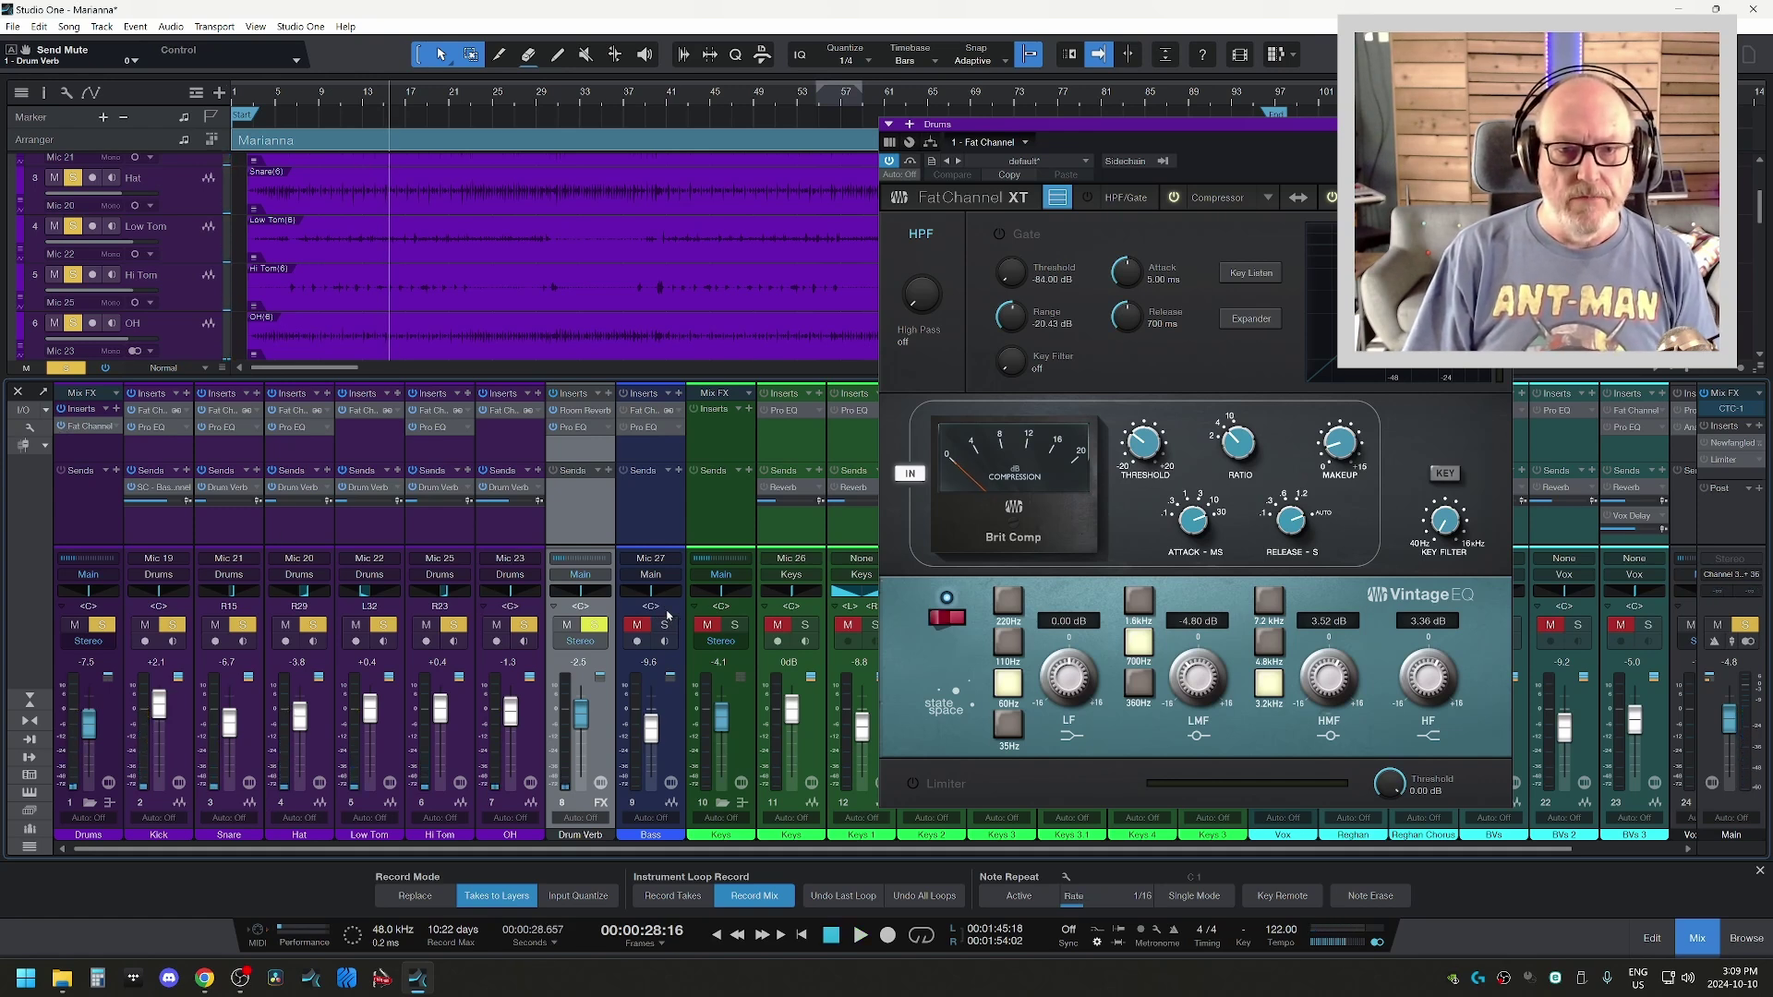
- Solo the Bass alone during playback and open its Fat Channel XT with Classic Compressor
left_click(664, 626)
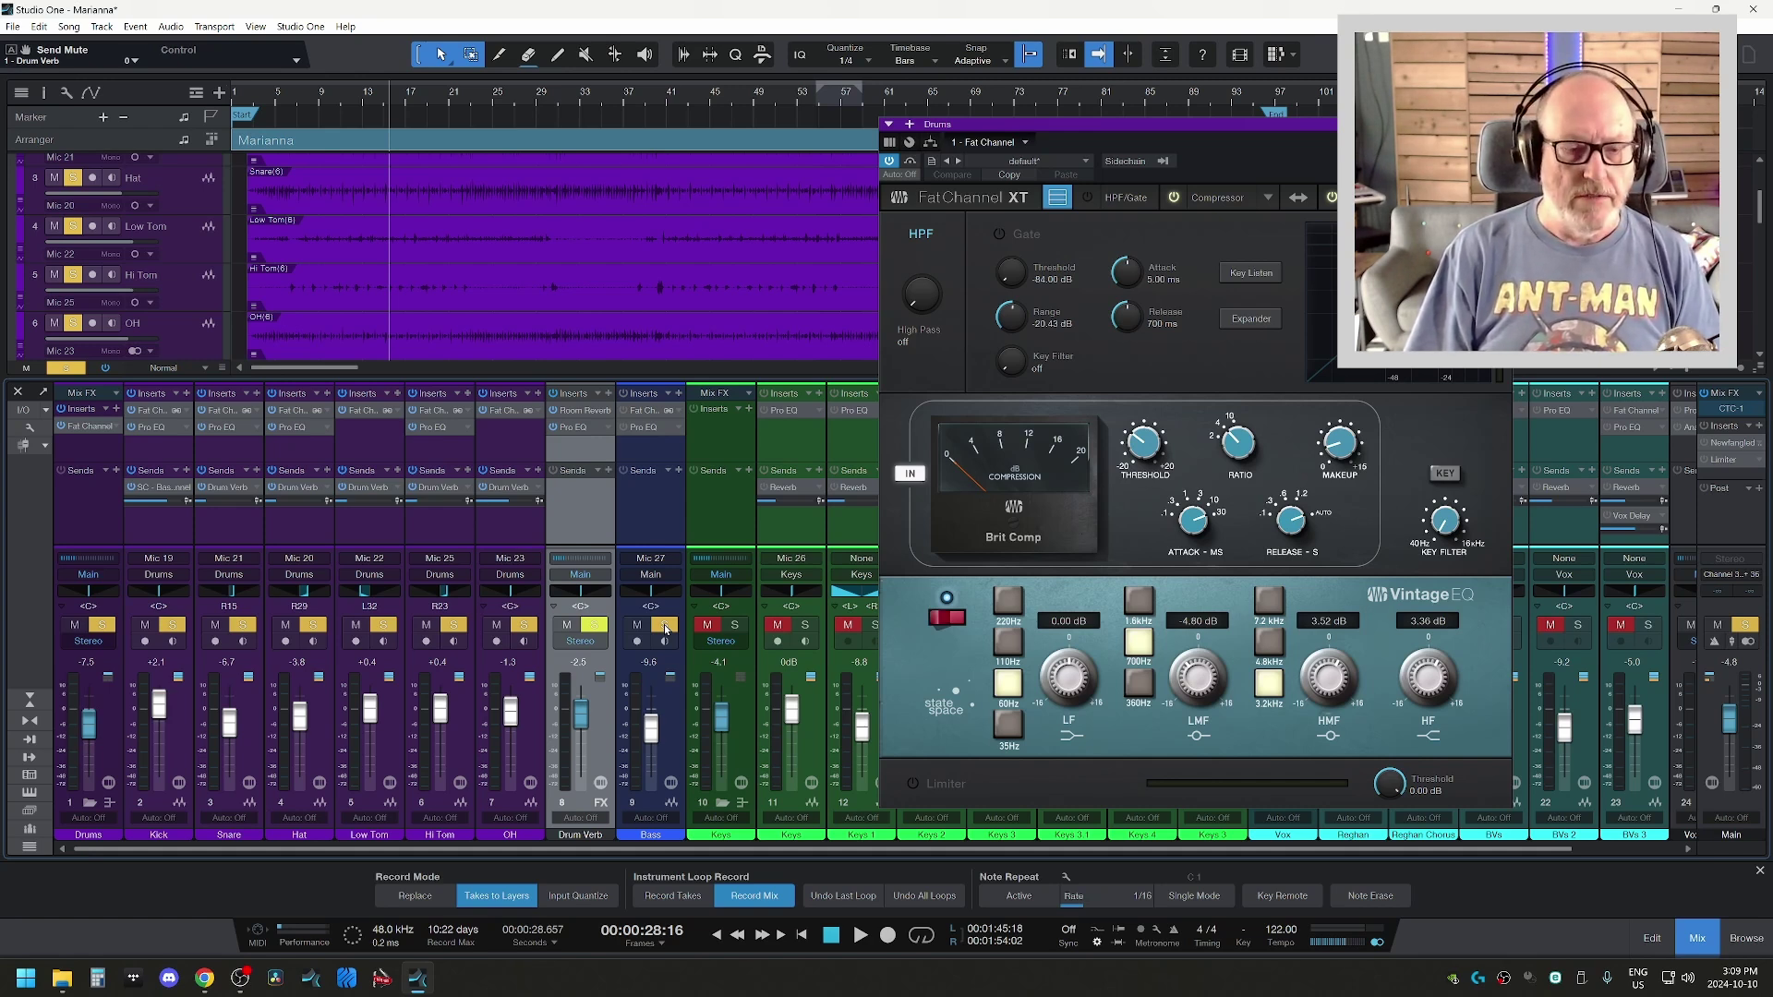
key("space")
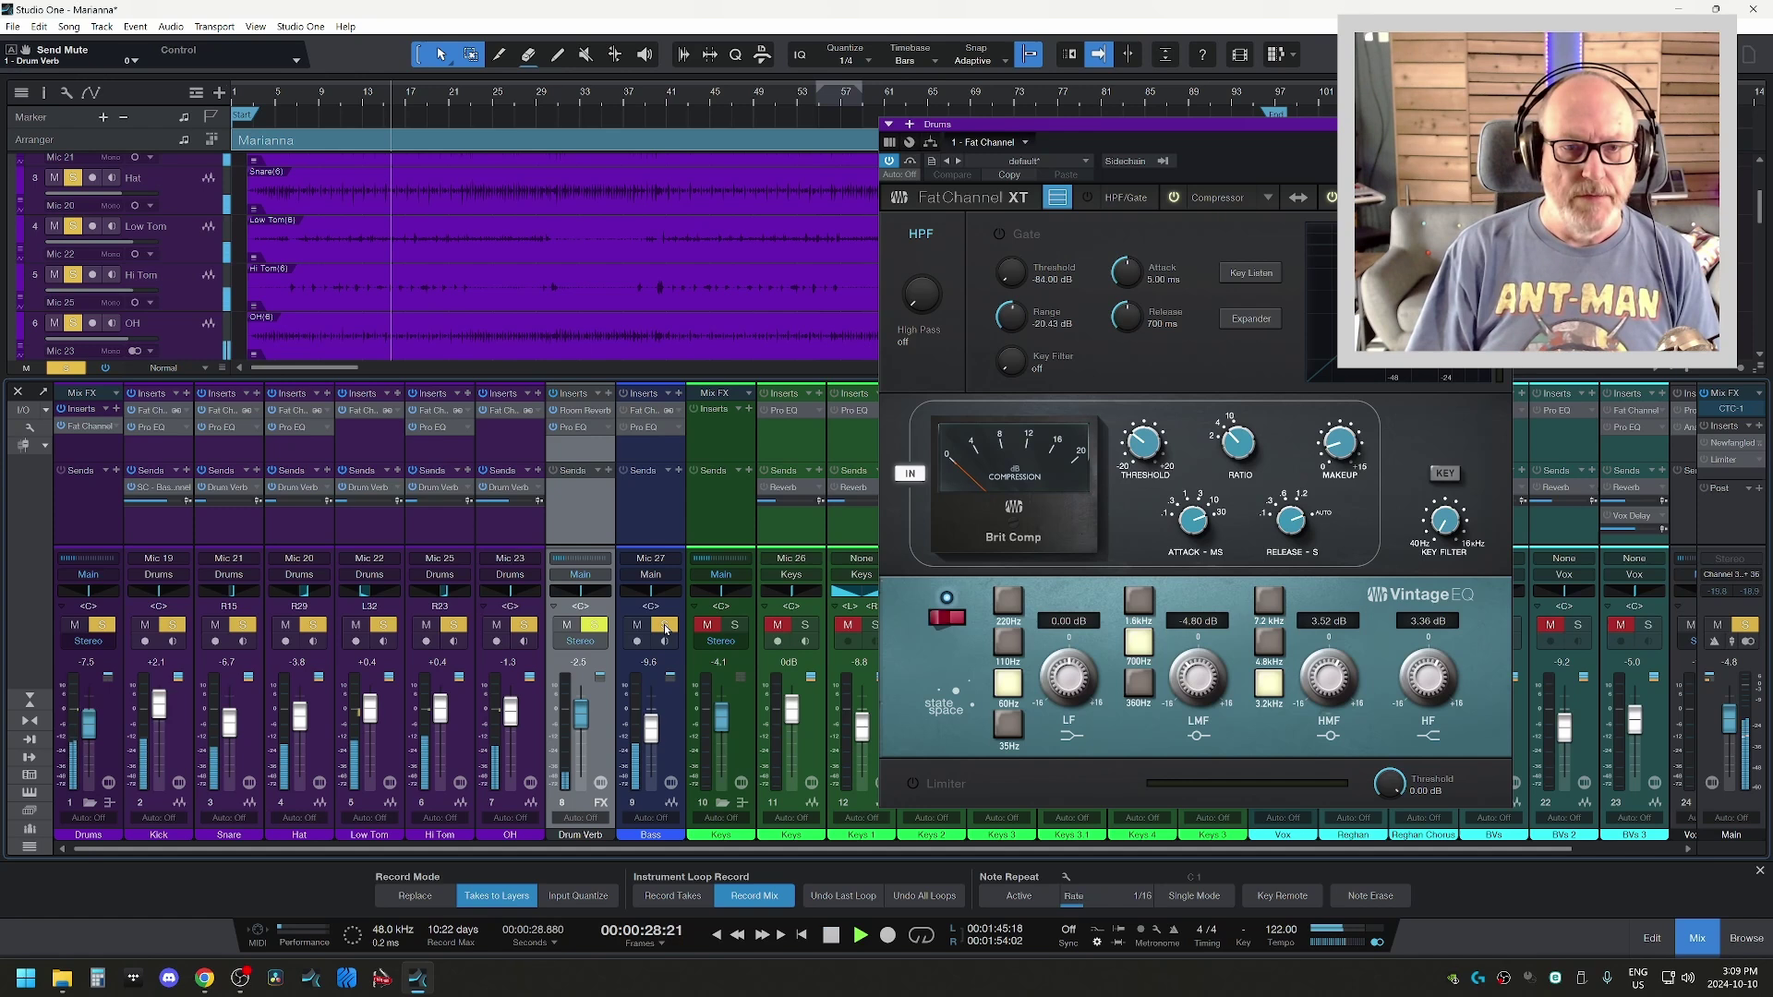
left_click(102, 625)
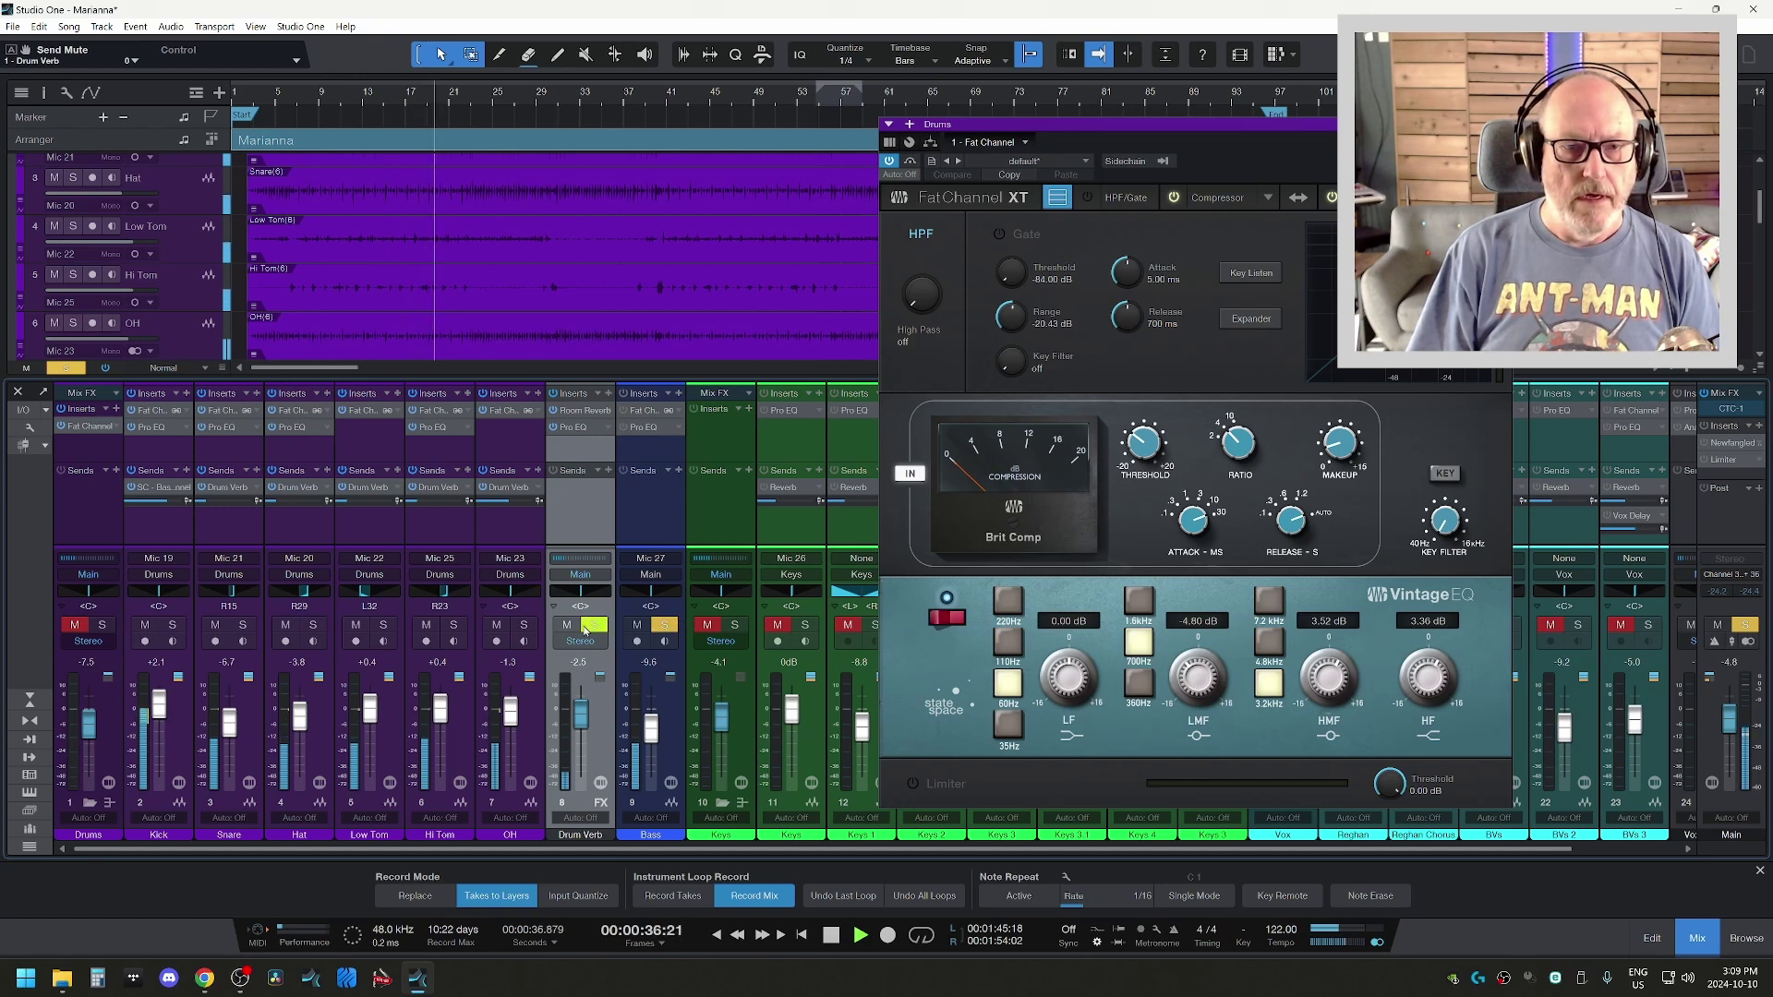
left_click(644, 414)
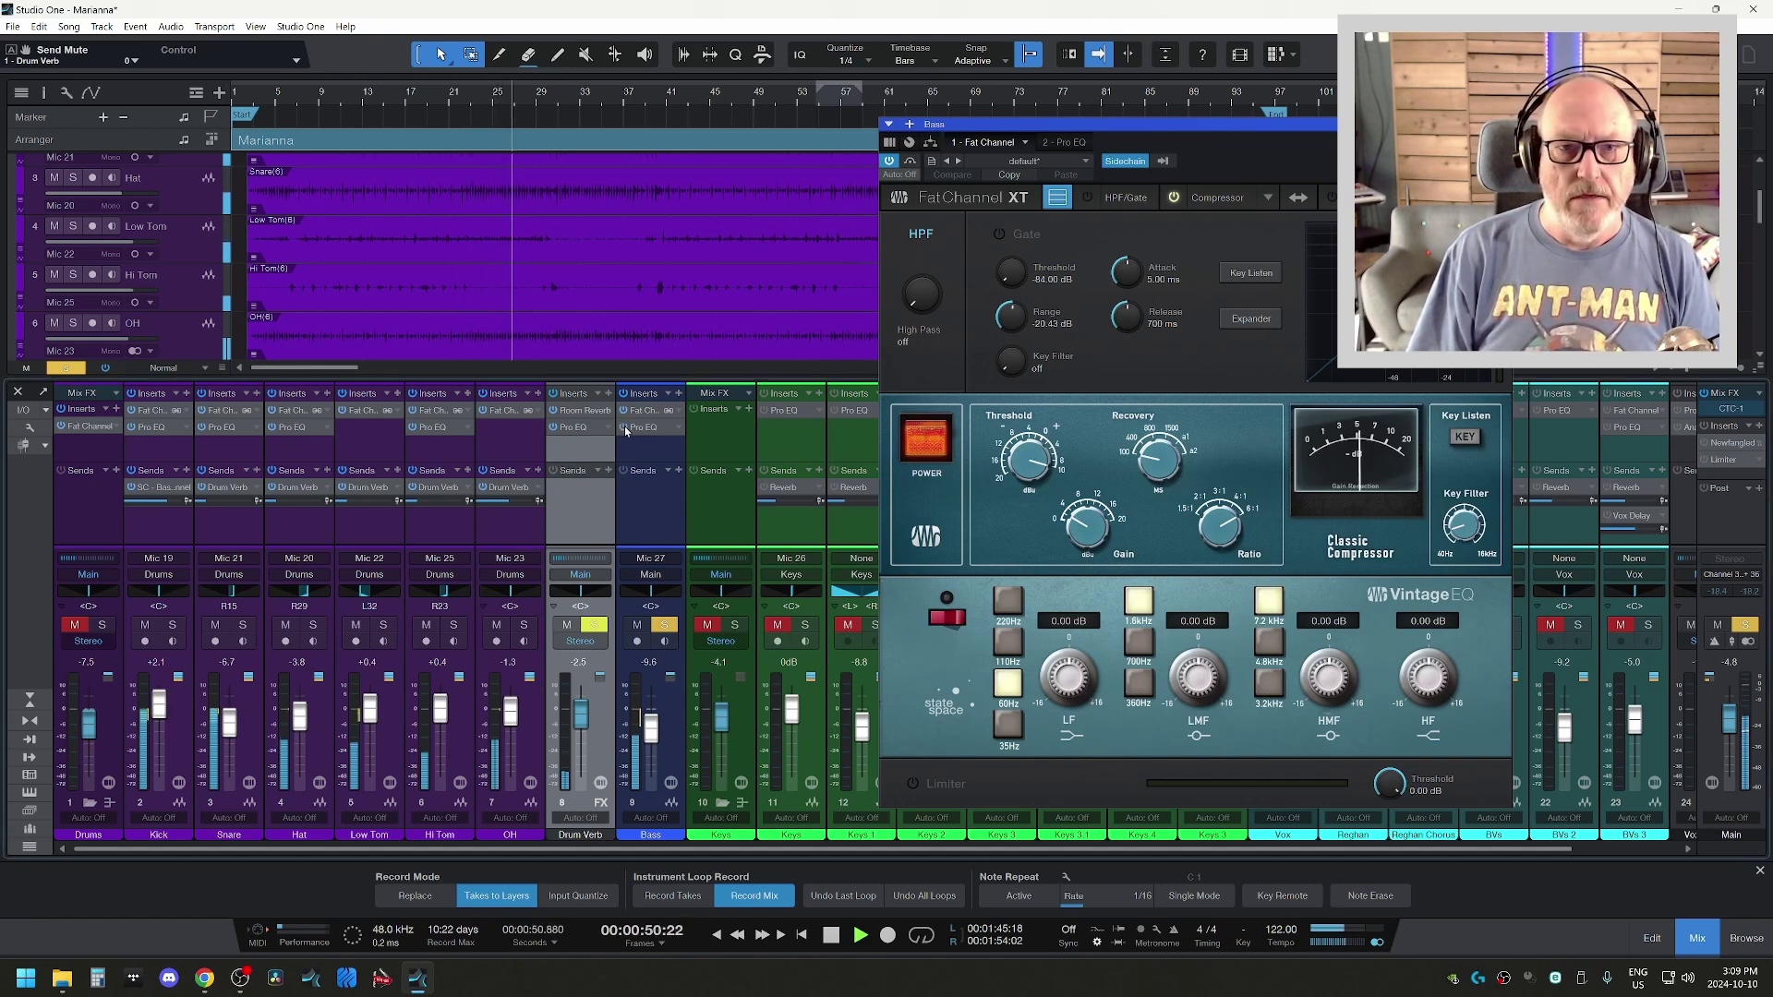
- Solo the Keys bus, stop playback, and open the Bass compressor through Kick's 'SC - Bass' send
left_click(657, 428)
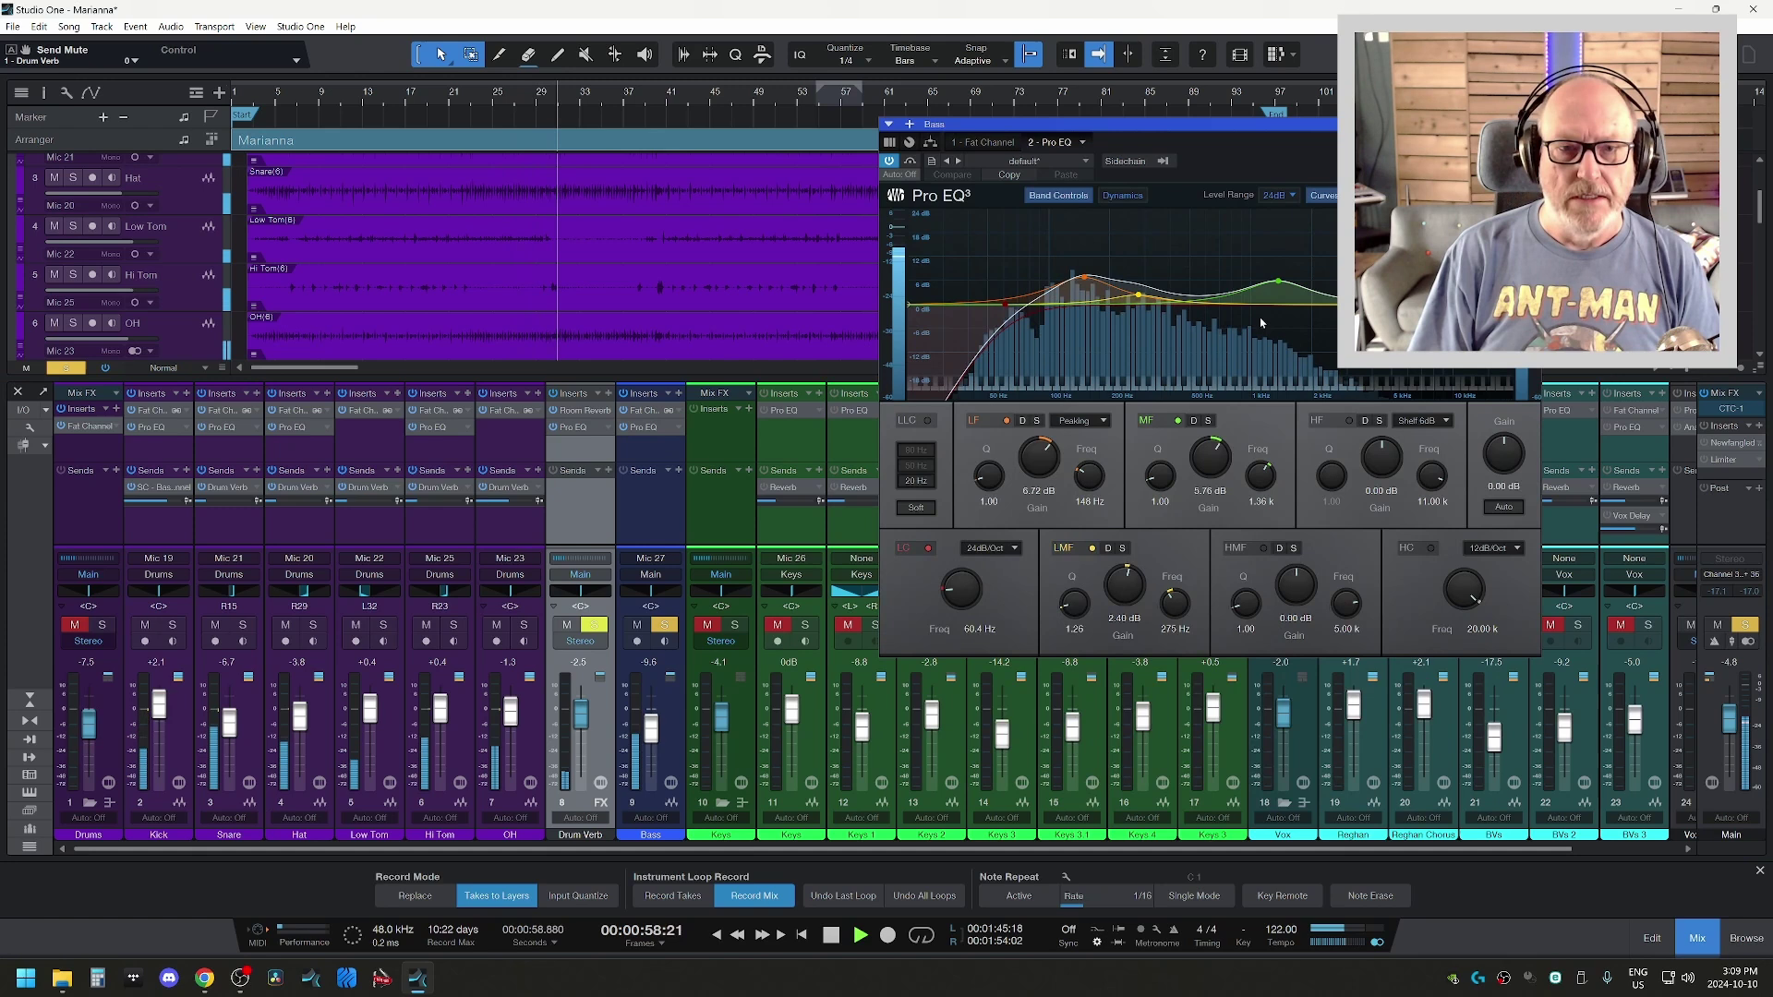
left_click(738, 626)
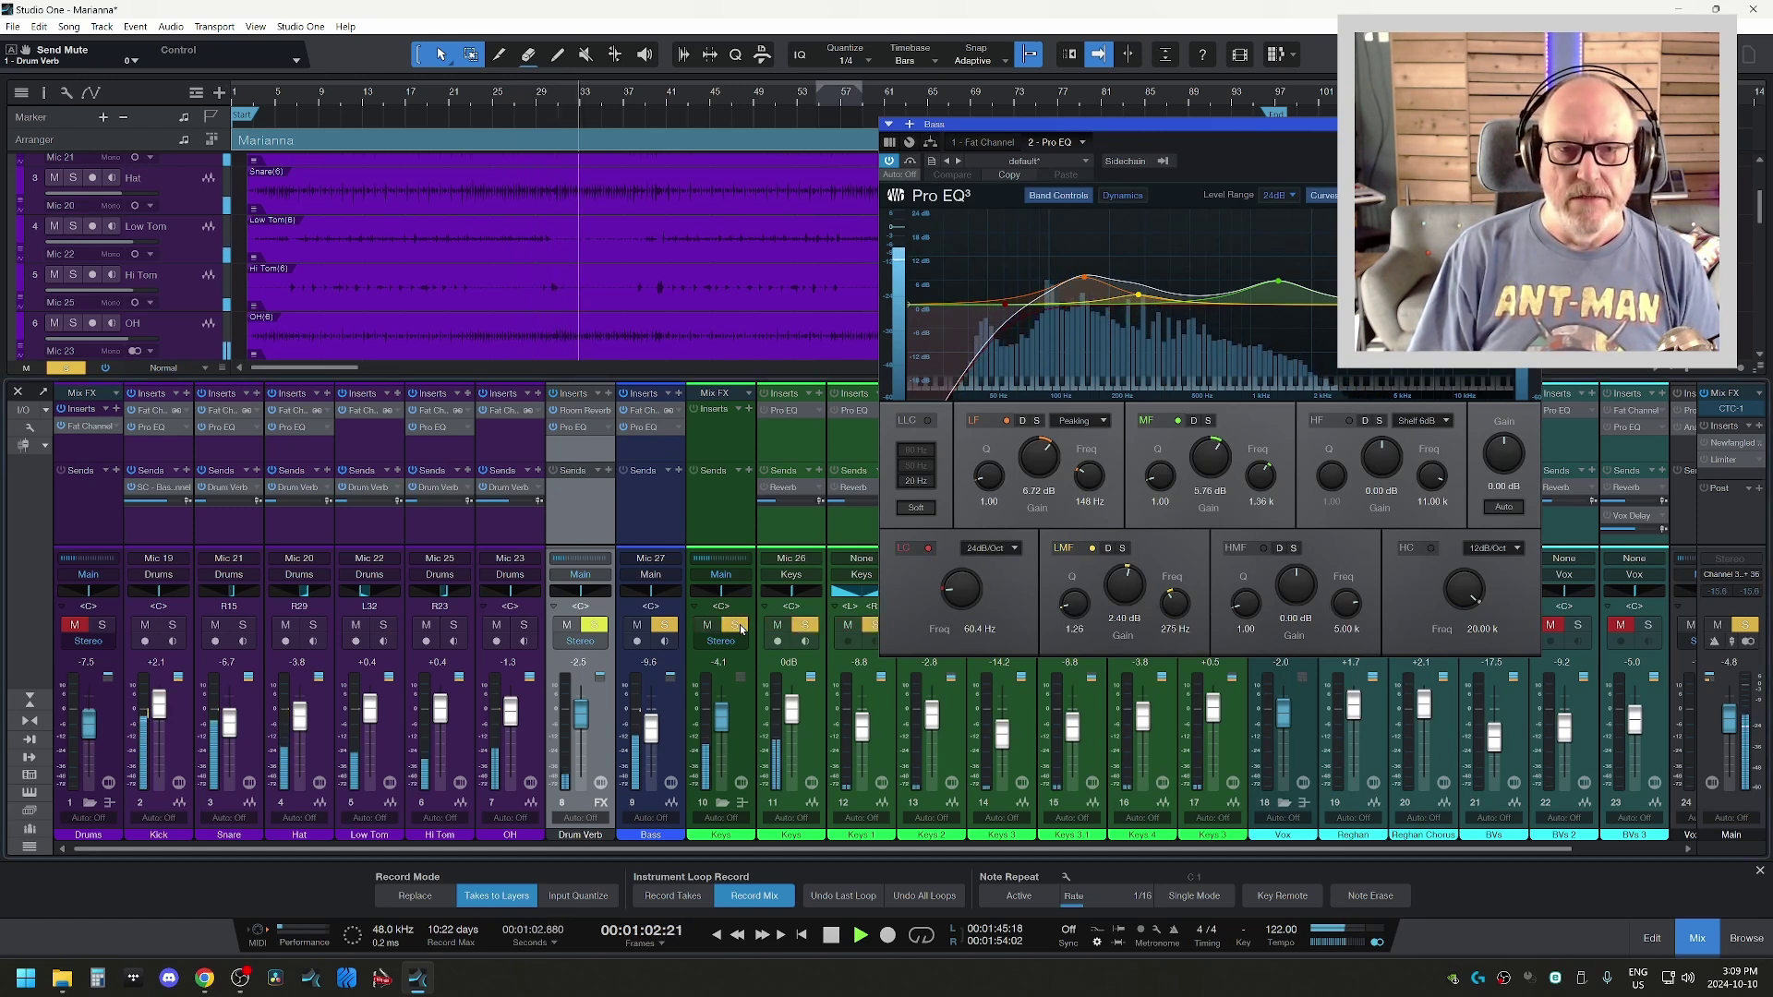
key("space")
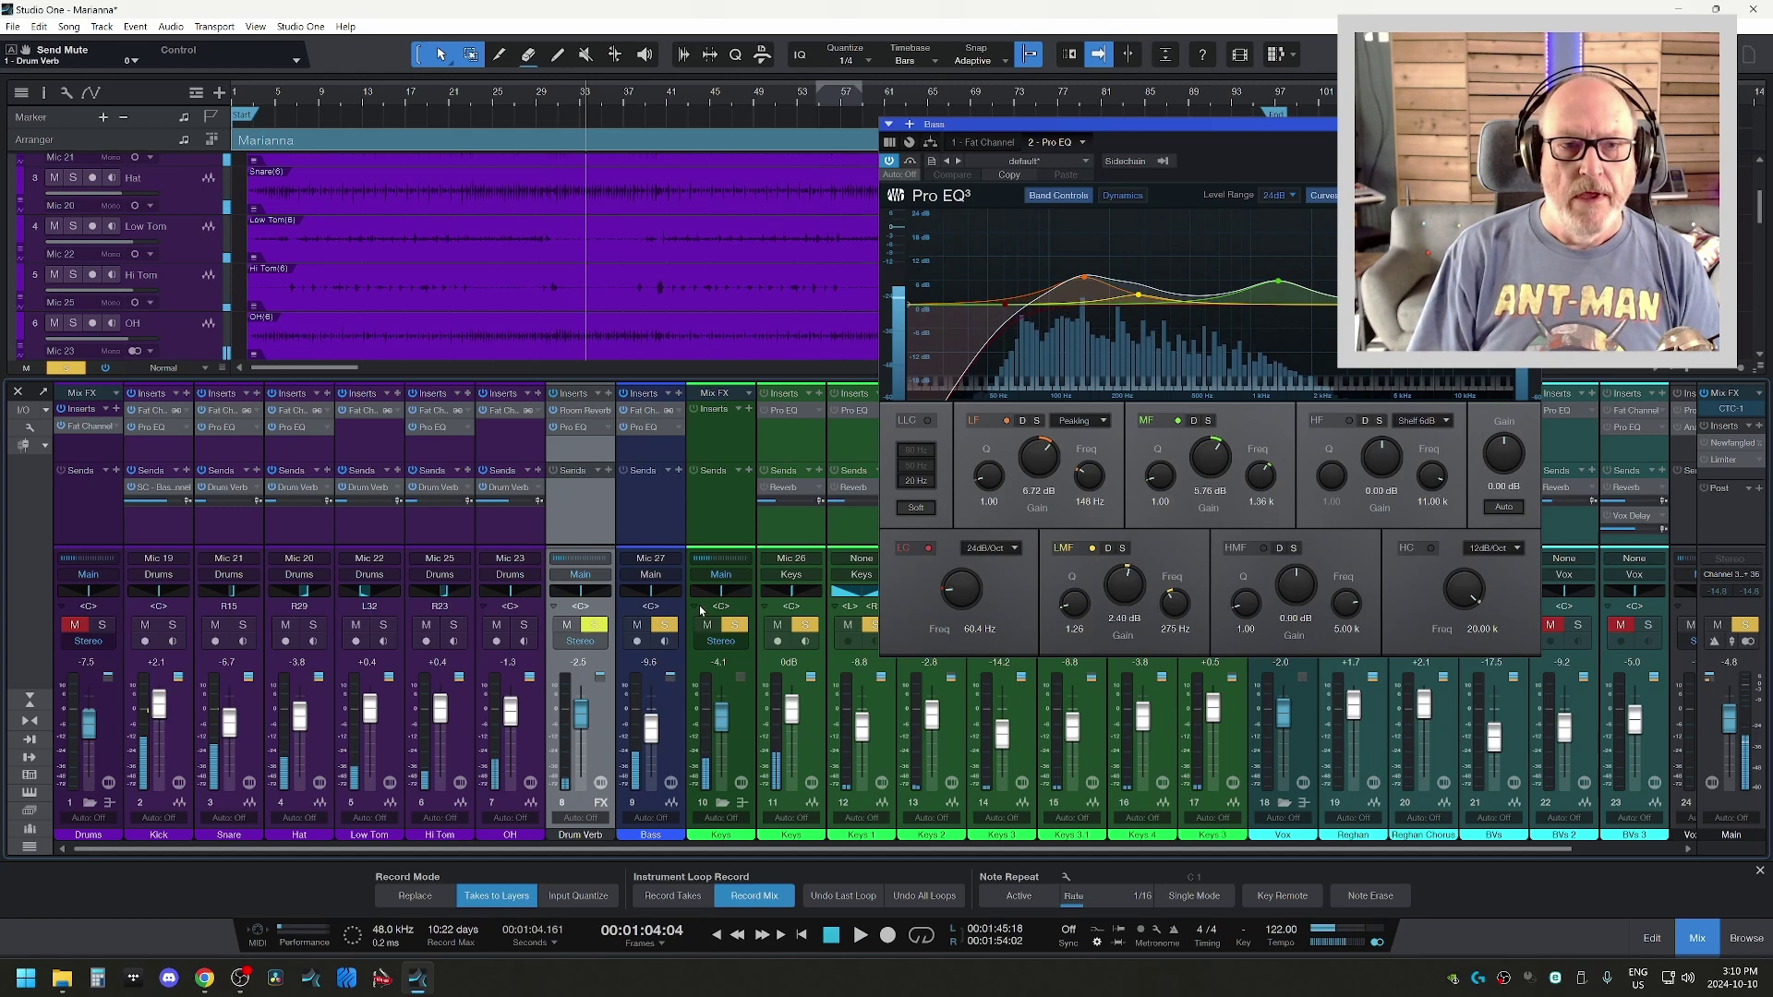
double_click(169, 491)
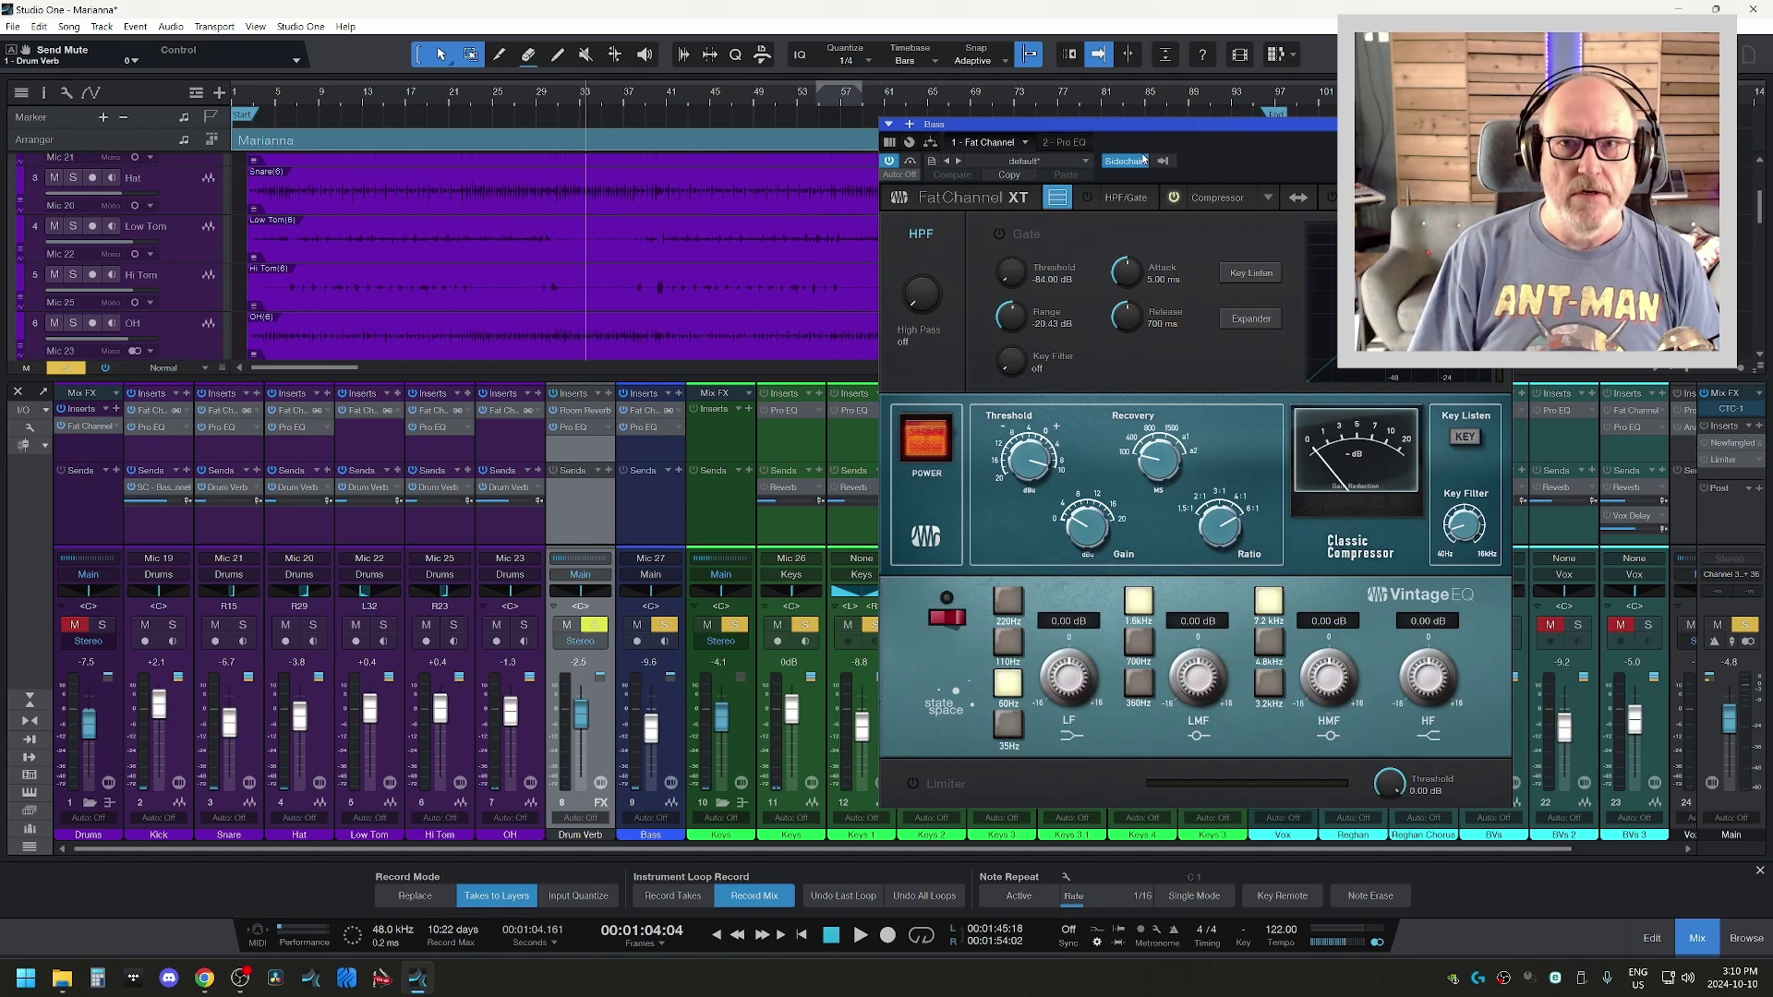
- Inspect the Bass compressor's sidechain source list, then reselect Bass and reopen its Fat Channel XT
left_click(1170, 170)
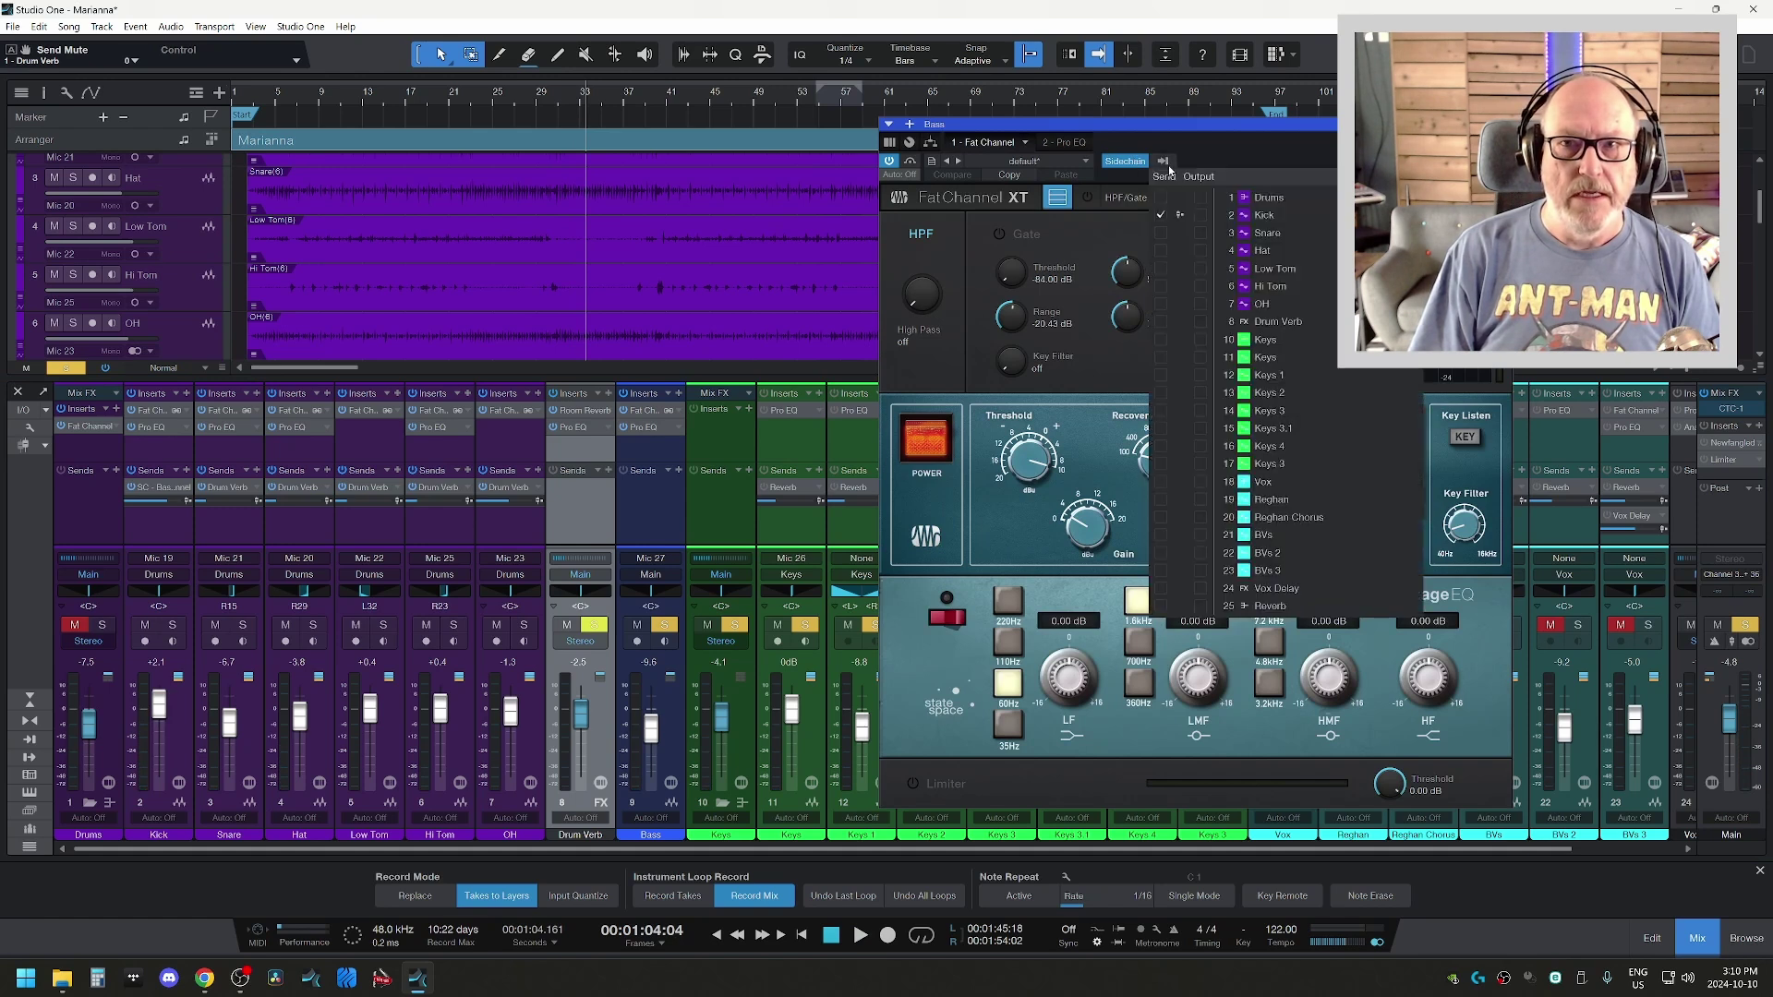
left_click(1173, 148)
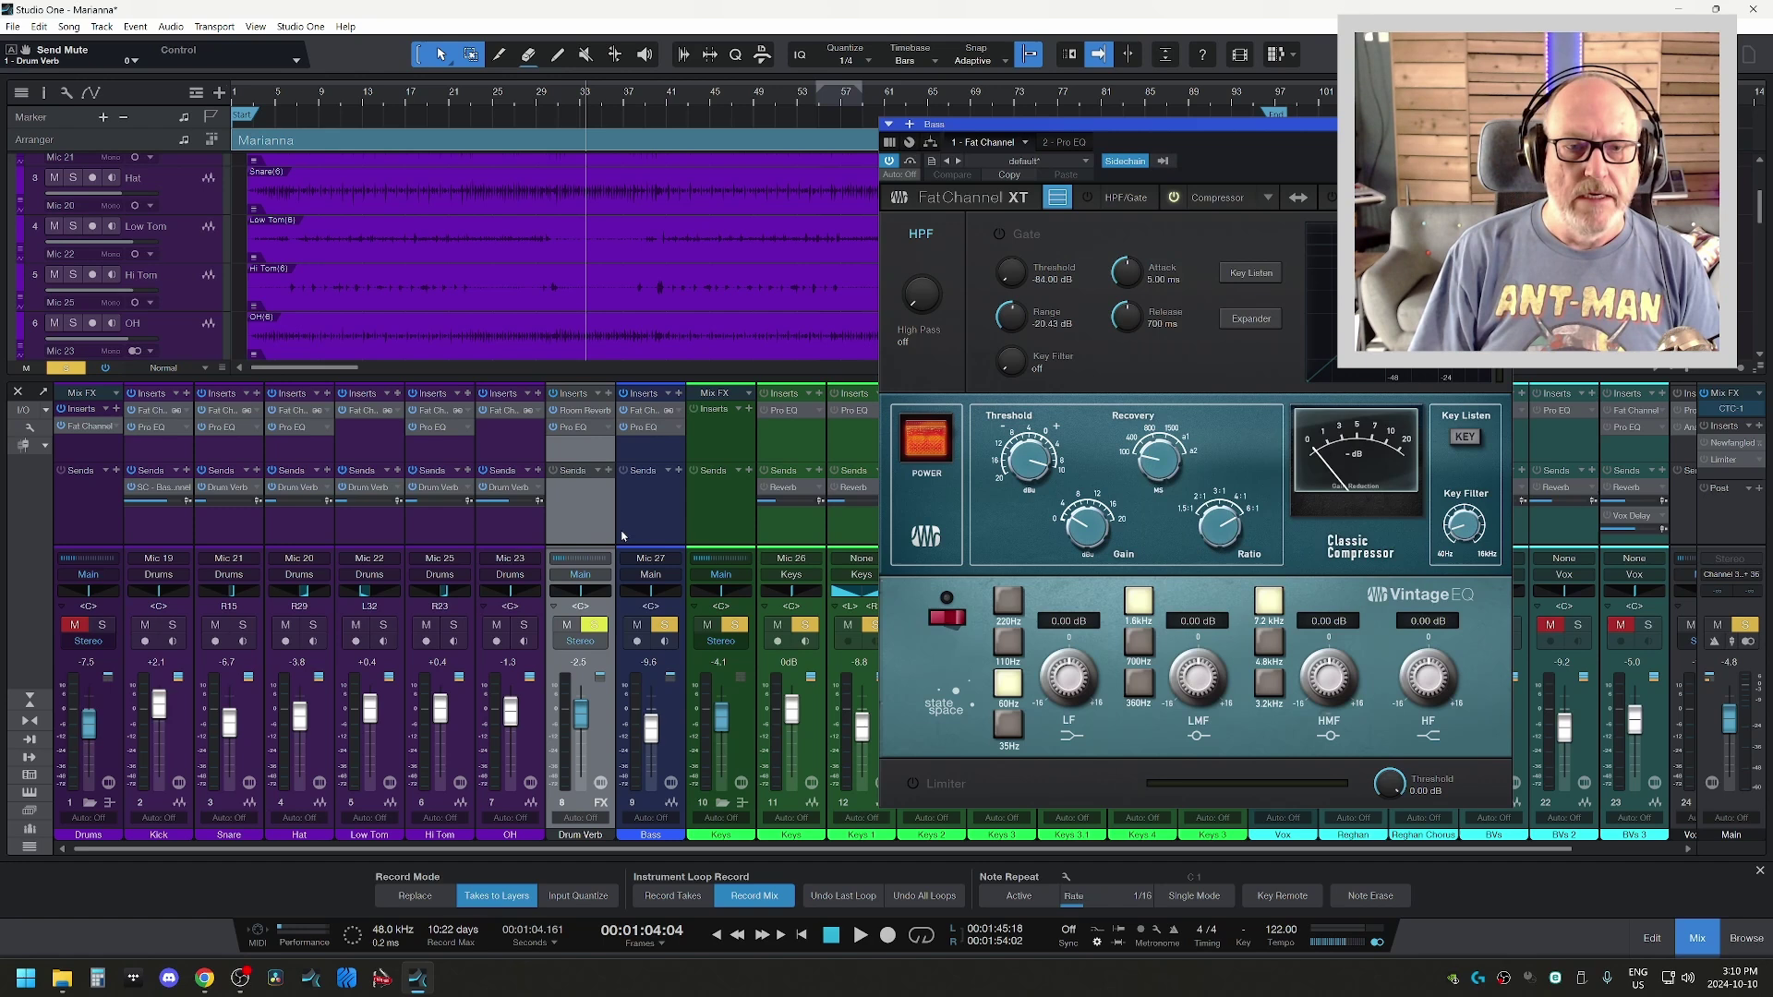
left_click(668, 506)
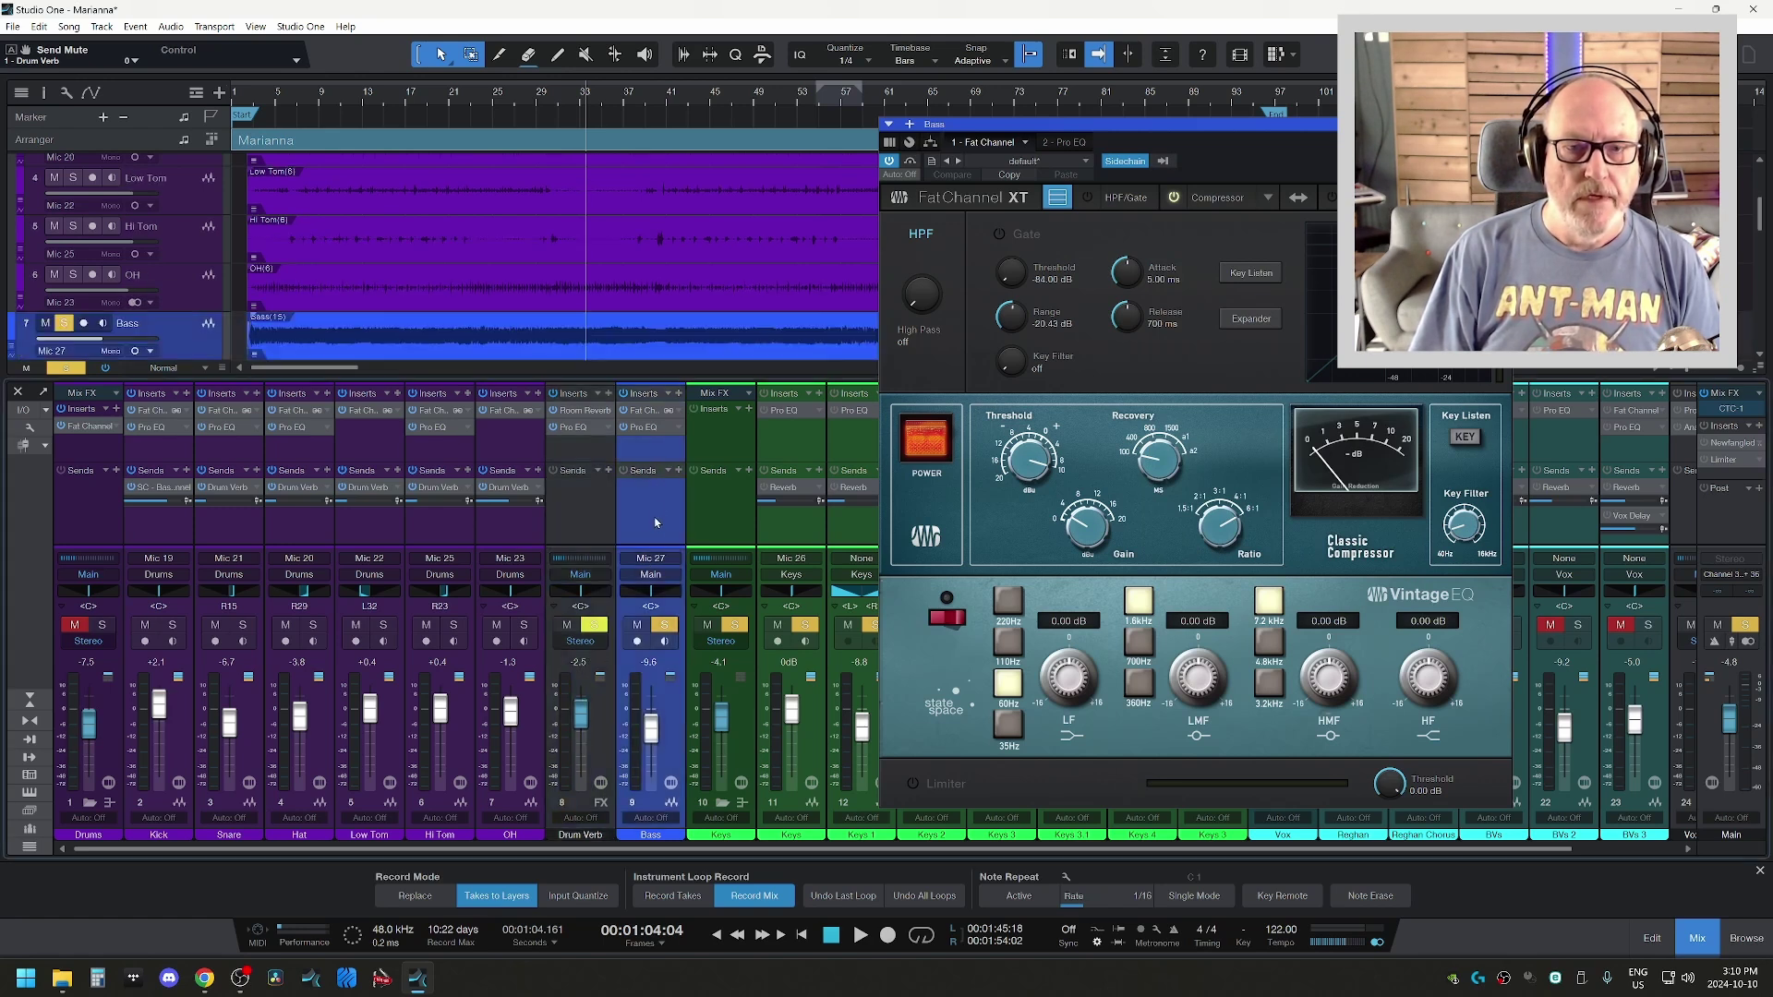
left_click(650, 415)
left_click(650, 415)
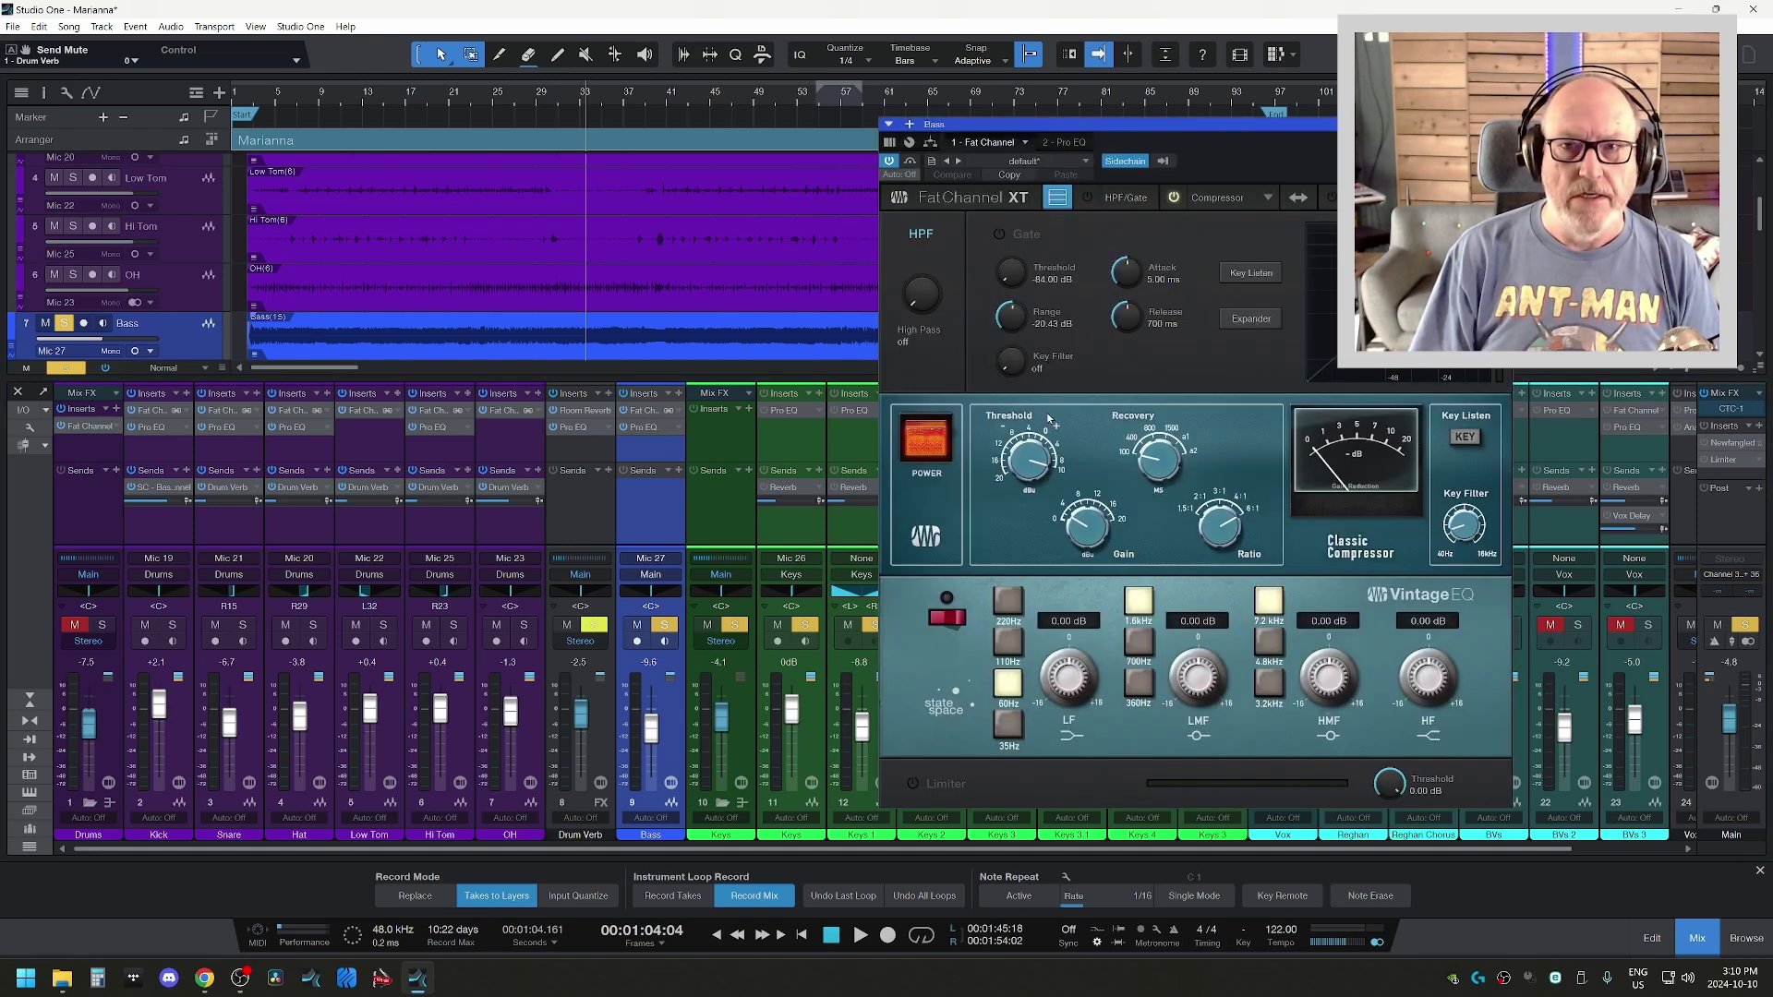
- Verify Kick is checked as sidechain source, reopen the compressor from Kick's send, and start playback
left_click(1164, 162)
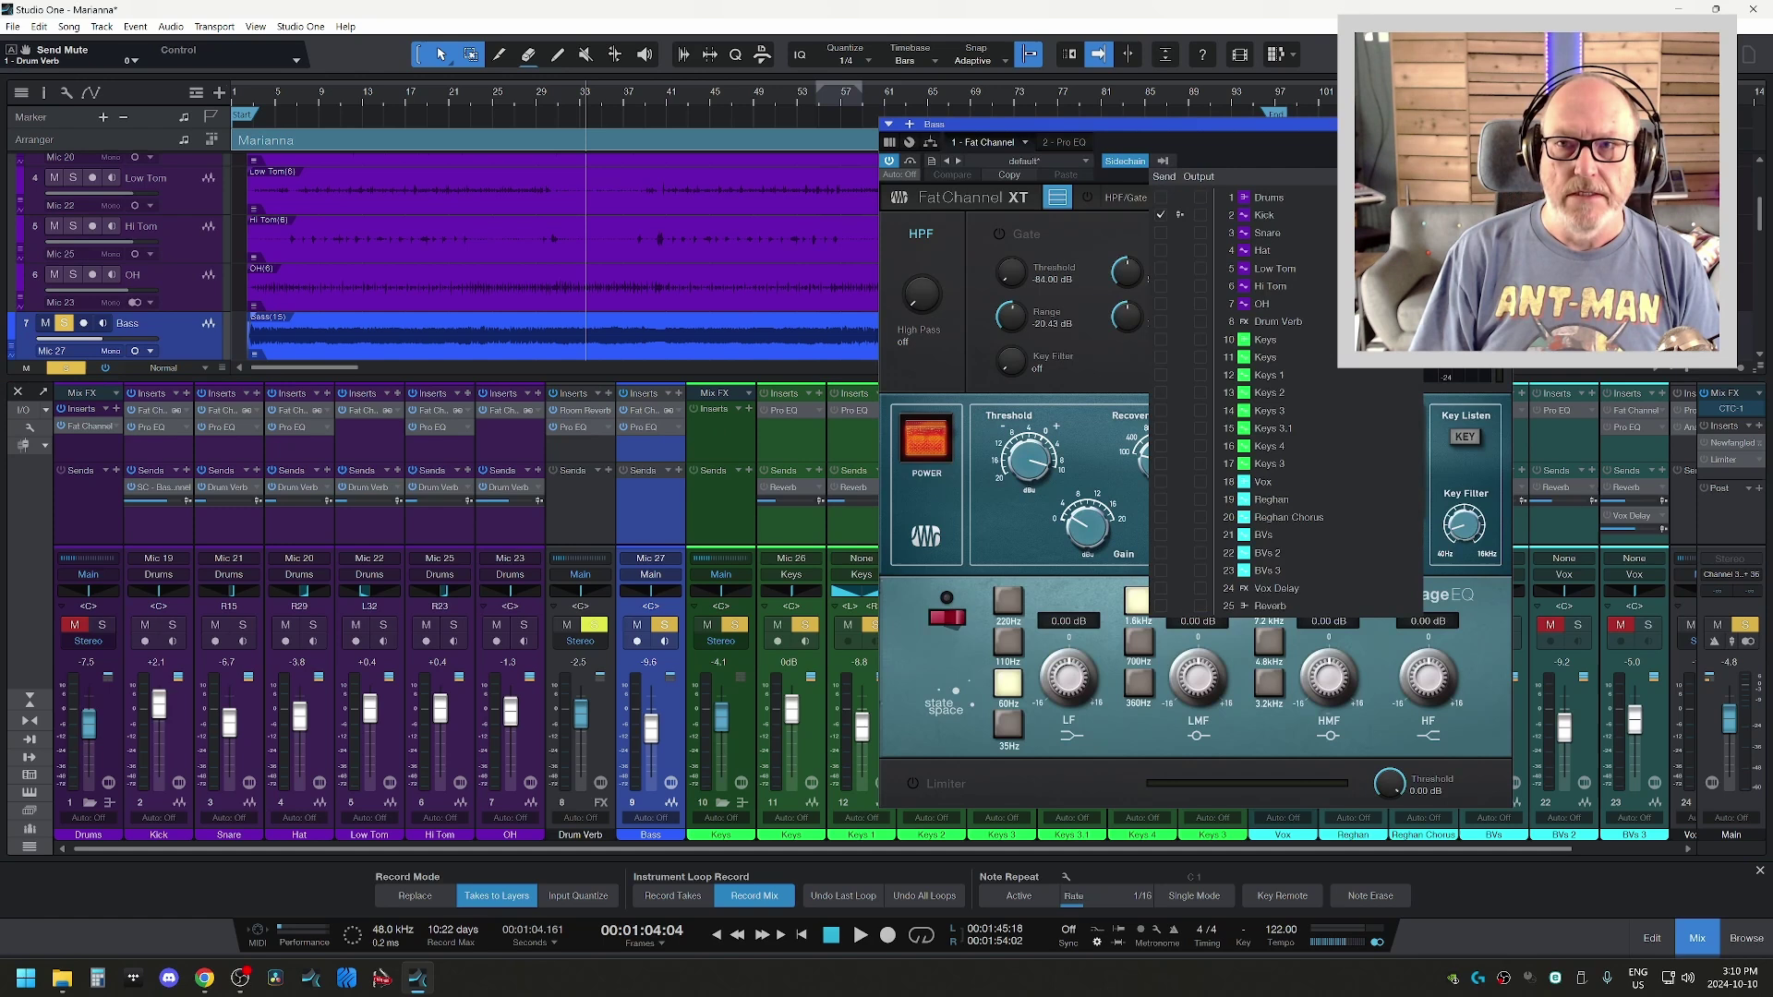
key("Escape")
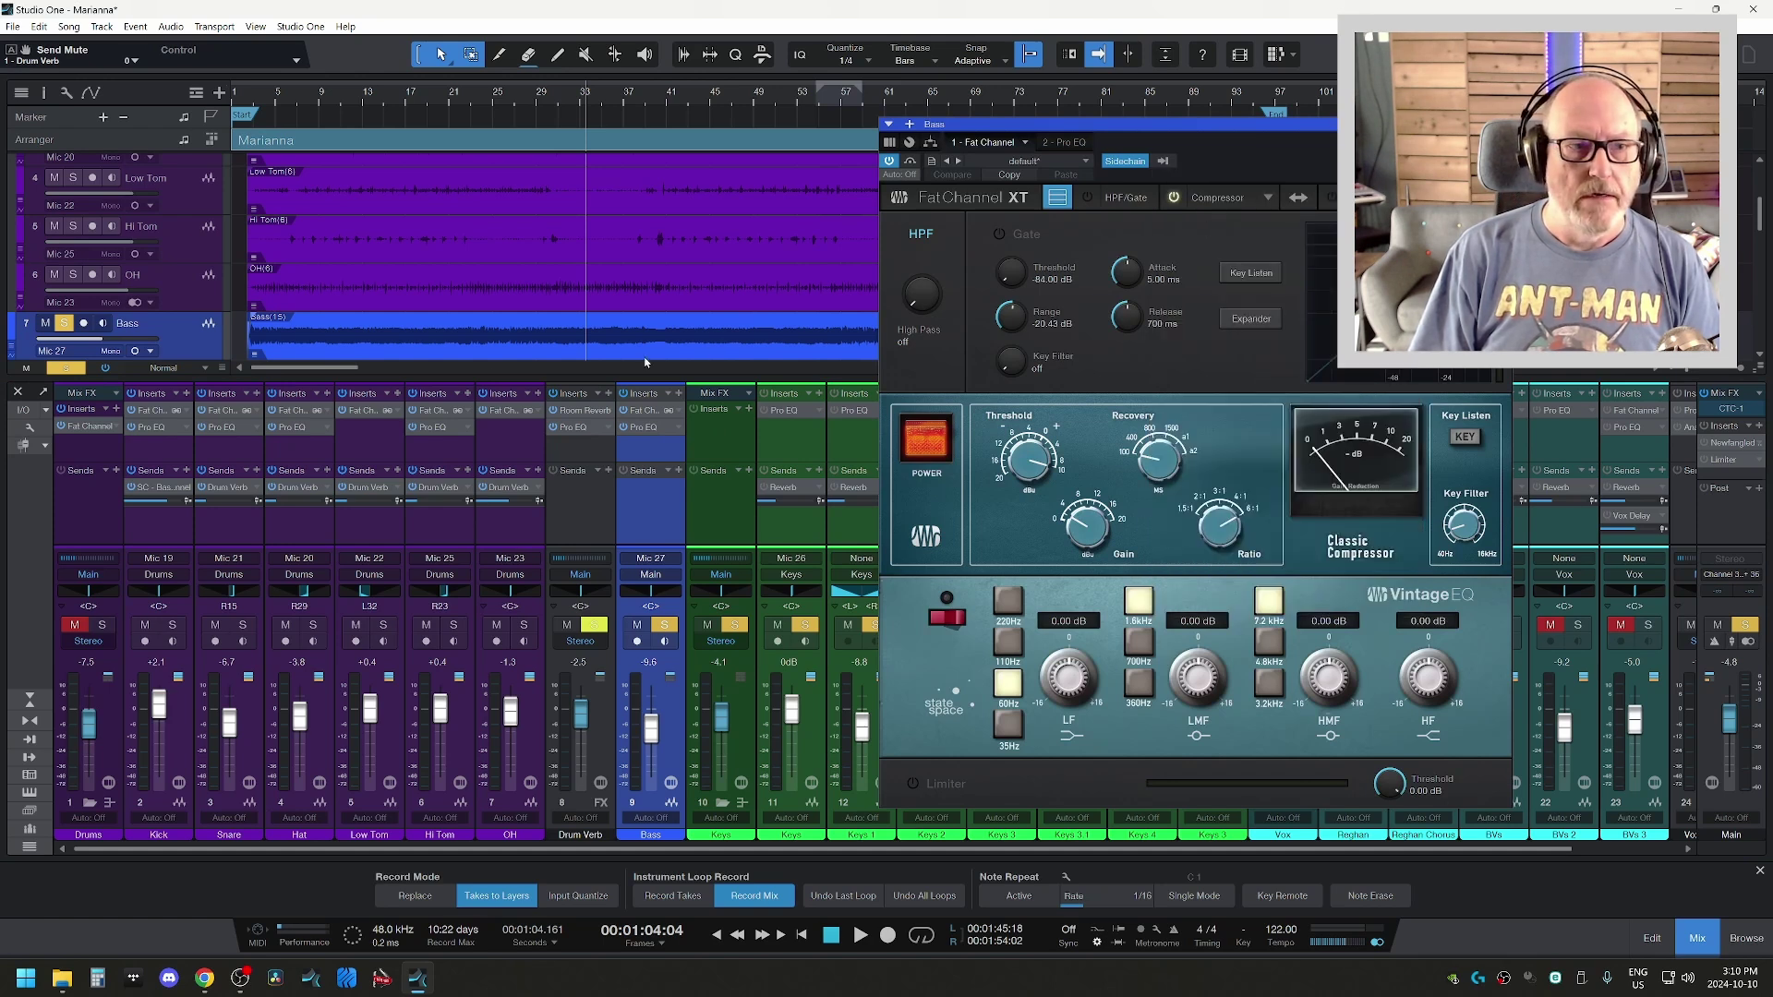
left_click(141, 512)
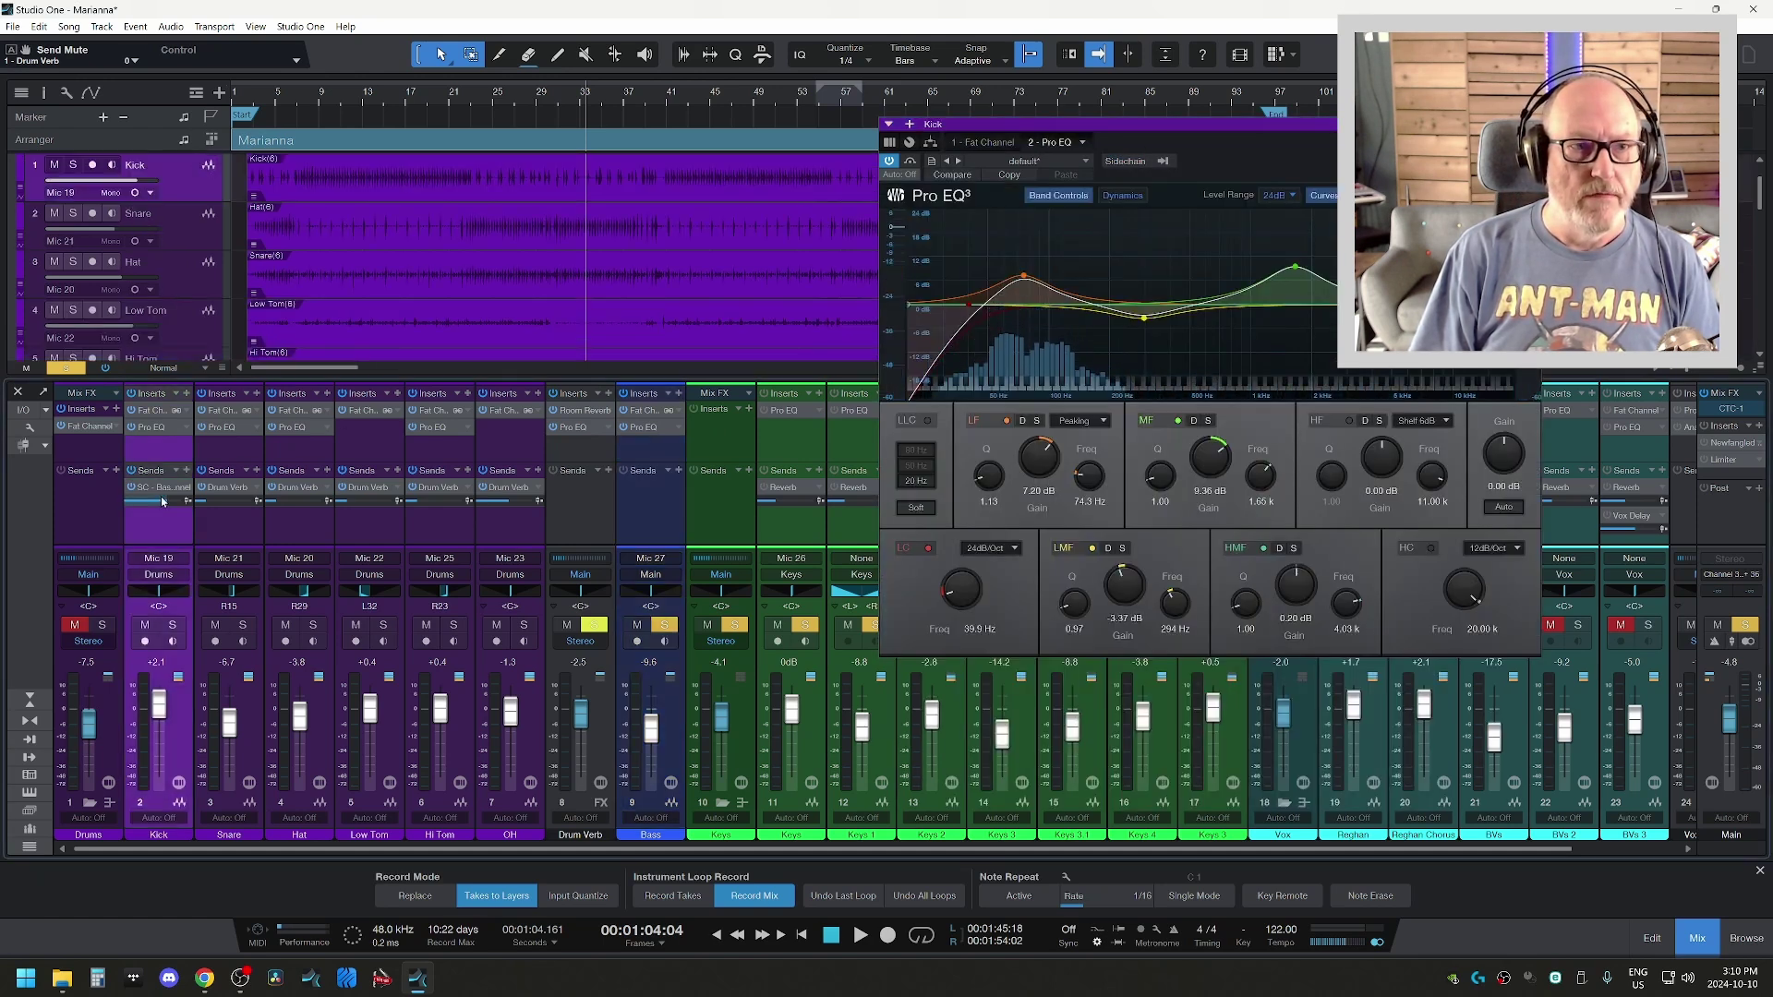
double_click(167, 492)
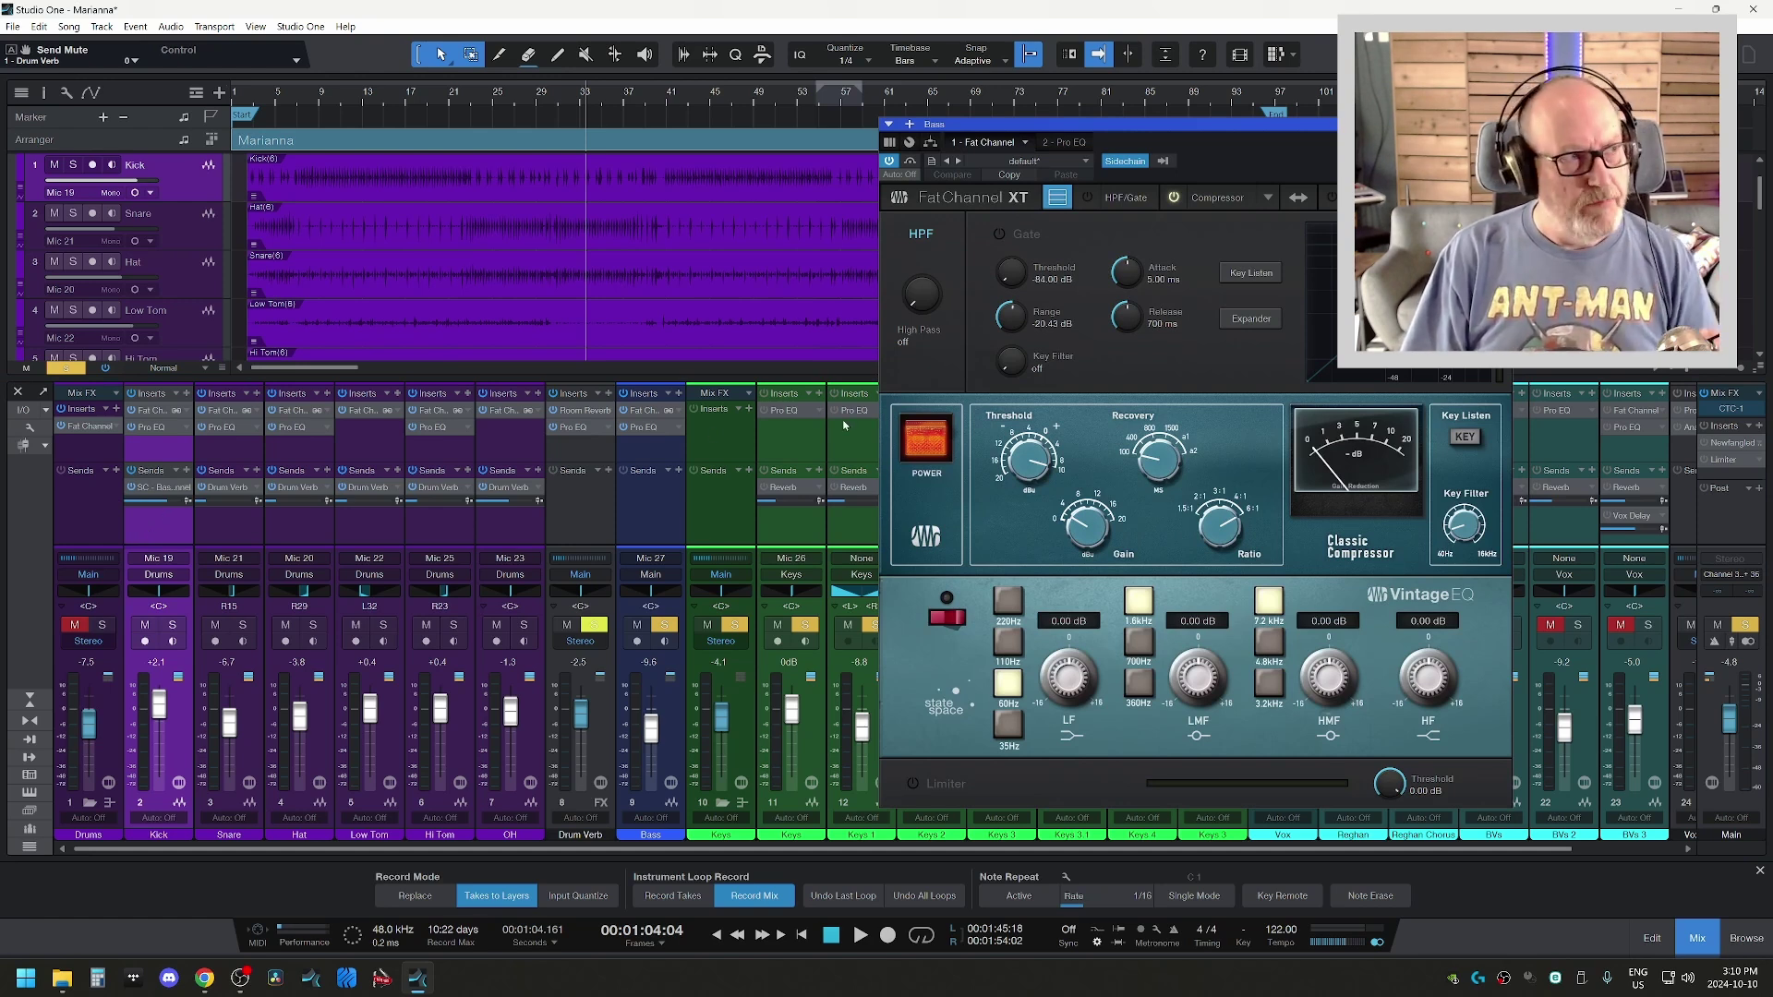
key("space")
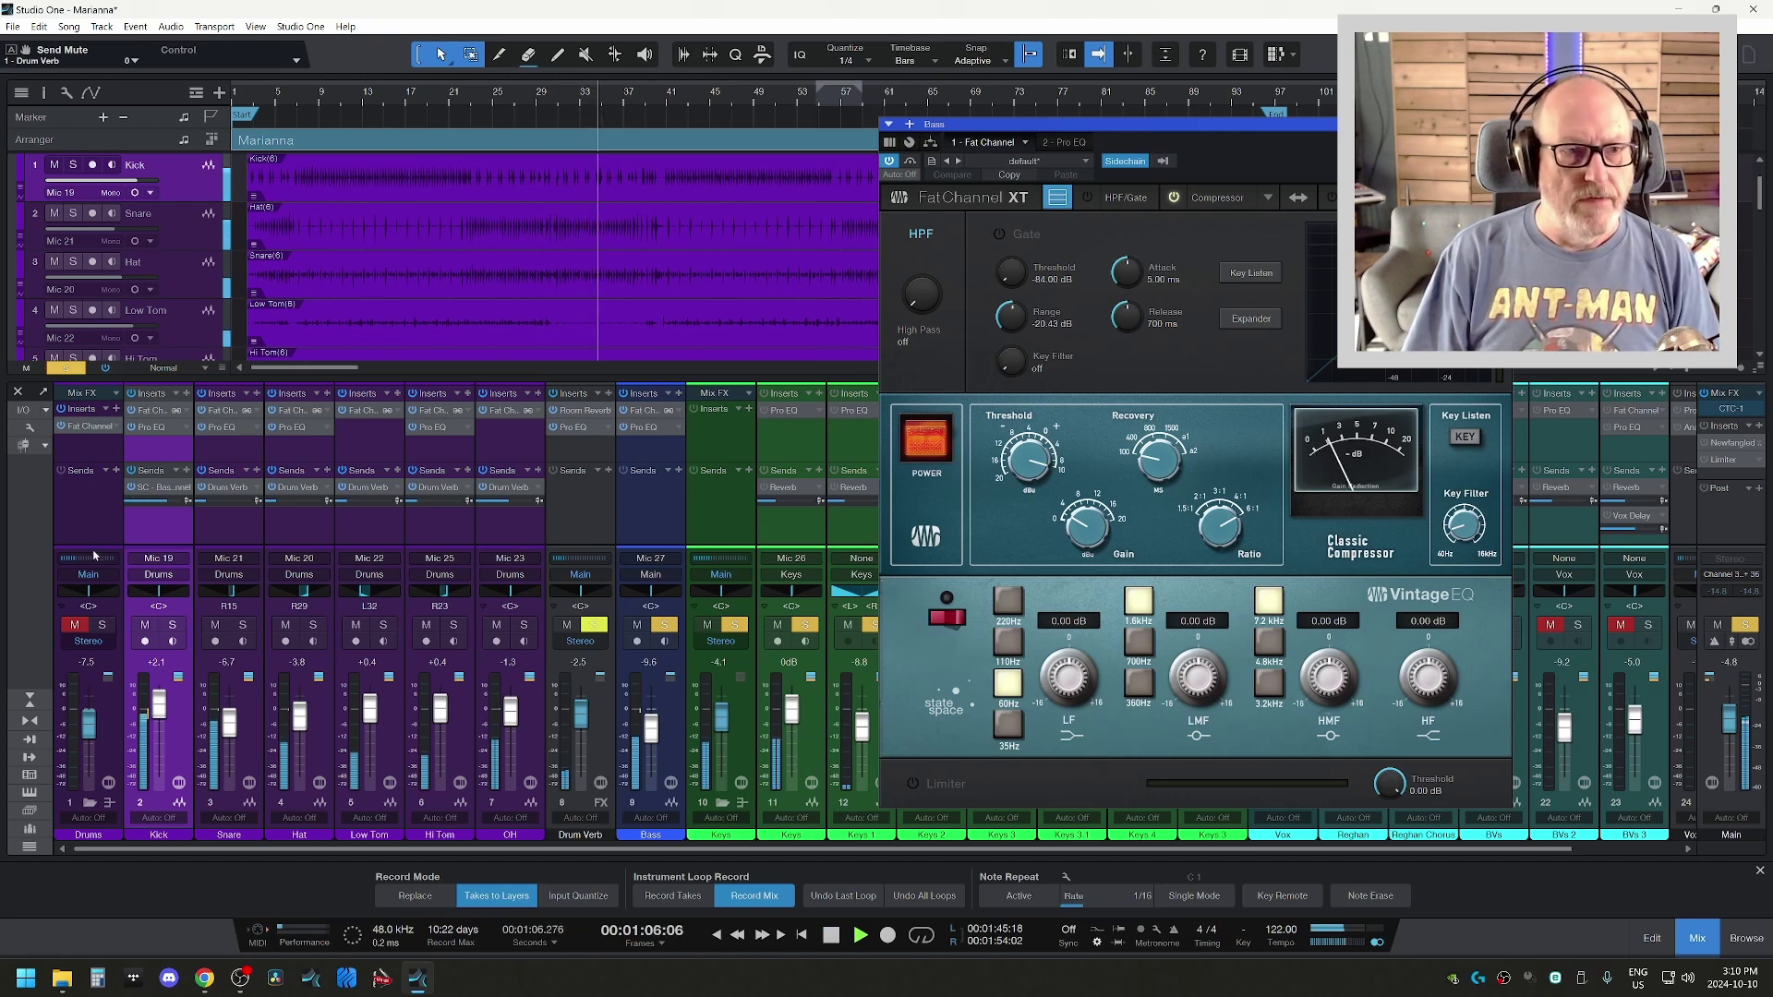
- Solo the Drums and audition the Kick's 'SC - Bass' send muted and unmuted
left_click(102, 624)
left_click(101, 624)
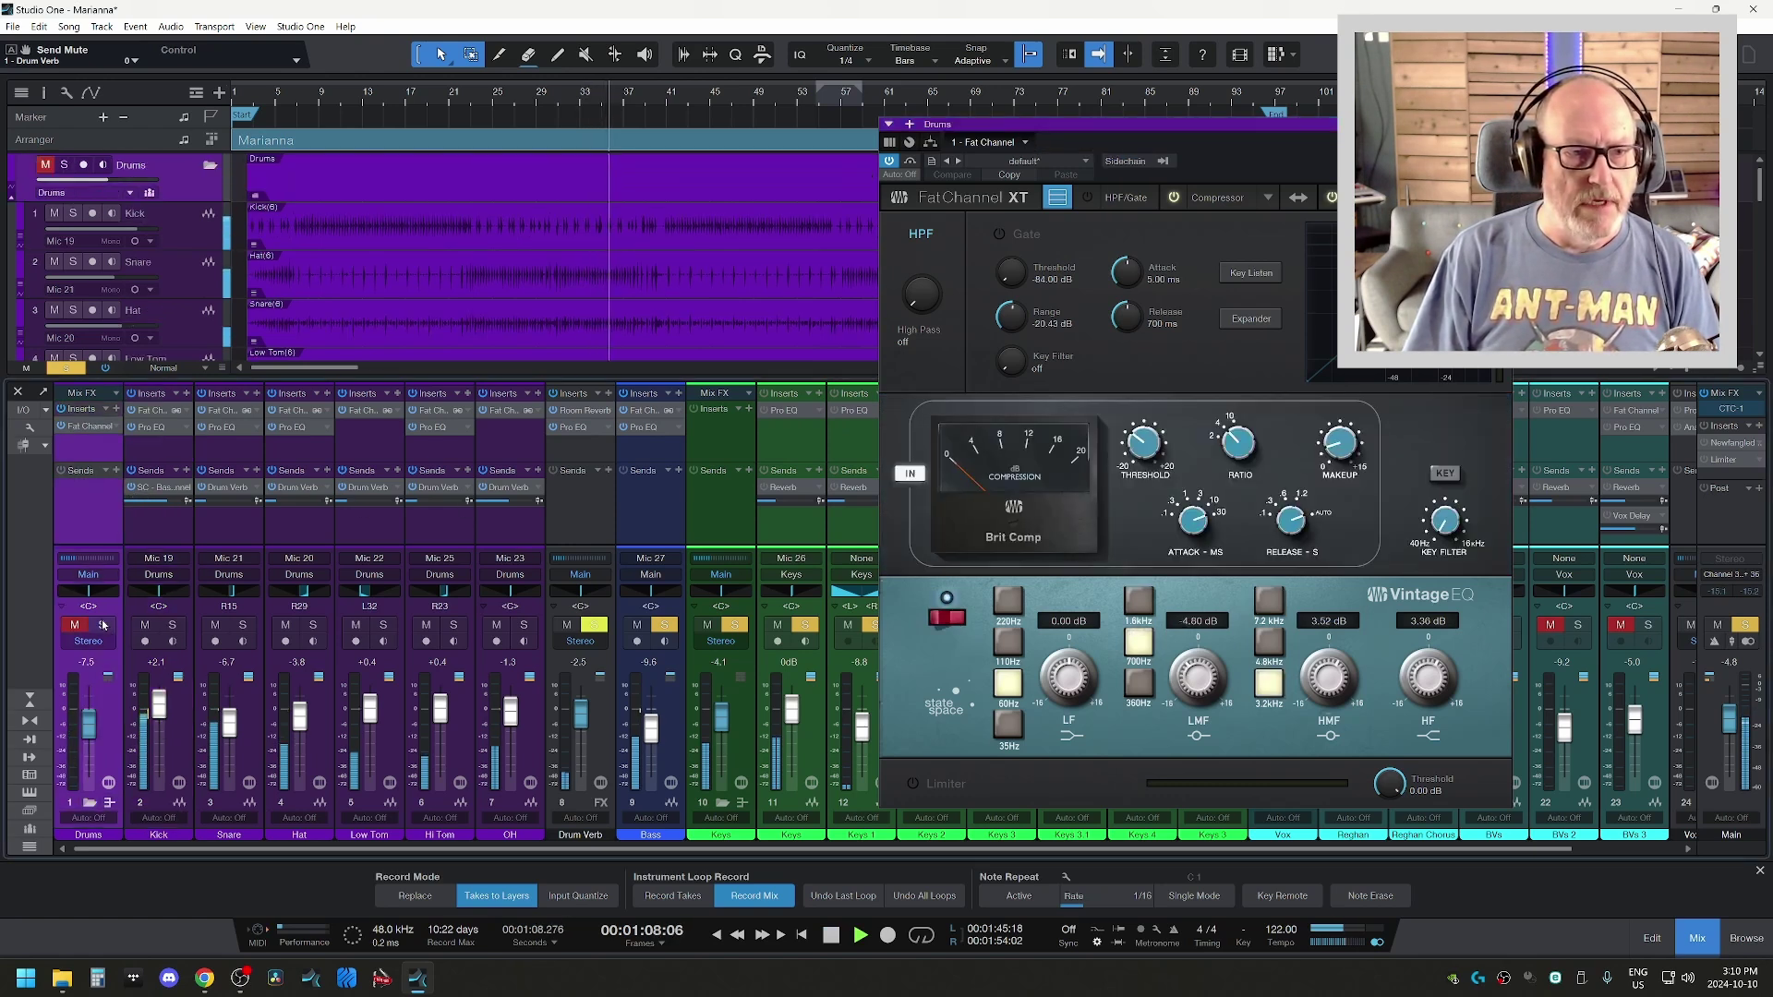
left_click(136, 490)
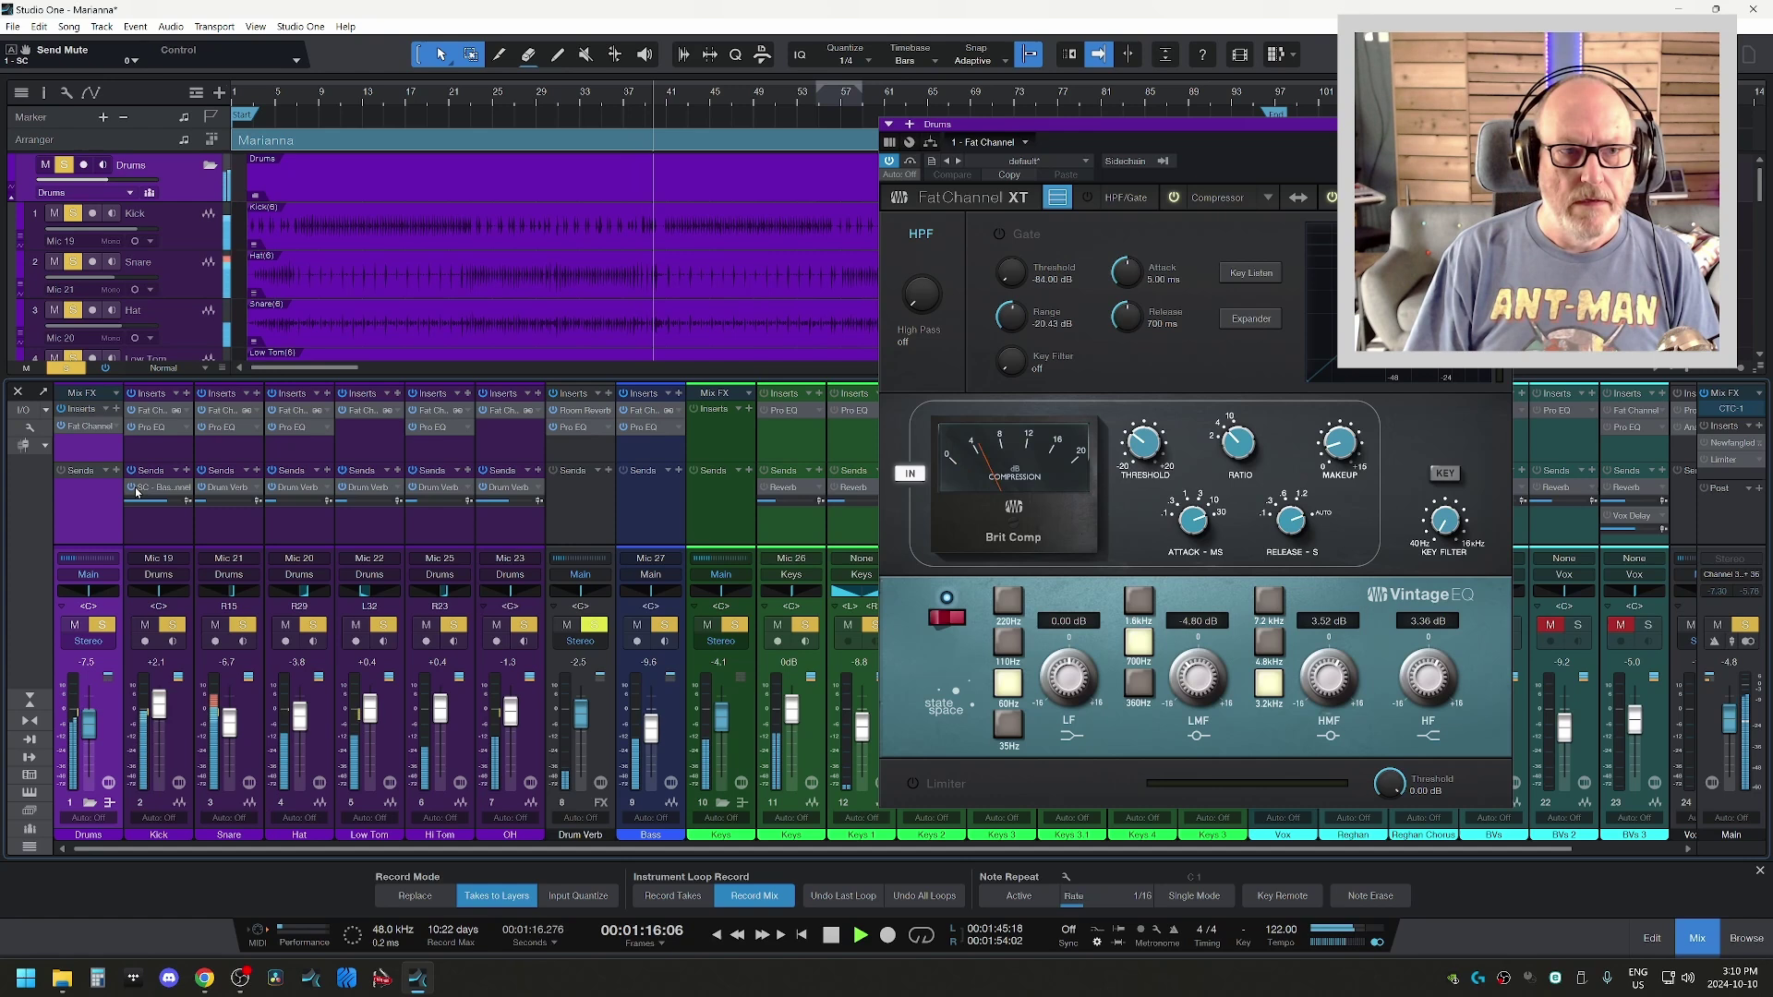
left_click(136, 490)
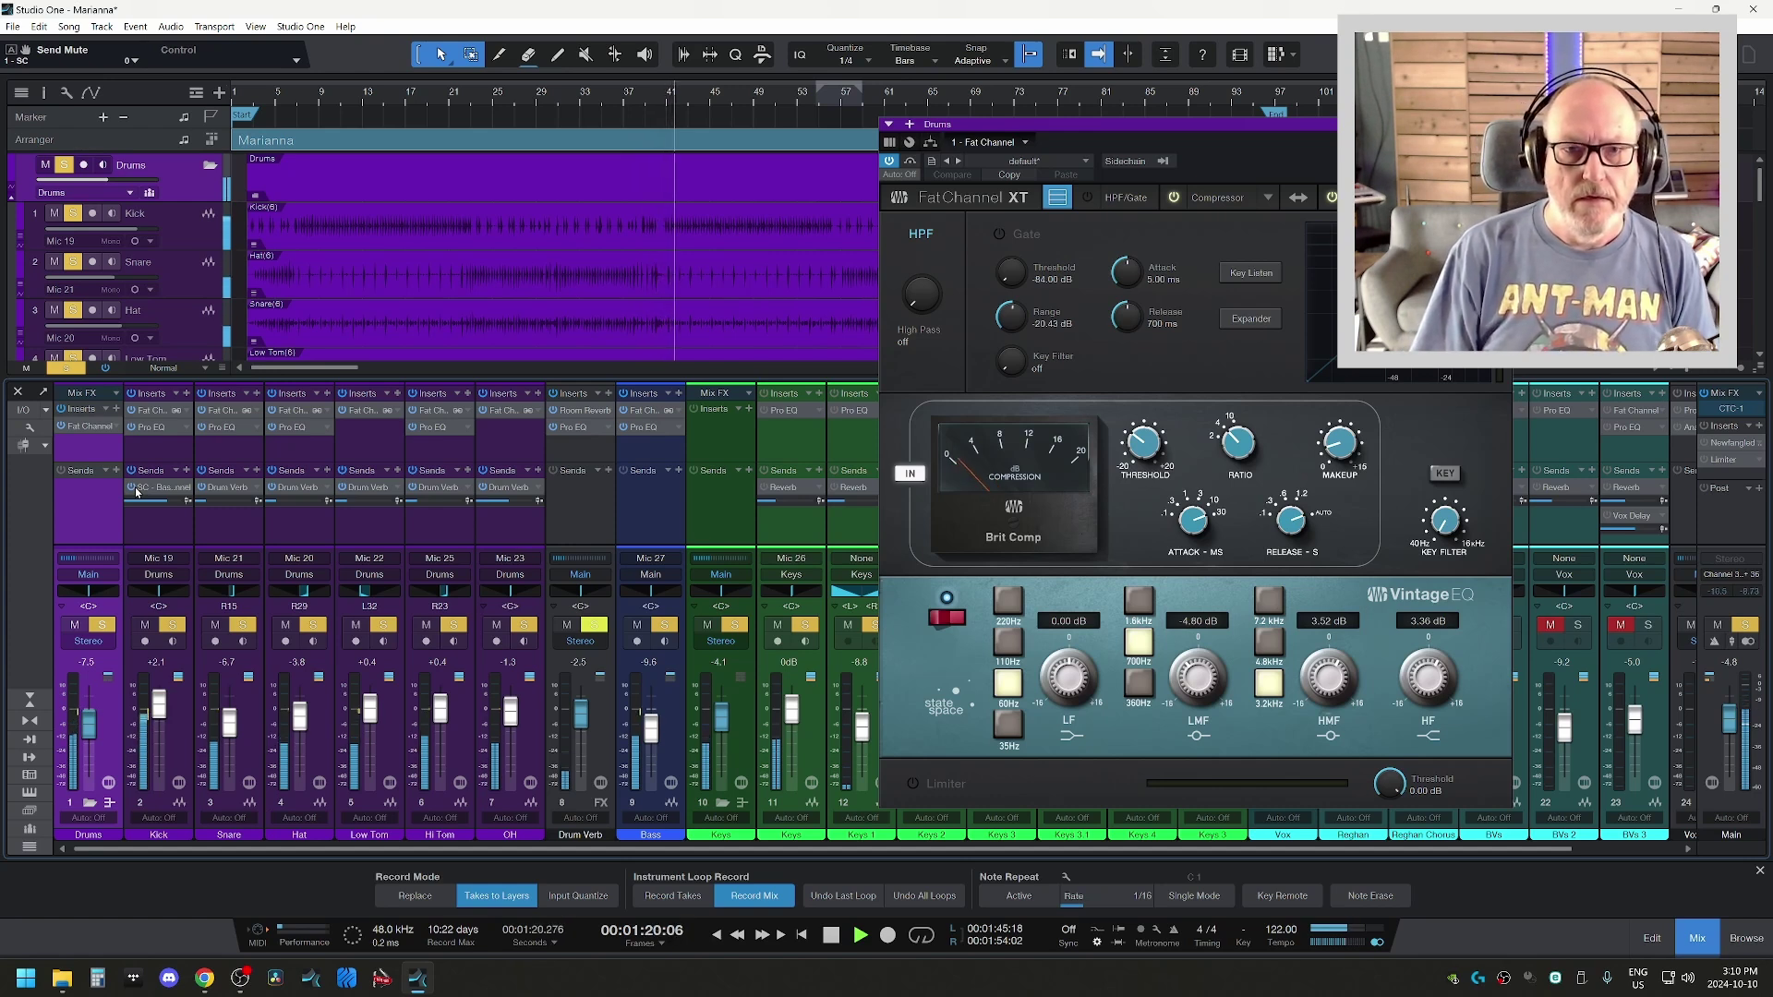
- Stop playback at about 1:20, clear all solos, and close the plugin window
key("space")
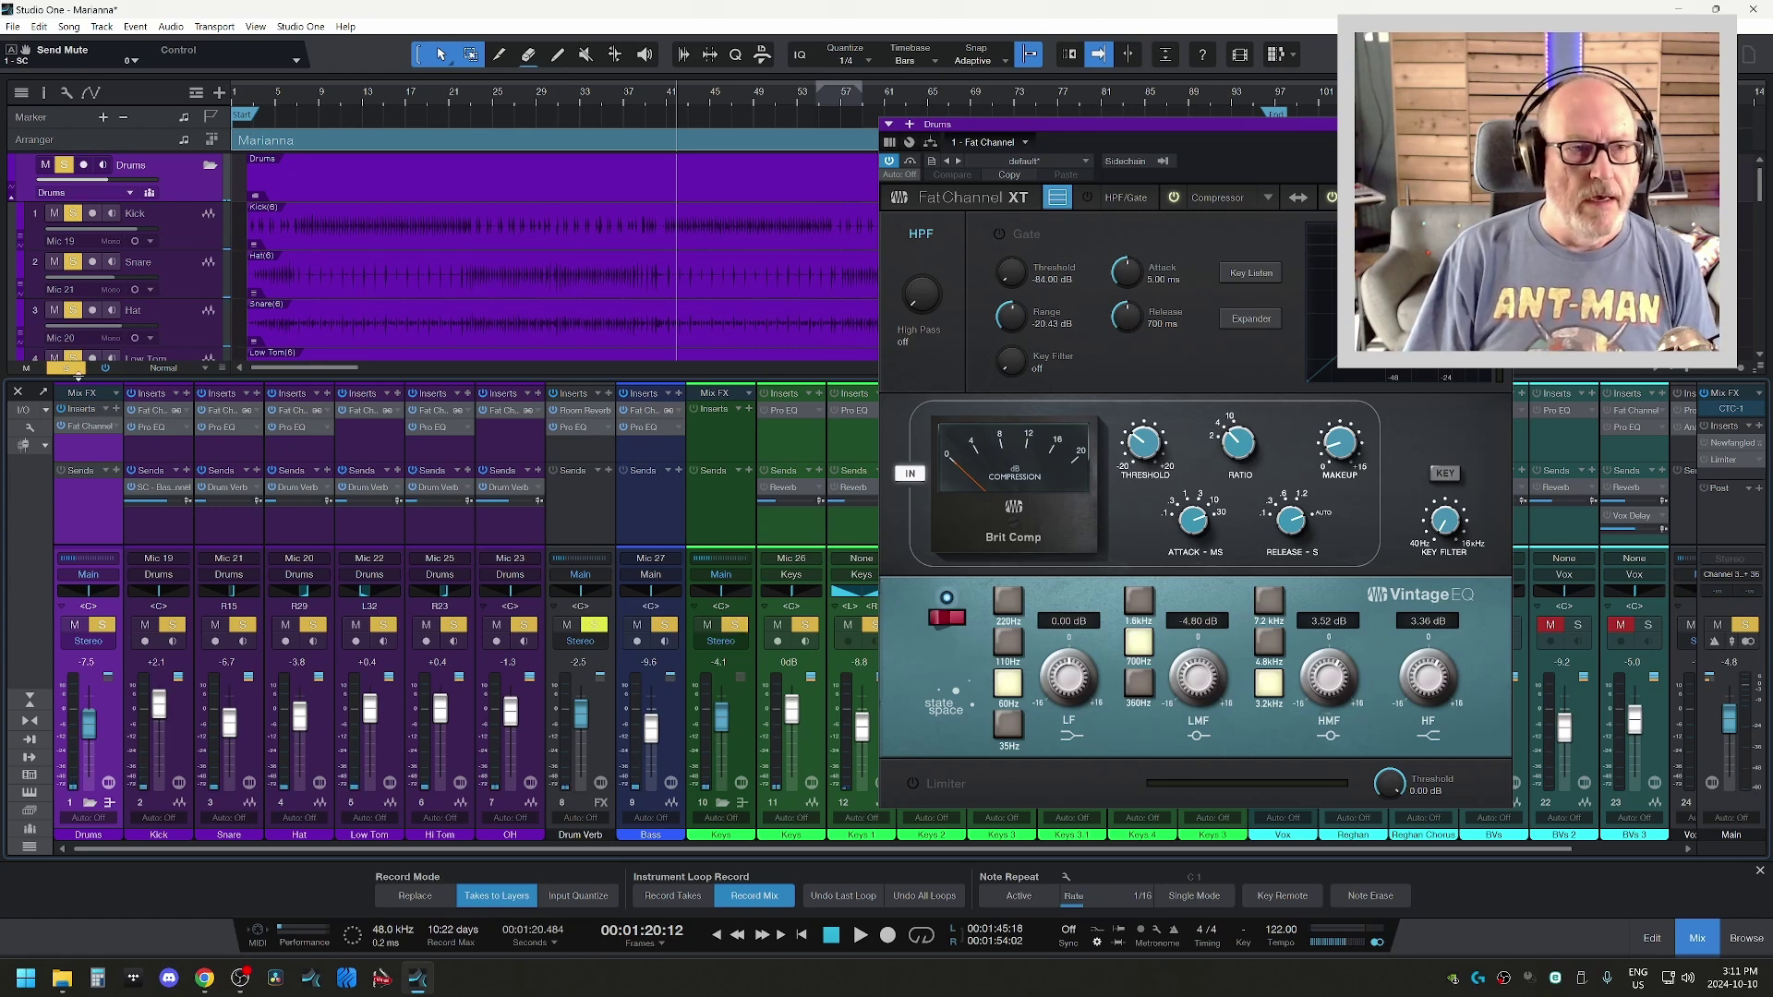
left_click(66, 367)
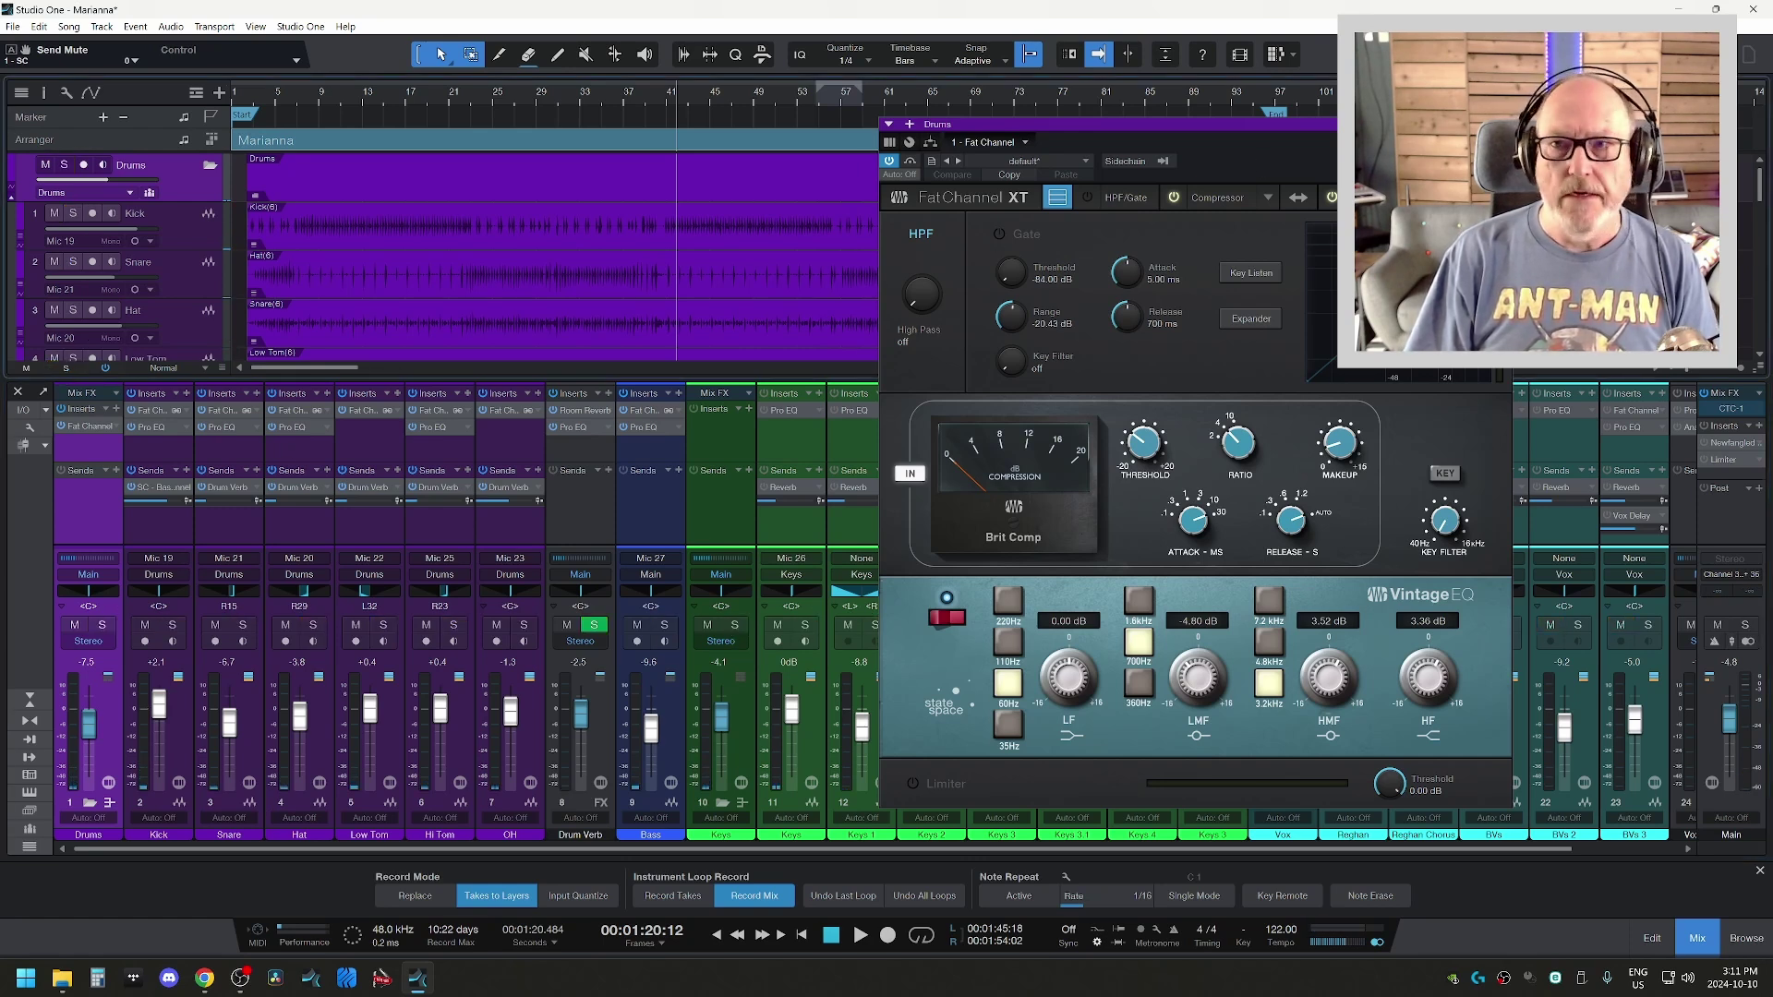
key("Escape")
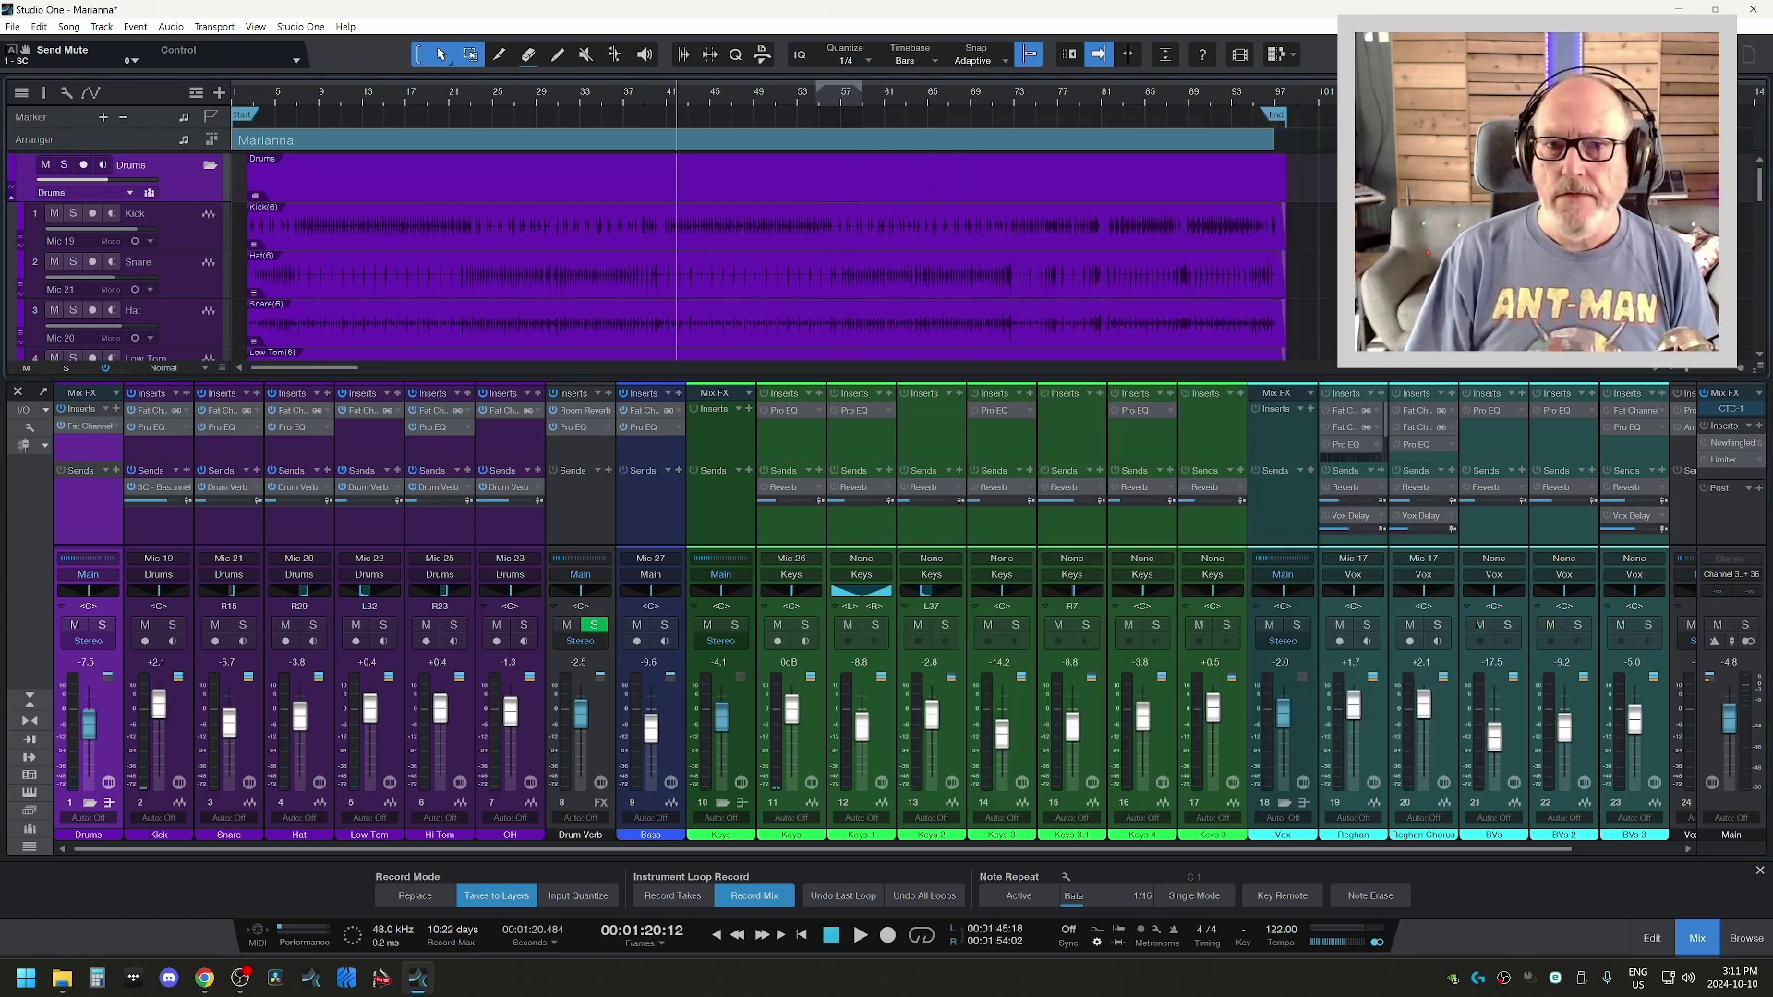
- Solo Keys channel 11 and play, trying solo combinations with the Drums and Keys bus
left_click(811, 716)
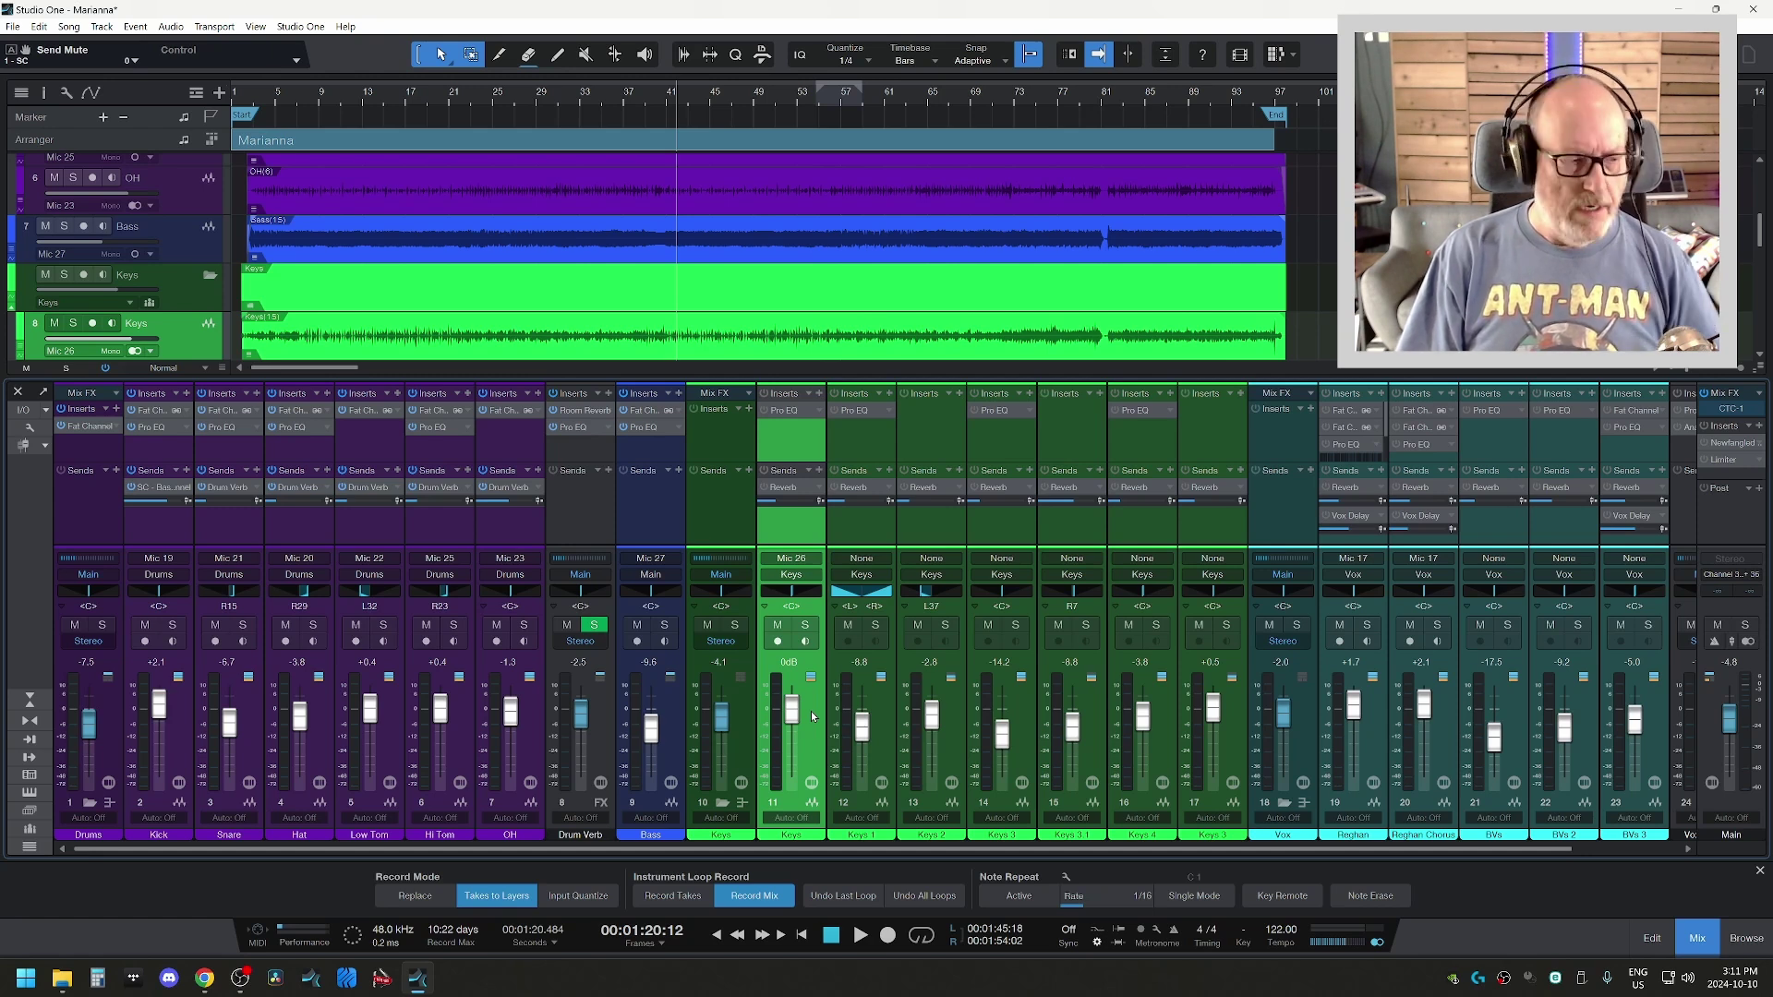
left_click(806, 626)
key("space")
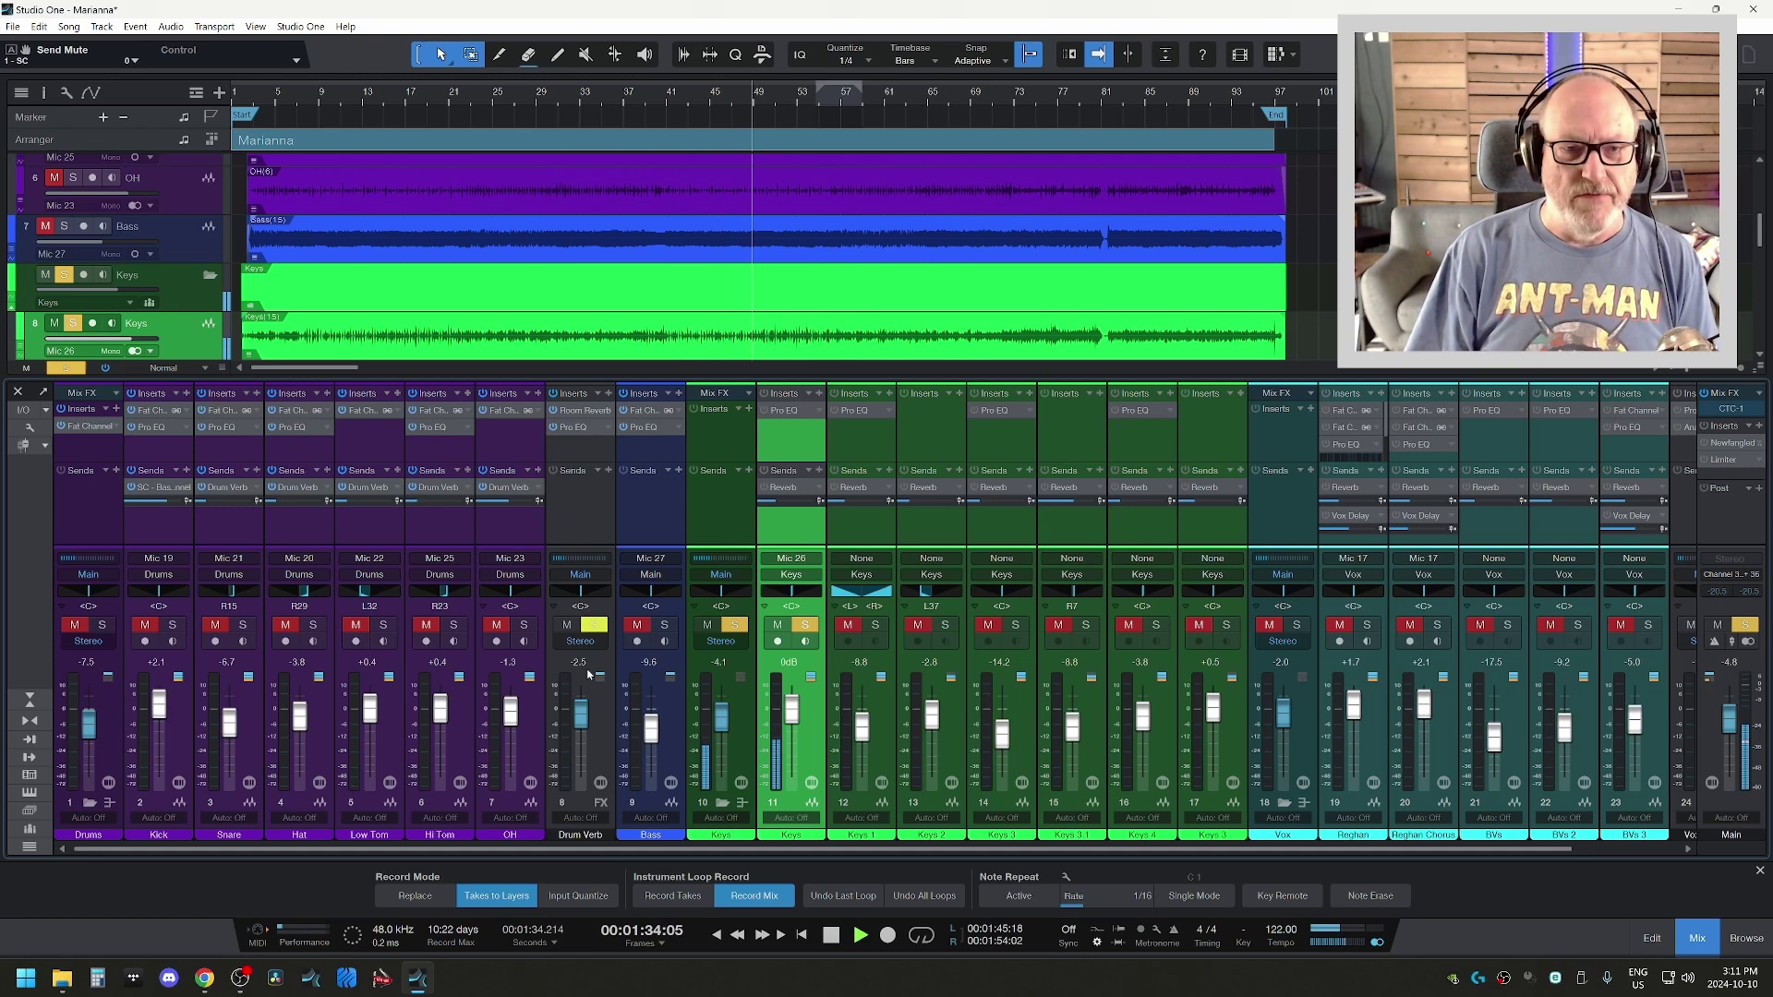
left_click(99, 625)
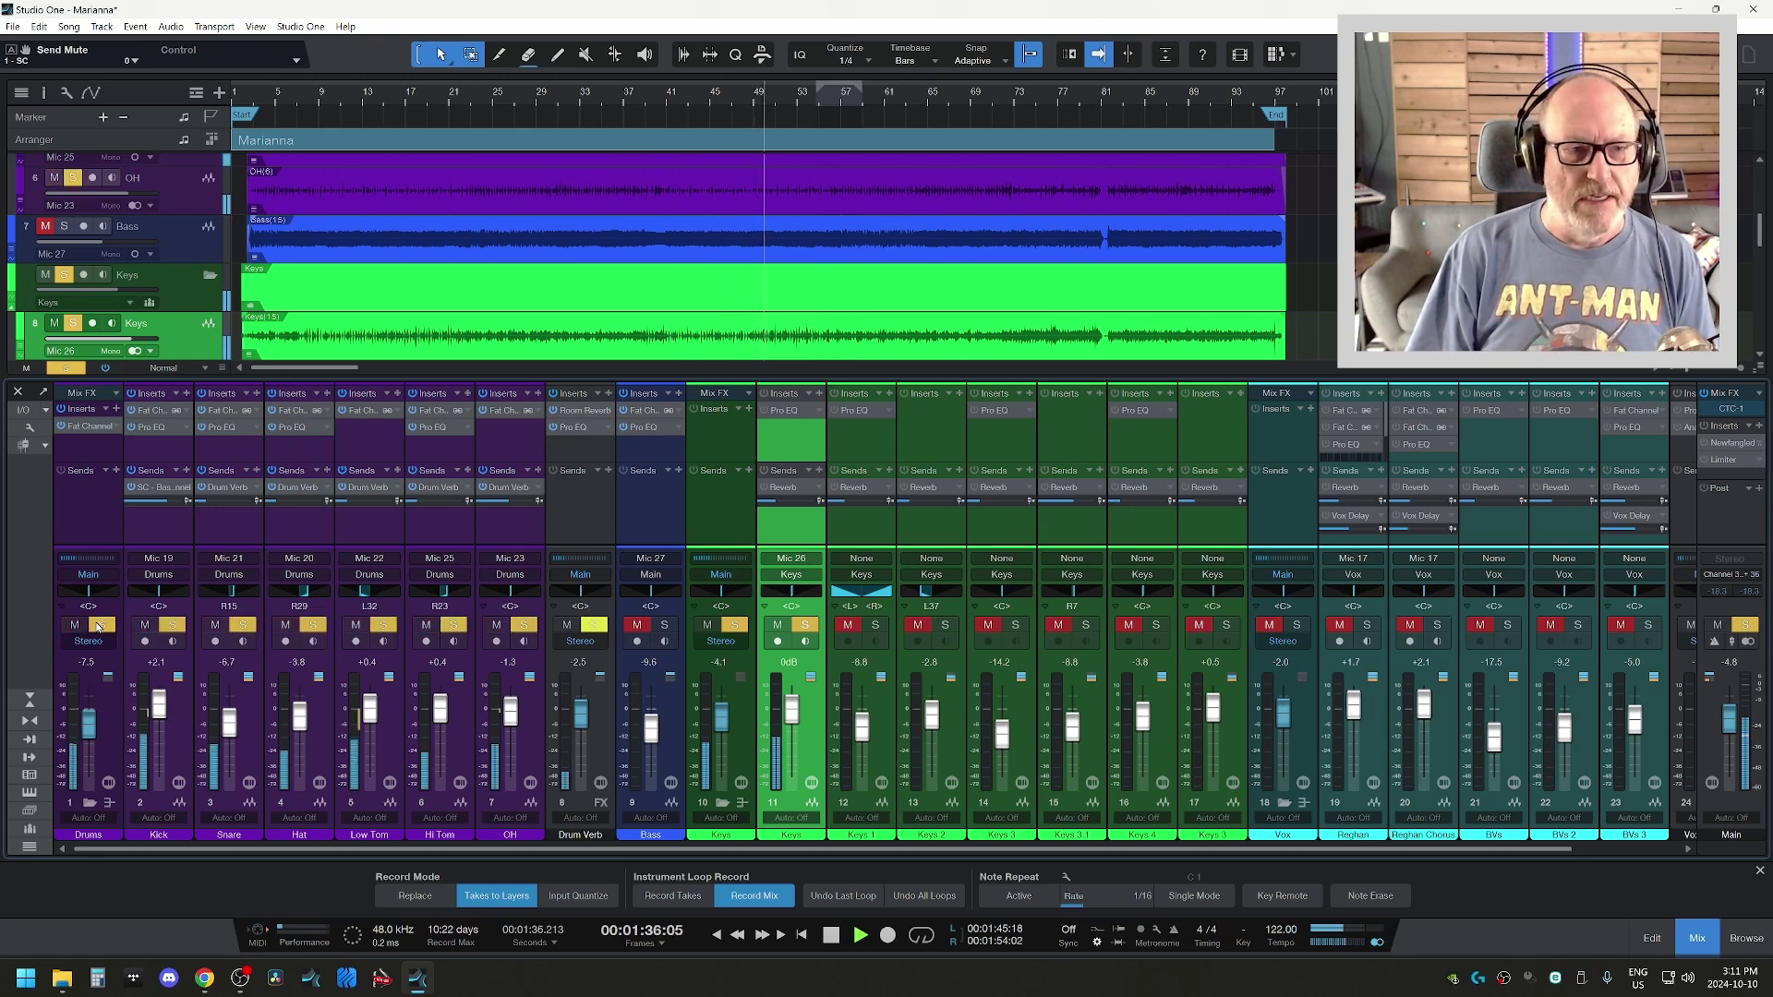
left_click(738, 624)
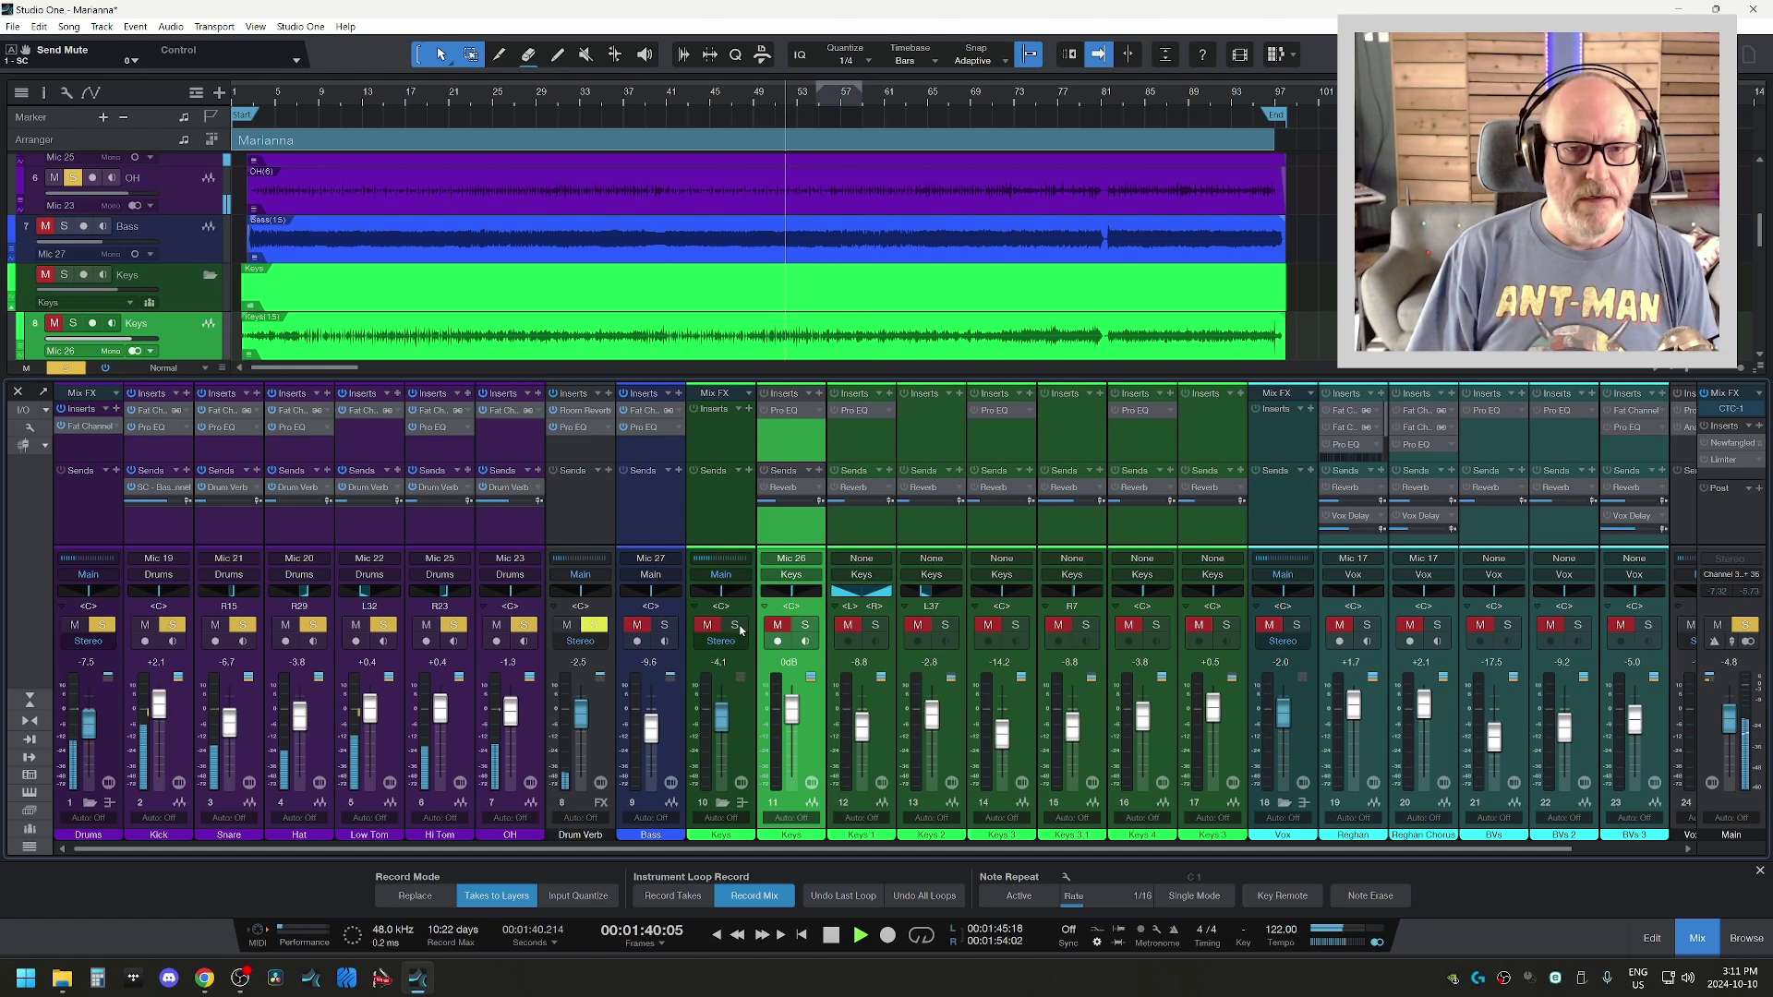
left_click(738, 625)
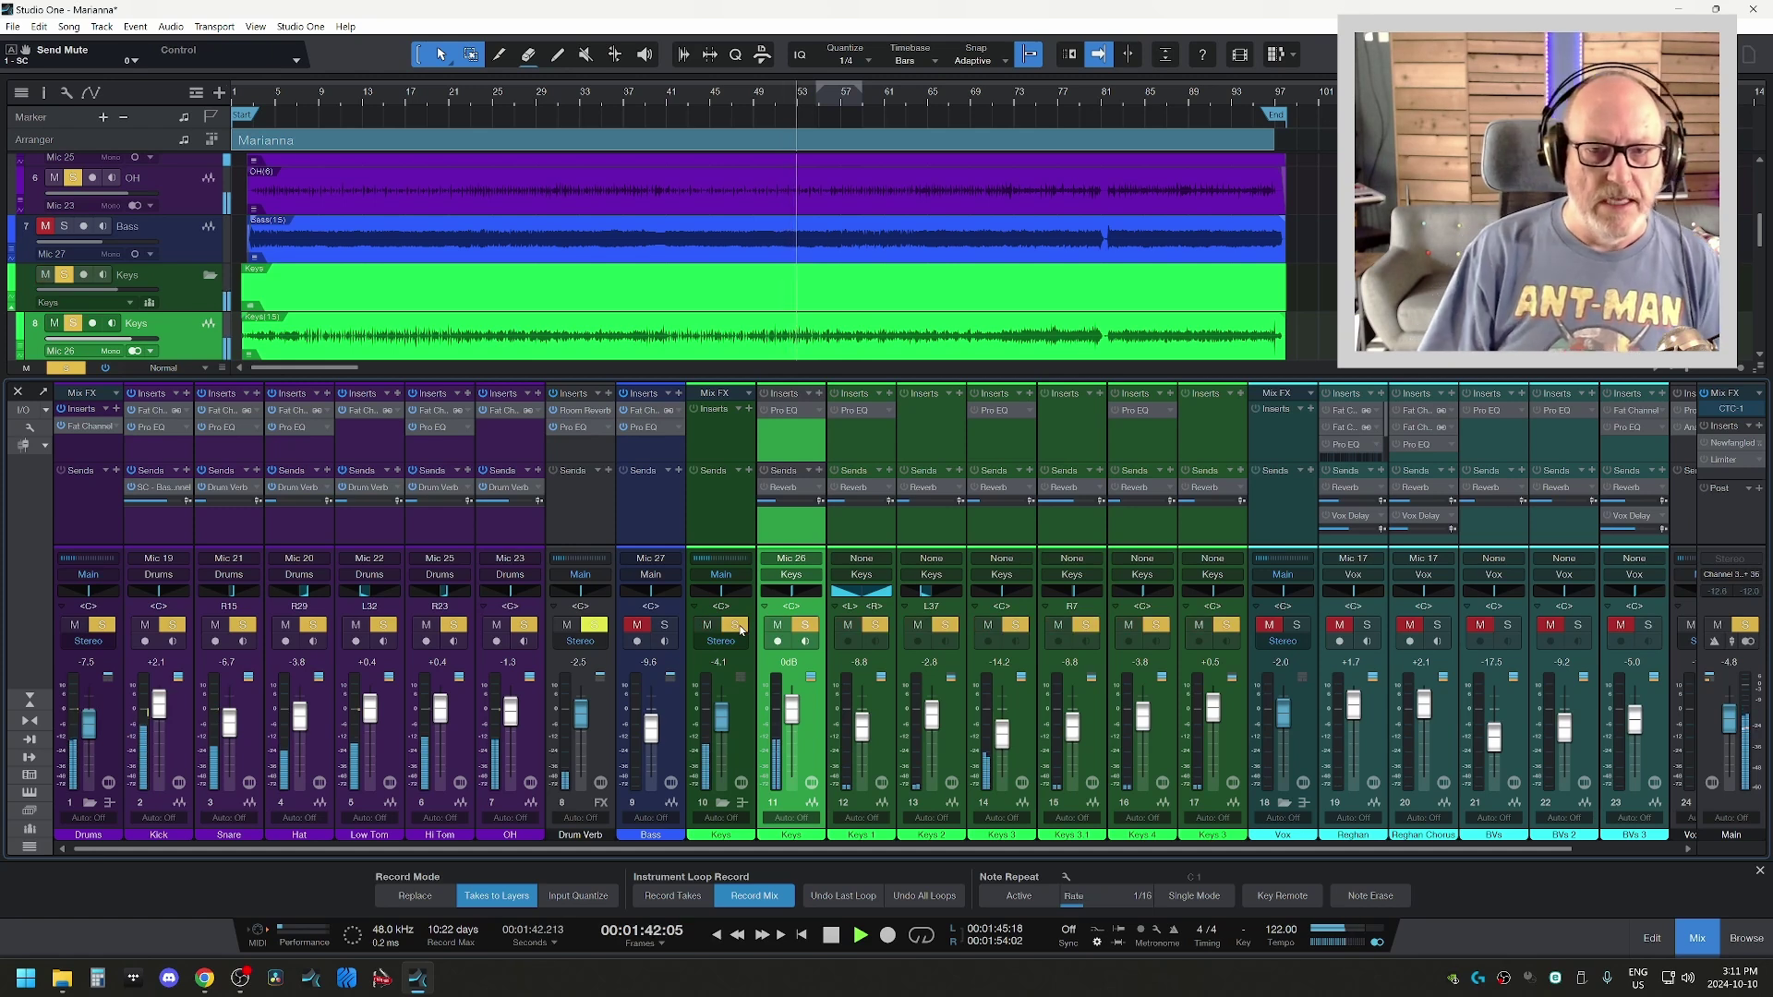
left_click(805, 625)
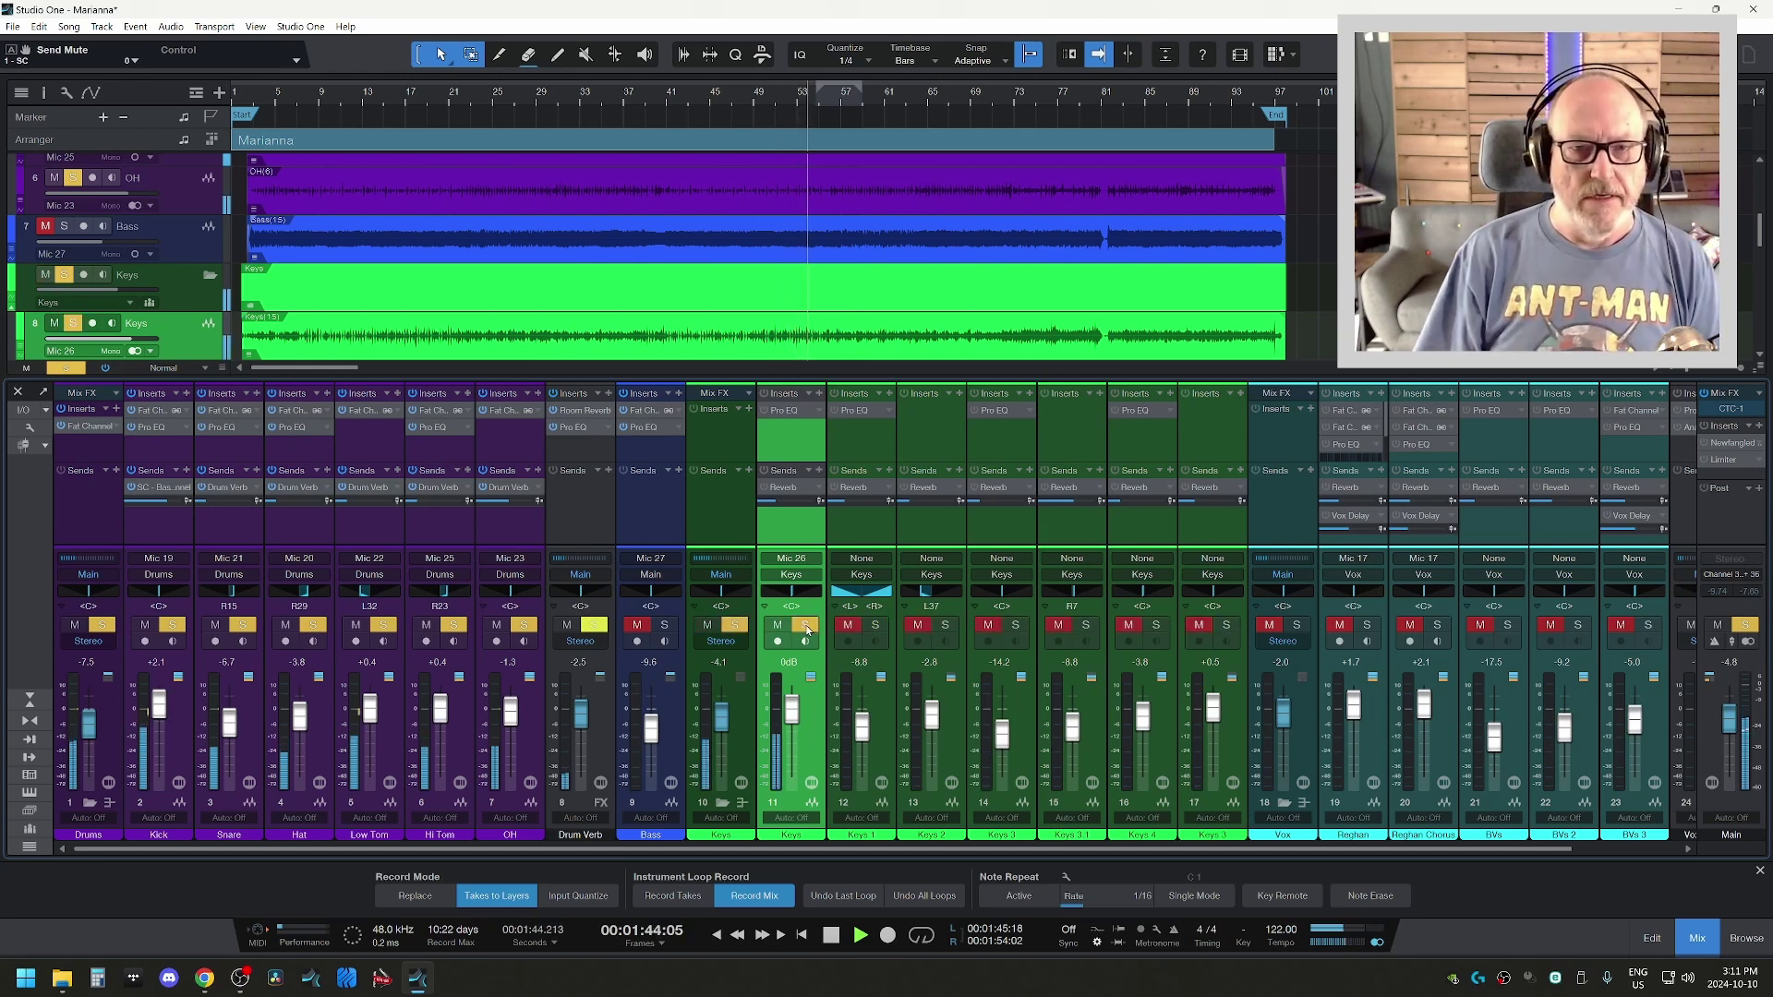
left_click(806, 626)
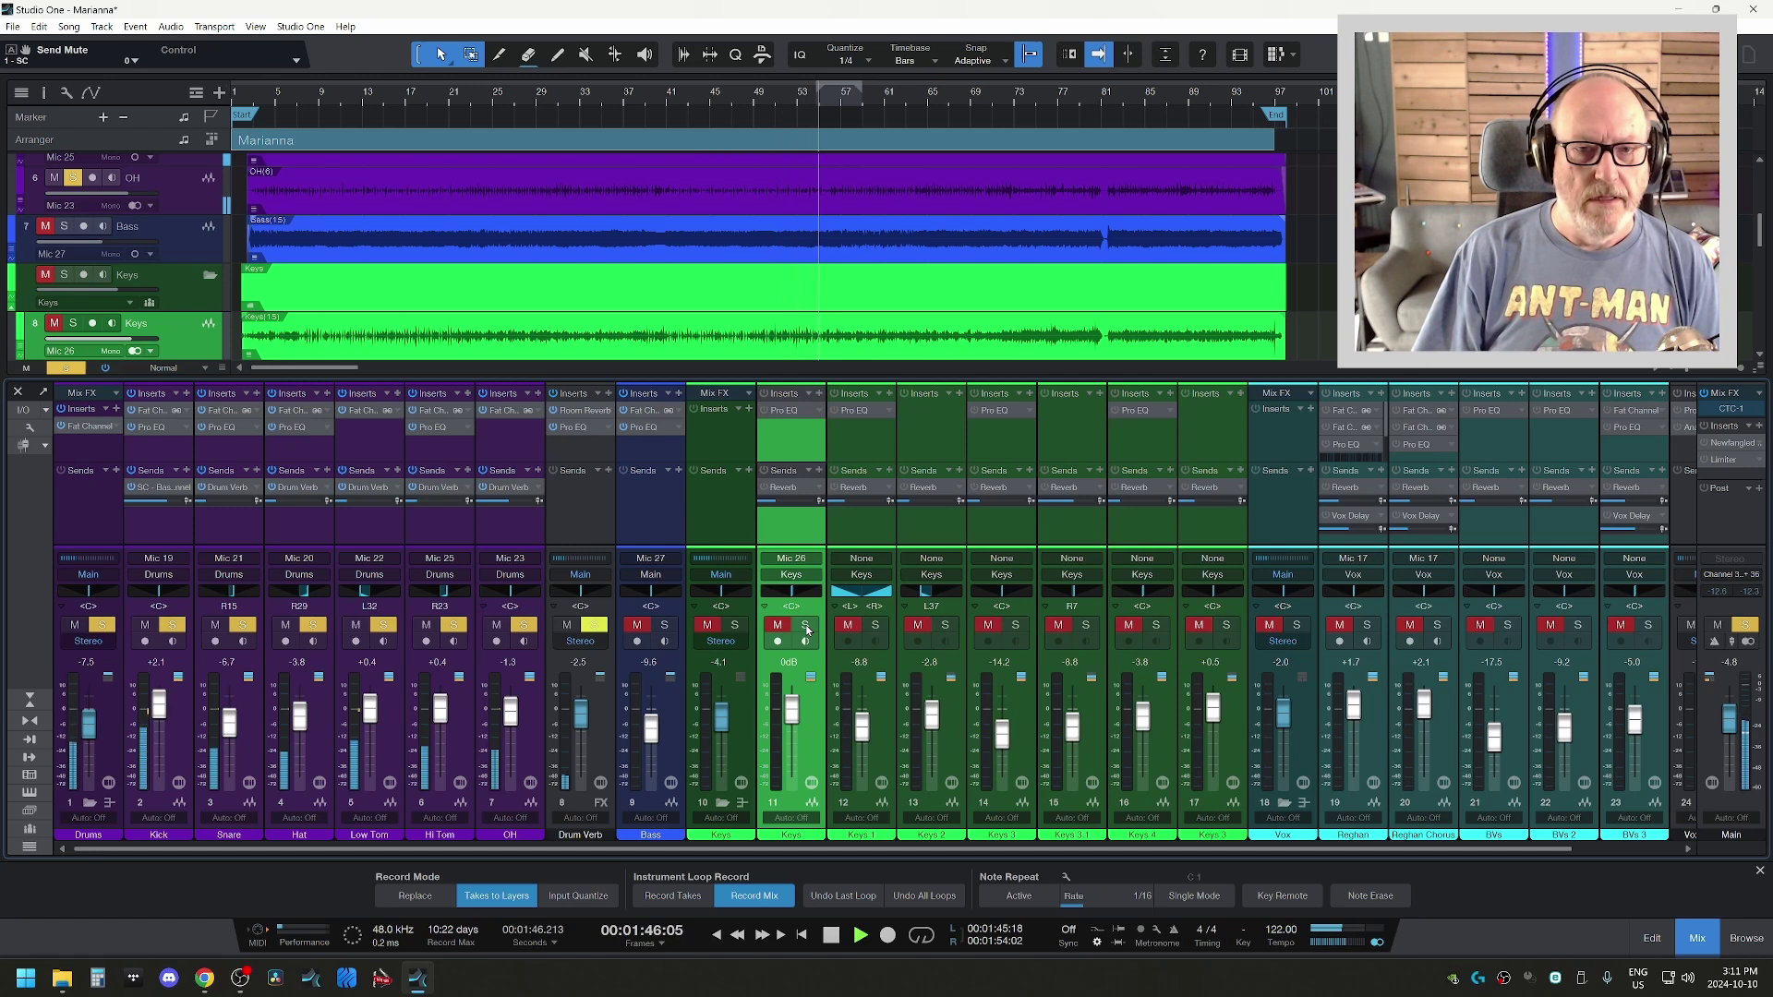
left_click(806, 626)
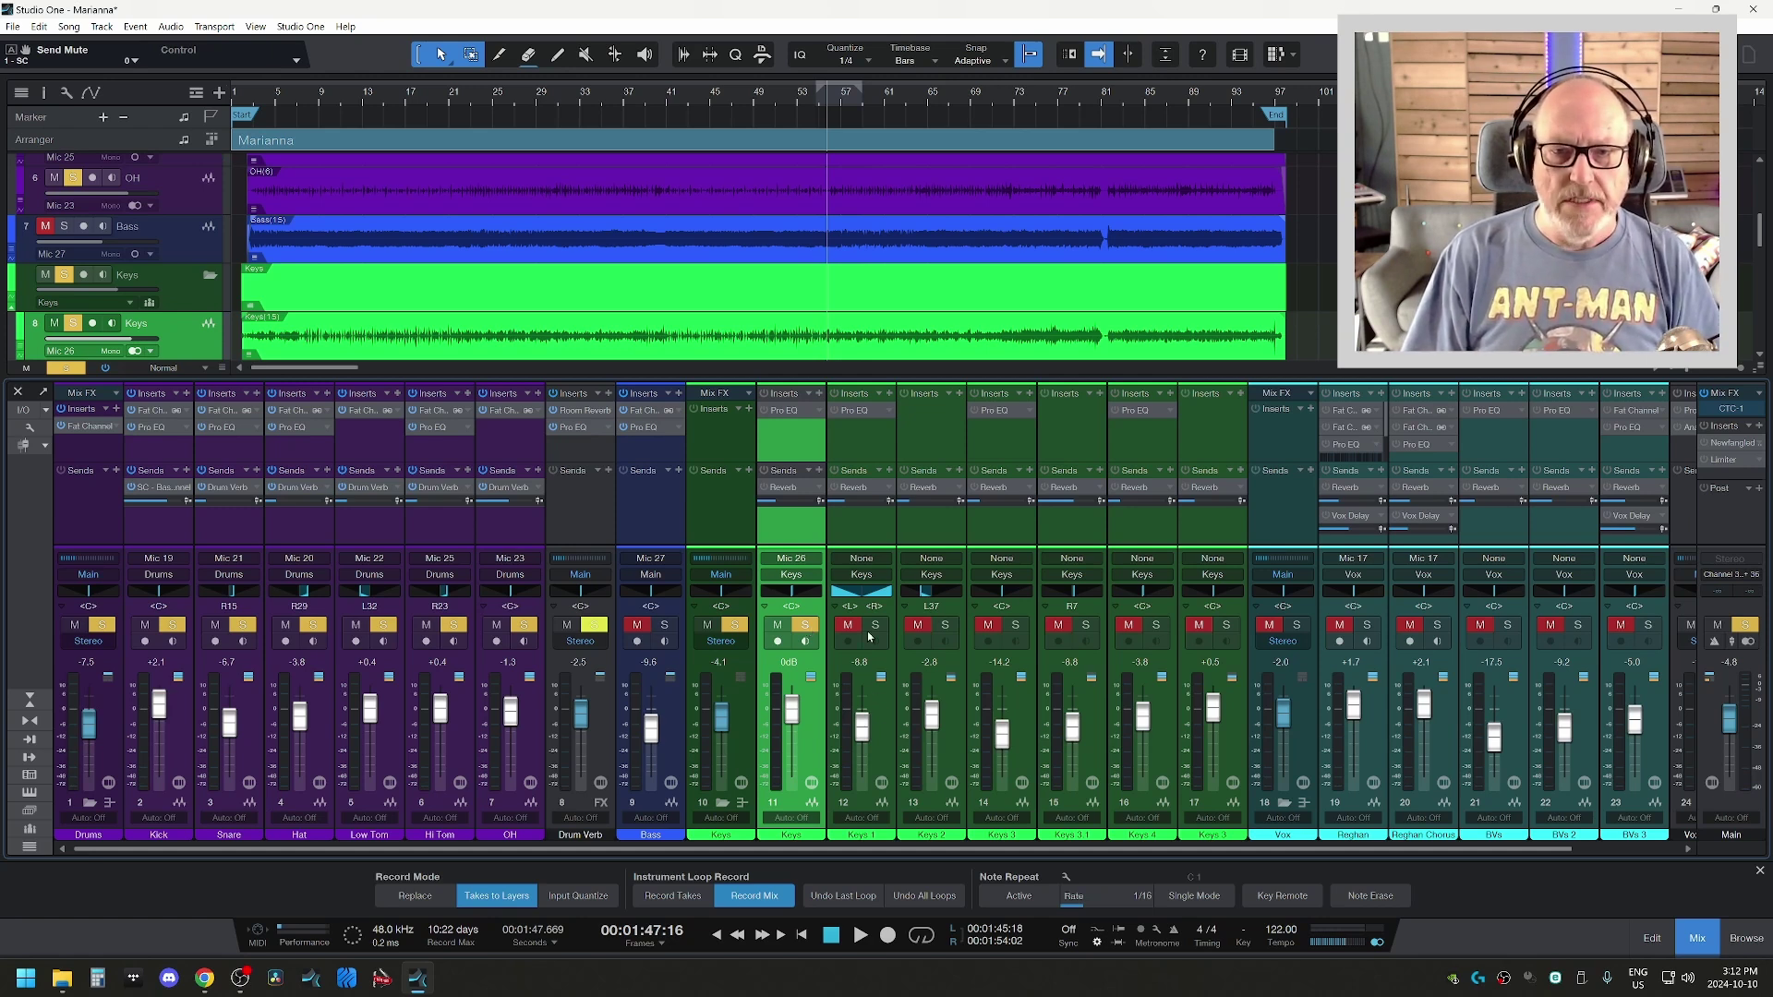
- Clear solos and mutes, solo all keys channels, play, and show Keys 3's Pro EQ (1.23 kHz boost)
left_click(708, 625)
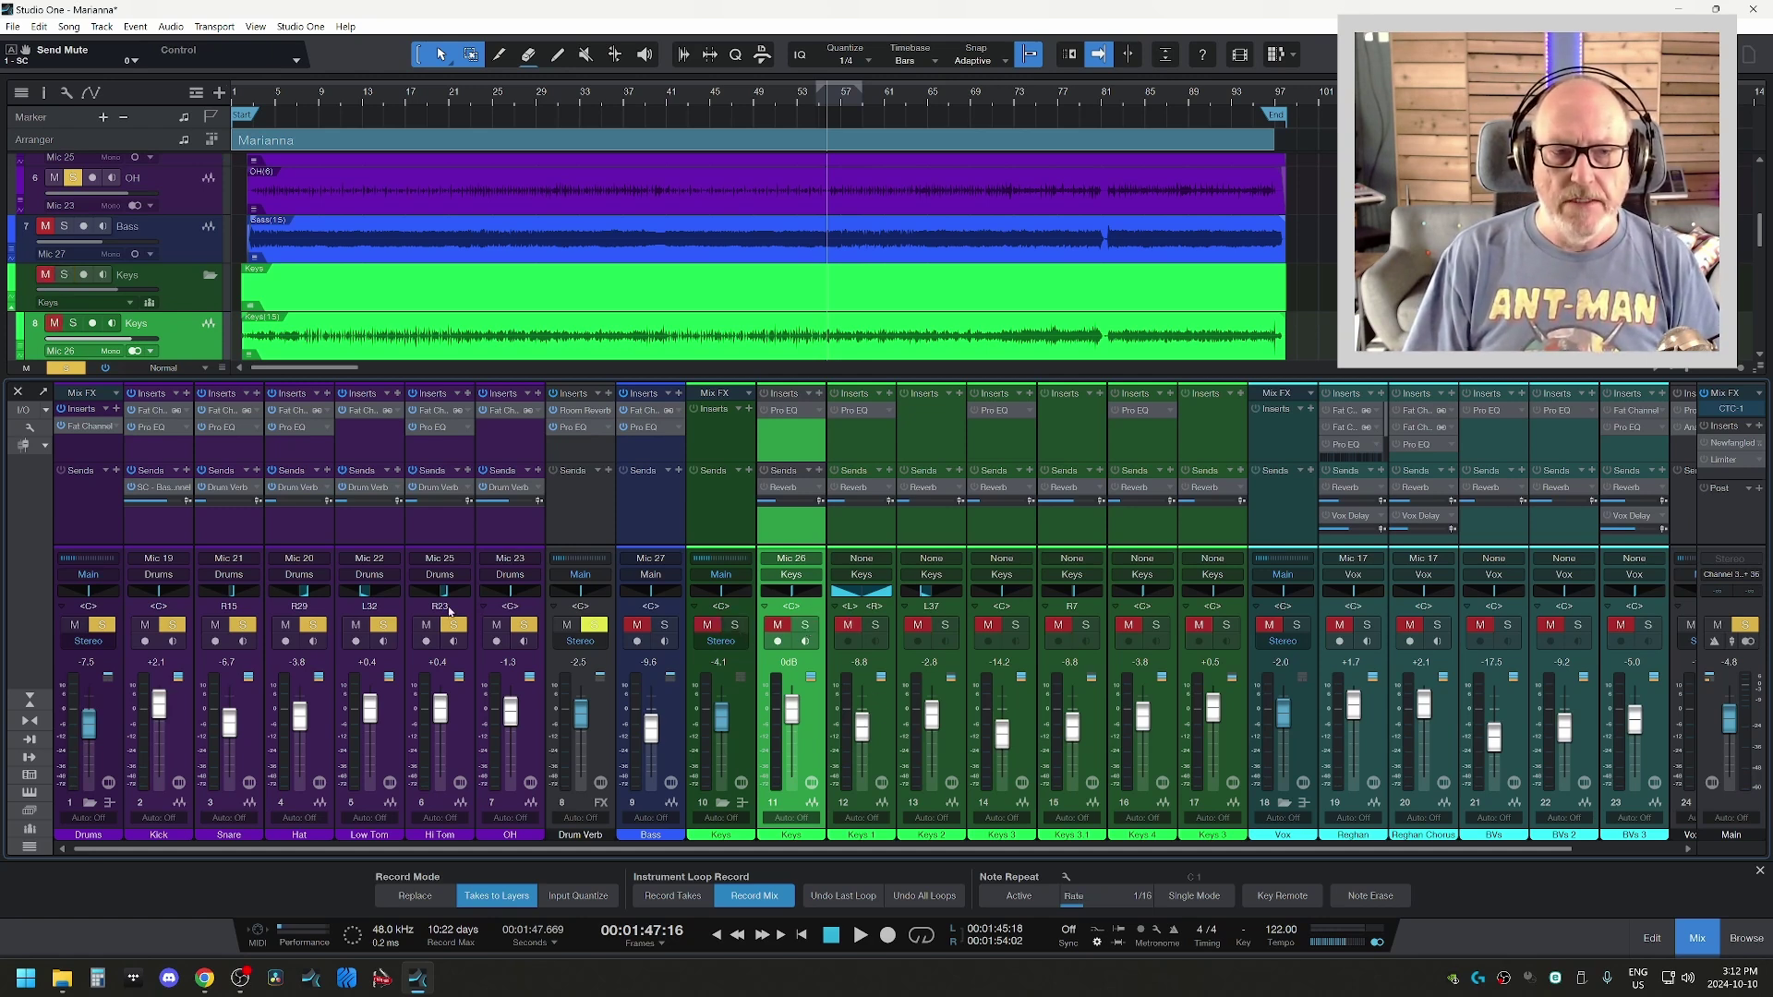
left_click(106, 629, "alt")
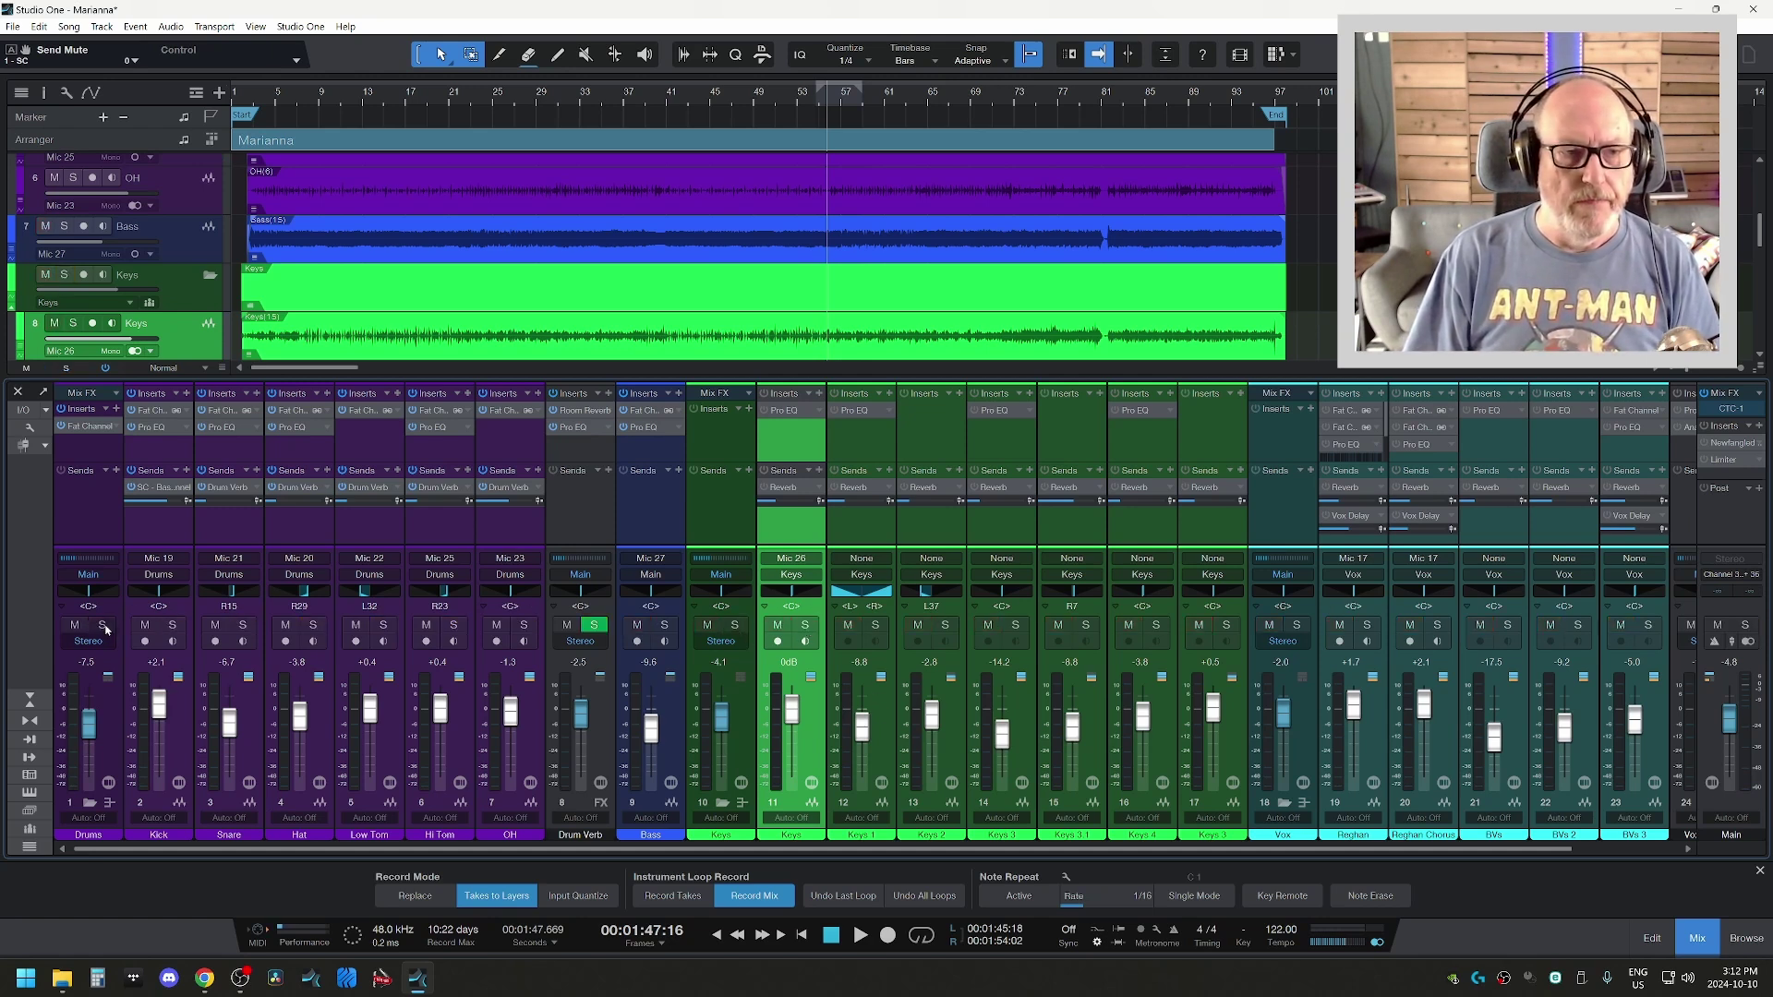
left_click(732, 625)
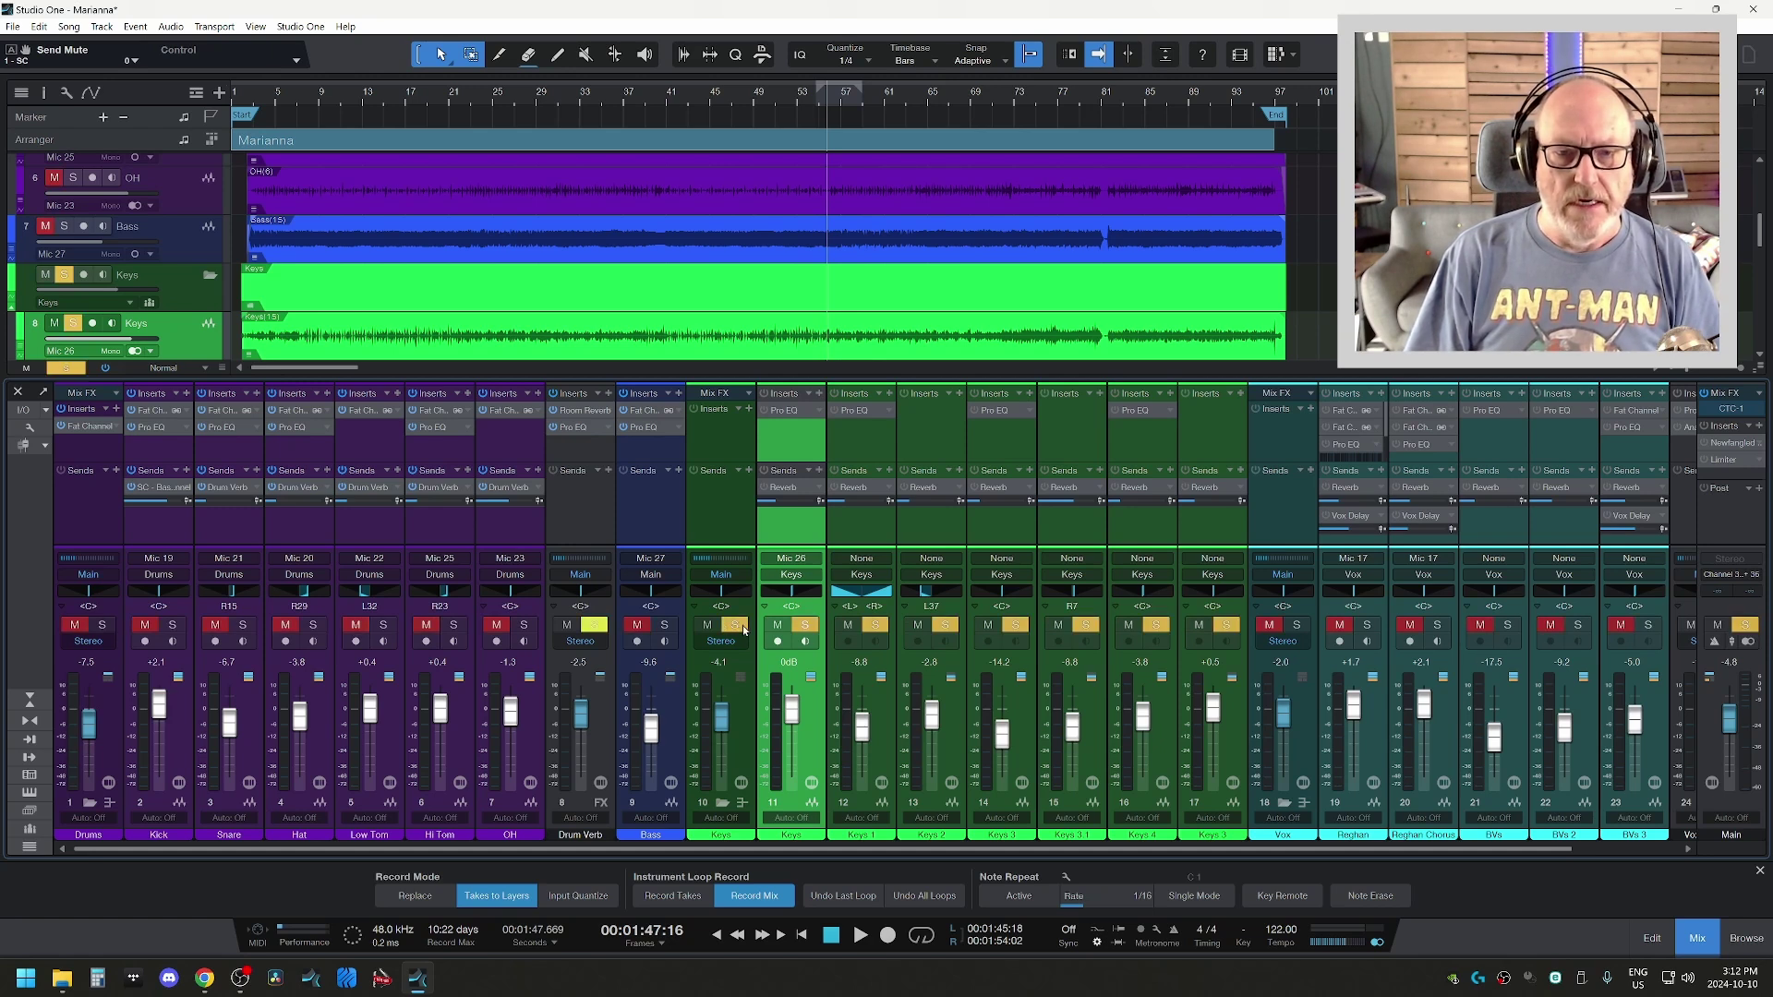
key("space")
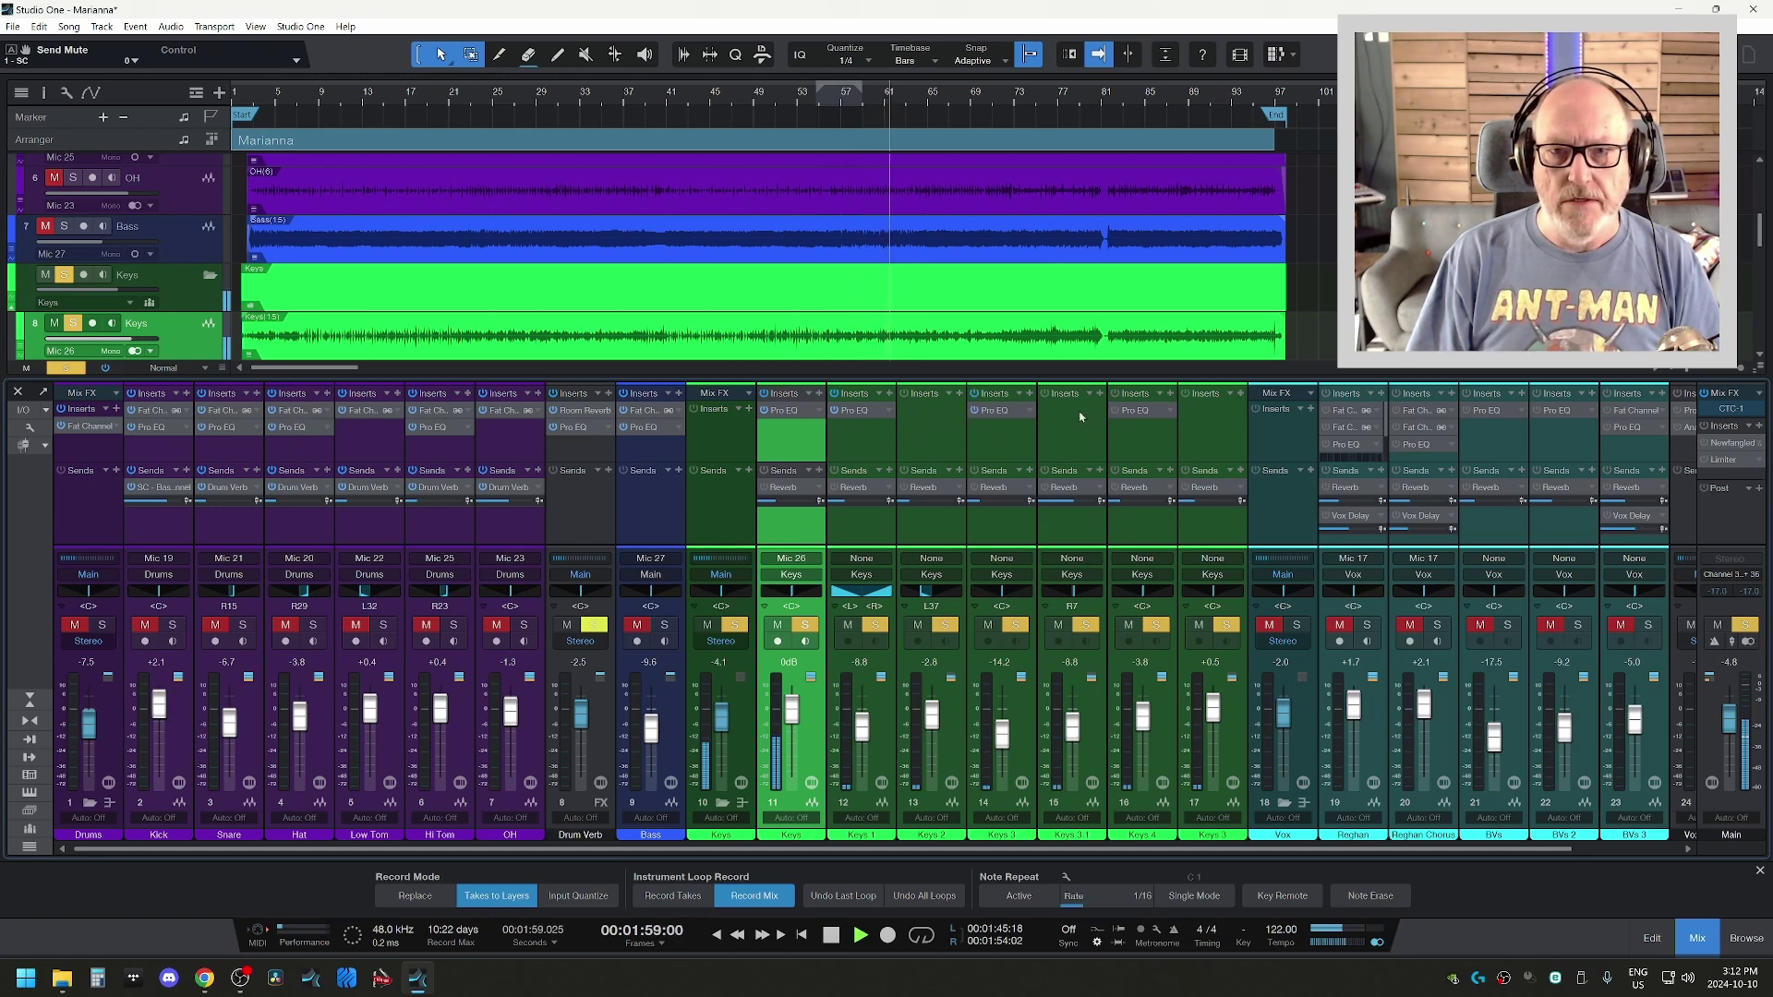
left_click(1010, 412)
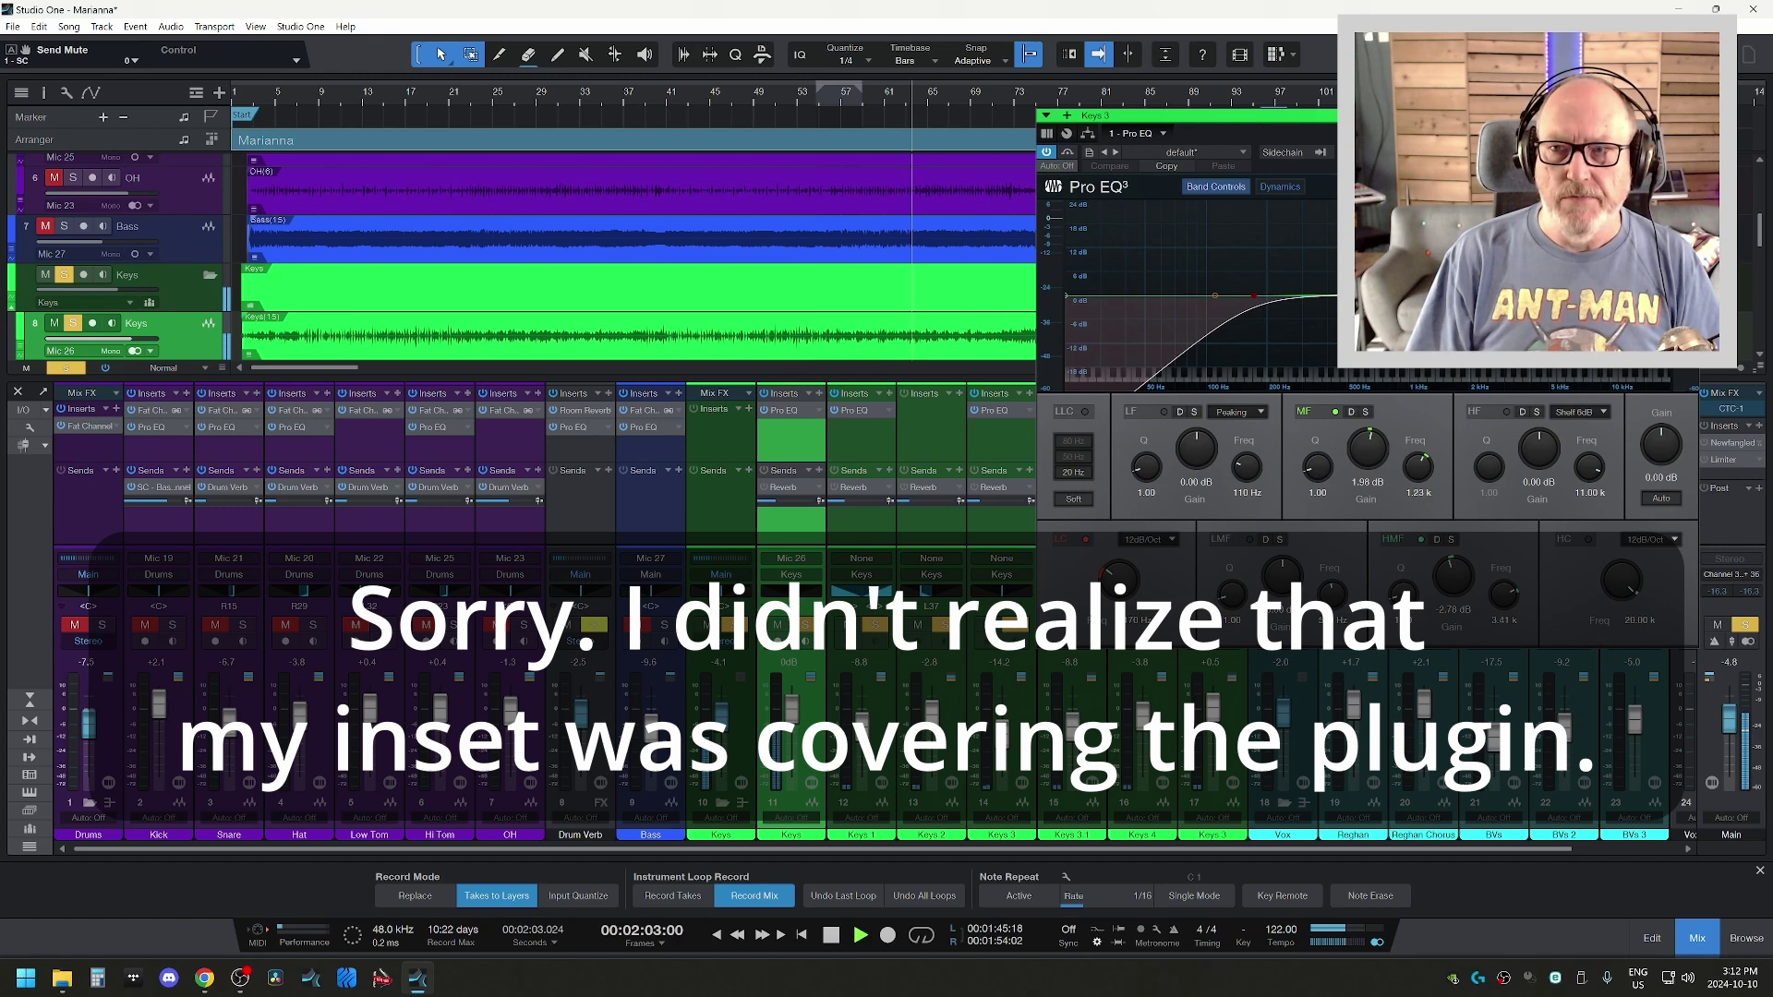
- Check the Pro EQ settings on the Keys and Keys 1 channels
left_click(785, 411)
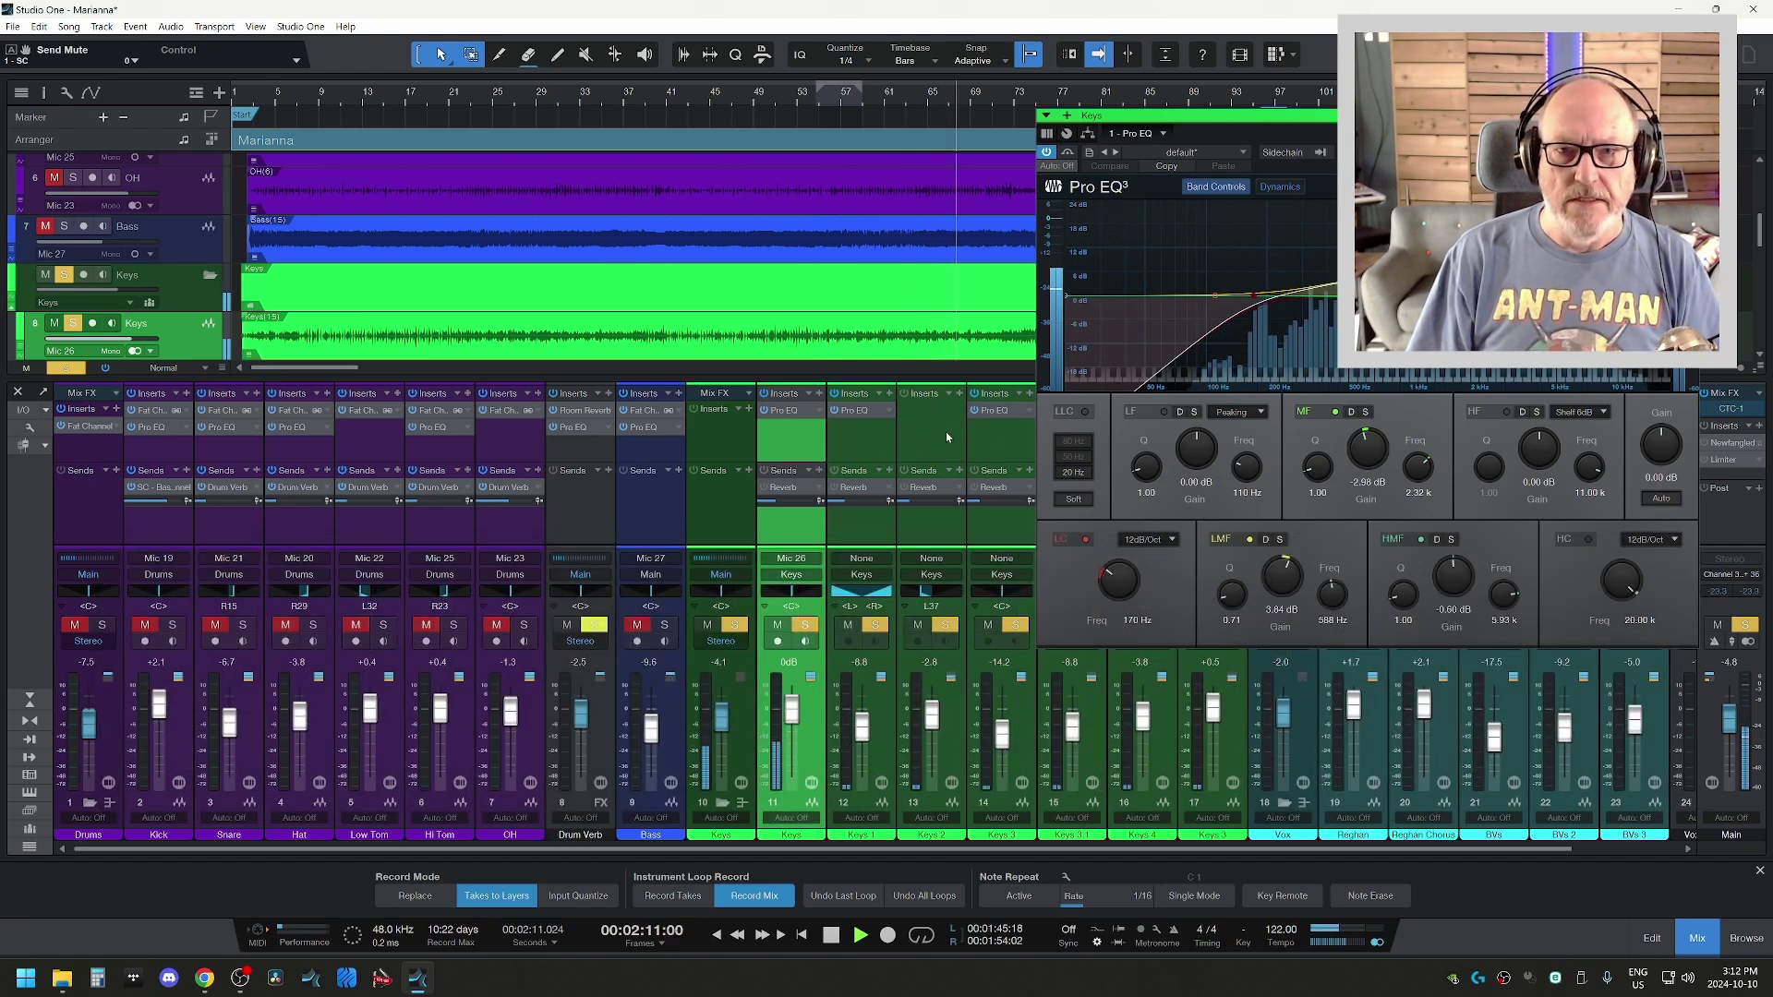
left_click(866, 410)
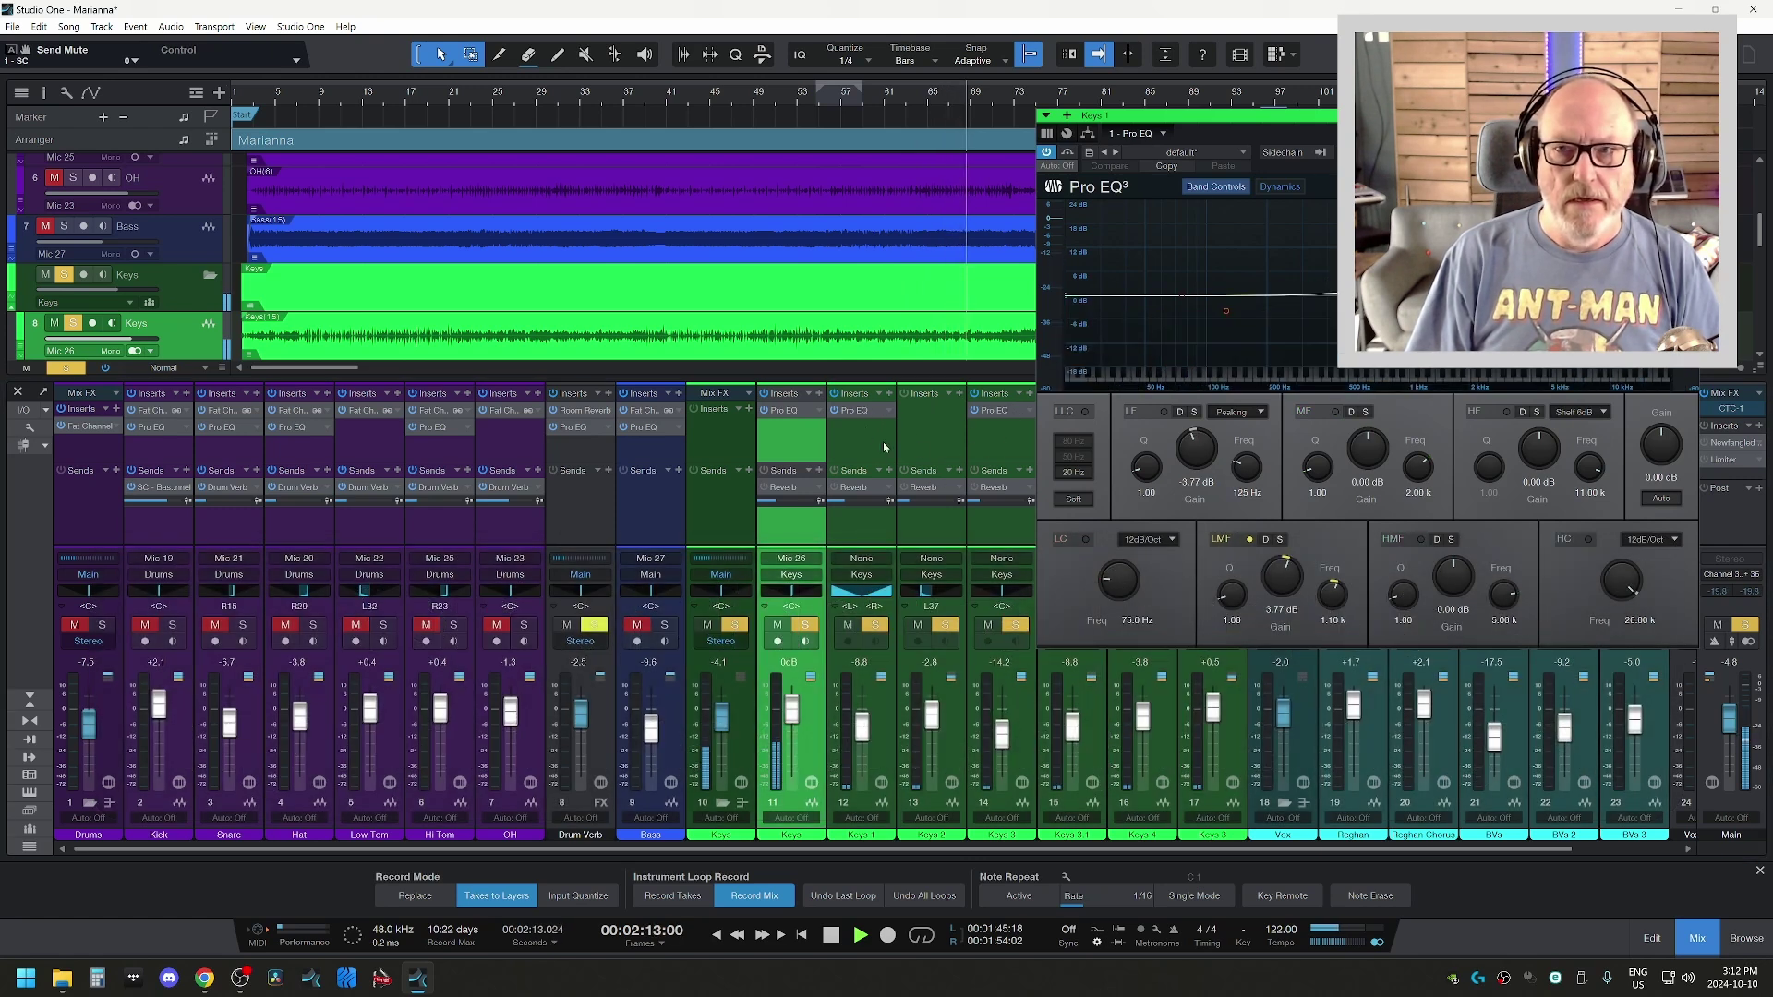
left_click(884, 445)
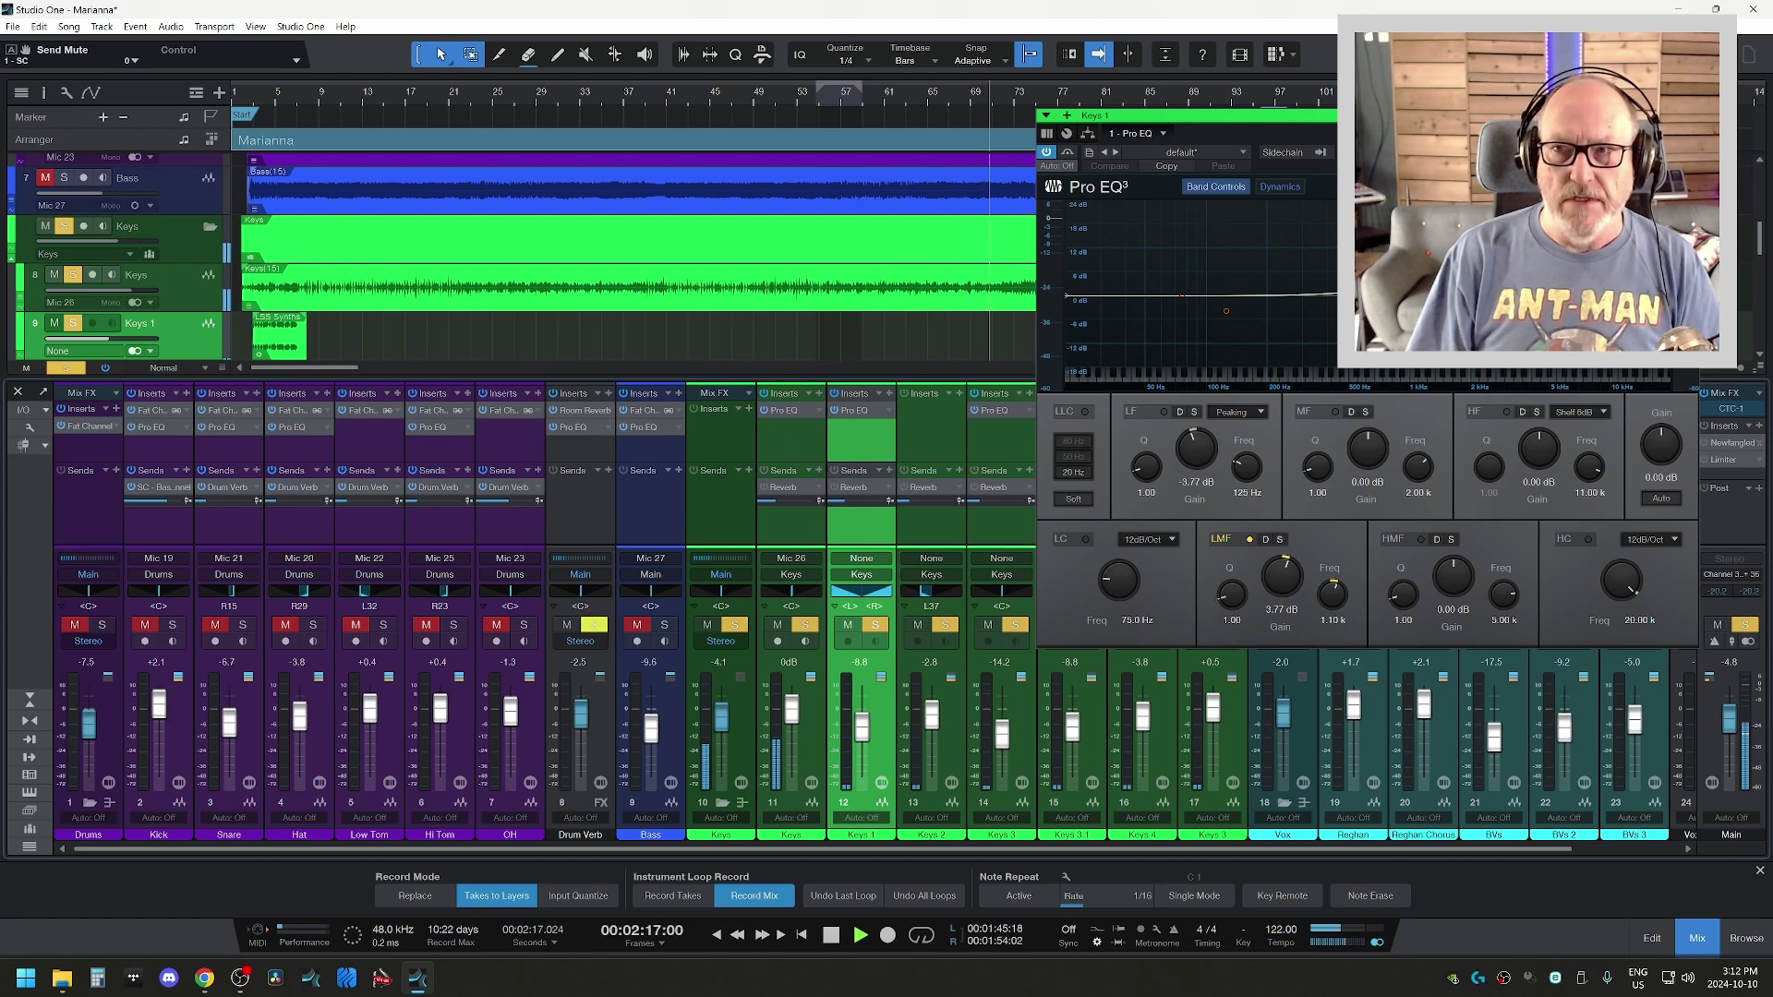
- Close the EQ window, stop playback at about 2:18, and clear all solos
key("Escape")
key("space")
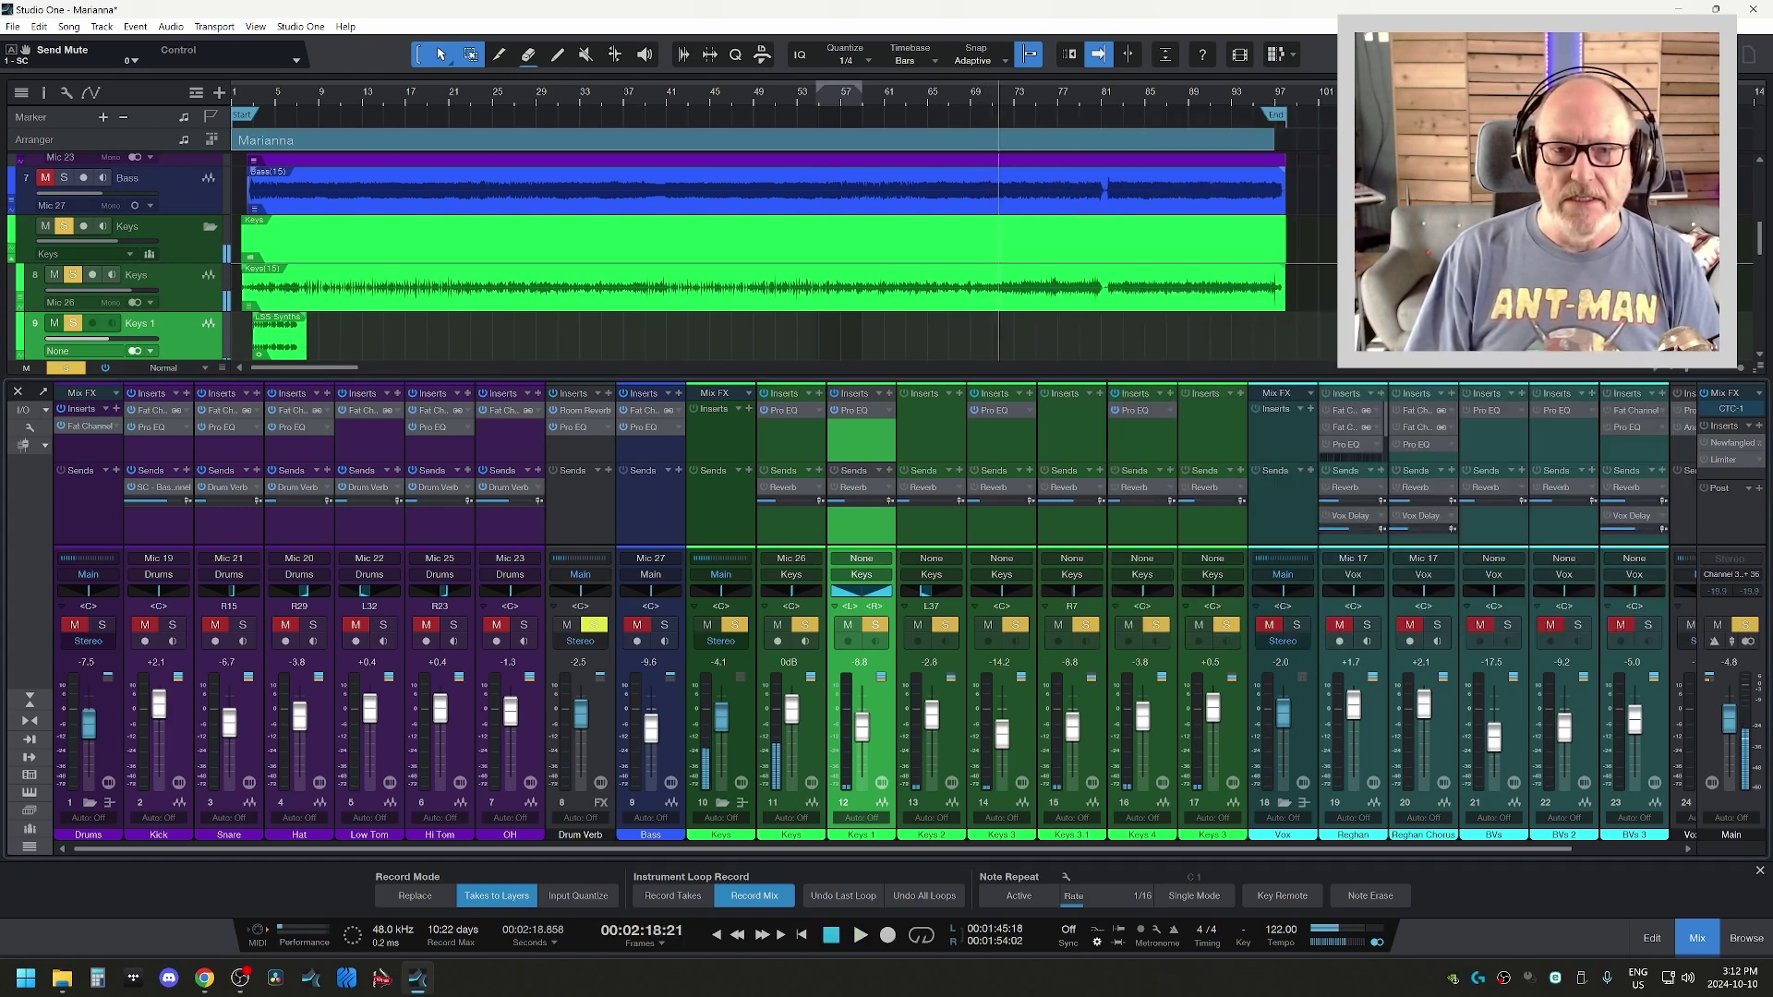
left_click(65, 367)
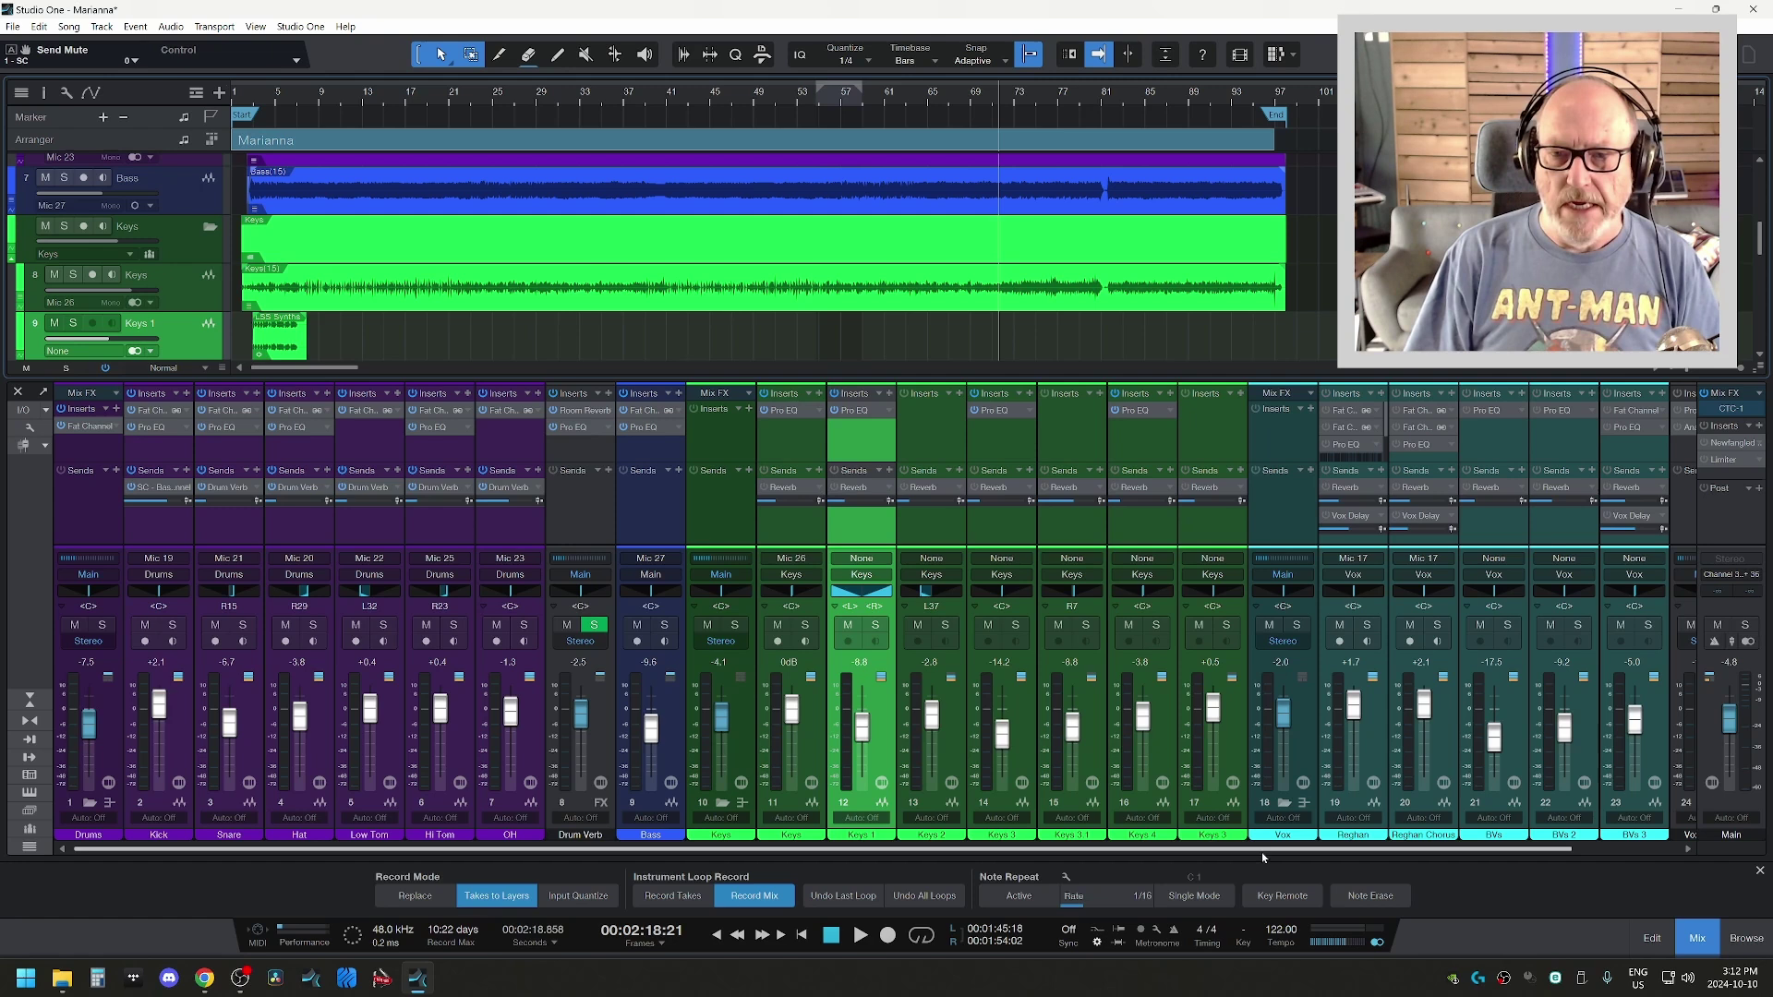
- Solo the Reghan vocal channel and play it from around bar 5
left_click_drag(1261, 851, 1388, 855)
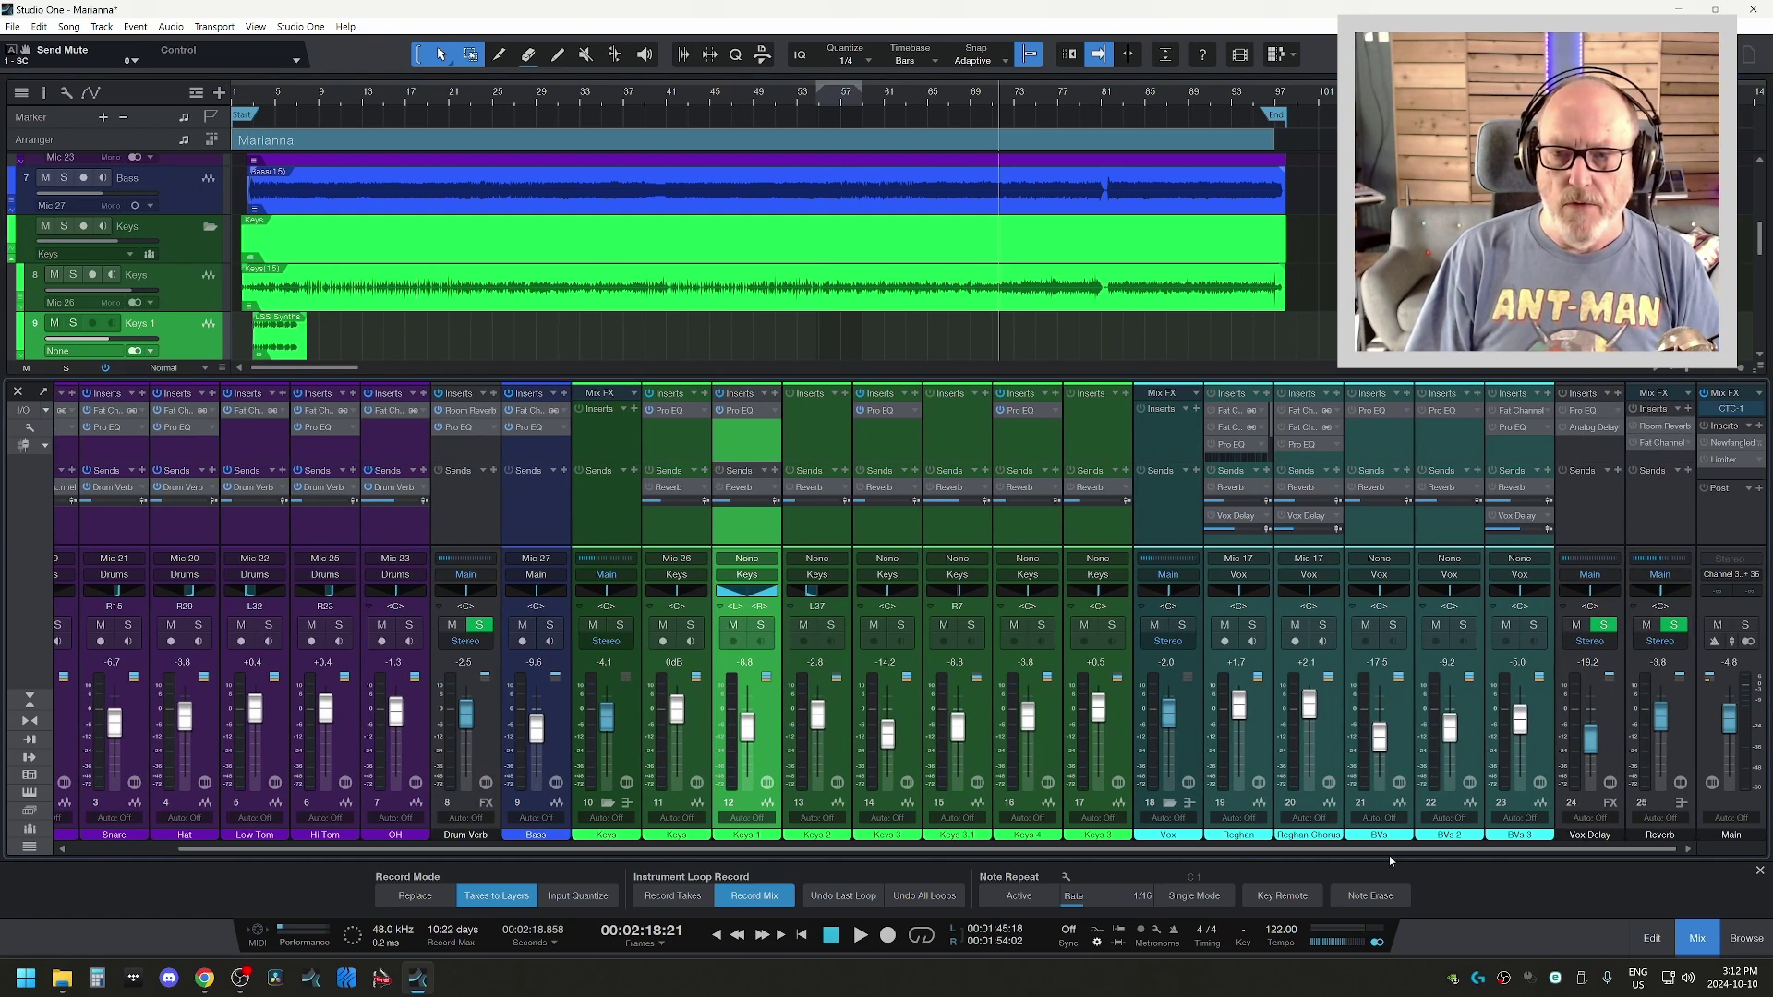
left_click(1255, 622)
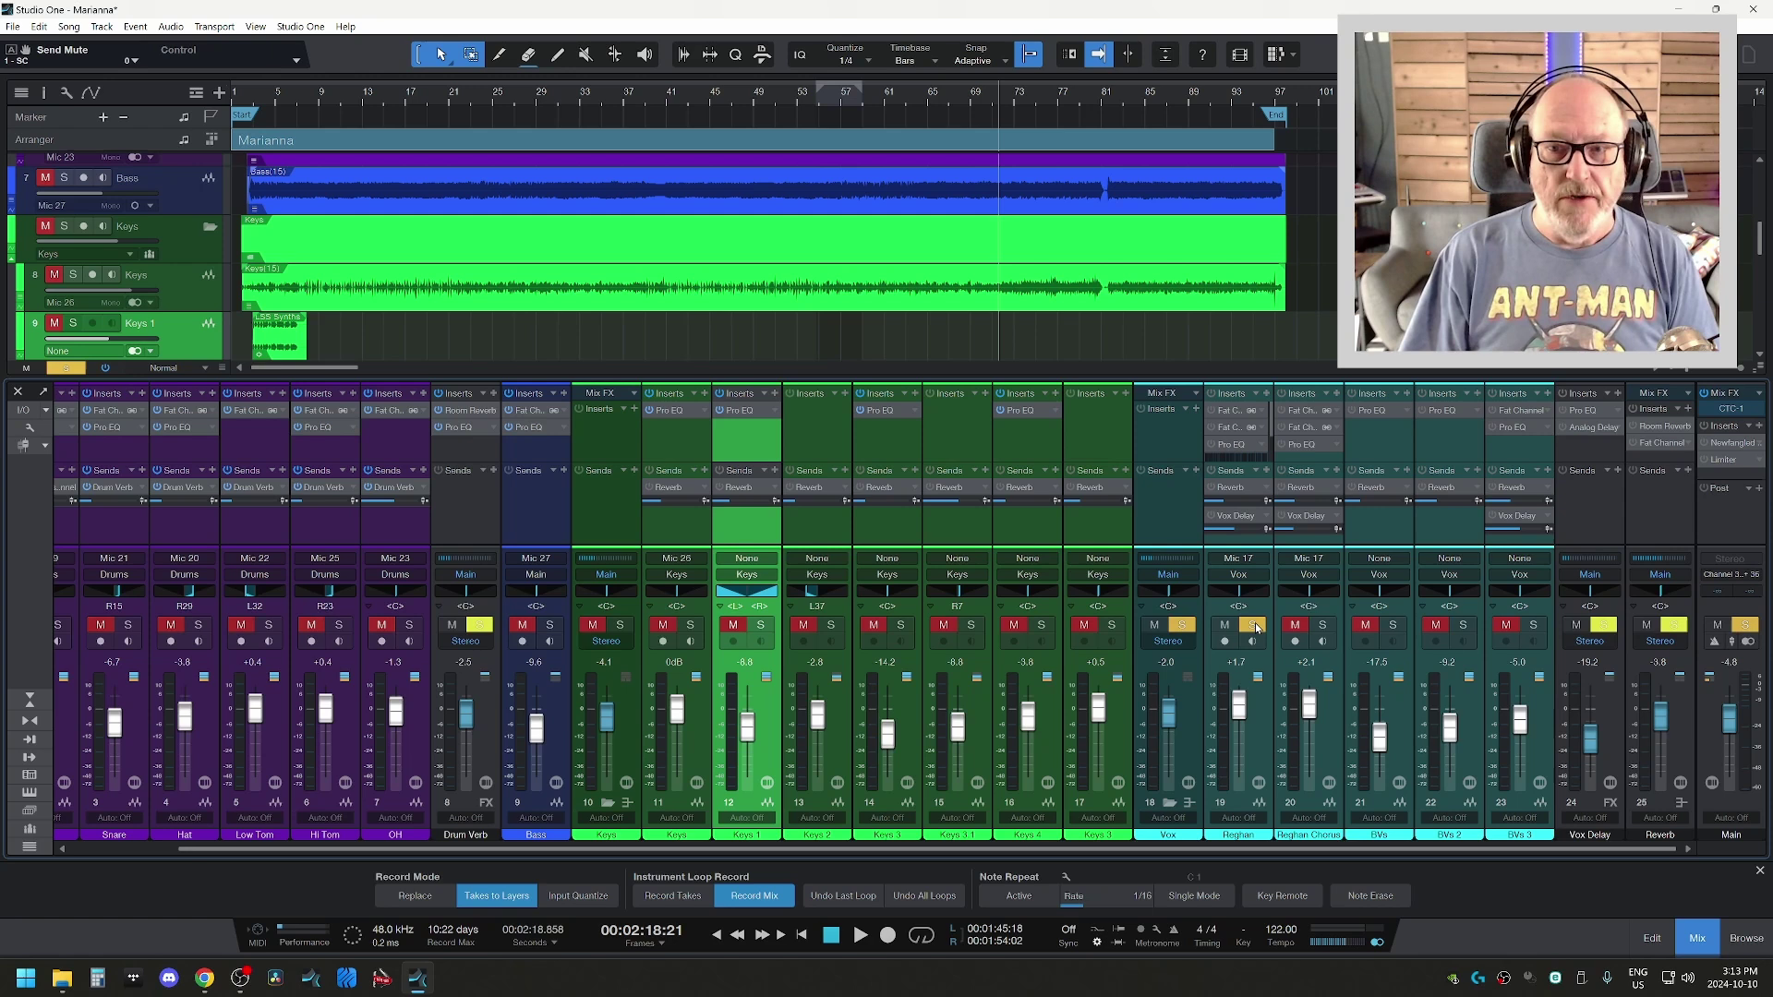
left_click(273, 93)
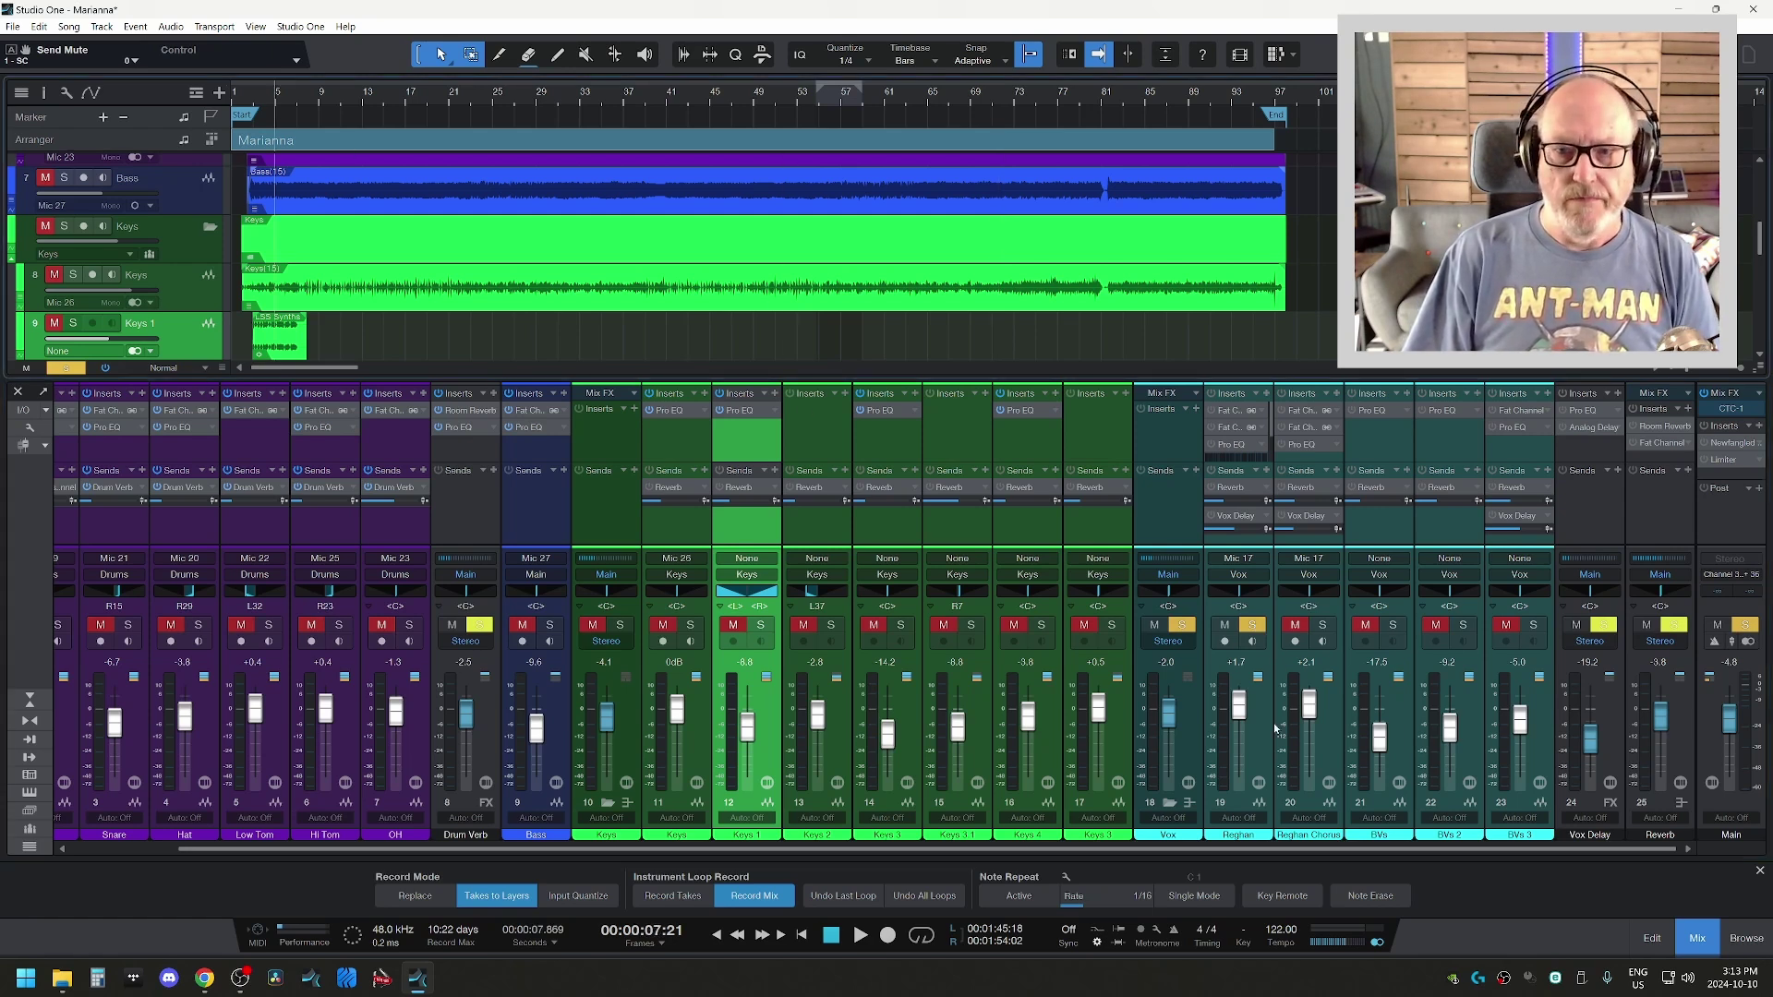
left_click(1255, 733)
key("space")
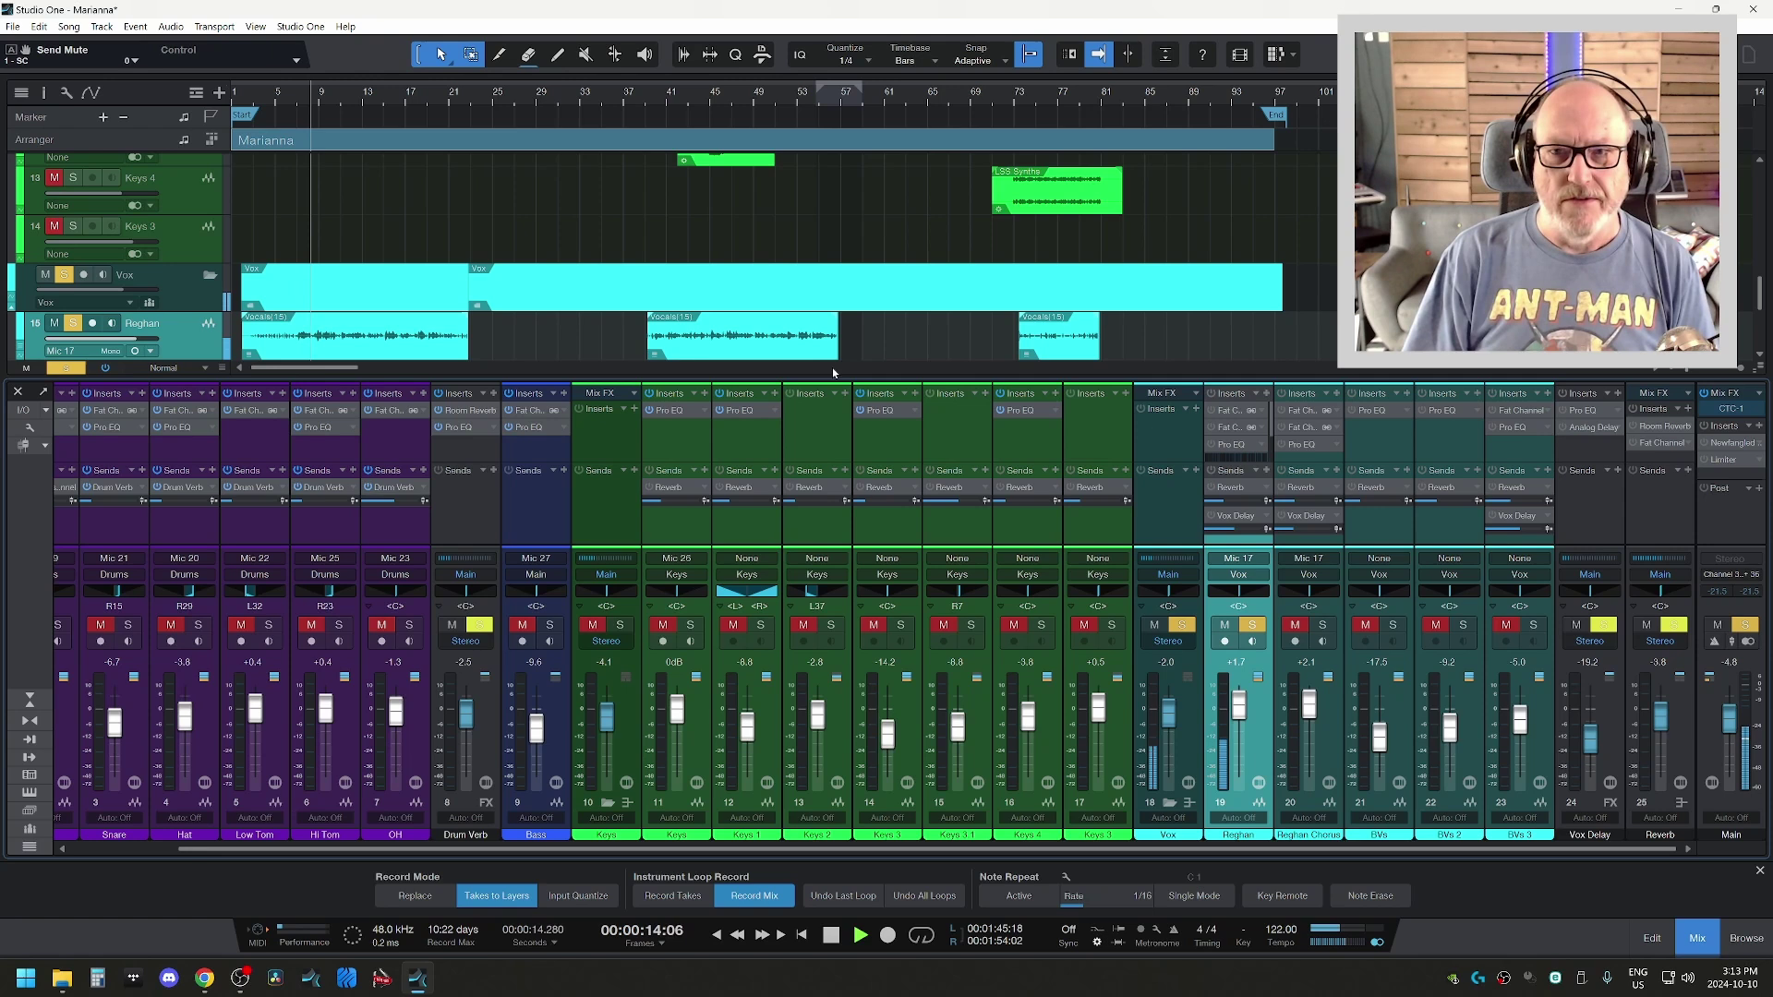
- Open the Reghan vocal's Fat Channel XT, switch it on, and compare Fat Channel 1 and 2
left_click(1228, 411)
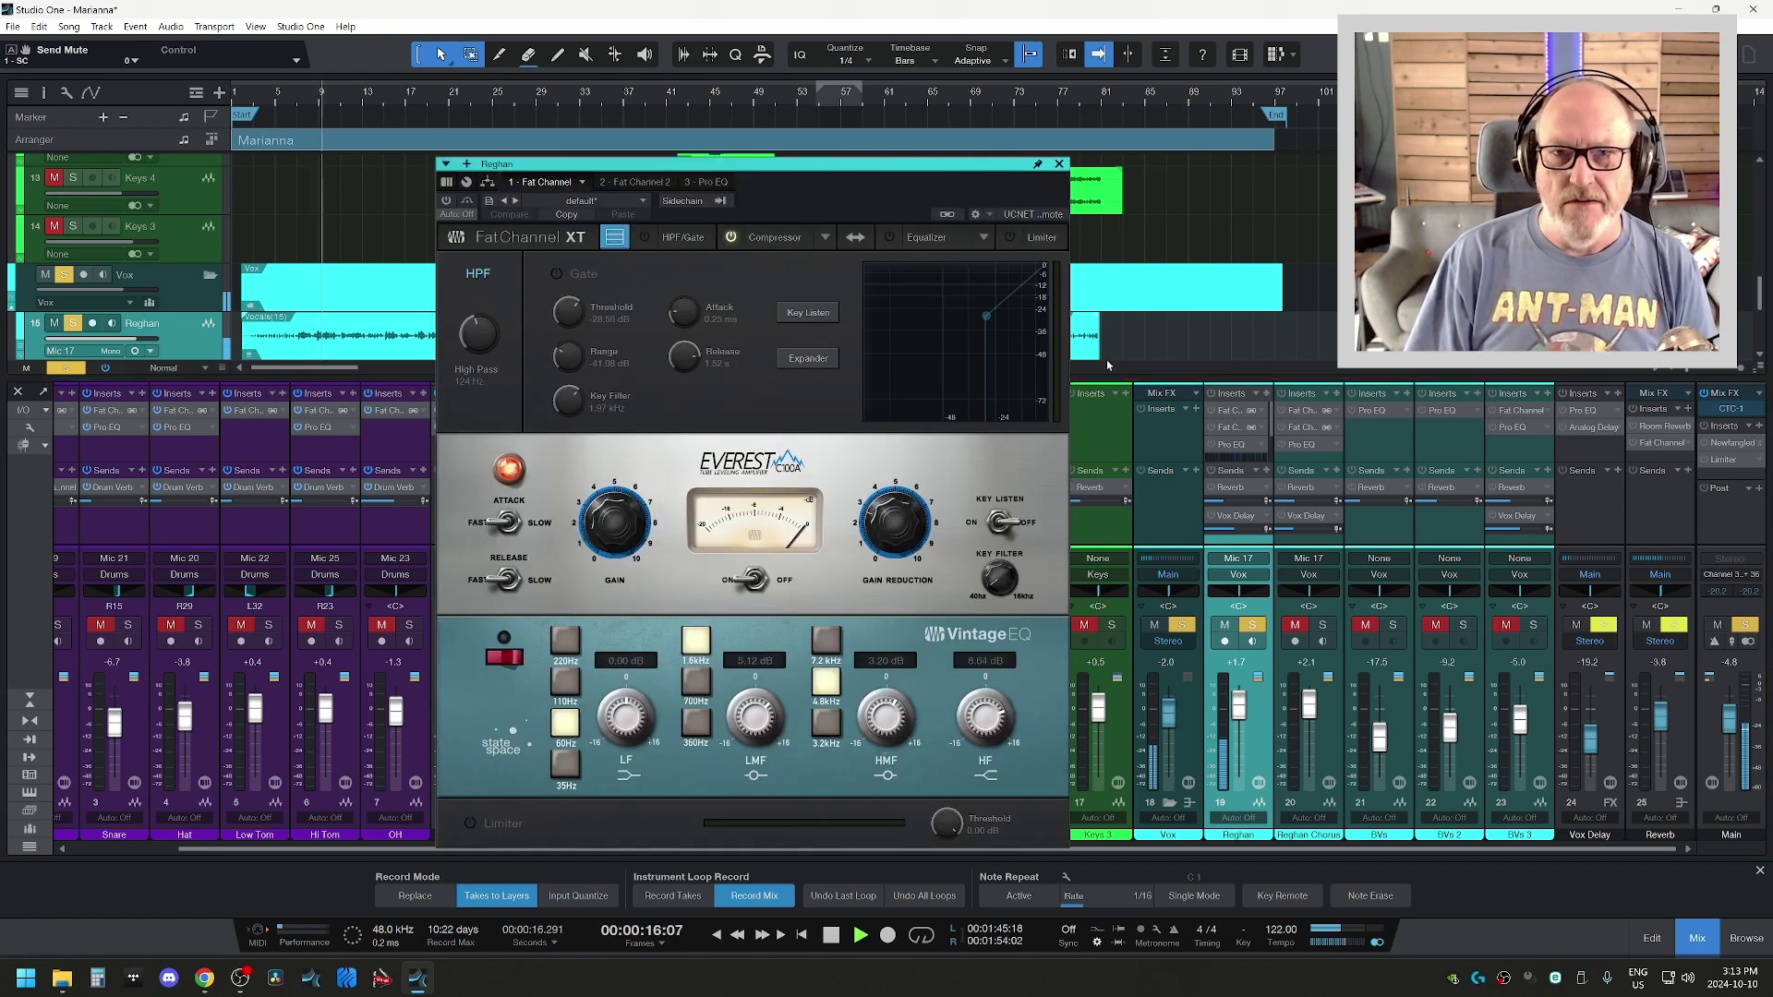
left_click(447, 201)
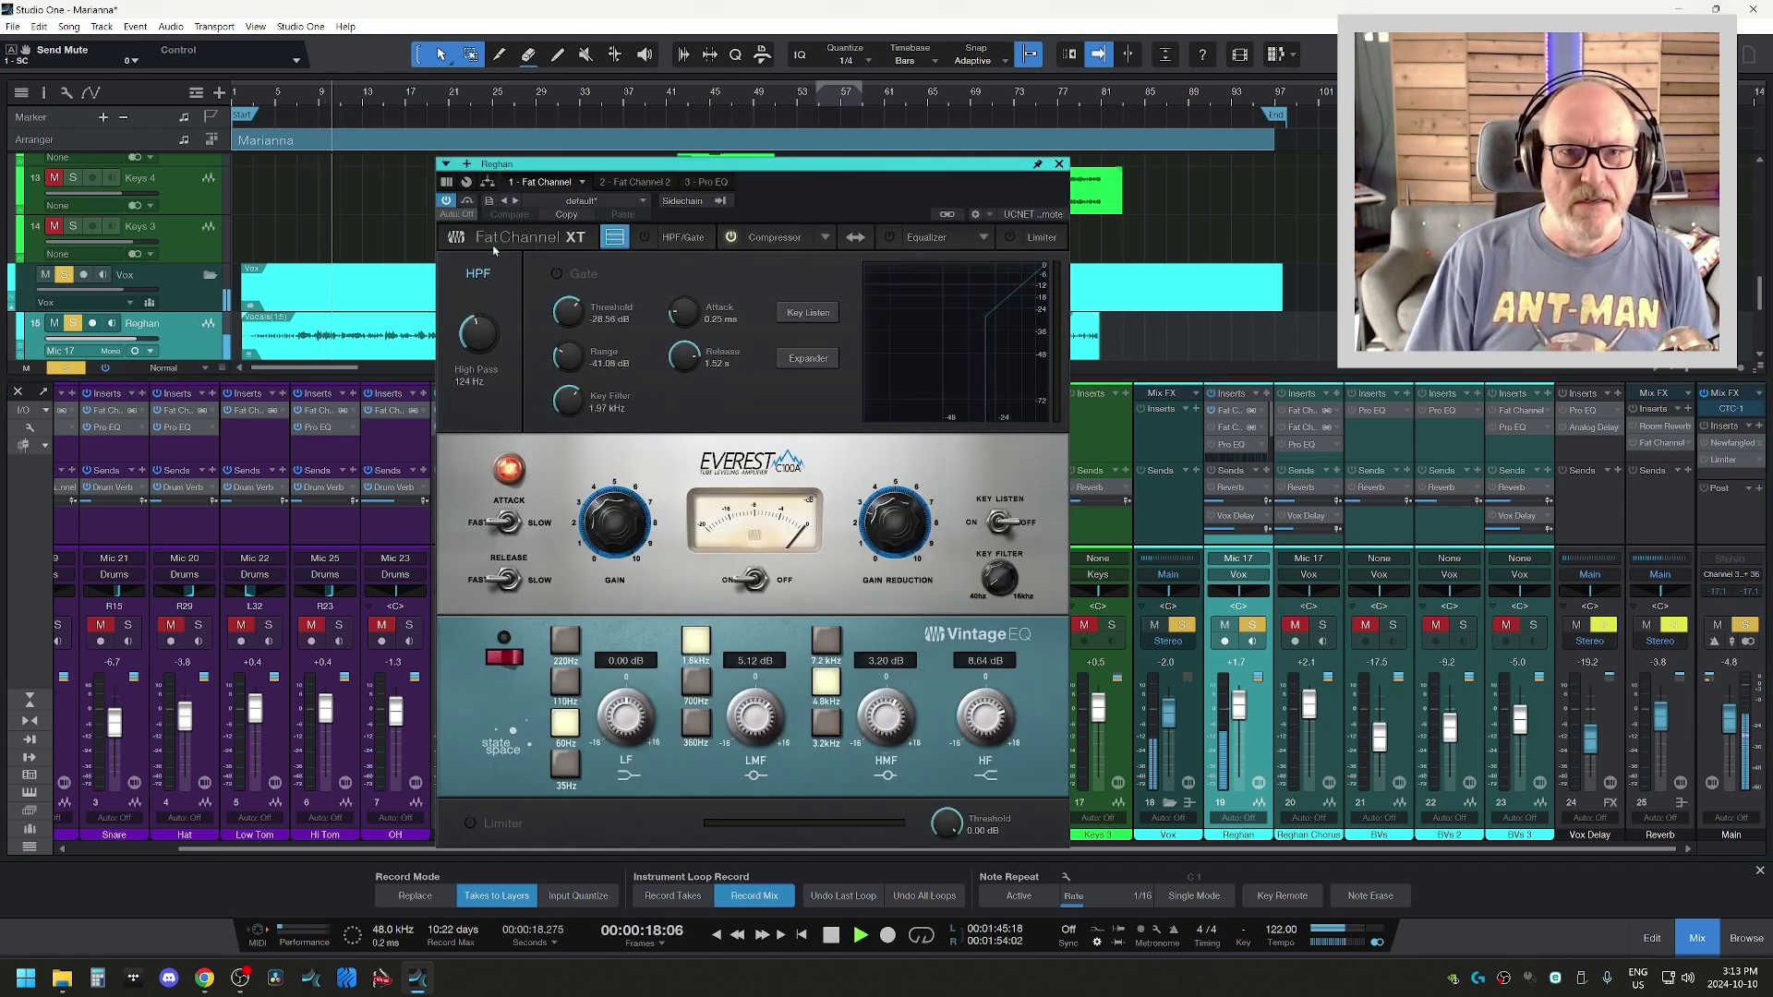
left_click(628, 182)
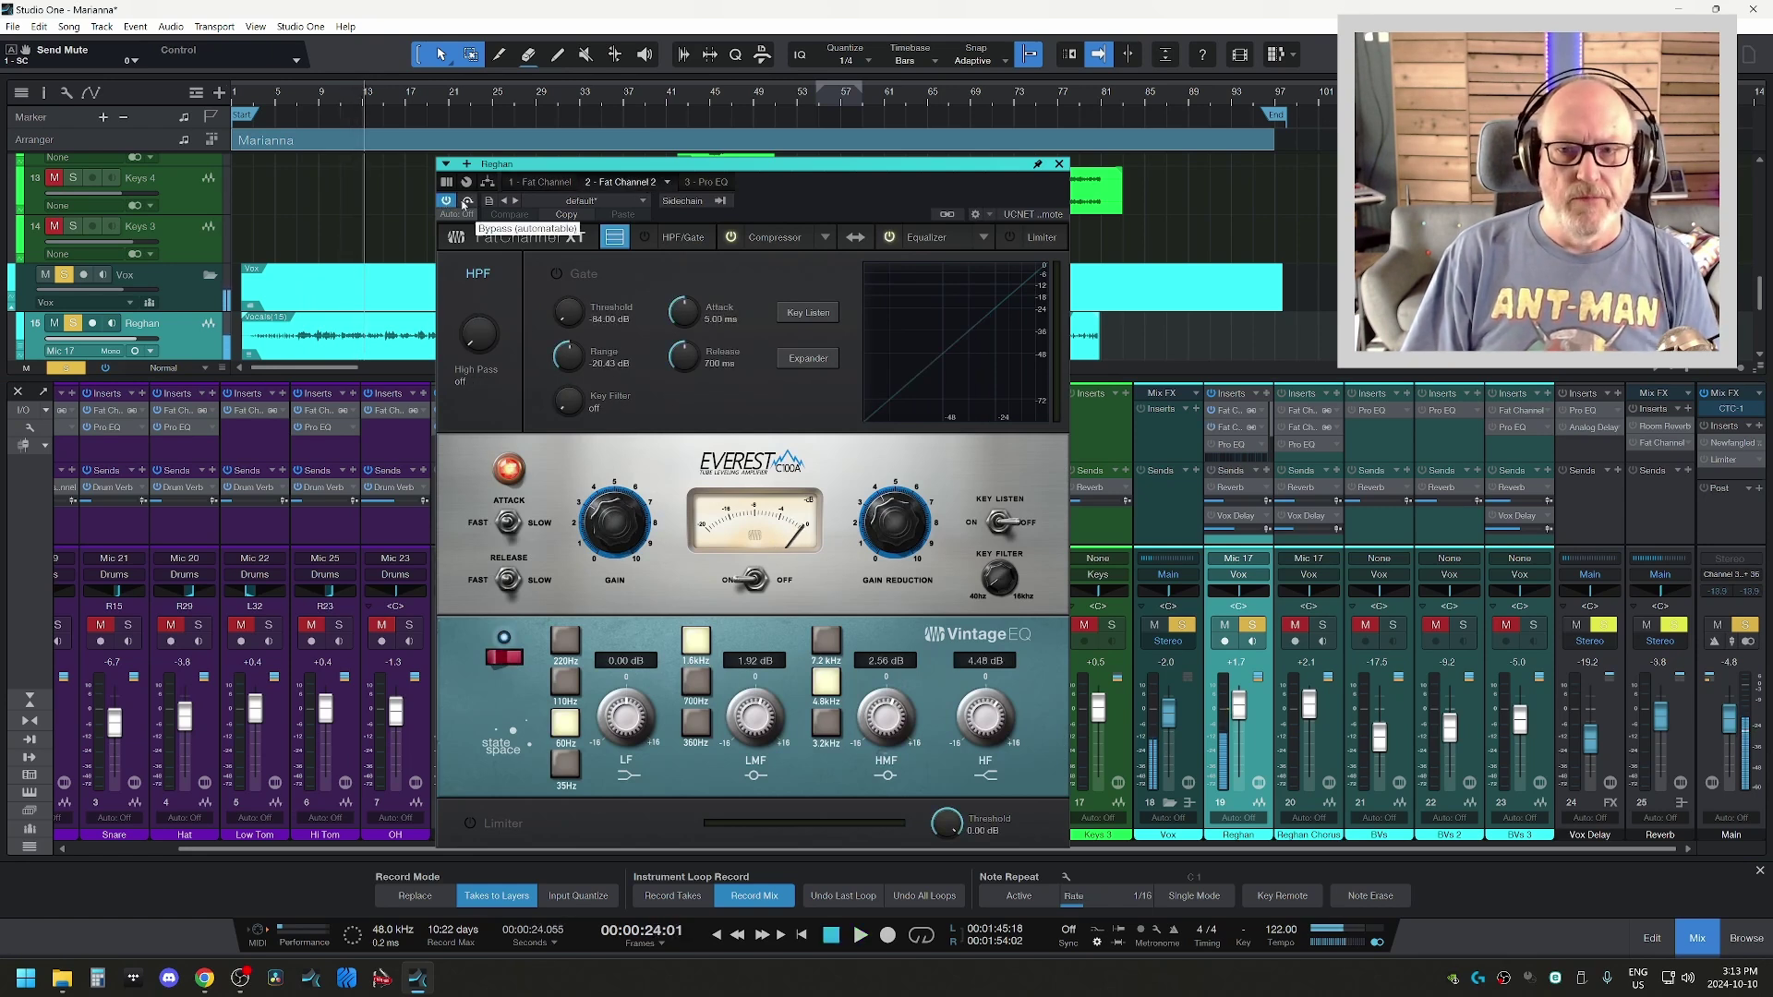
left_click(552, 184)
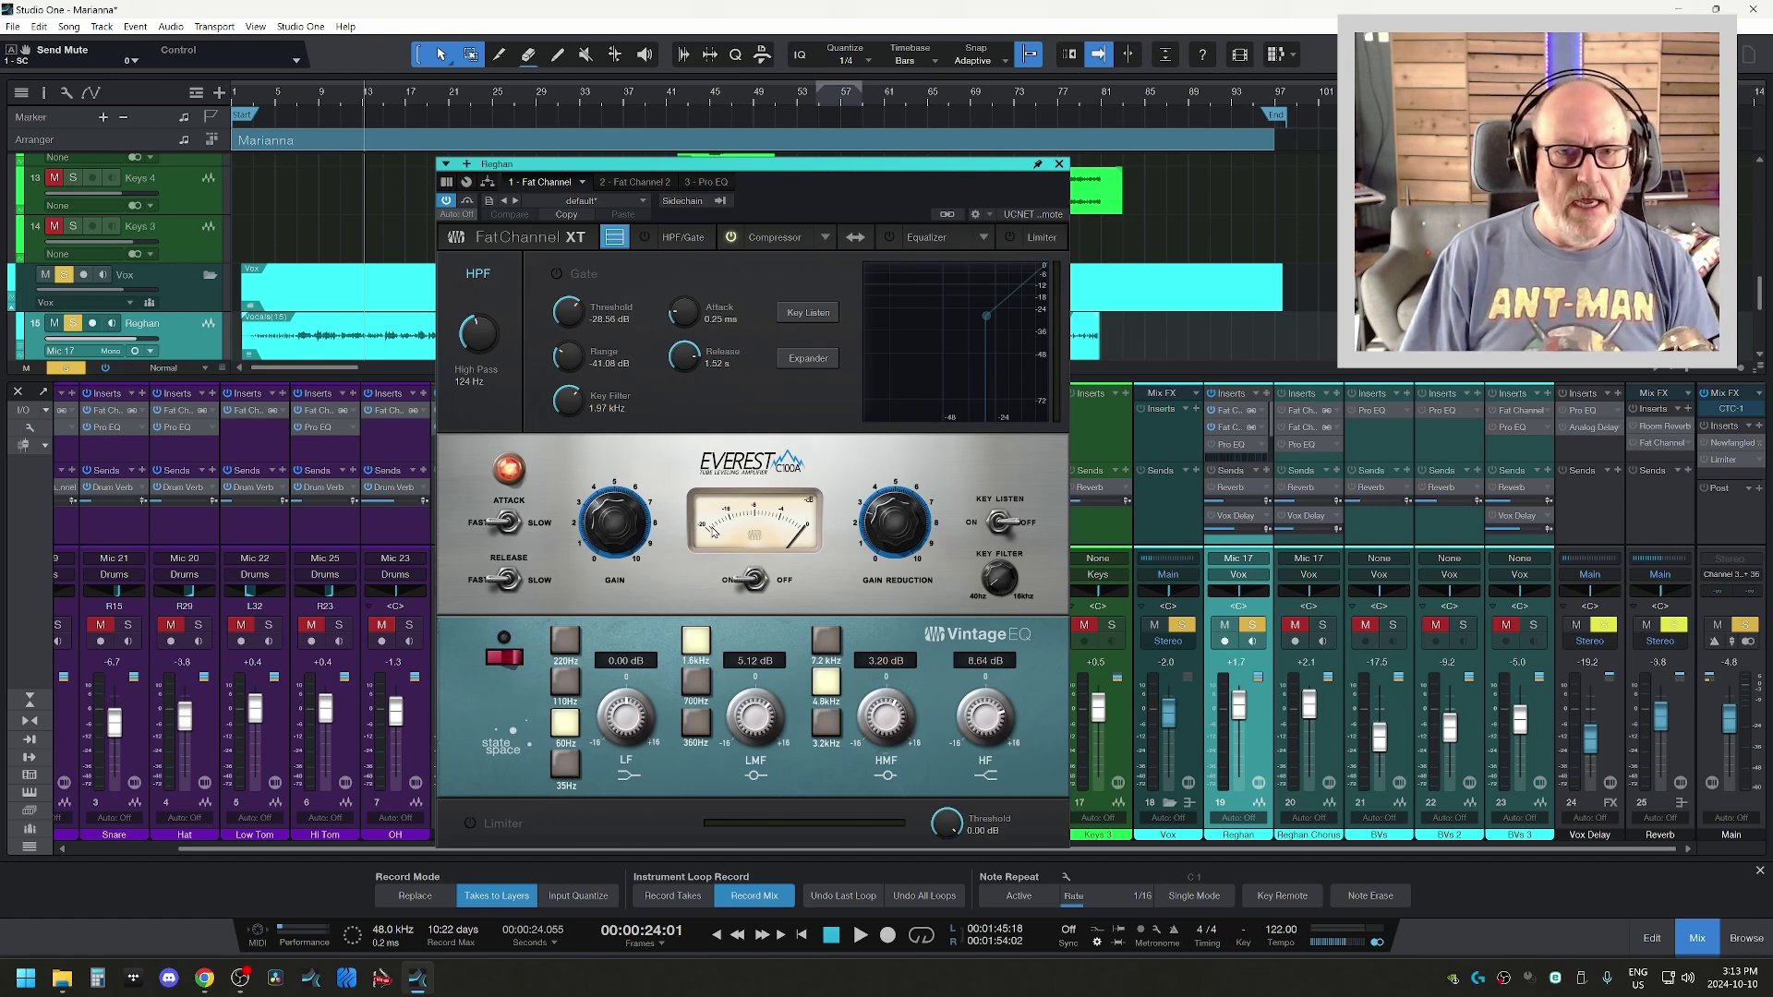
- Compare Fat Channel 2 during playback, then bring up the vocal's Pro EQ cutting below 135 Hz
key("space")
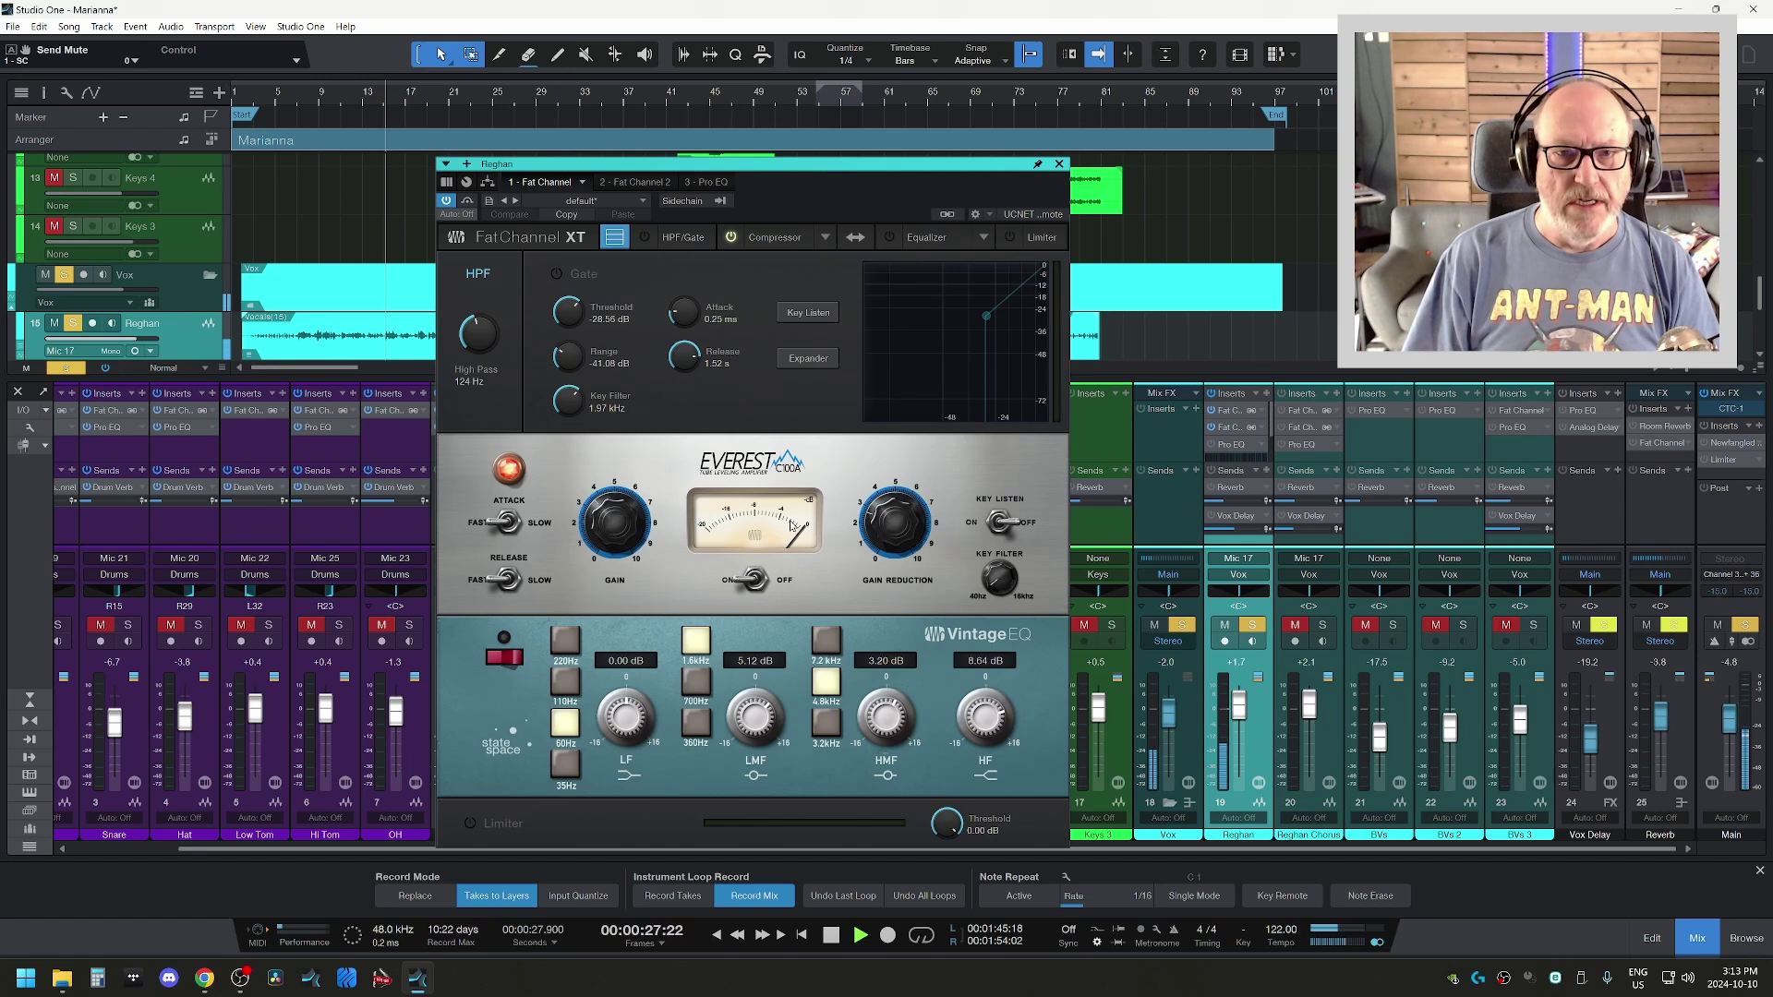
left_click(628, 182)
key("space")
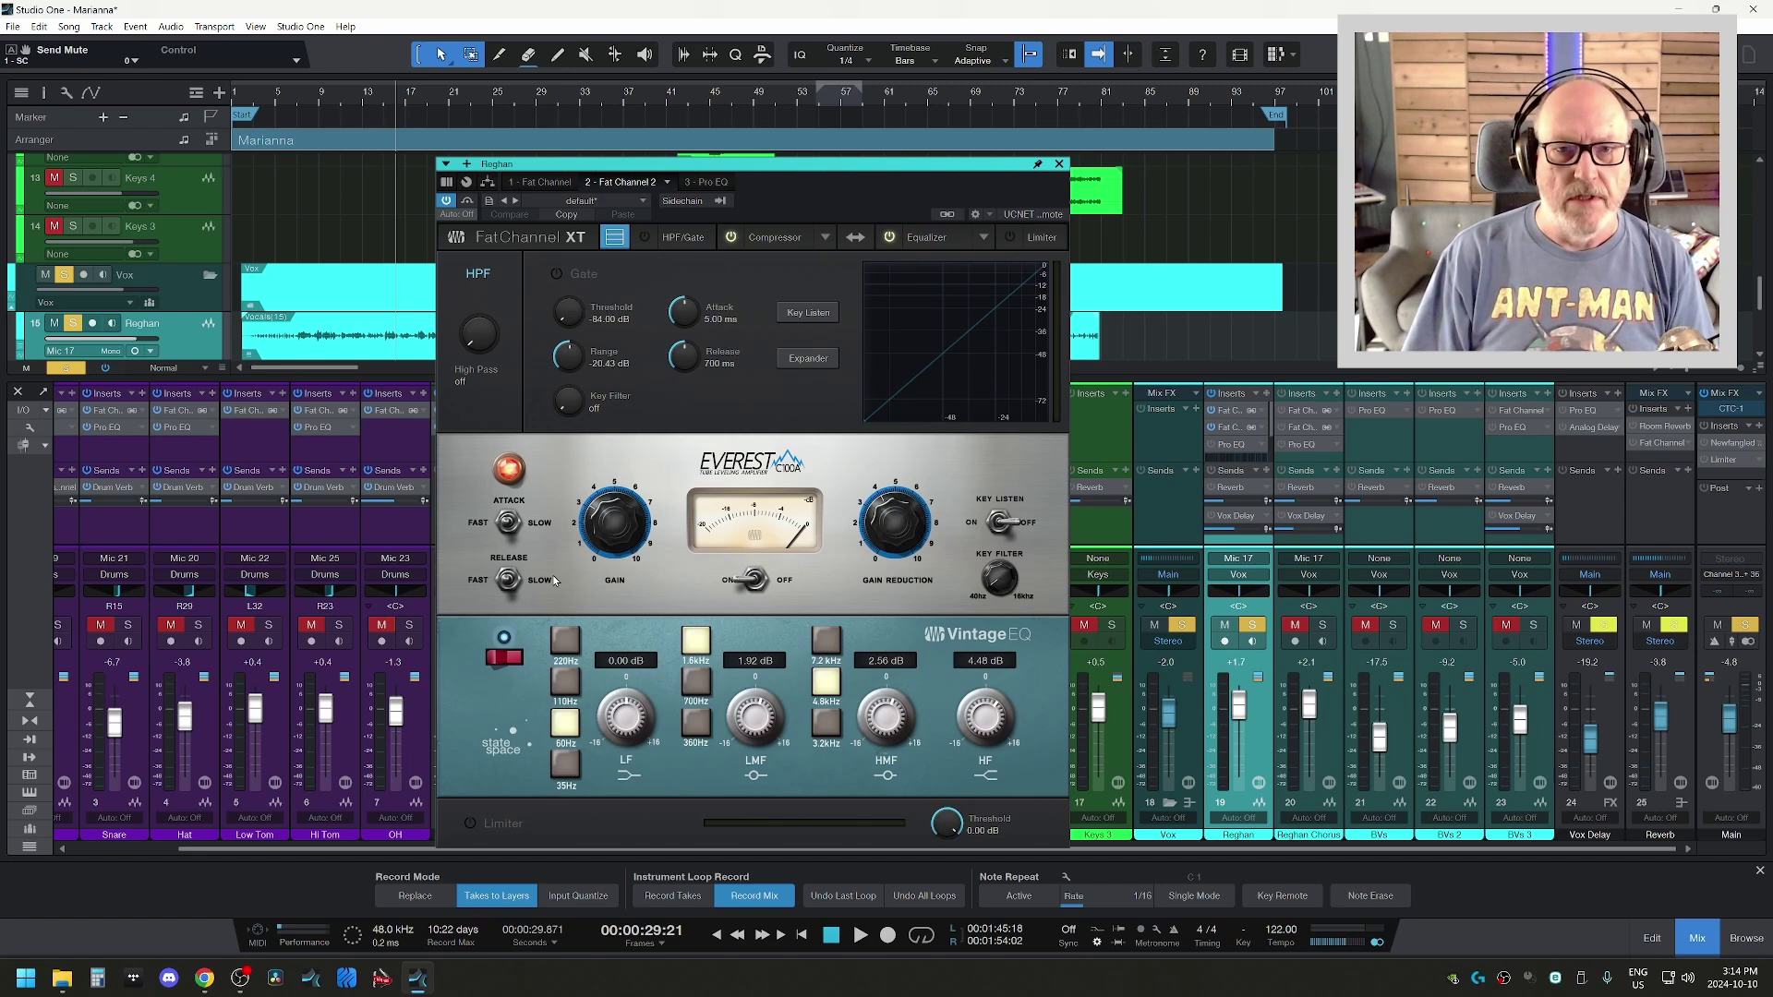
key("space")
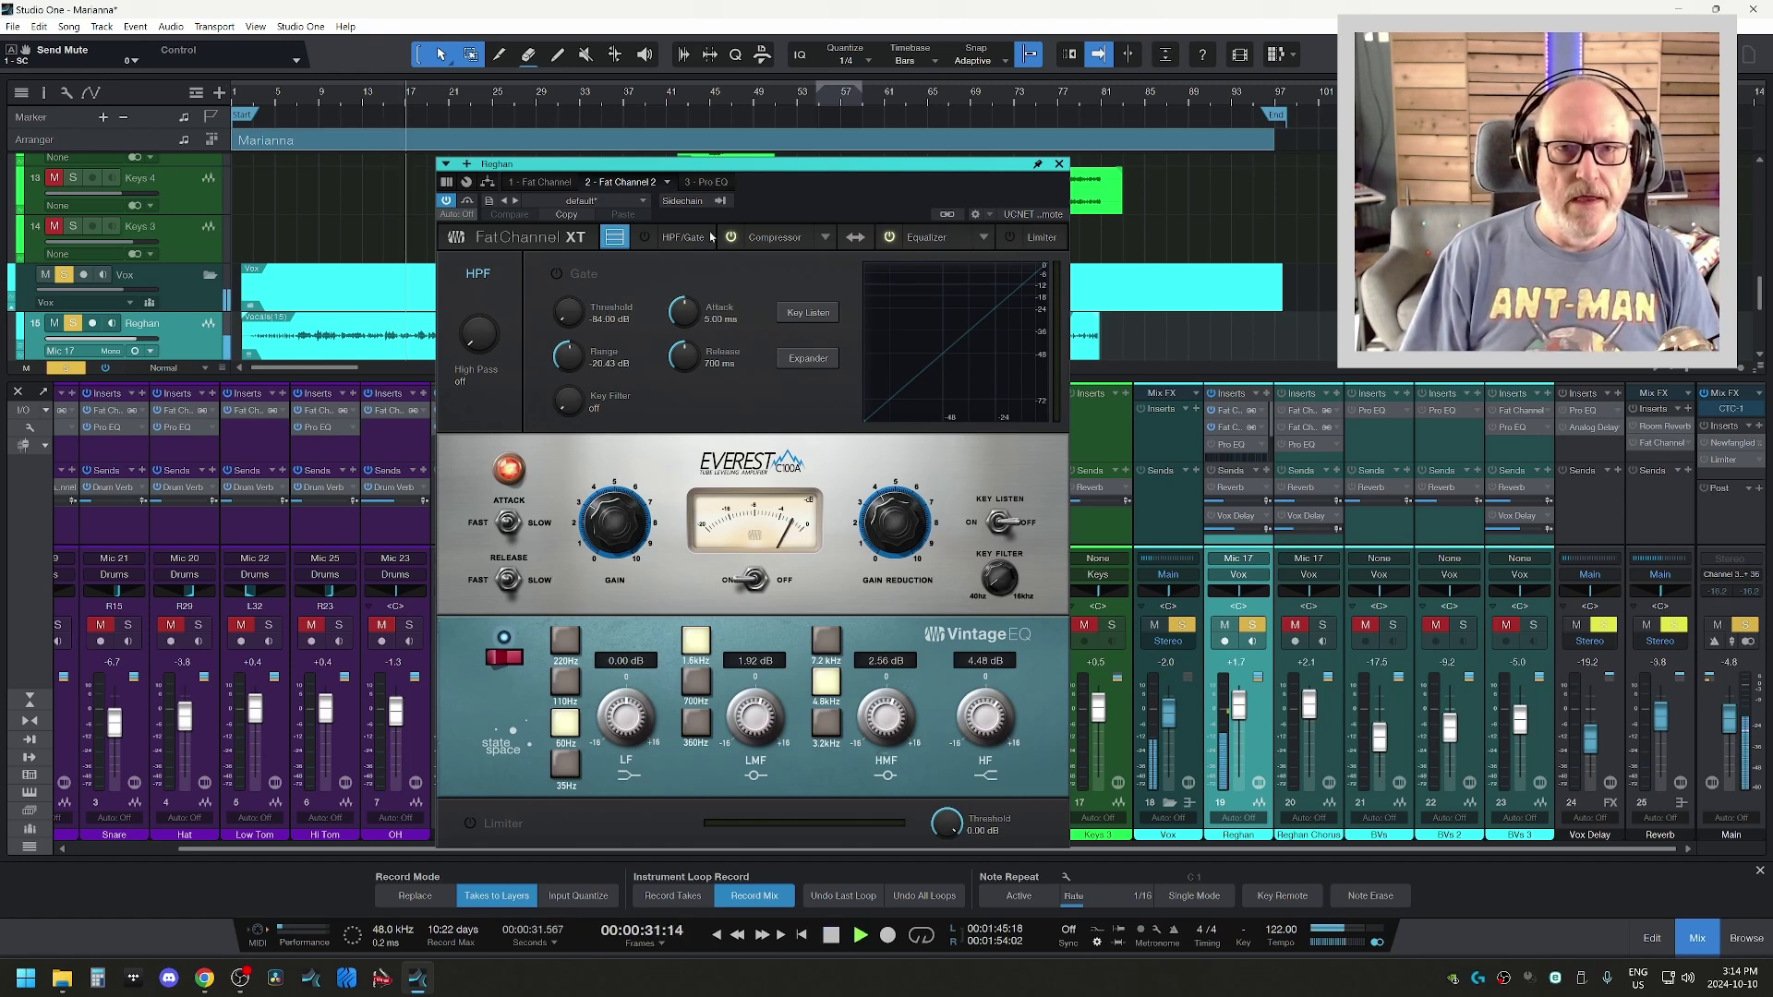
left_click(693, 182)
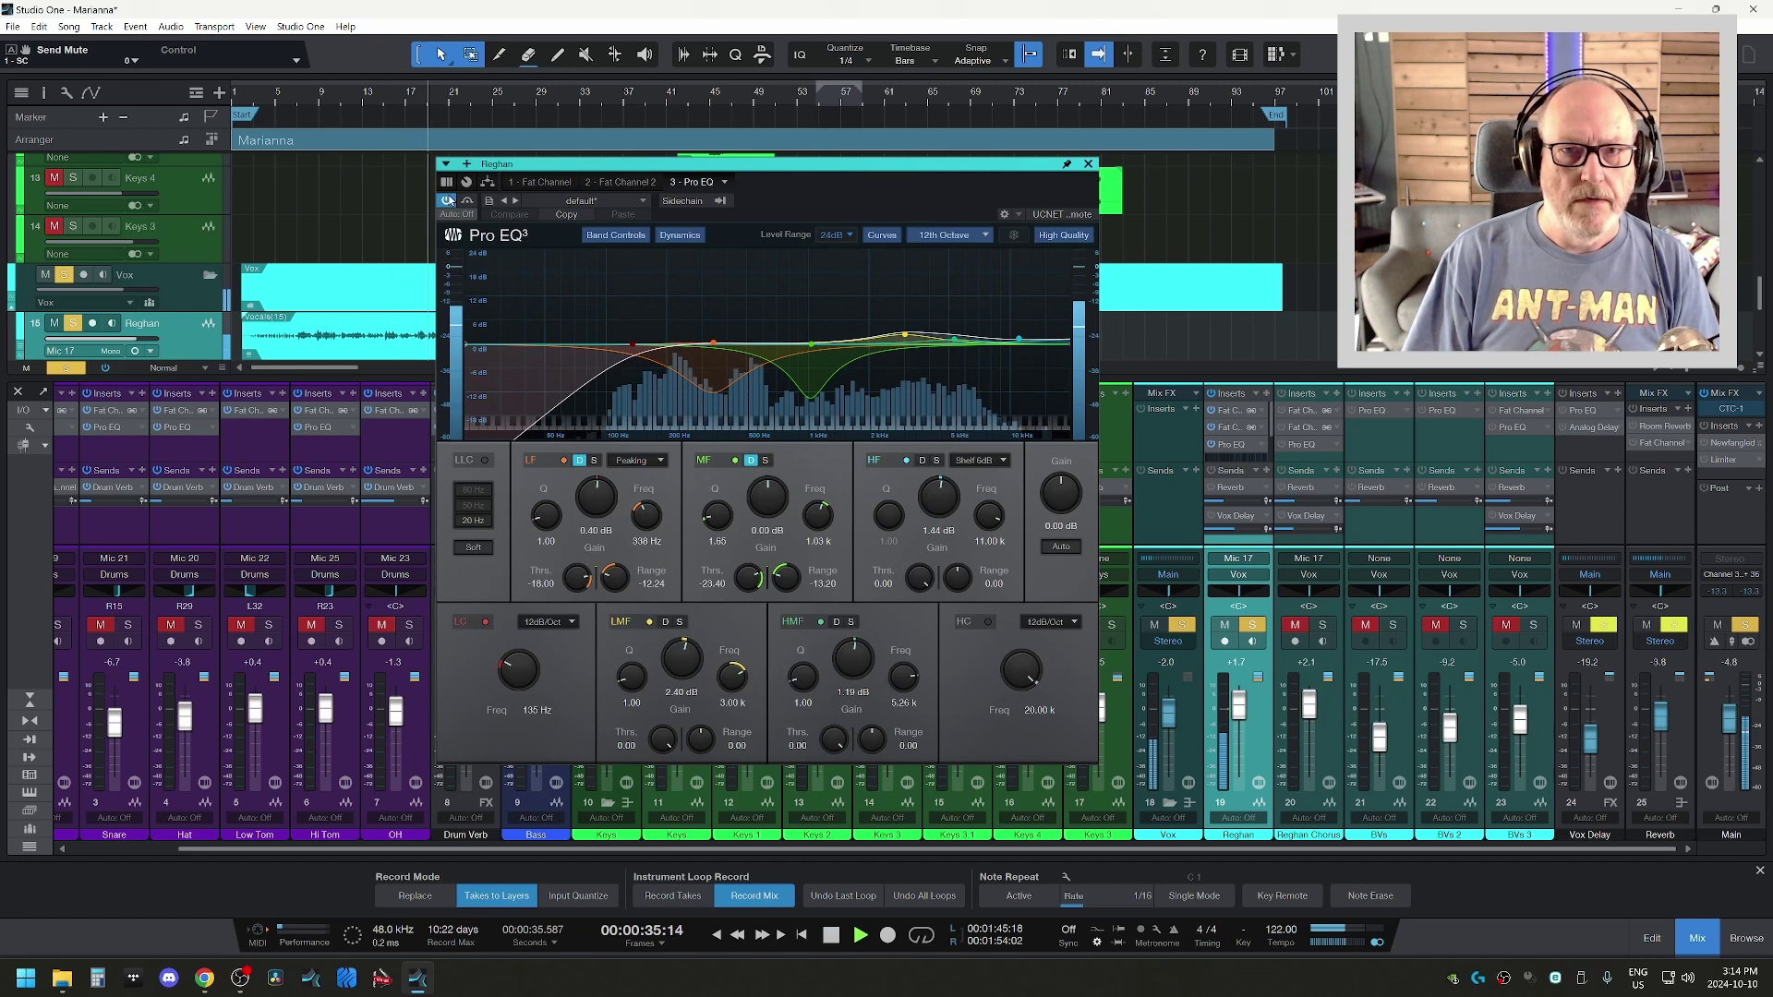
- Audition the vocal Pro EQ's spectrum and move the EQ window aside to uncover tracks
key("space")
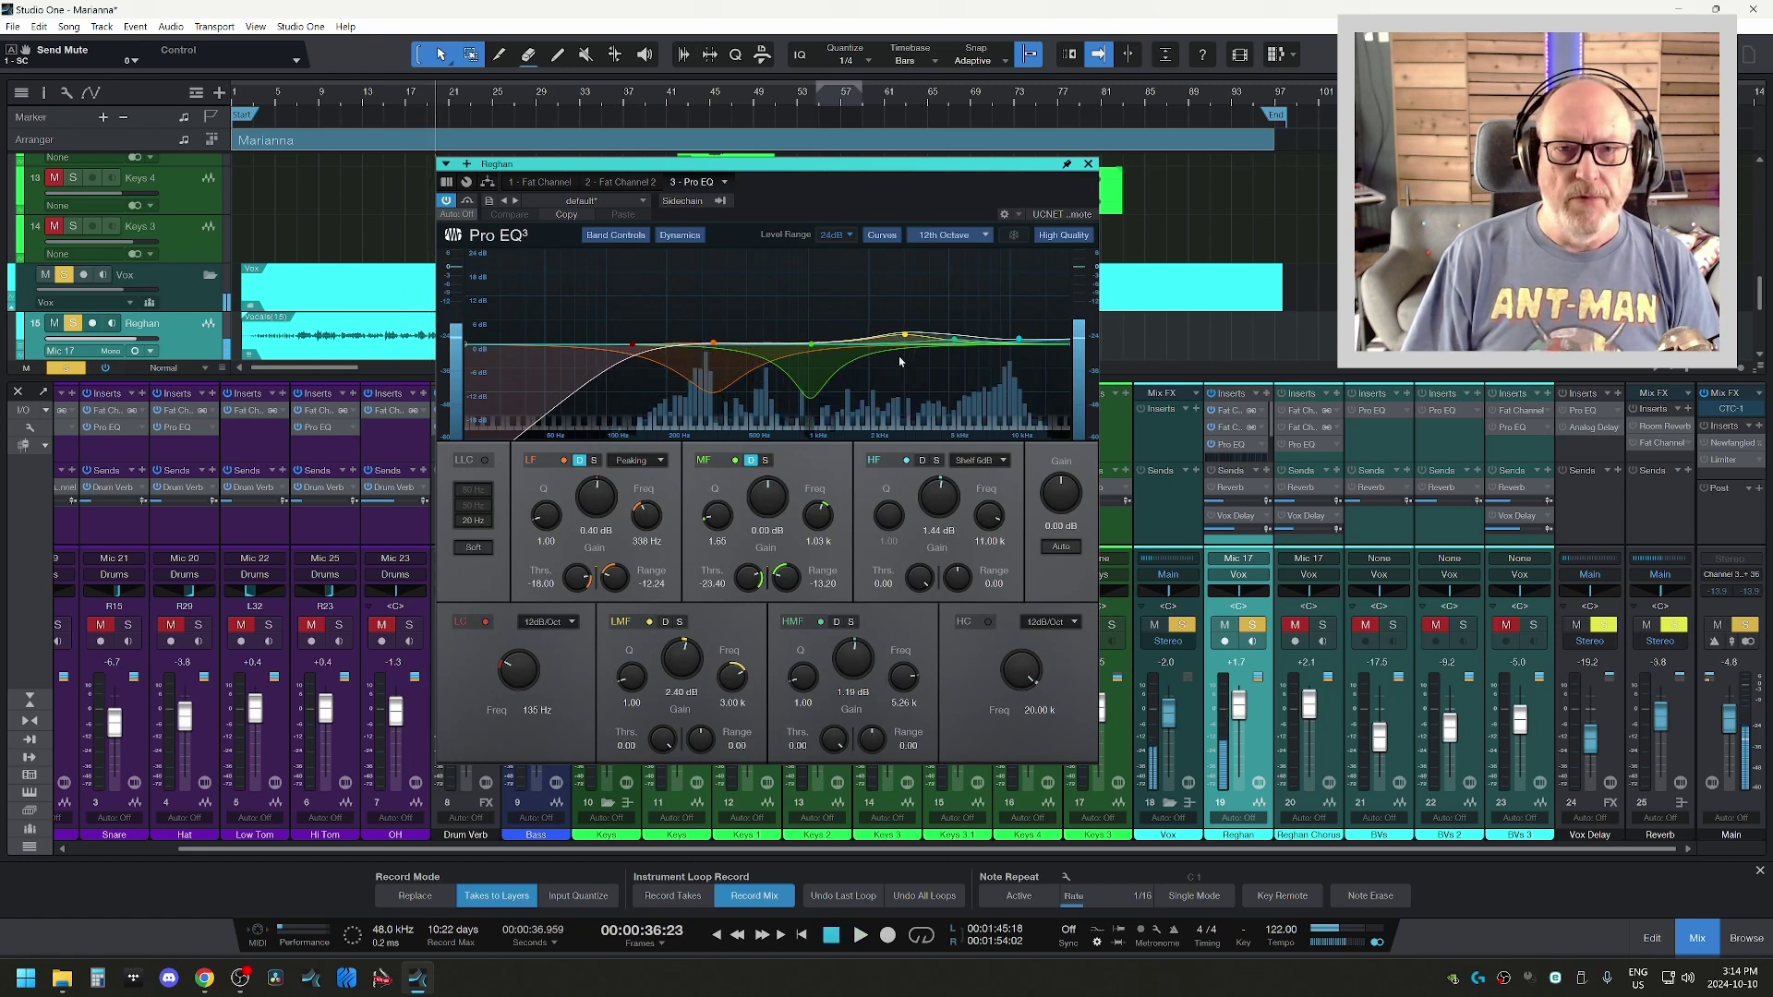
key("space")
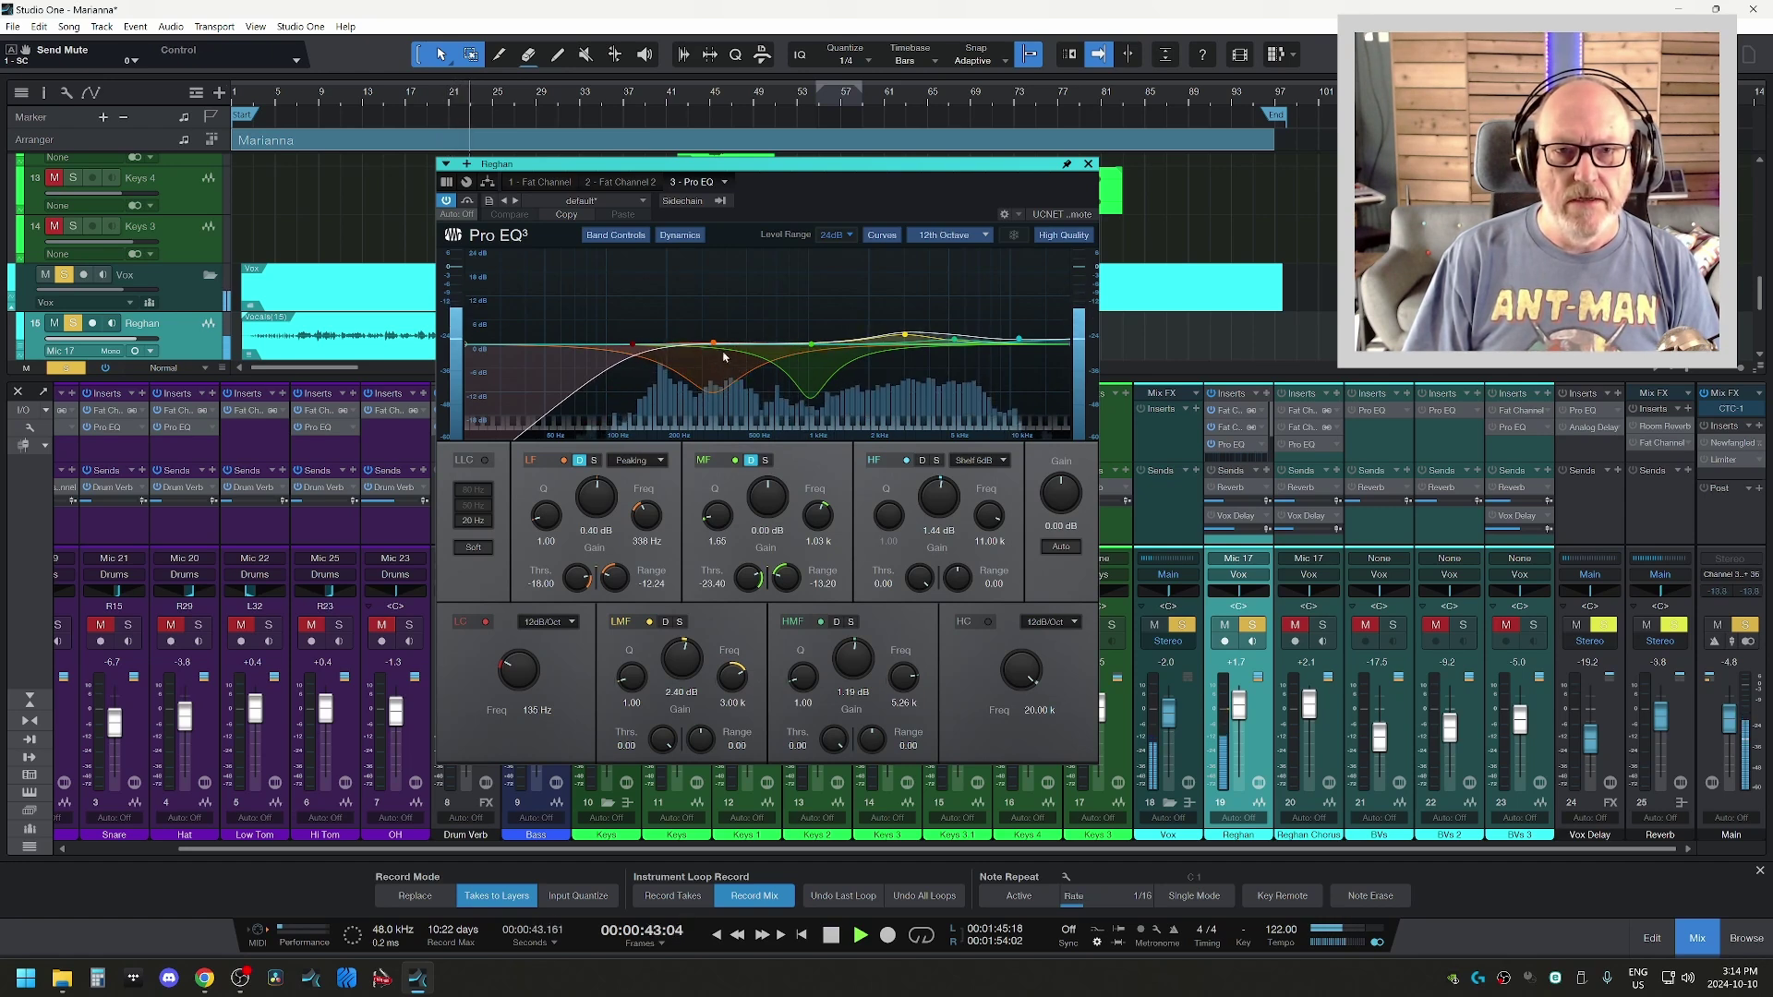
key("space")
key("space")
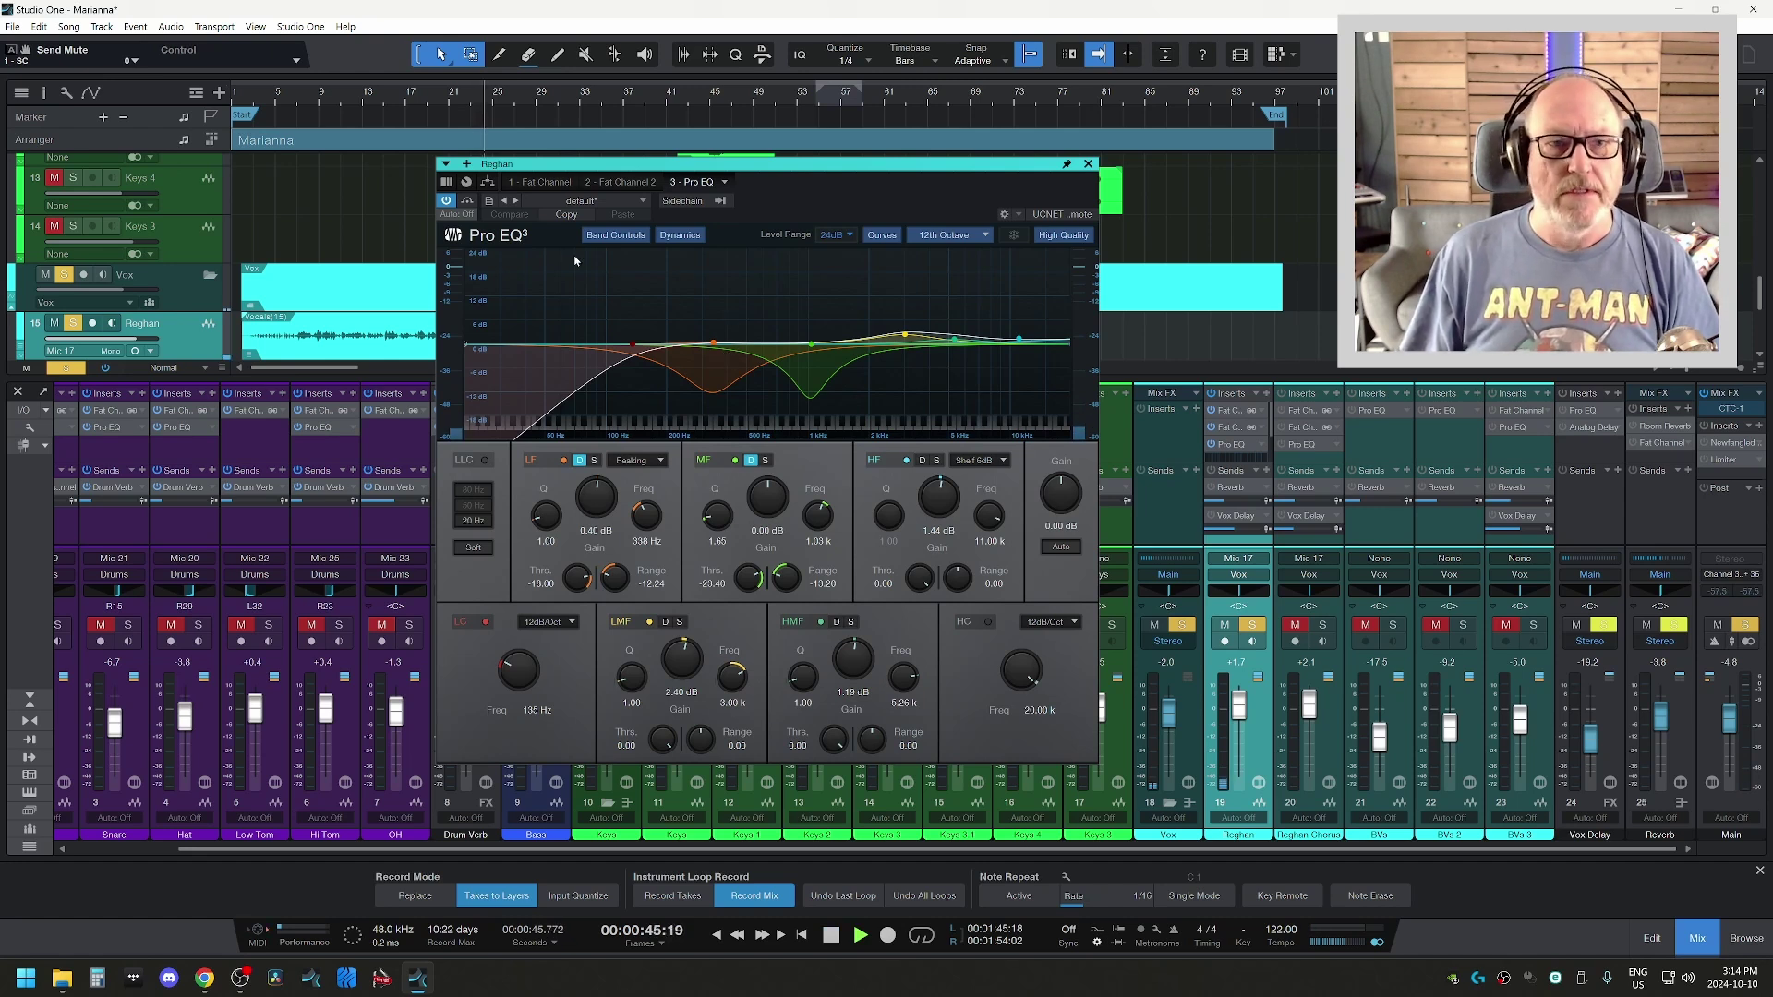
key("space")
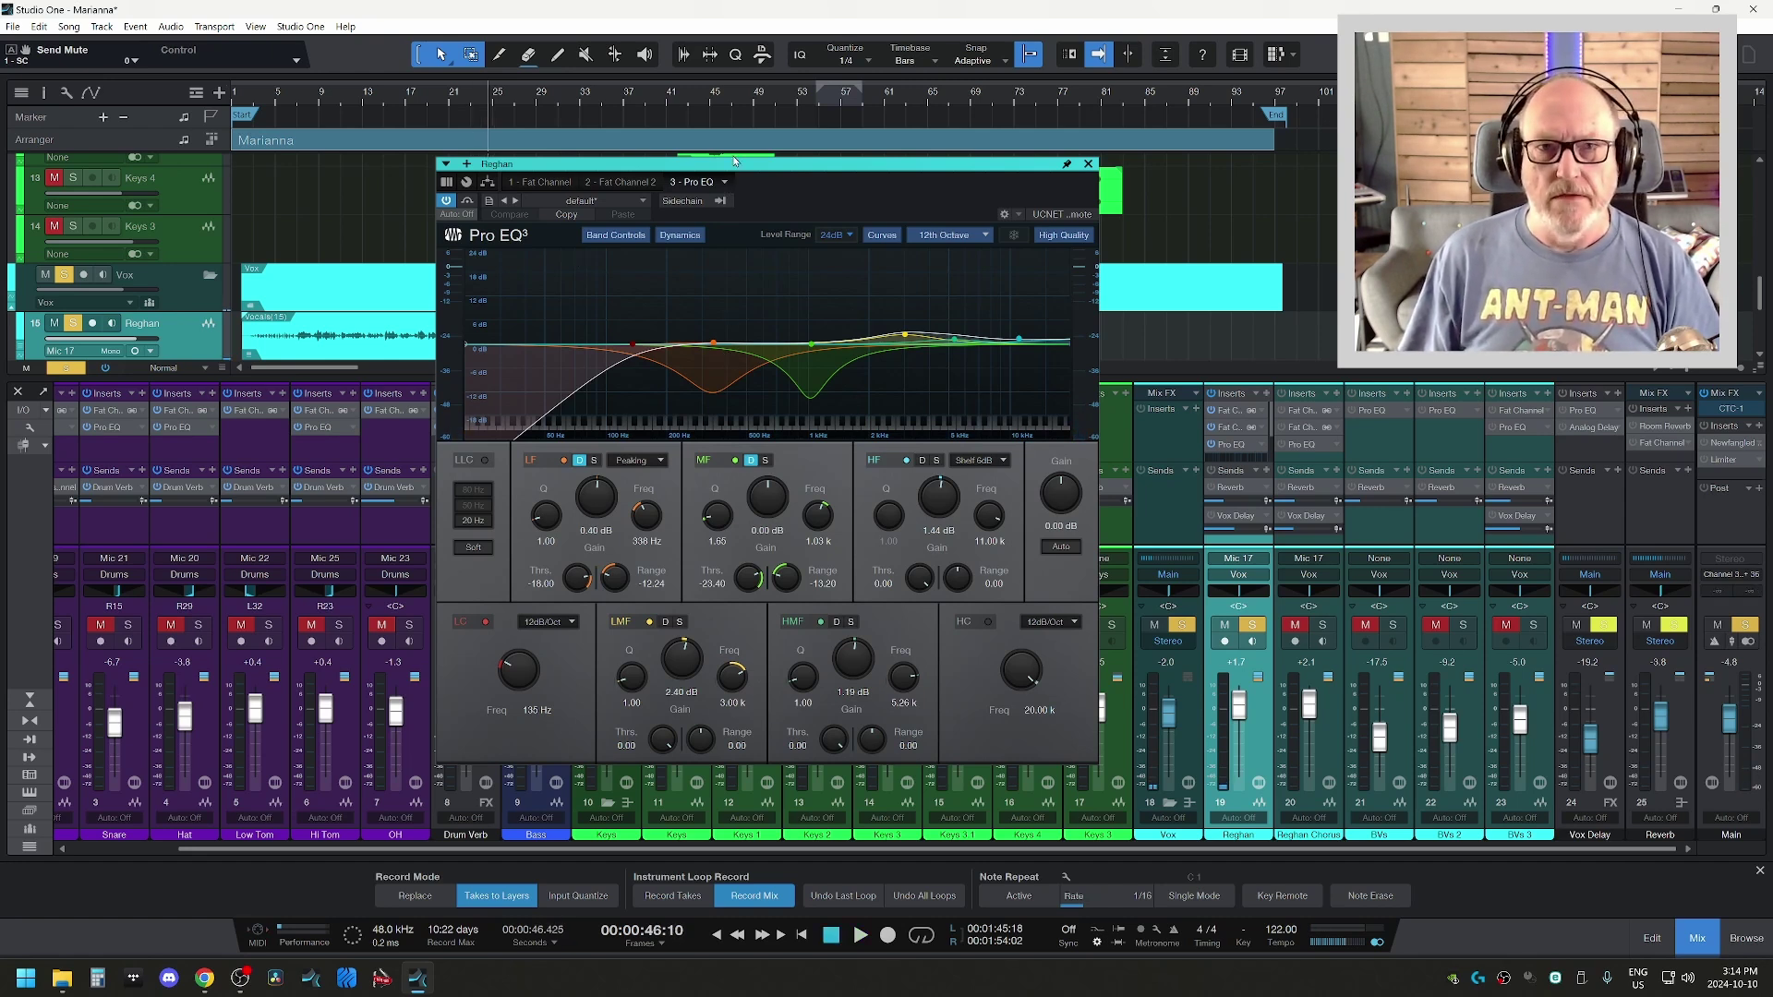
left_click_drag(734, 161, 1089, 140)
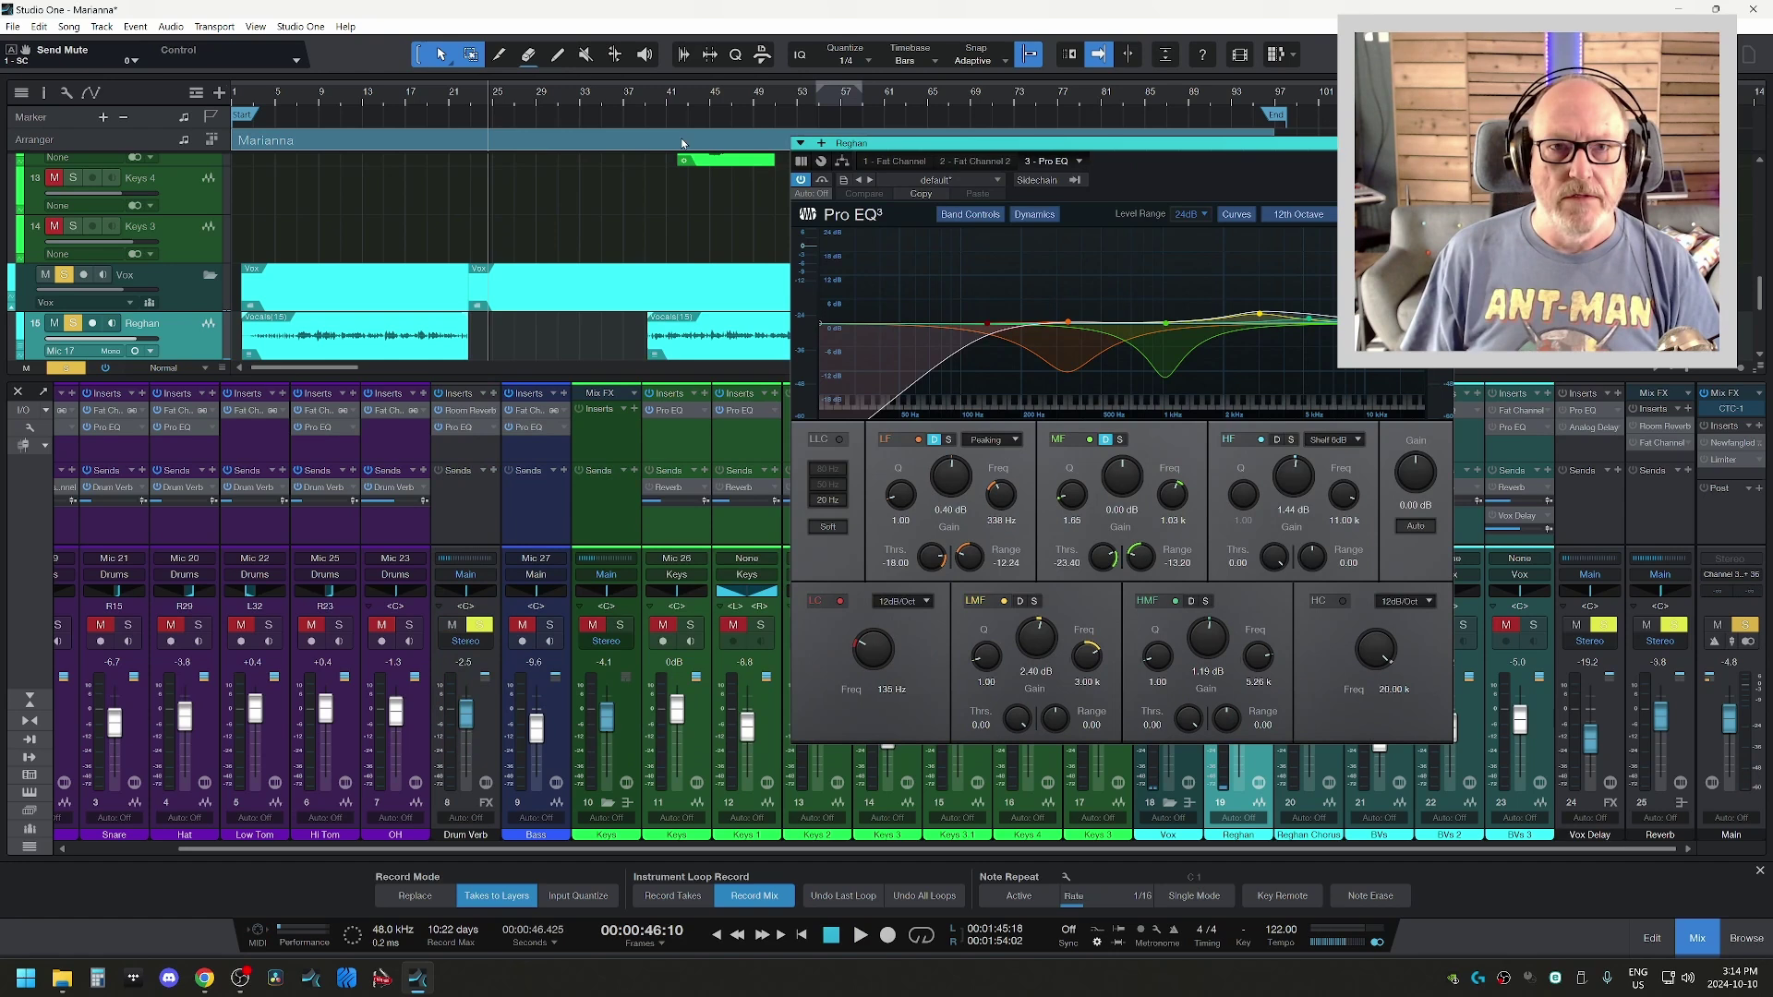
- Play from bar 40, return to bar 25, and show the Reghan Chorus Fat Channel XT
left_click(652, 102)
key("space")
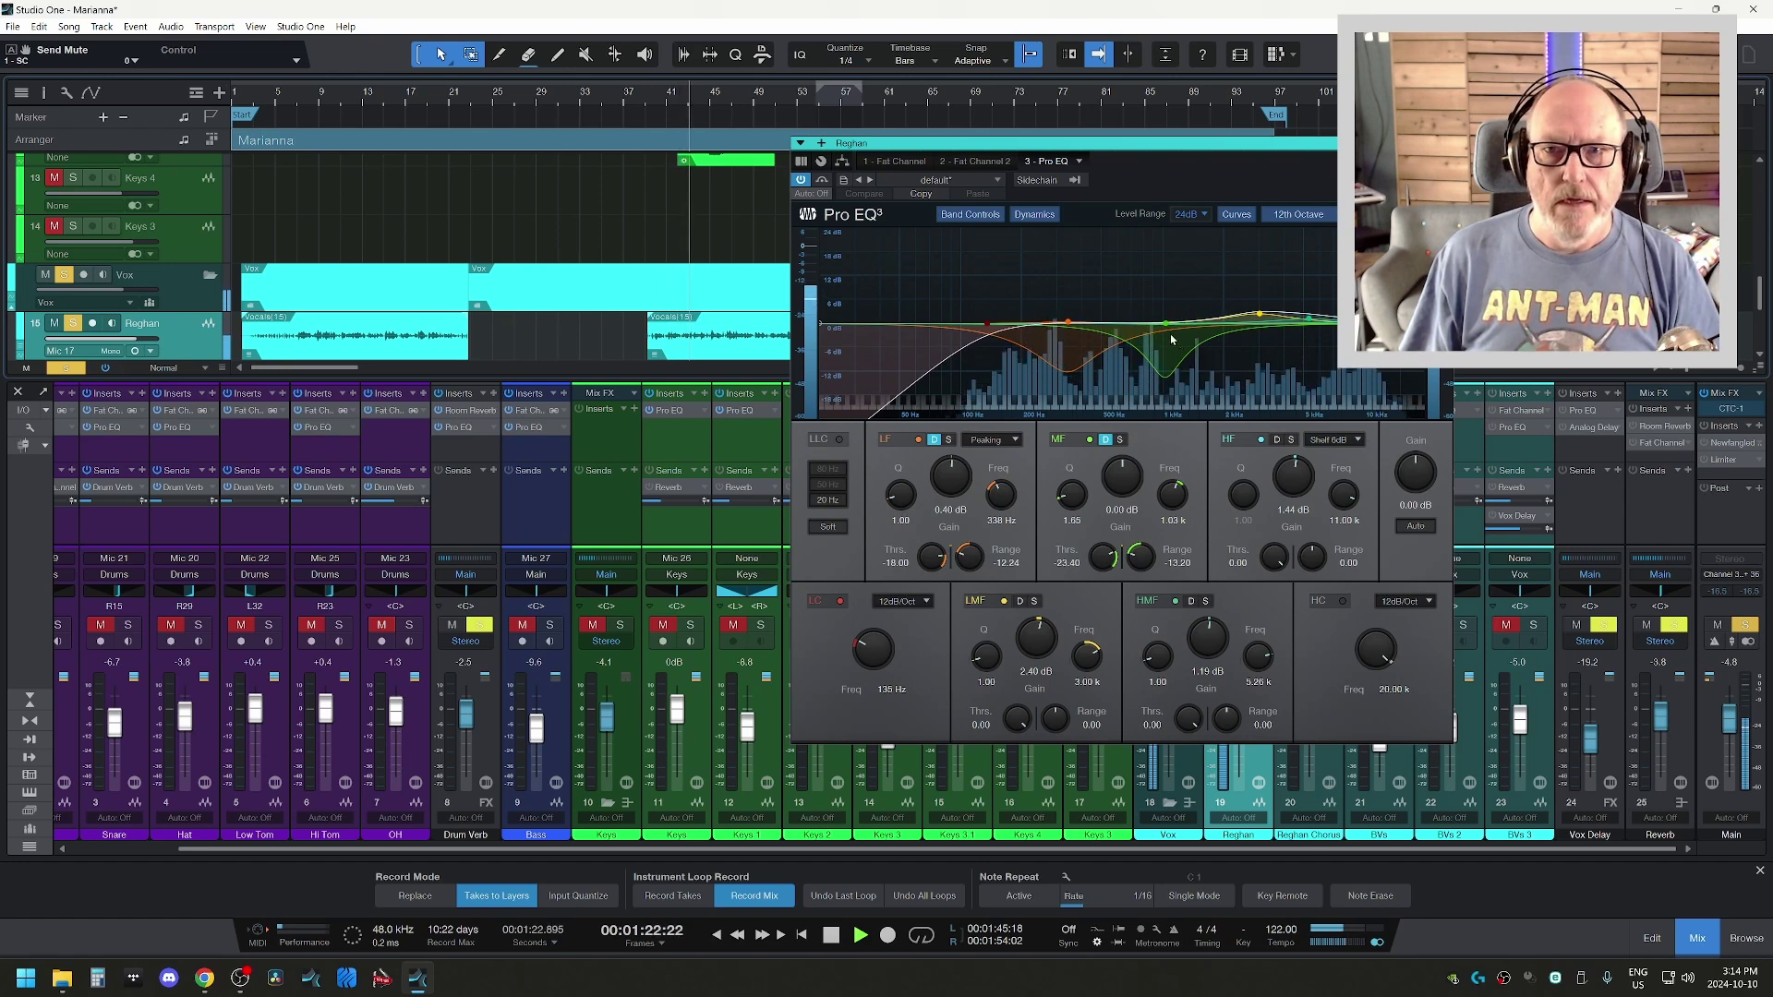
key("space")
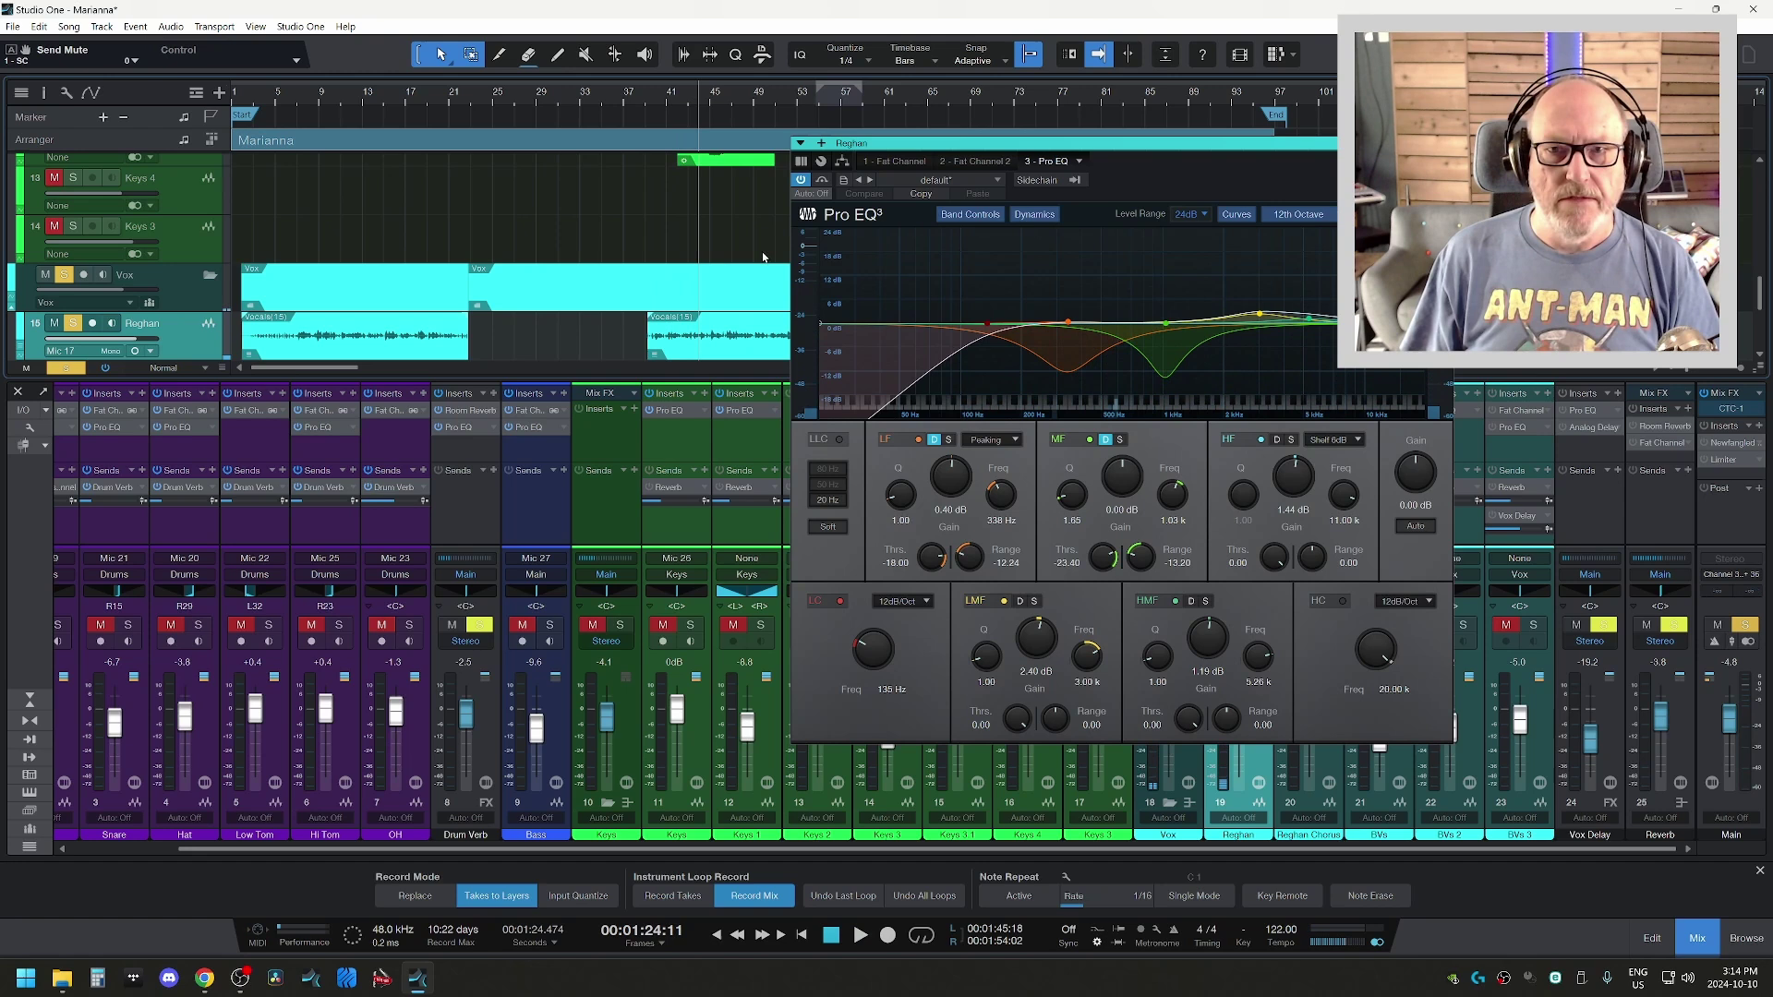
scroll(745, 264, "down", 1)
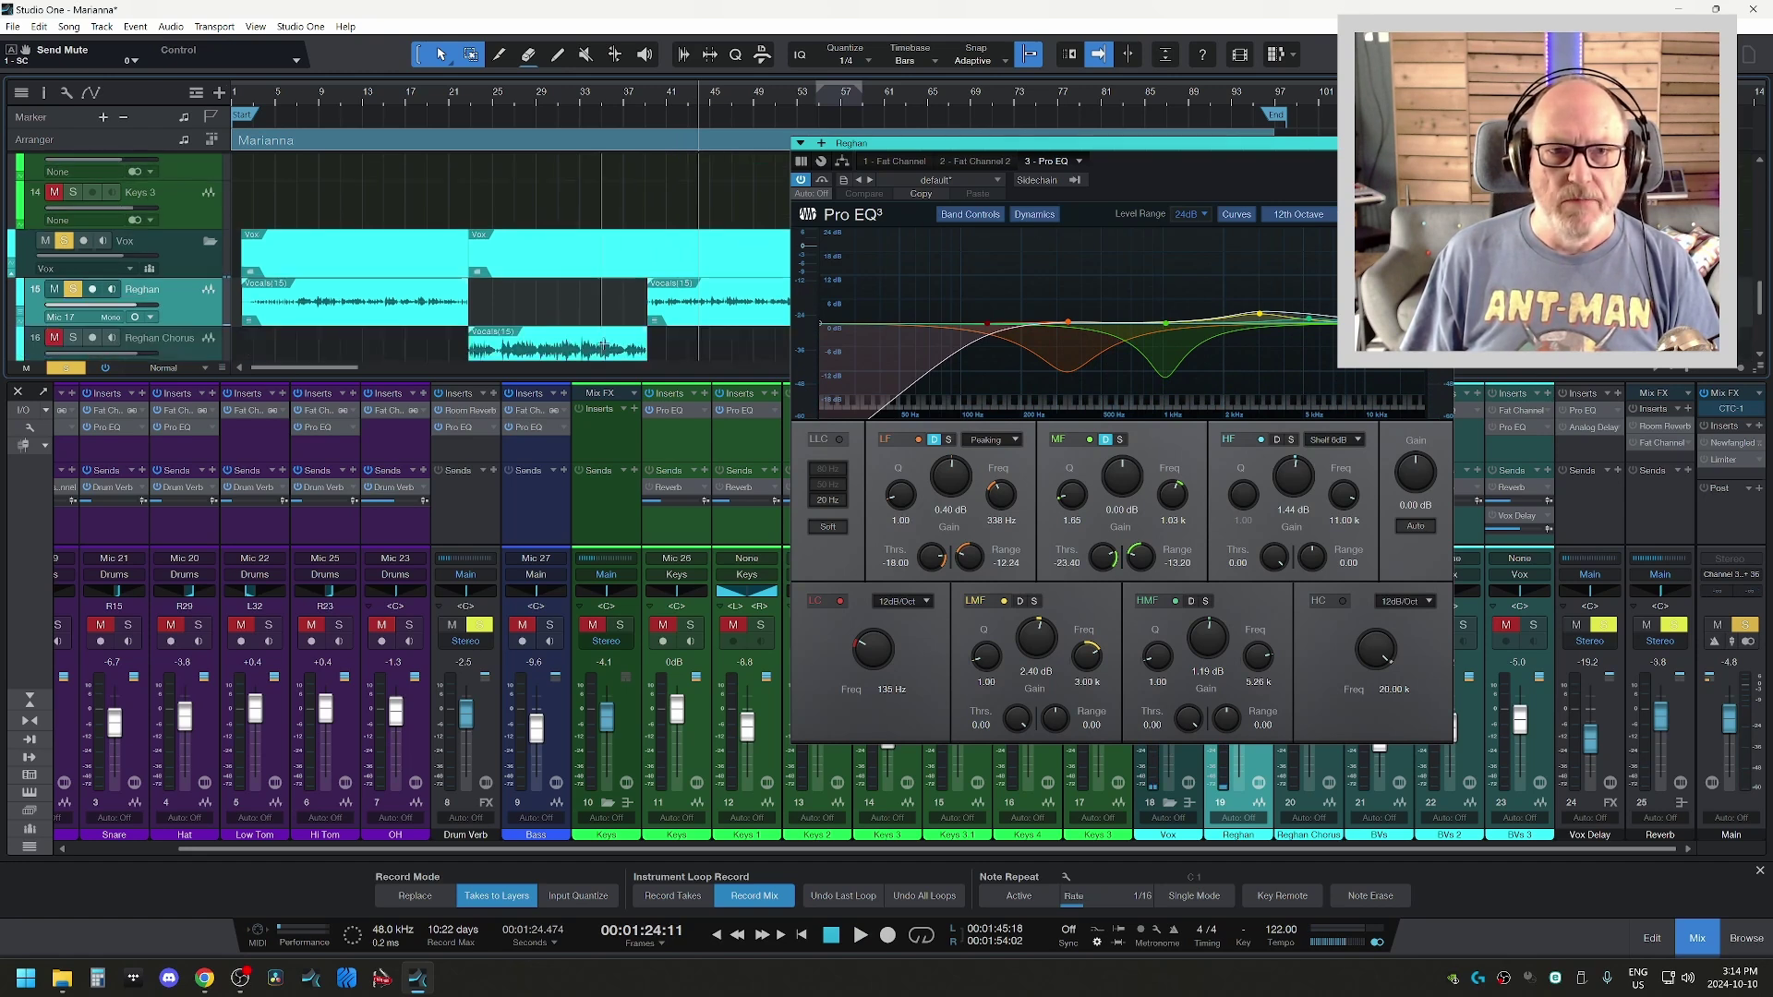
left_click(496, 120)
left_click(161, 349)
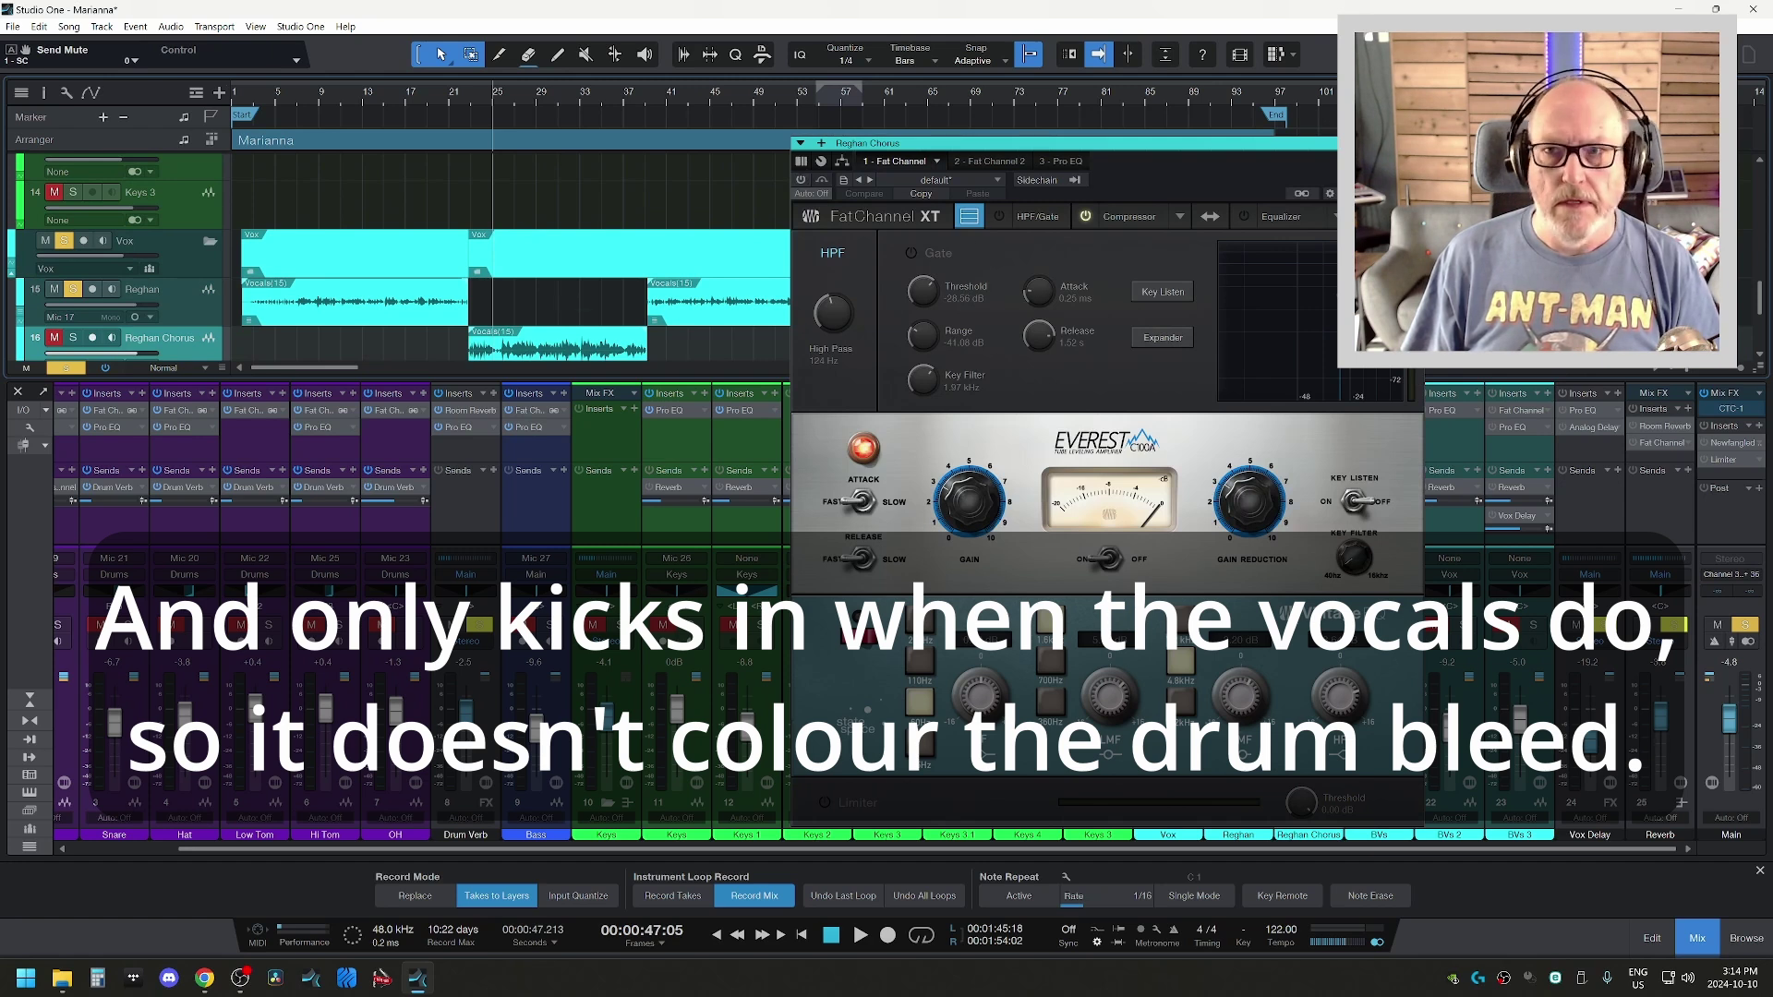
- Move the window aside, turn the Reghan Chorus Fat Channel back on, and play the chorus vocal
left_click_drag(1201, 143, 674, 143)
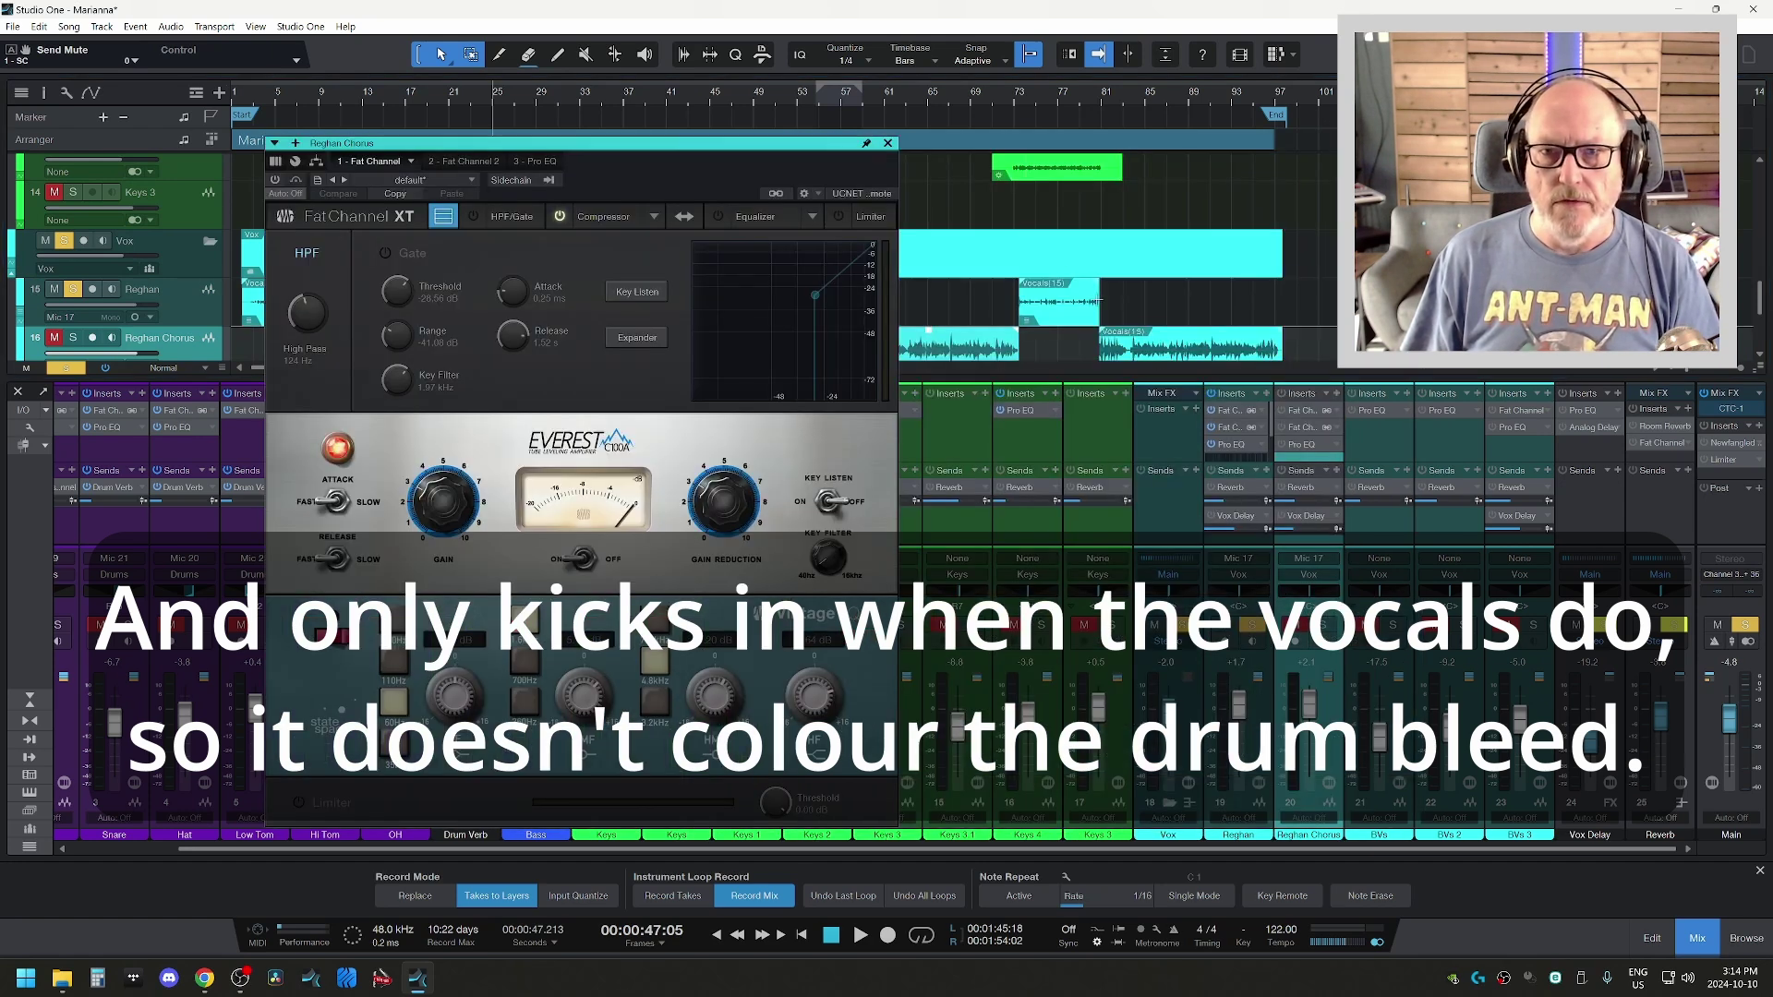
left_click(1289, 411)
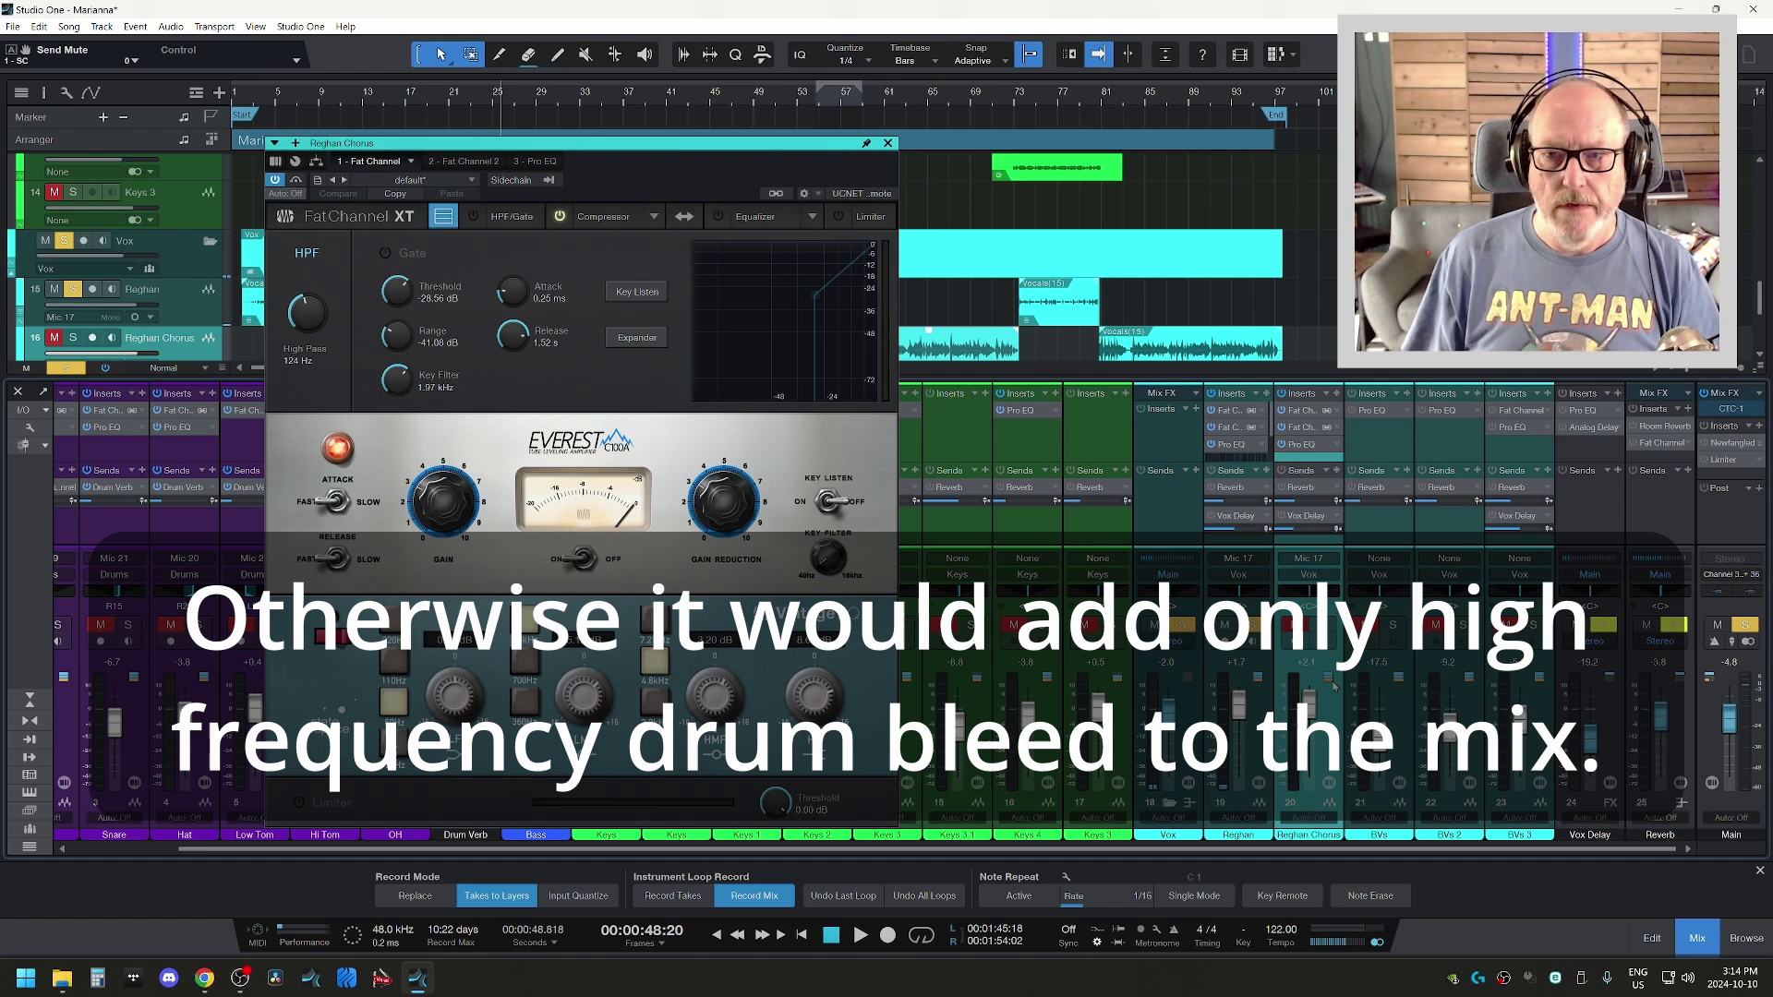
key("space")
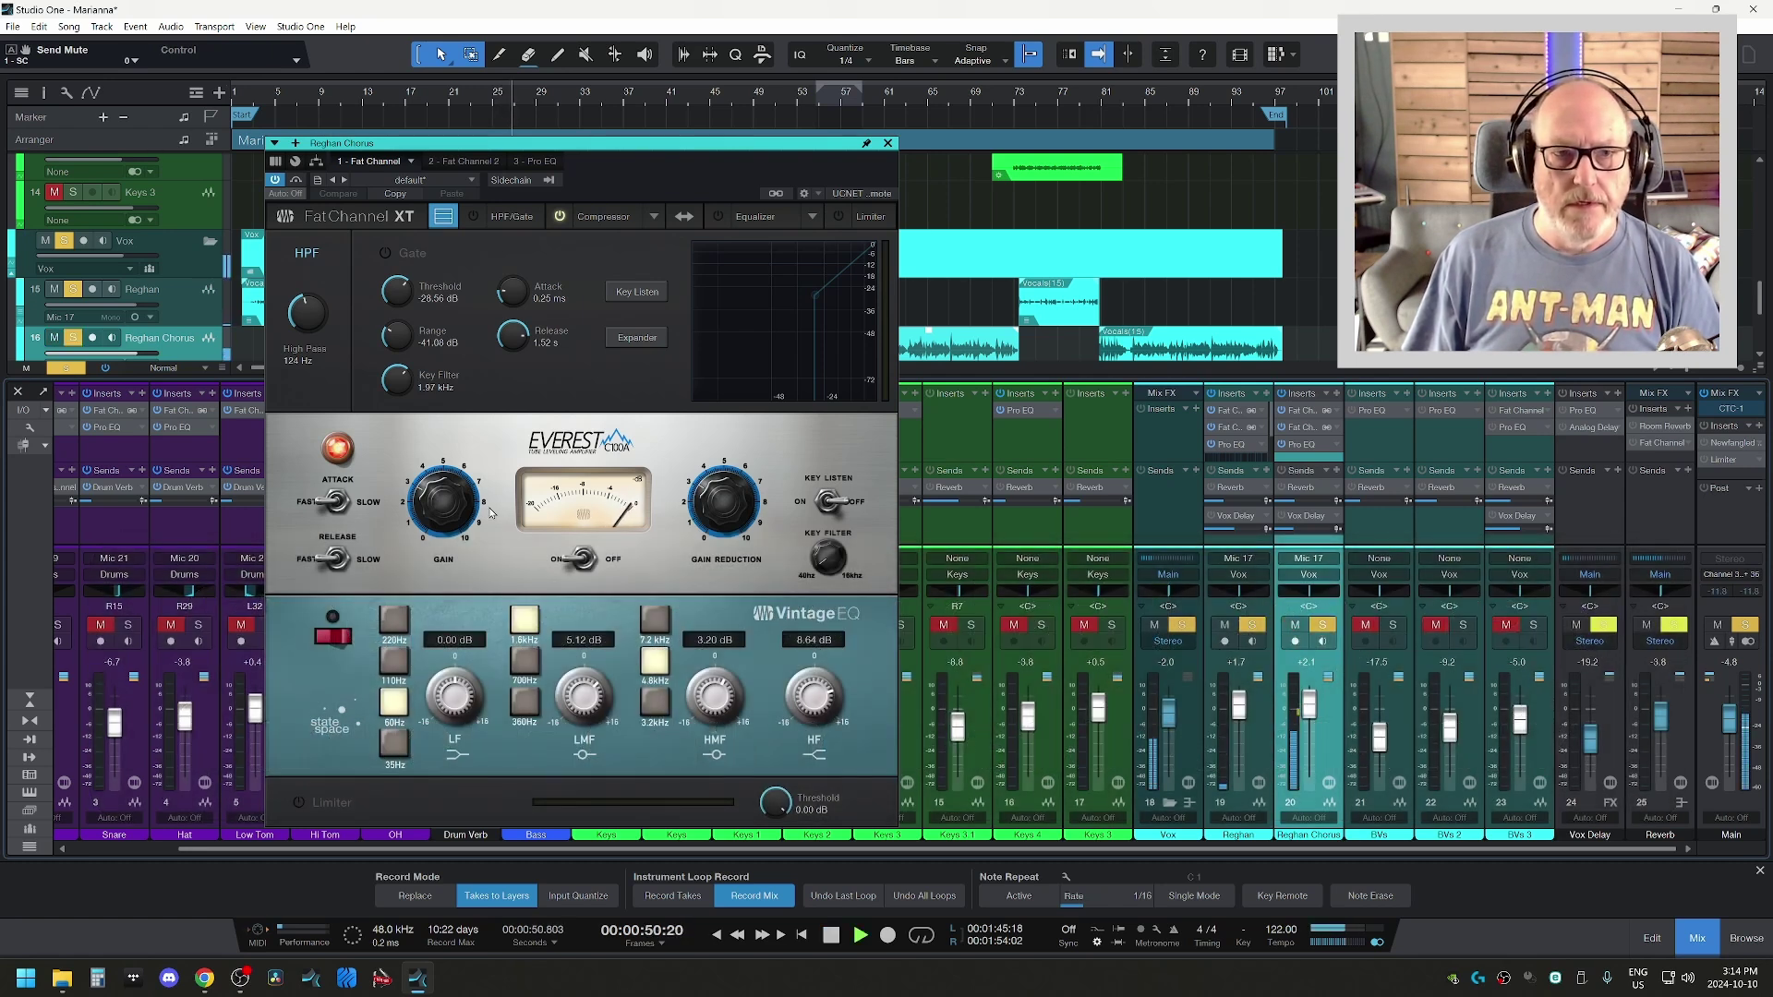
- View Reghan Chorus's Fat Channel 2 and Pro EQ, close the plugin window, and stop at 1:01
left_click(459, 161)
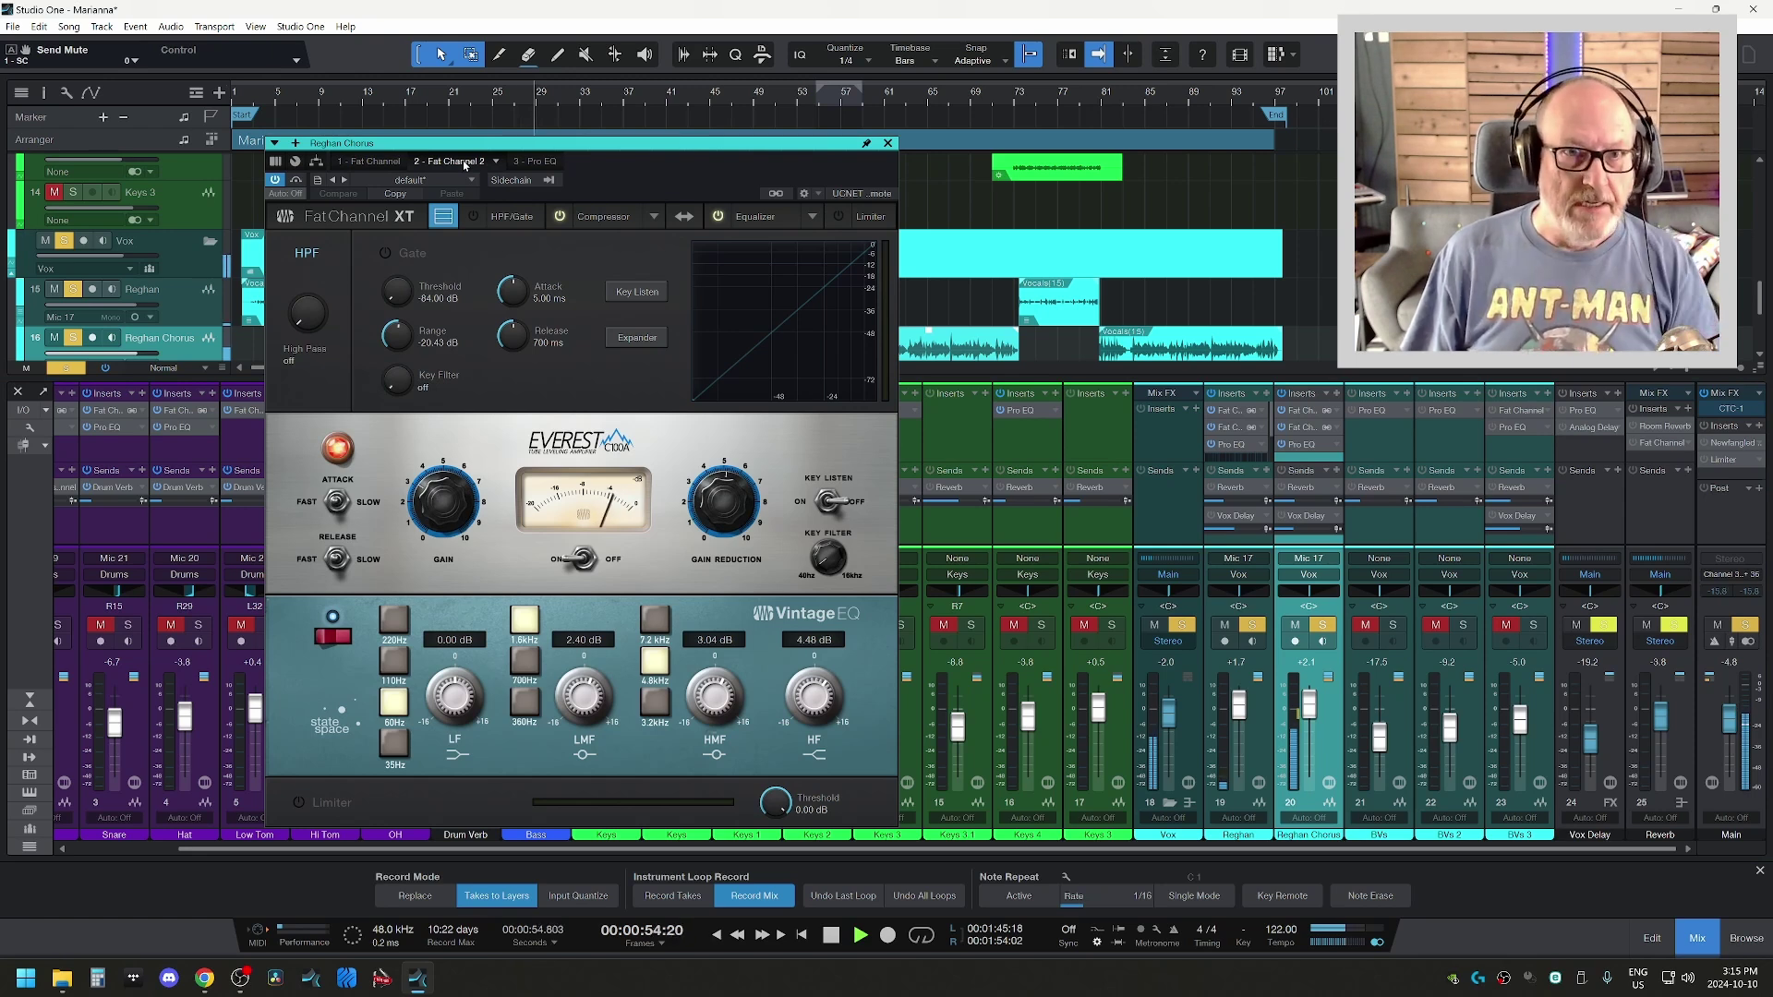
left_click(534, 161)
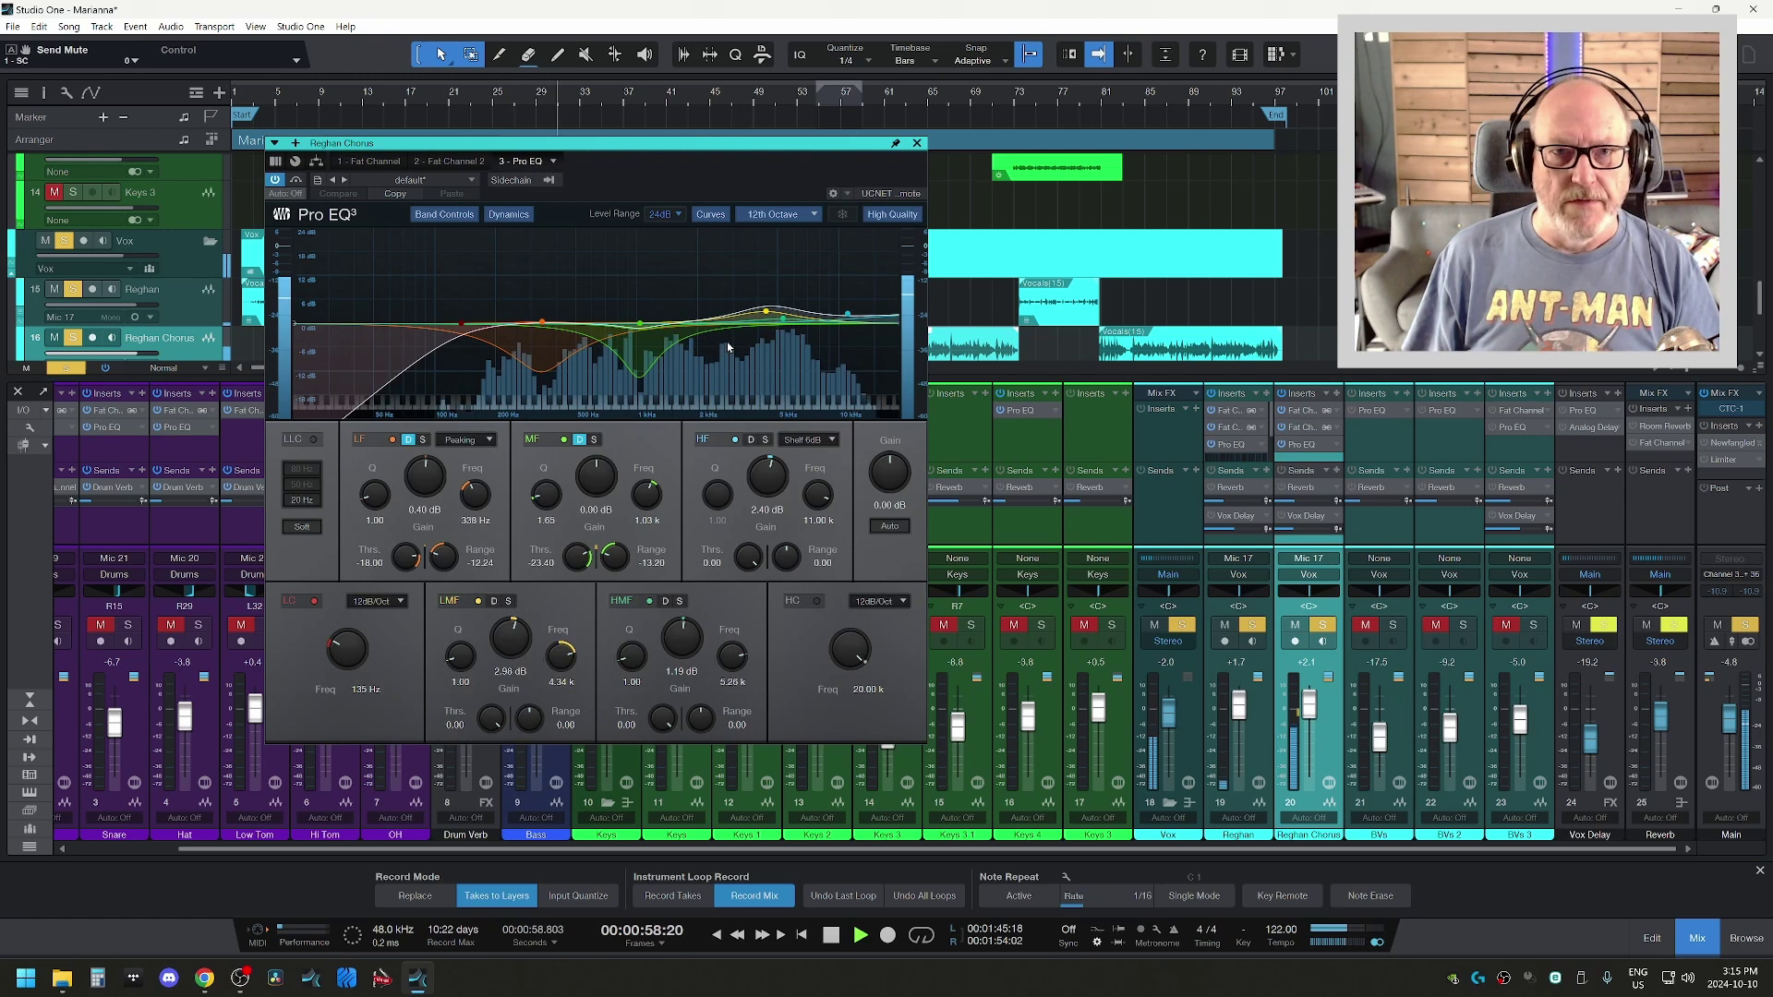
left_click(916, 144)
key("space")
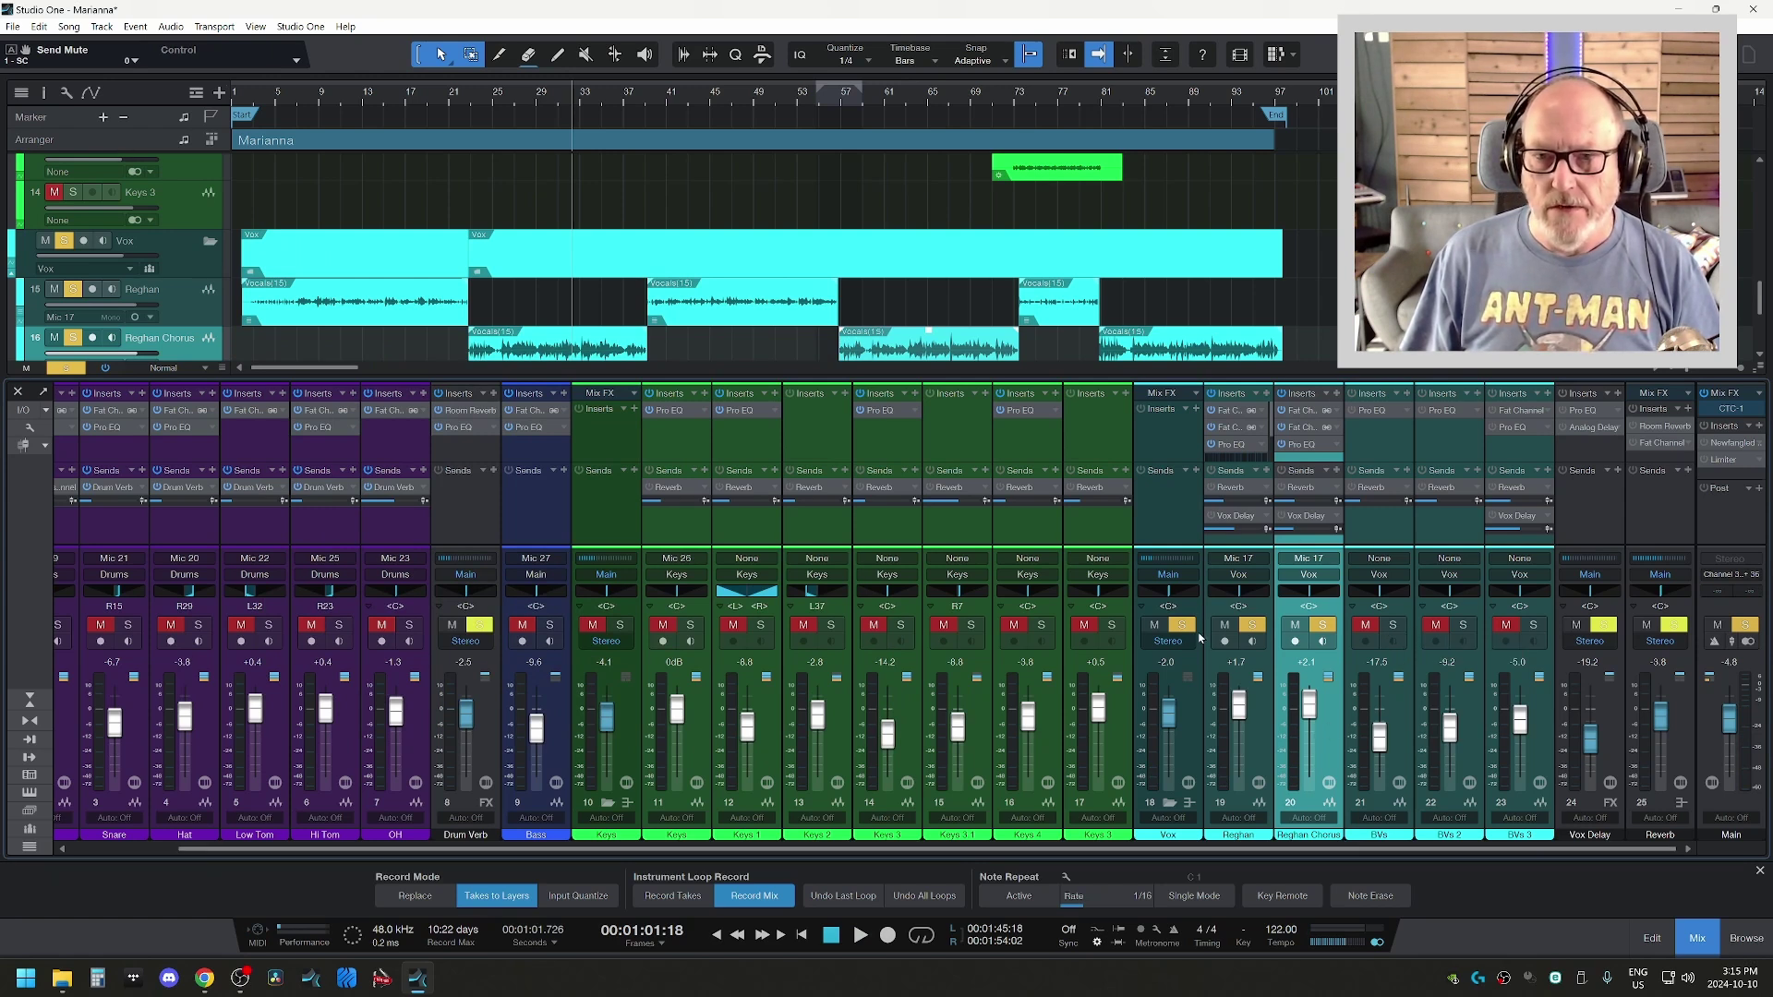
- Toggle the Vox bus solo off and on, and play a section of the song
left_click(1182, 625)
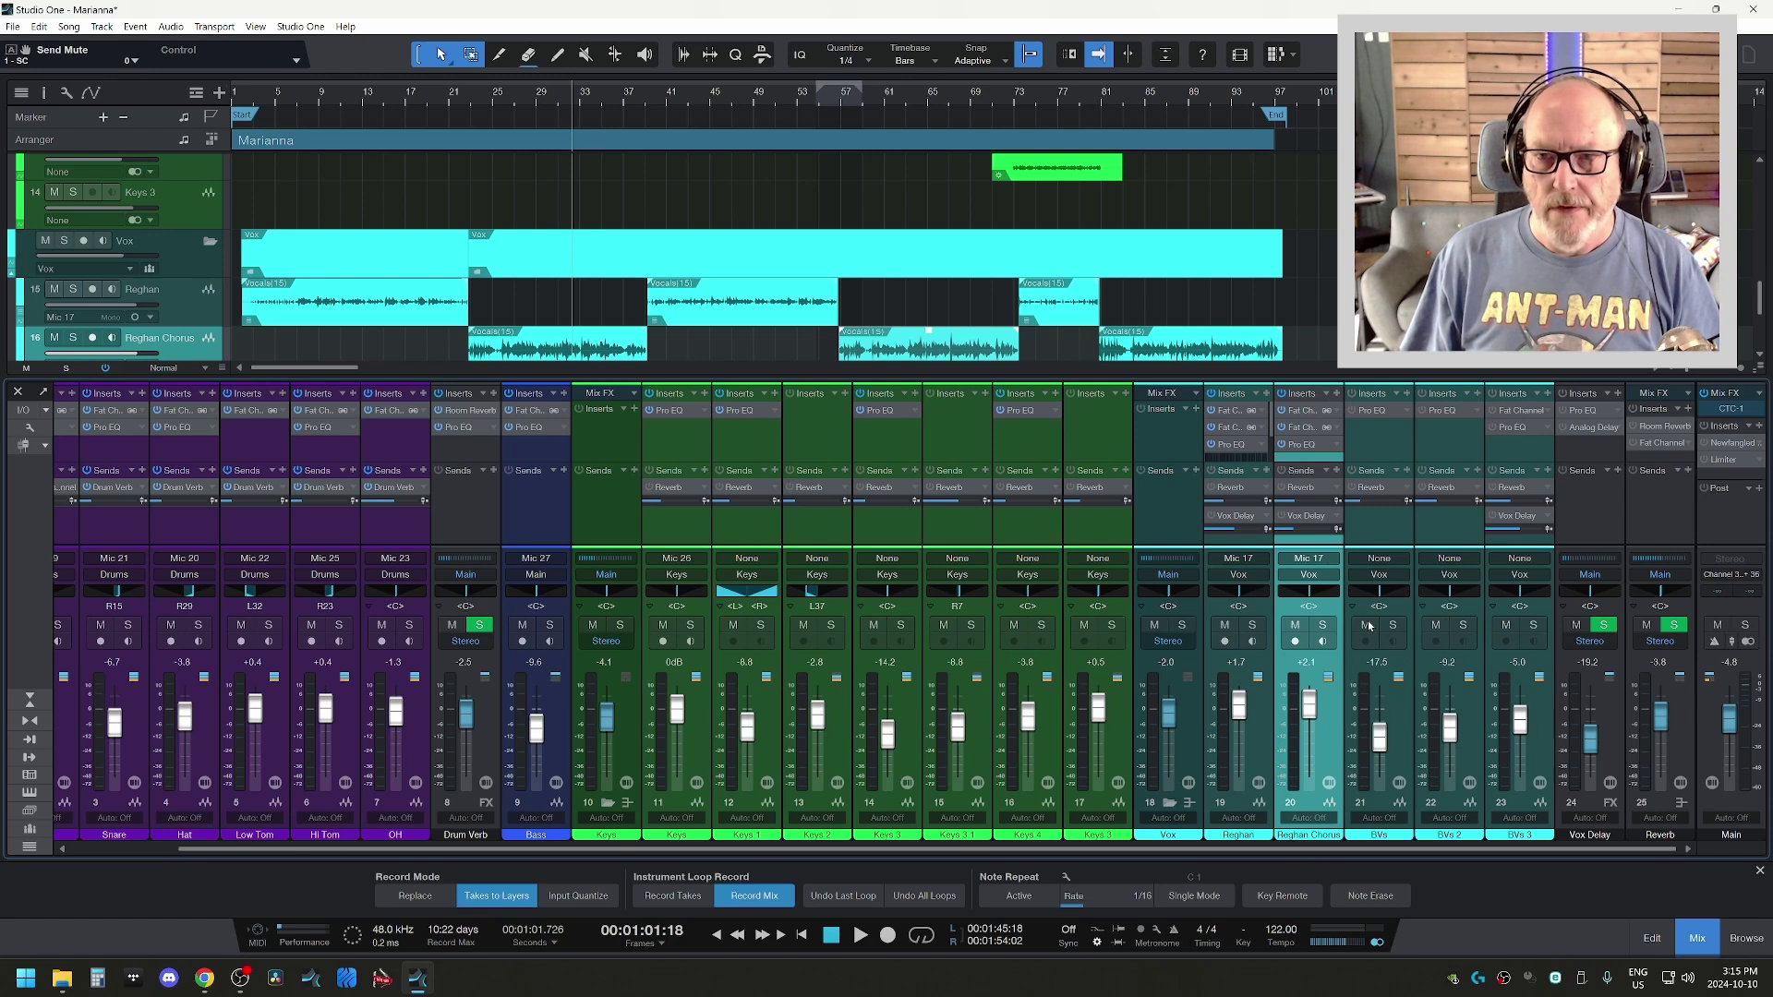
left_click(1182, 624)
key("space")
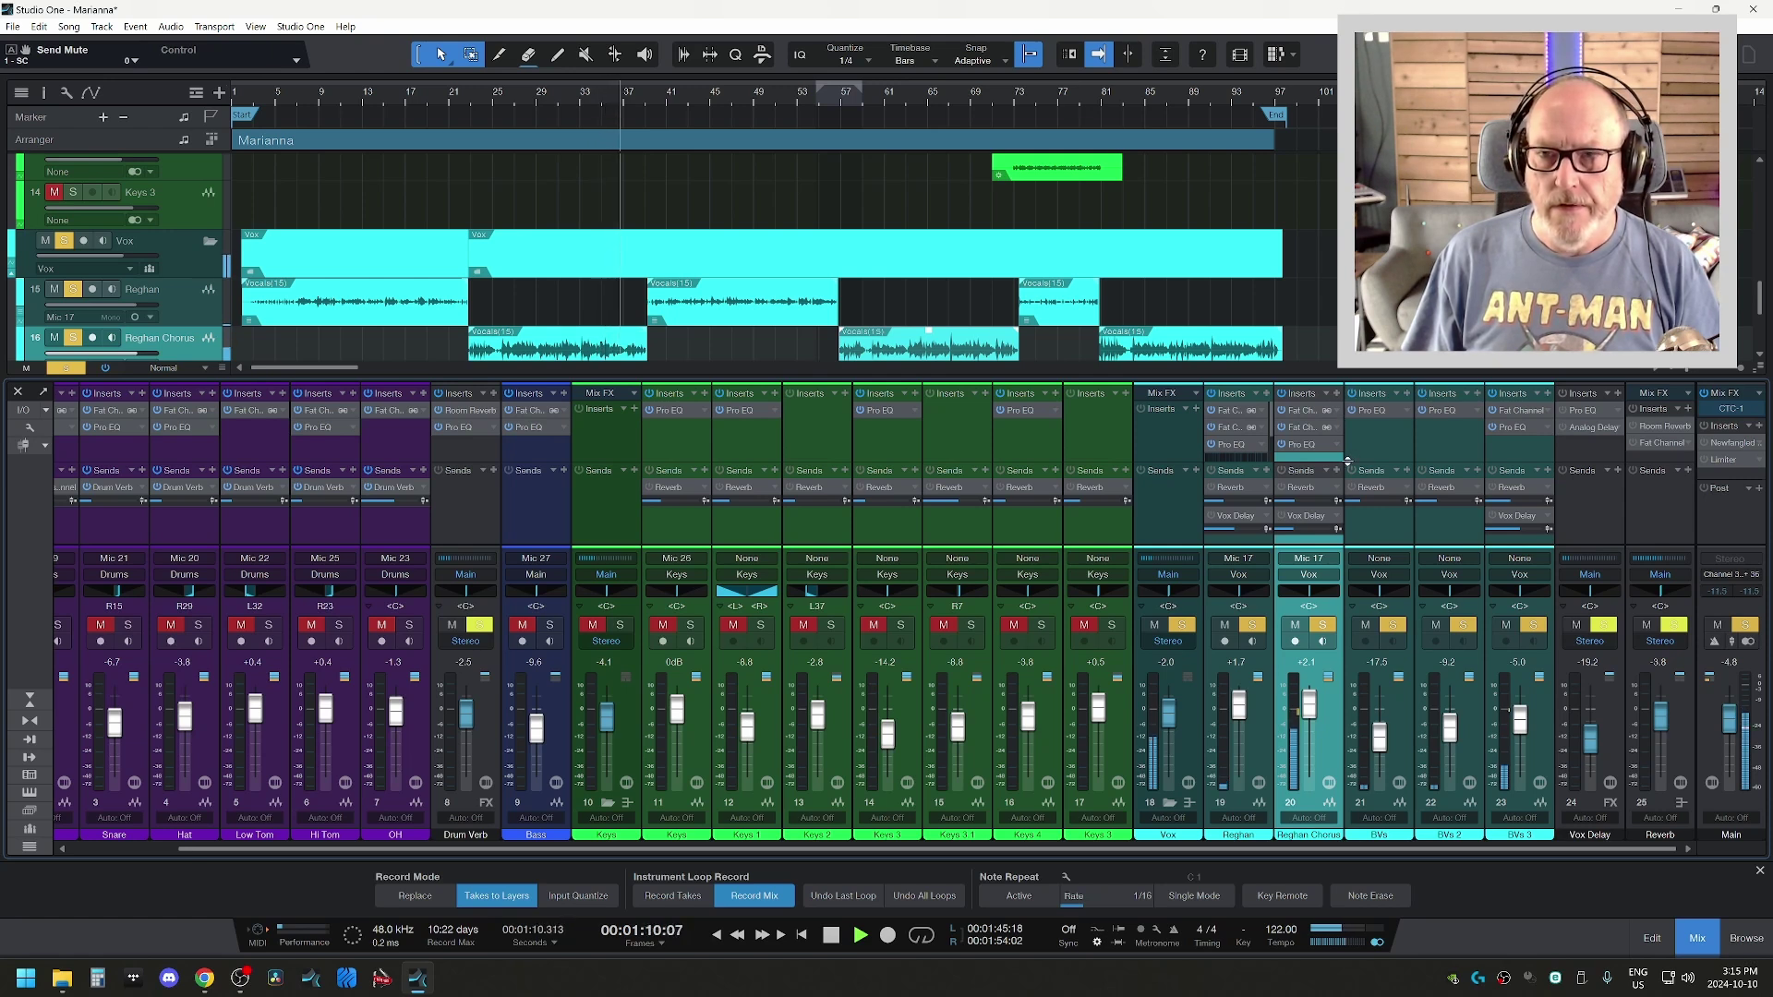
key("space")
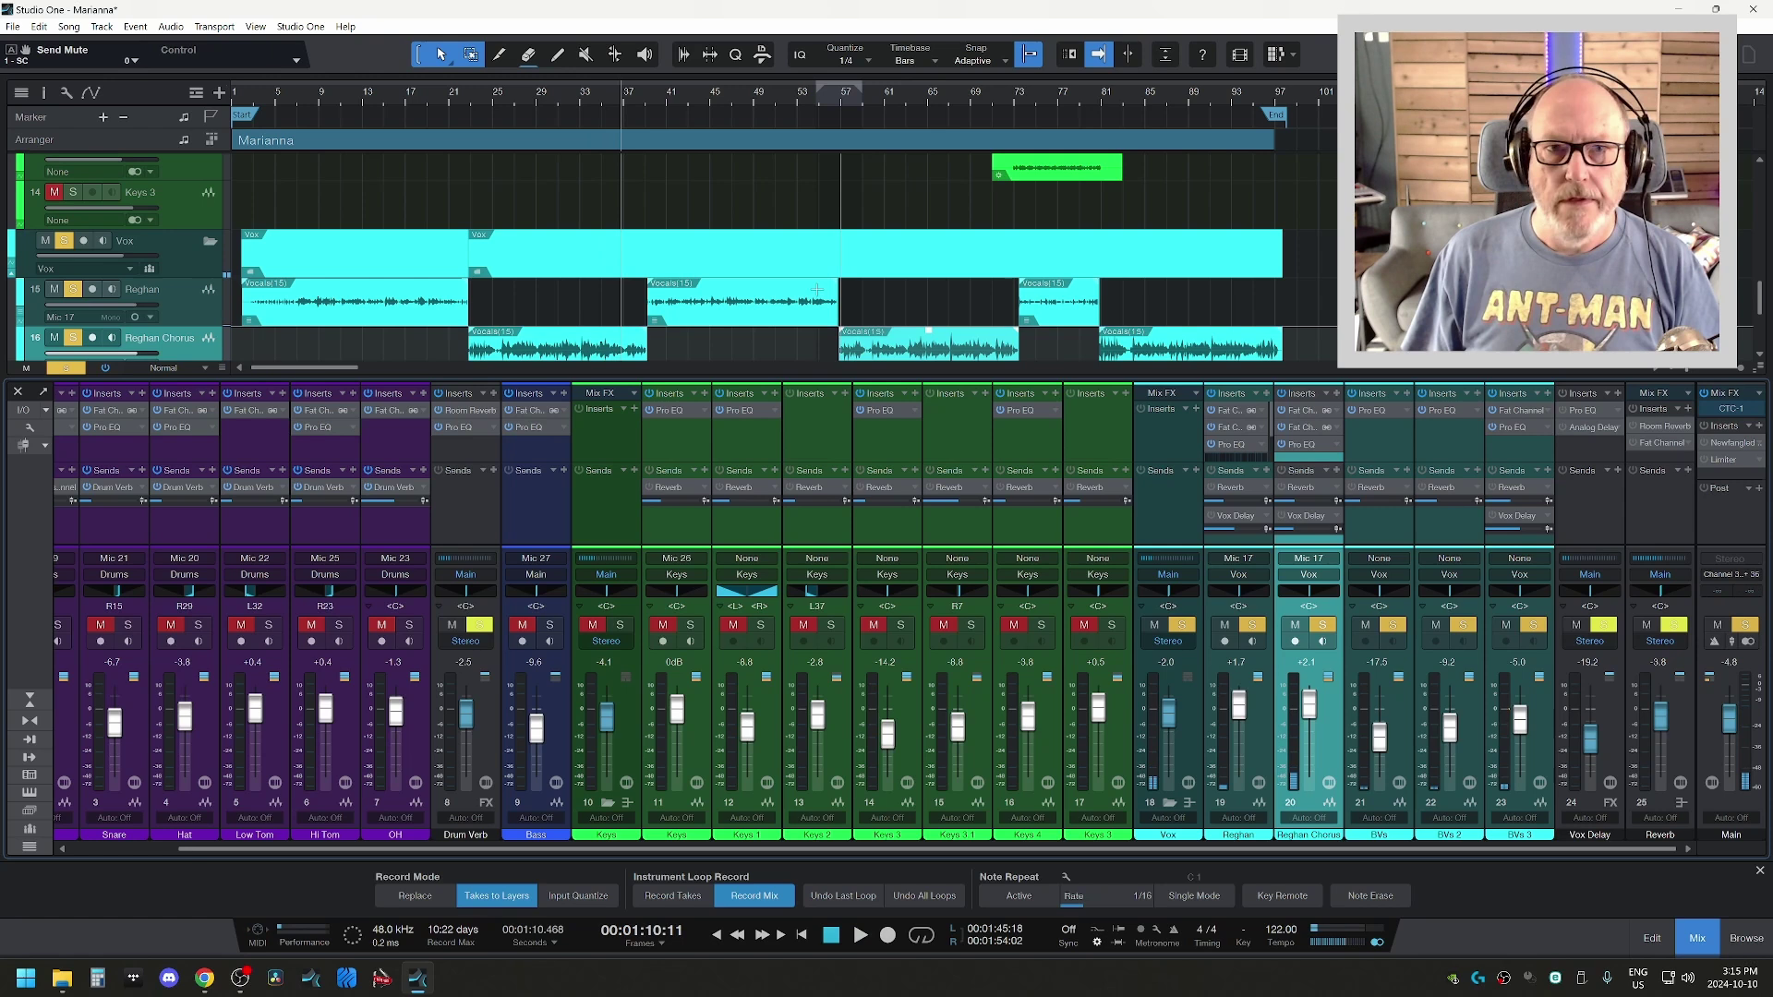
- Play from bar 57, then unsolo the Vox bus and solo only BVs 3
left_click(844, 96)
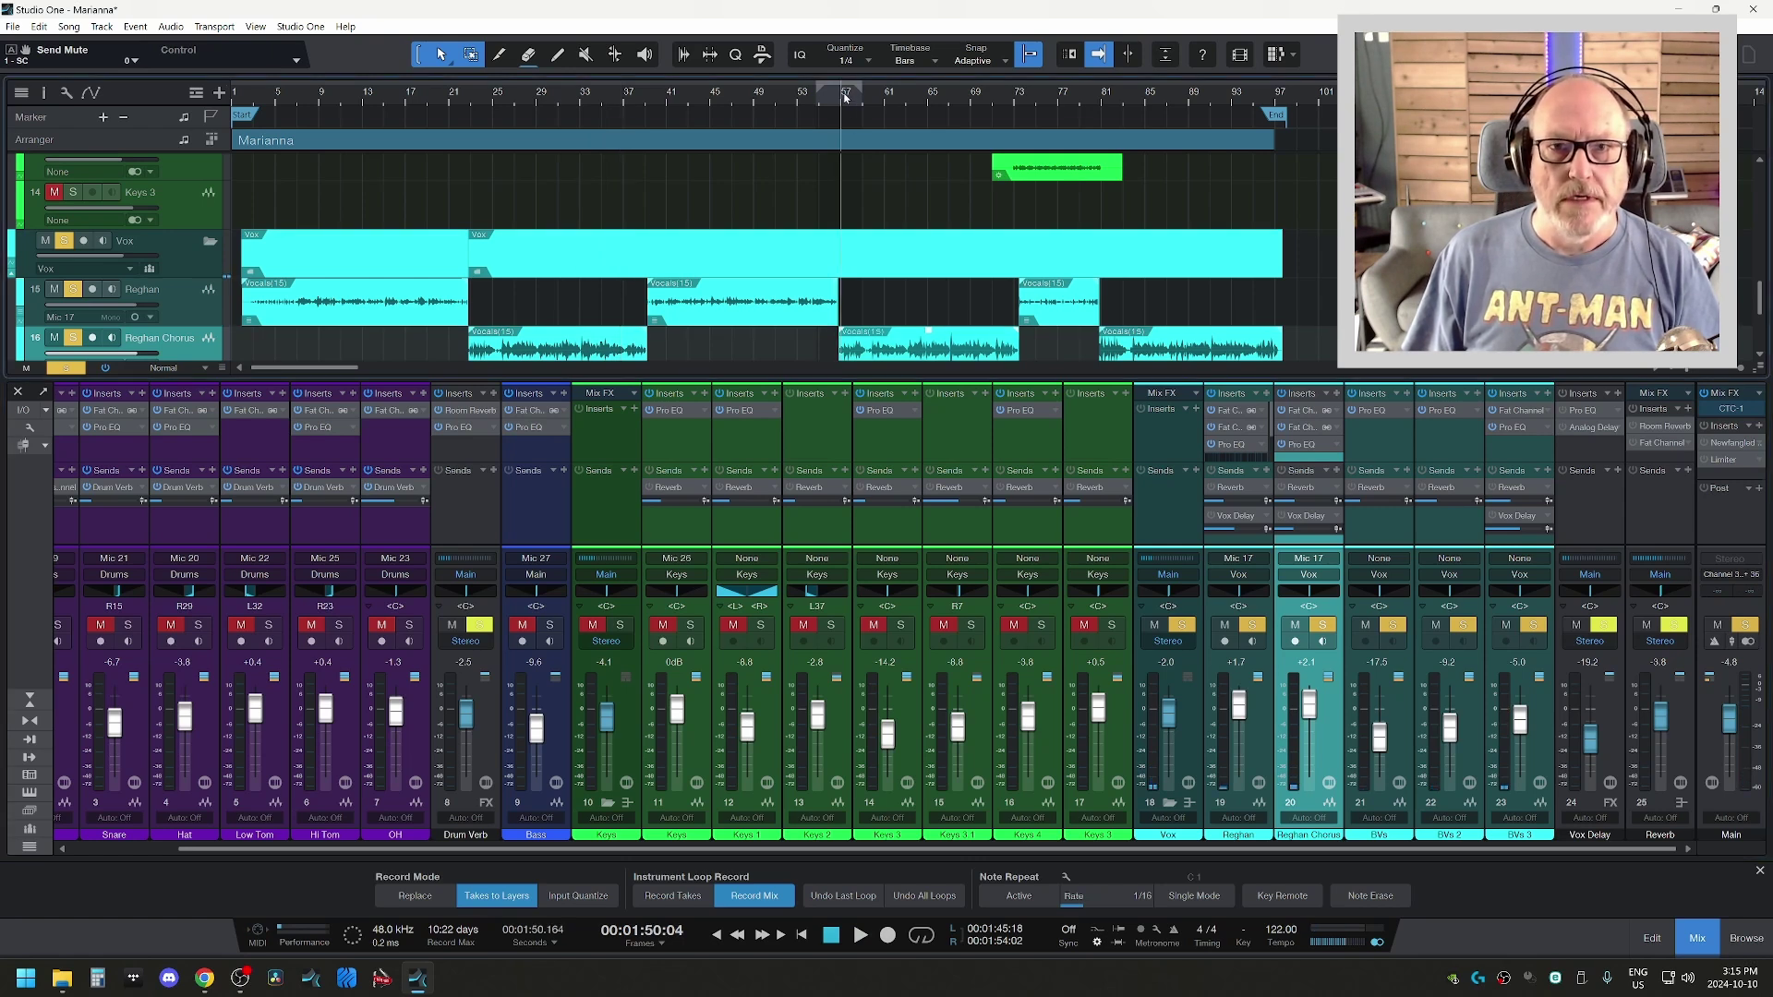
key("space")
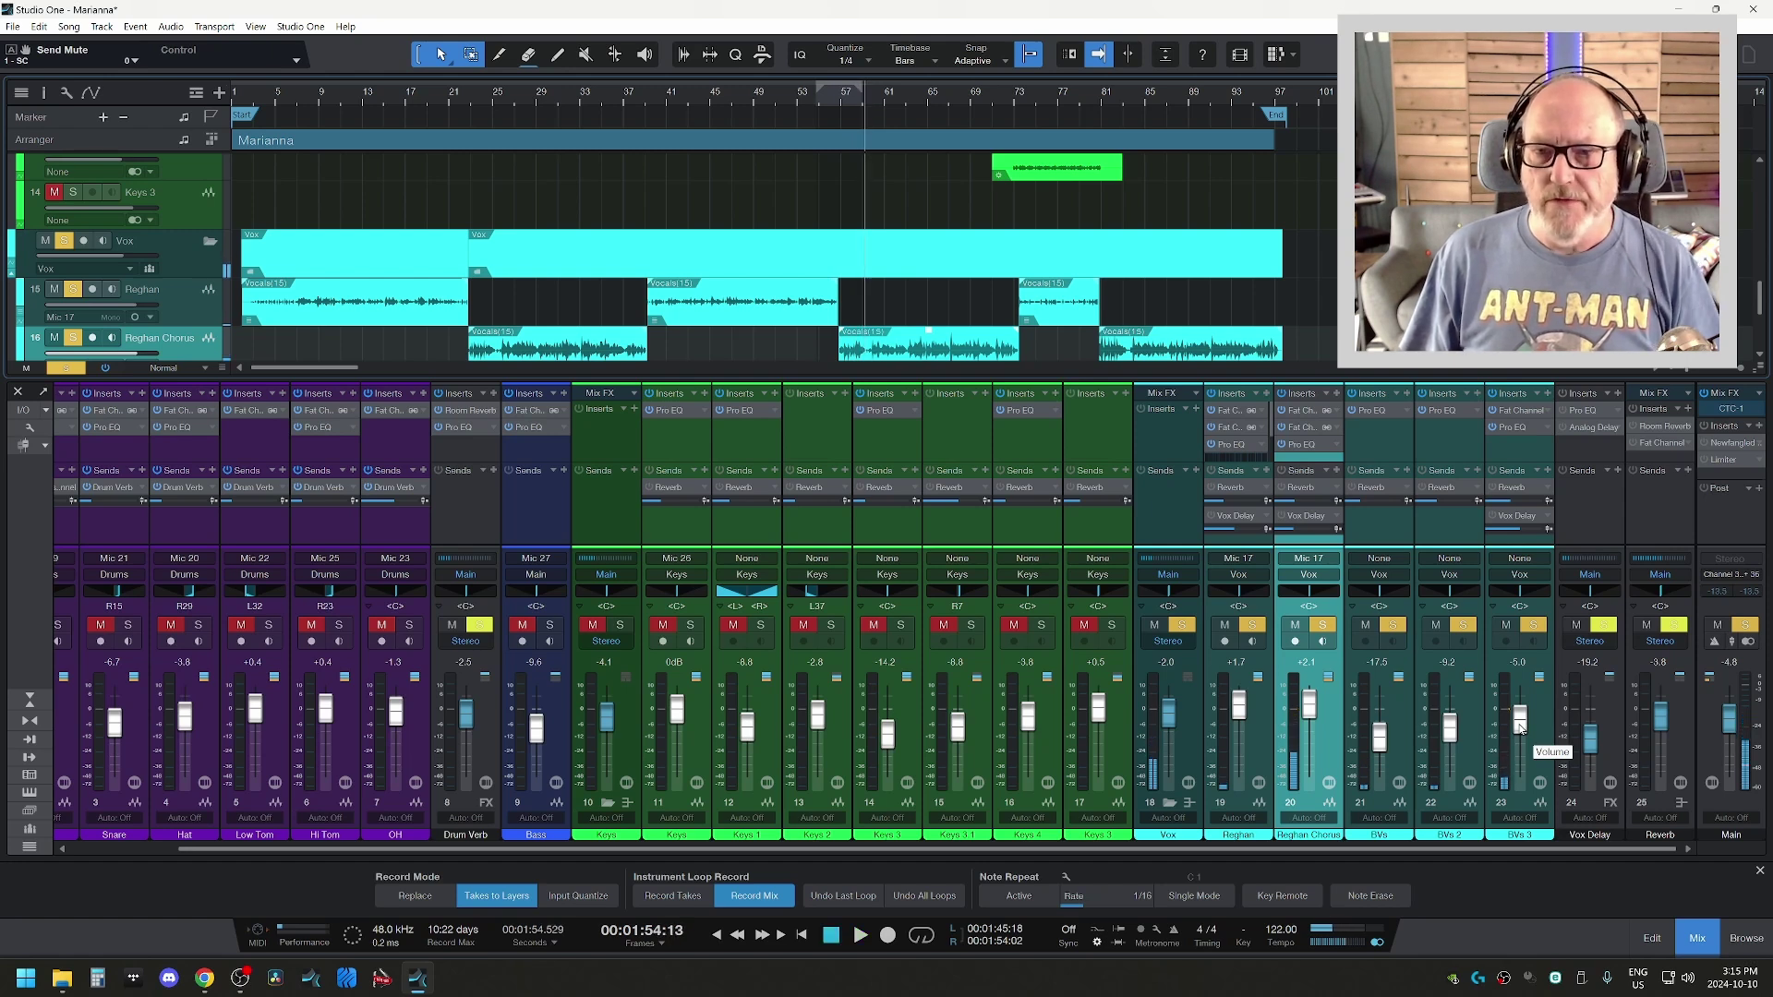
left_click(1181, 625)
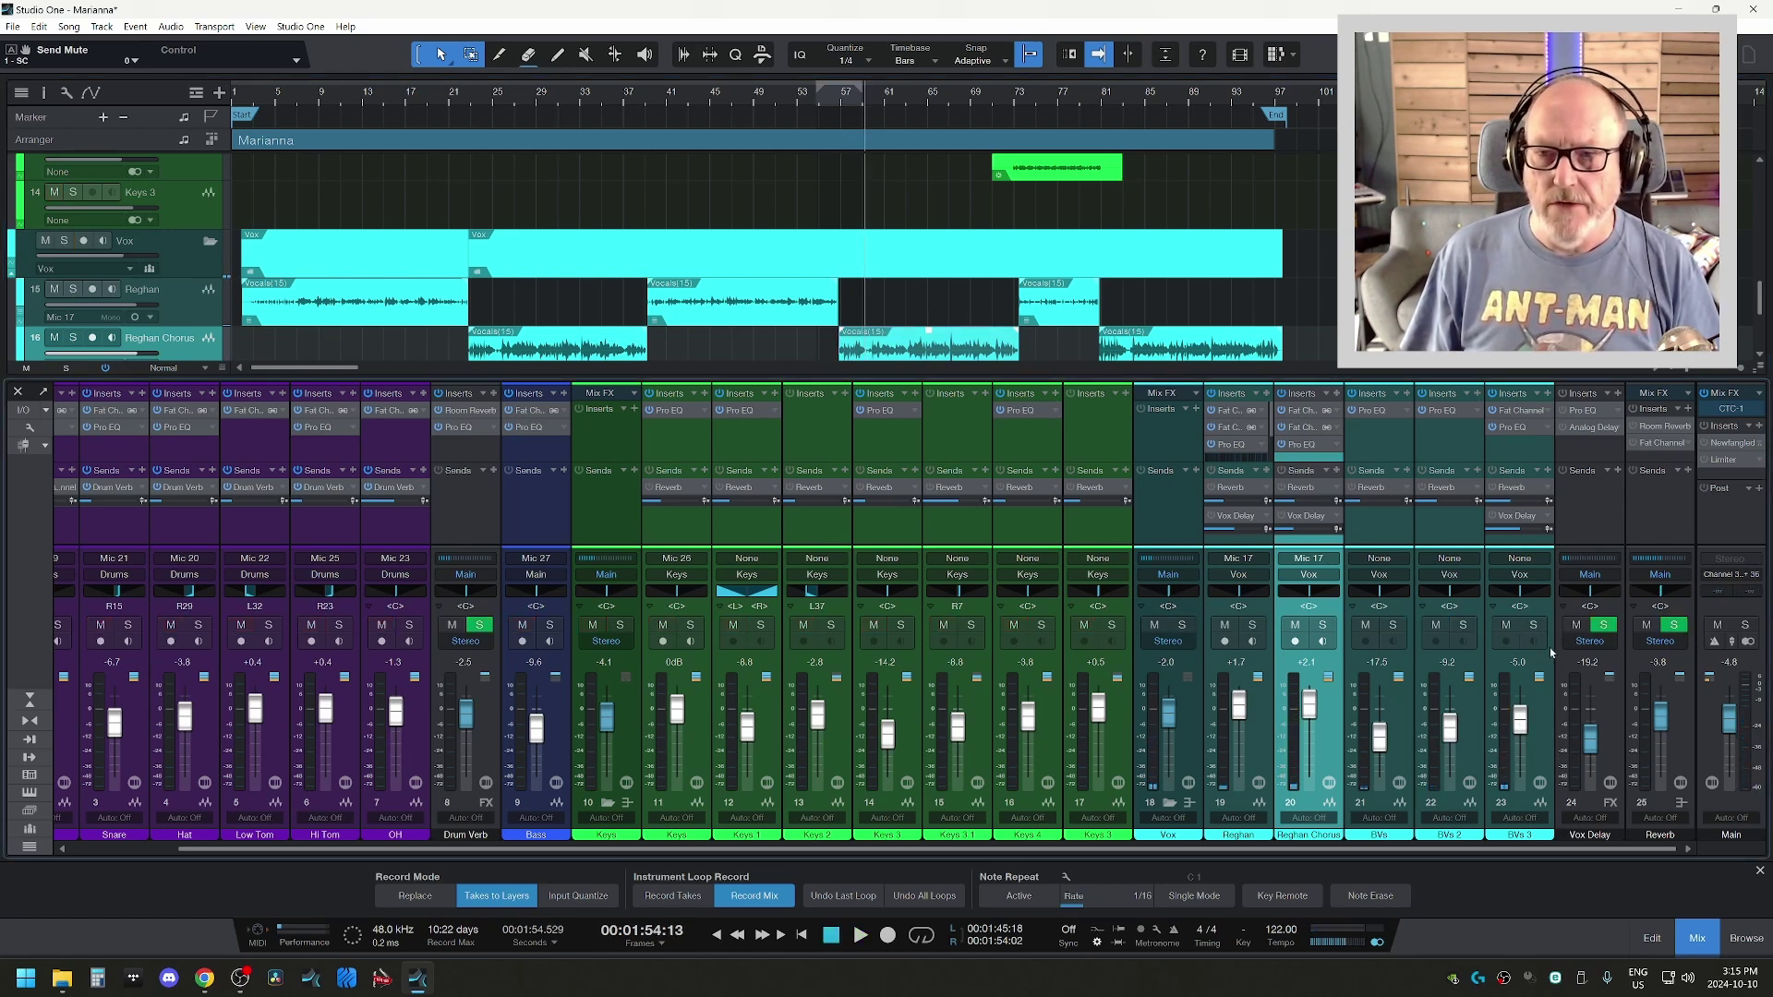
left_click(1532, 627)
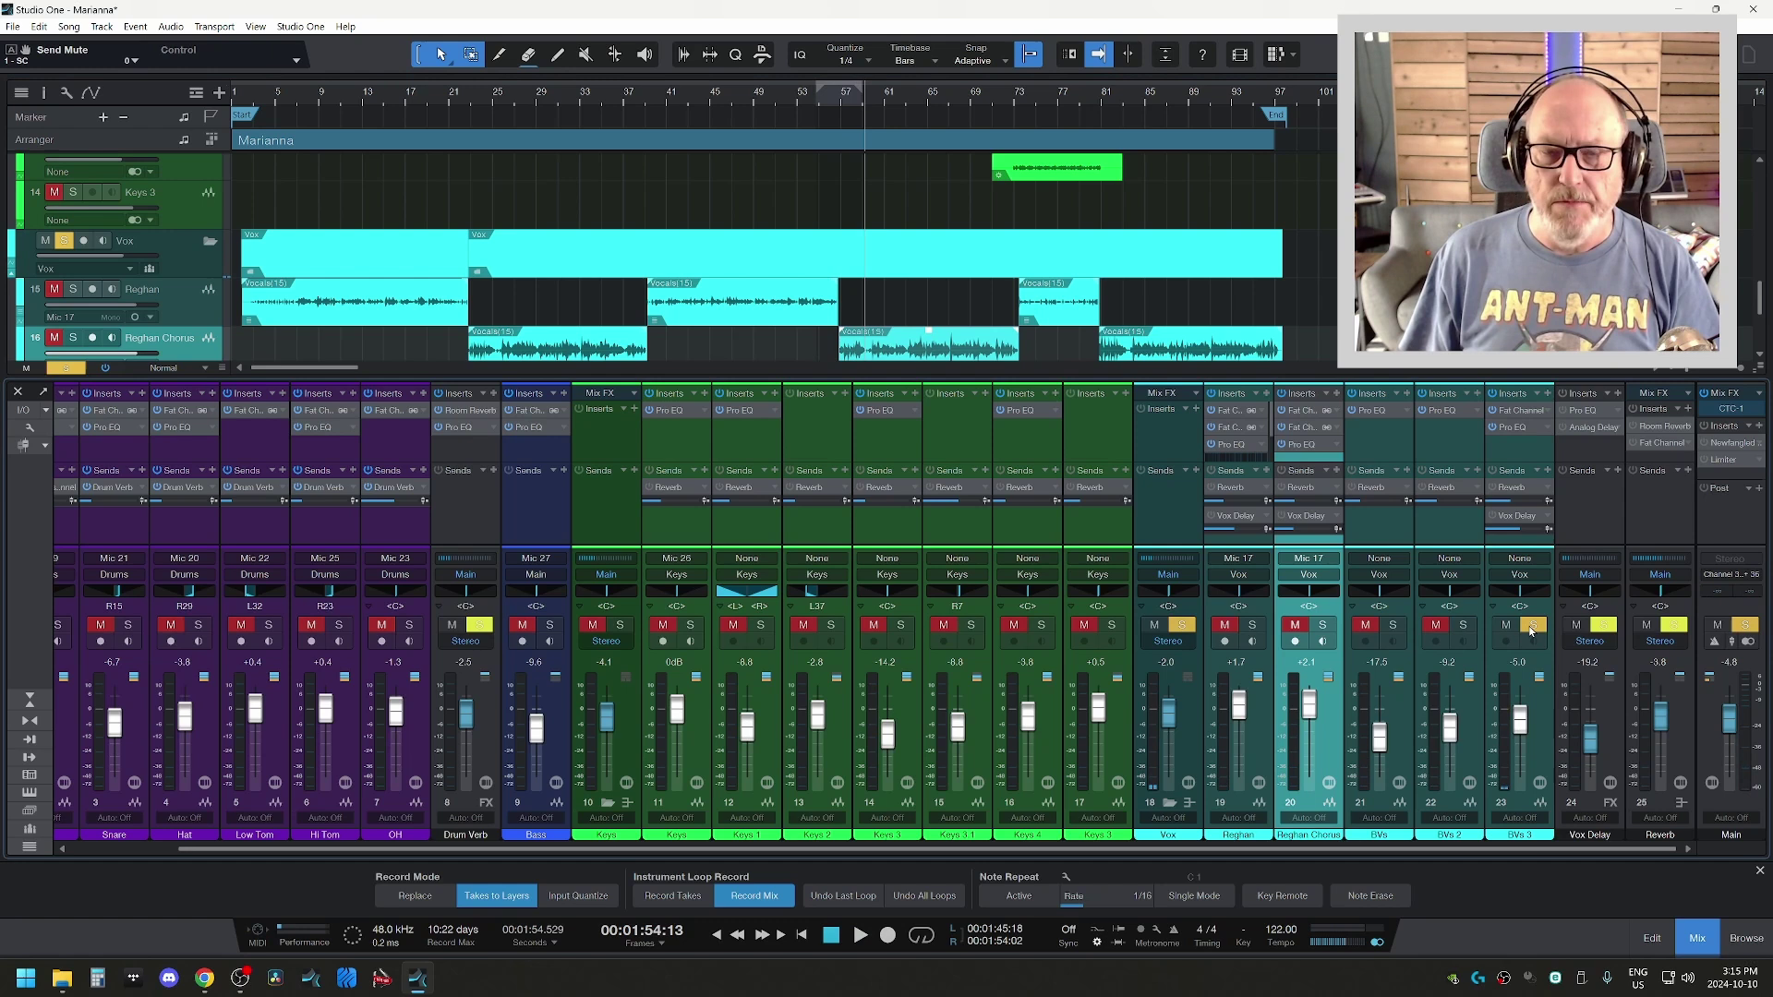
key("space")
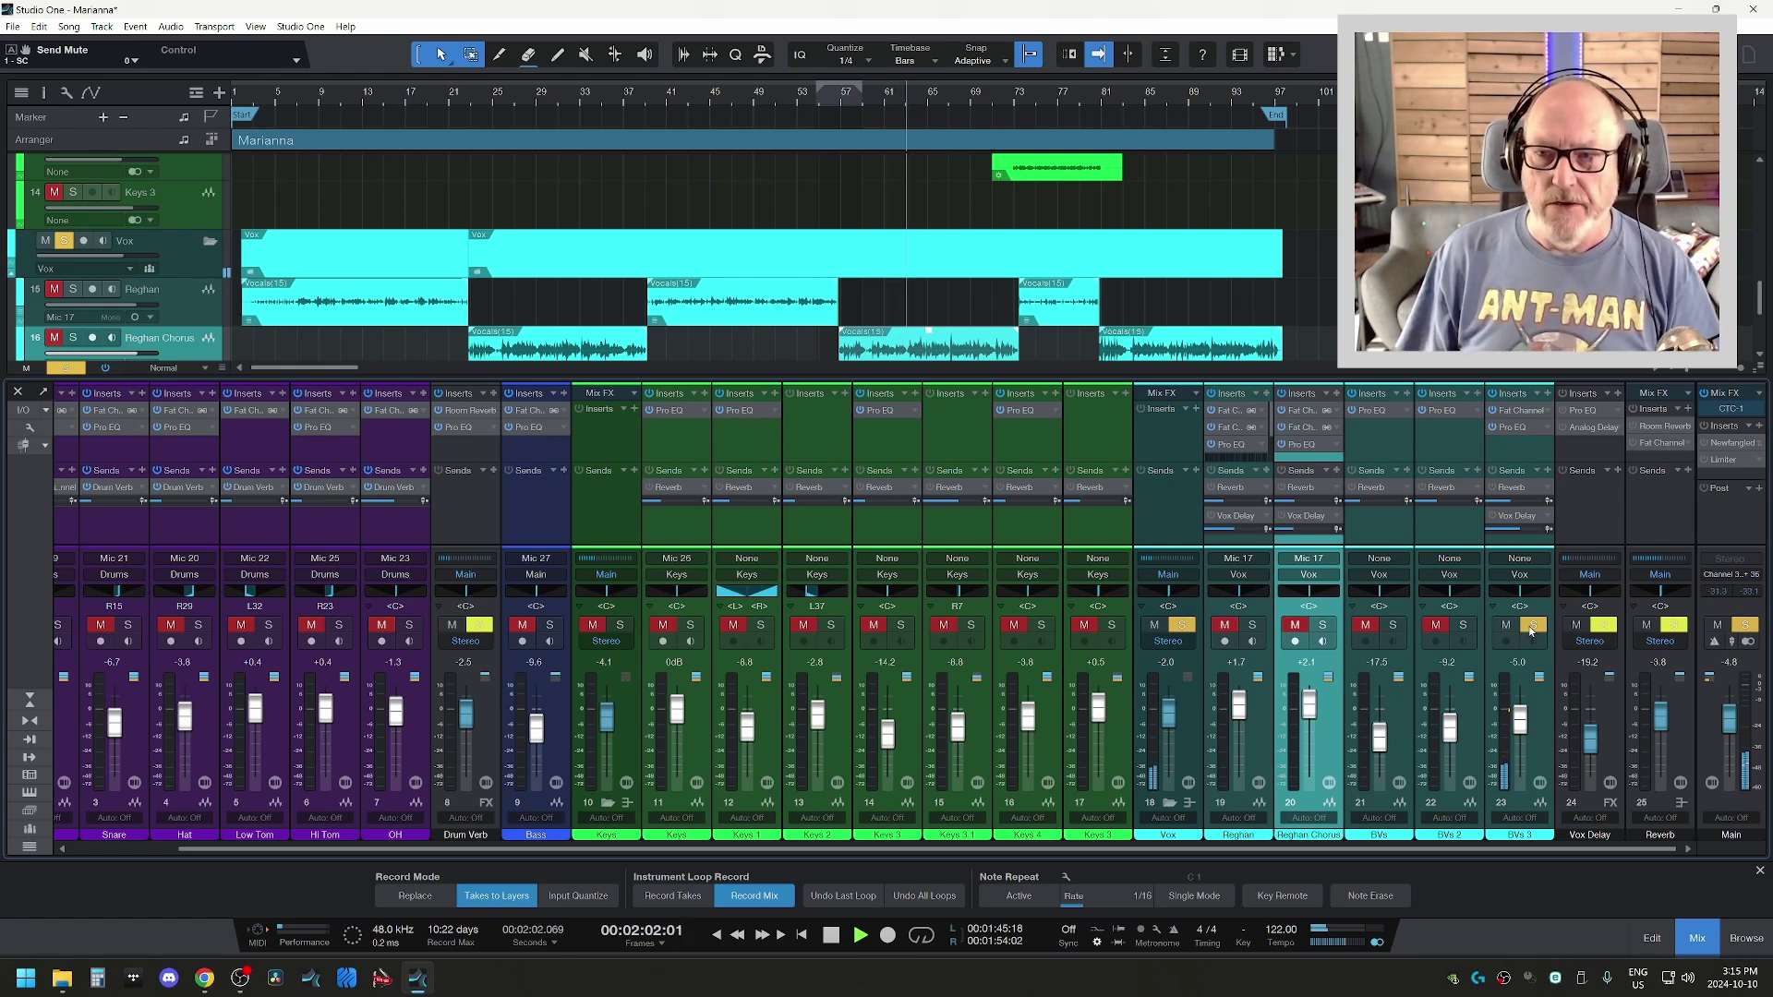
- Solo the five vocal channels together via Reghan's Solo and audition them
key("space")
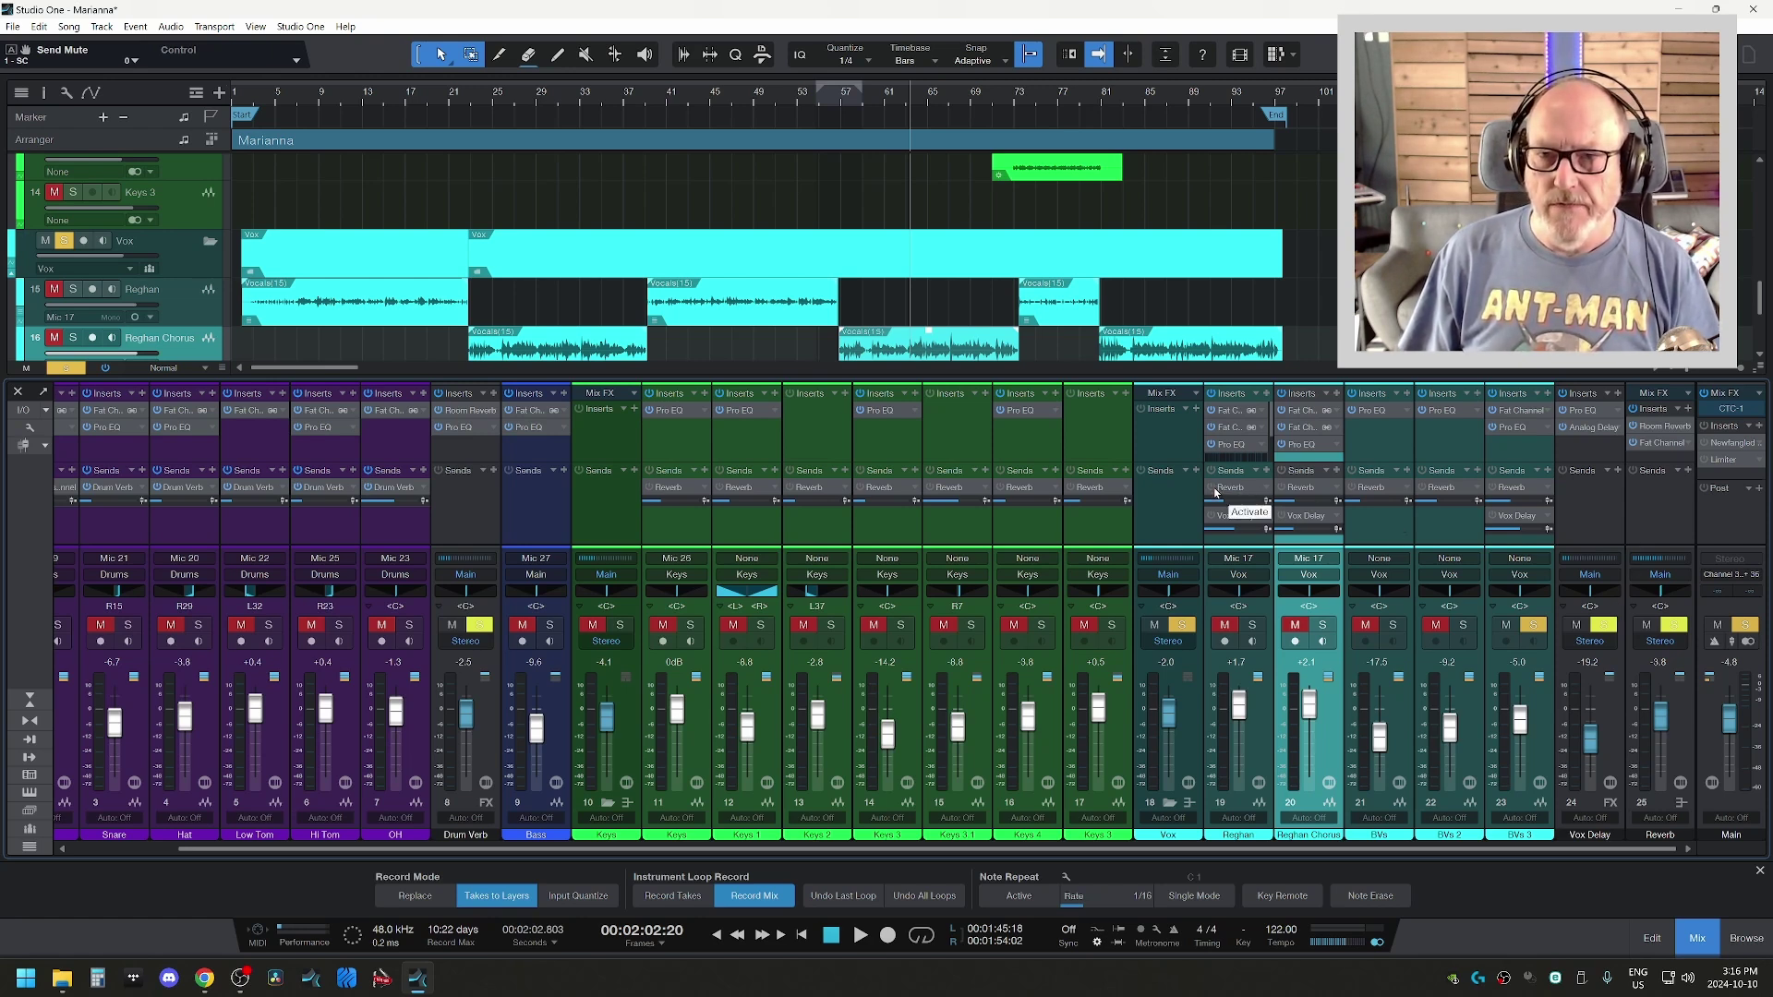
key("space")
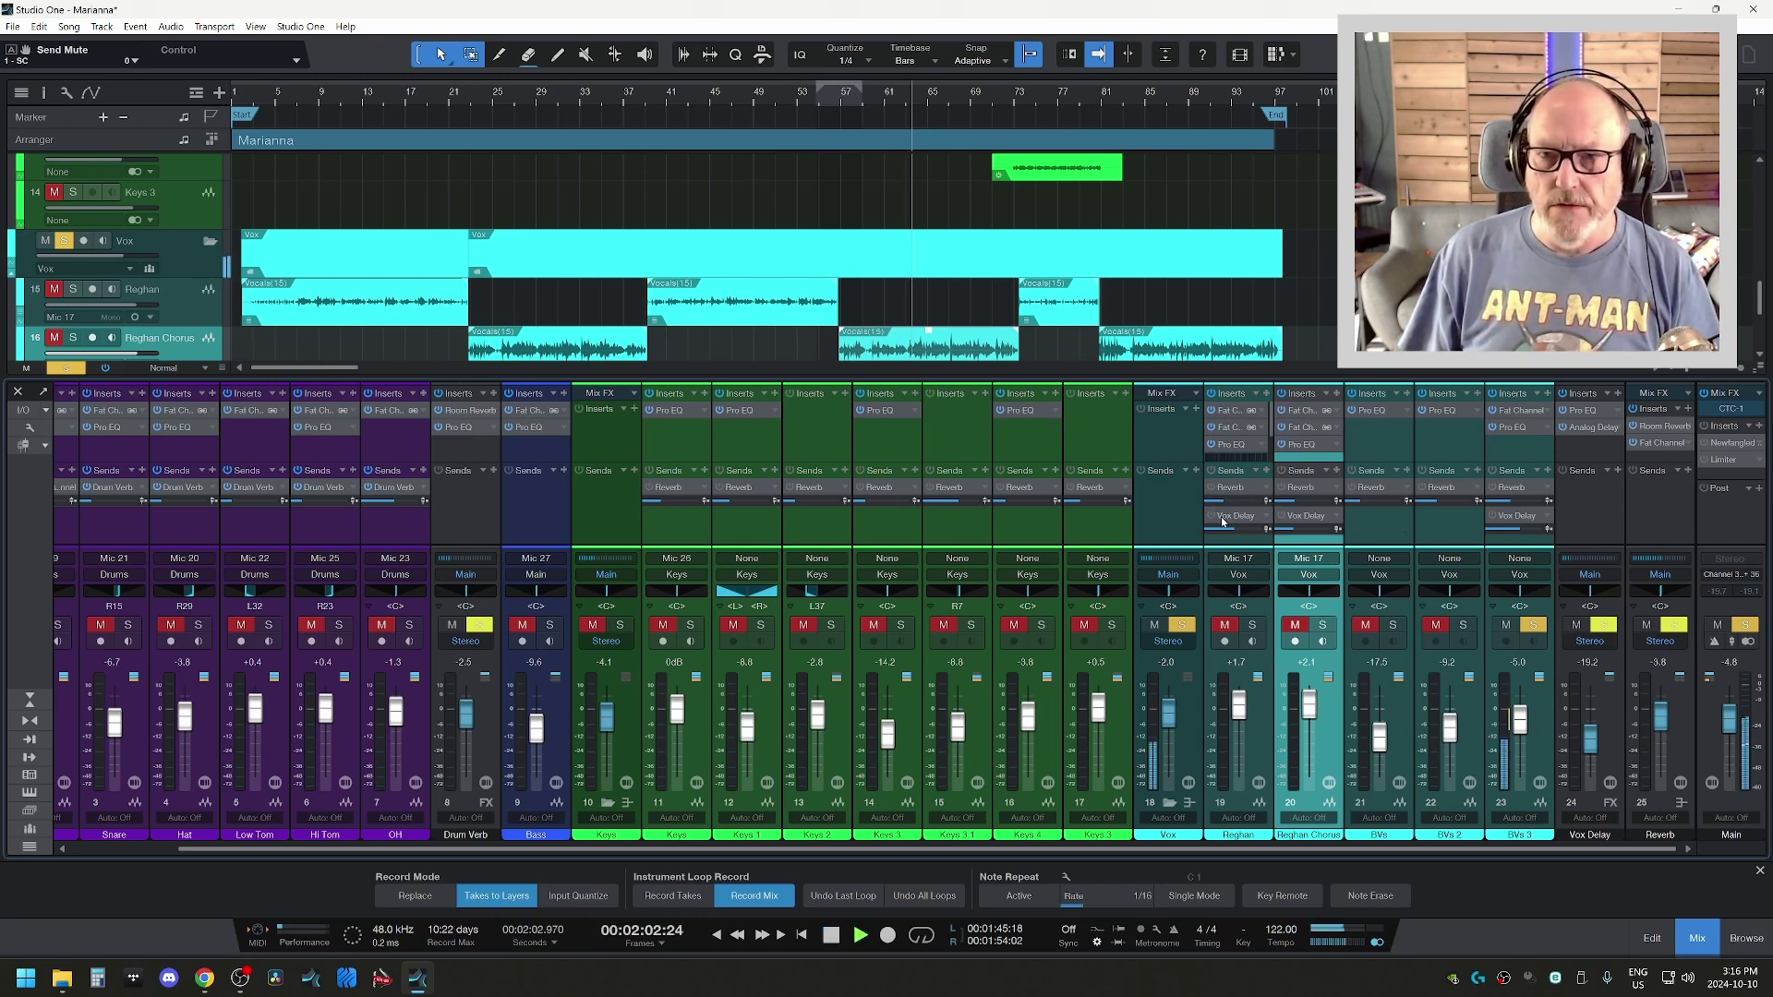
left_click(1222, 625)
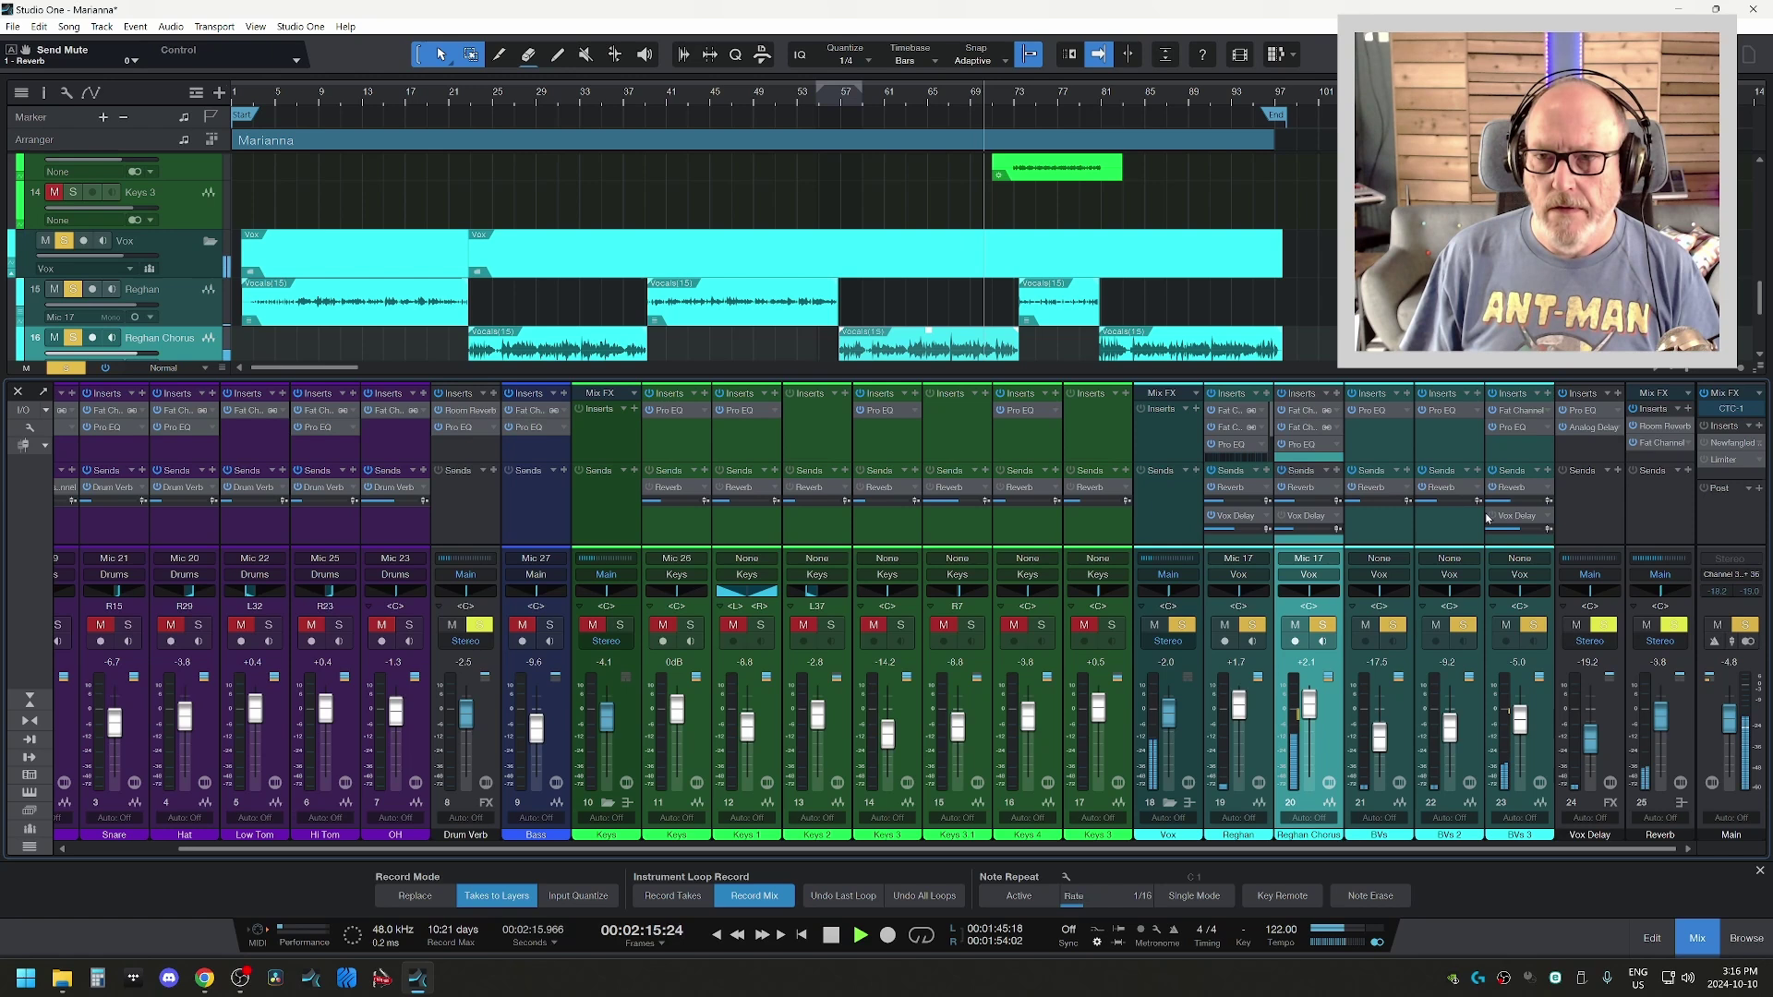
key("space")
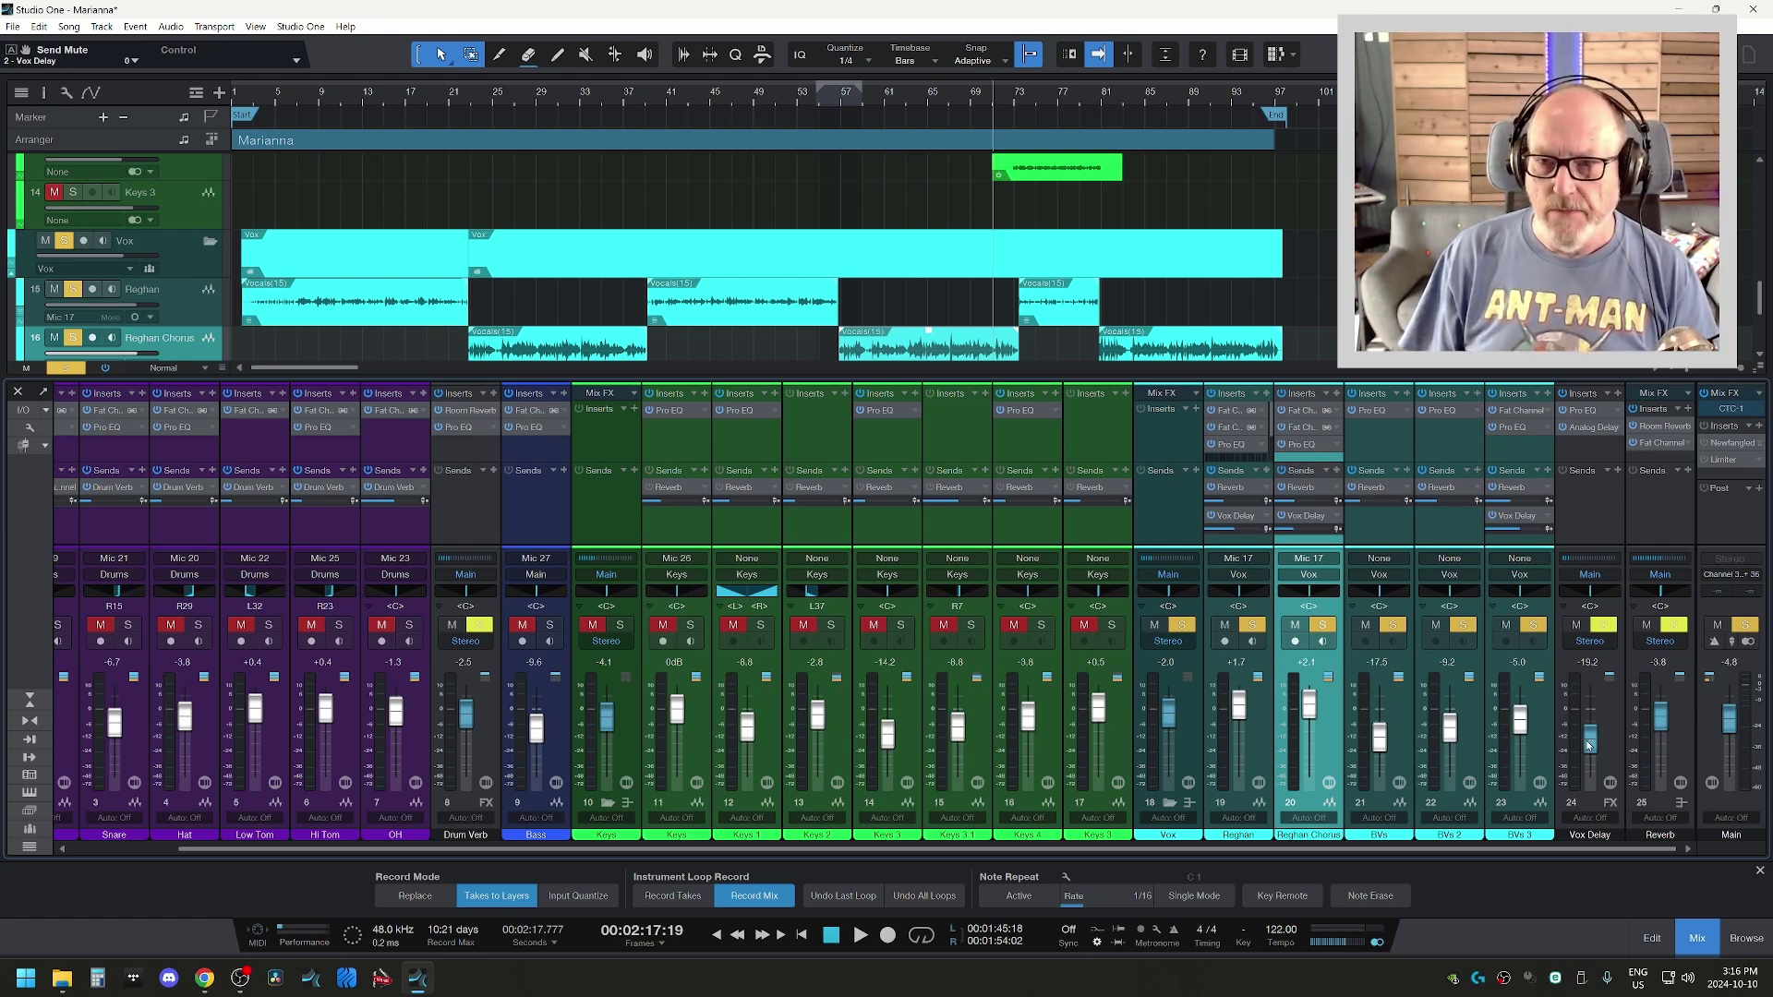
key("space")
- Ride the Vox Delay return fader up, then down, settling it at -15.2 dB
left_click_drag(1588, 744, 1594, 711)
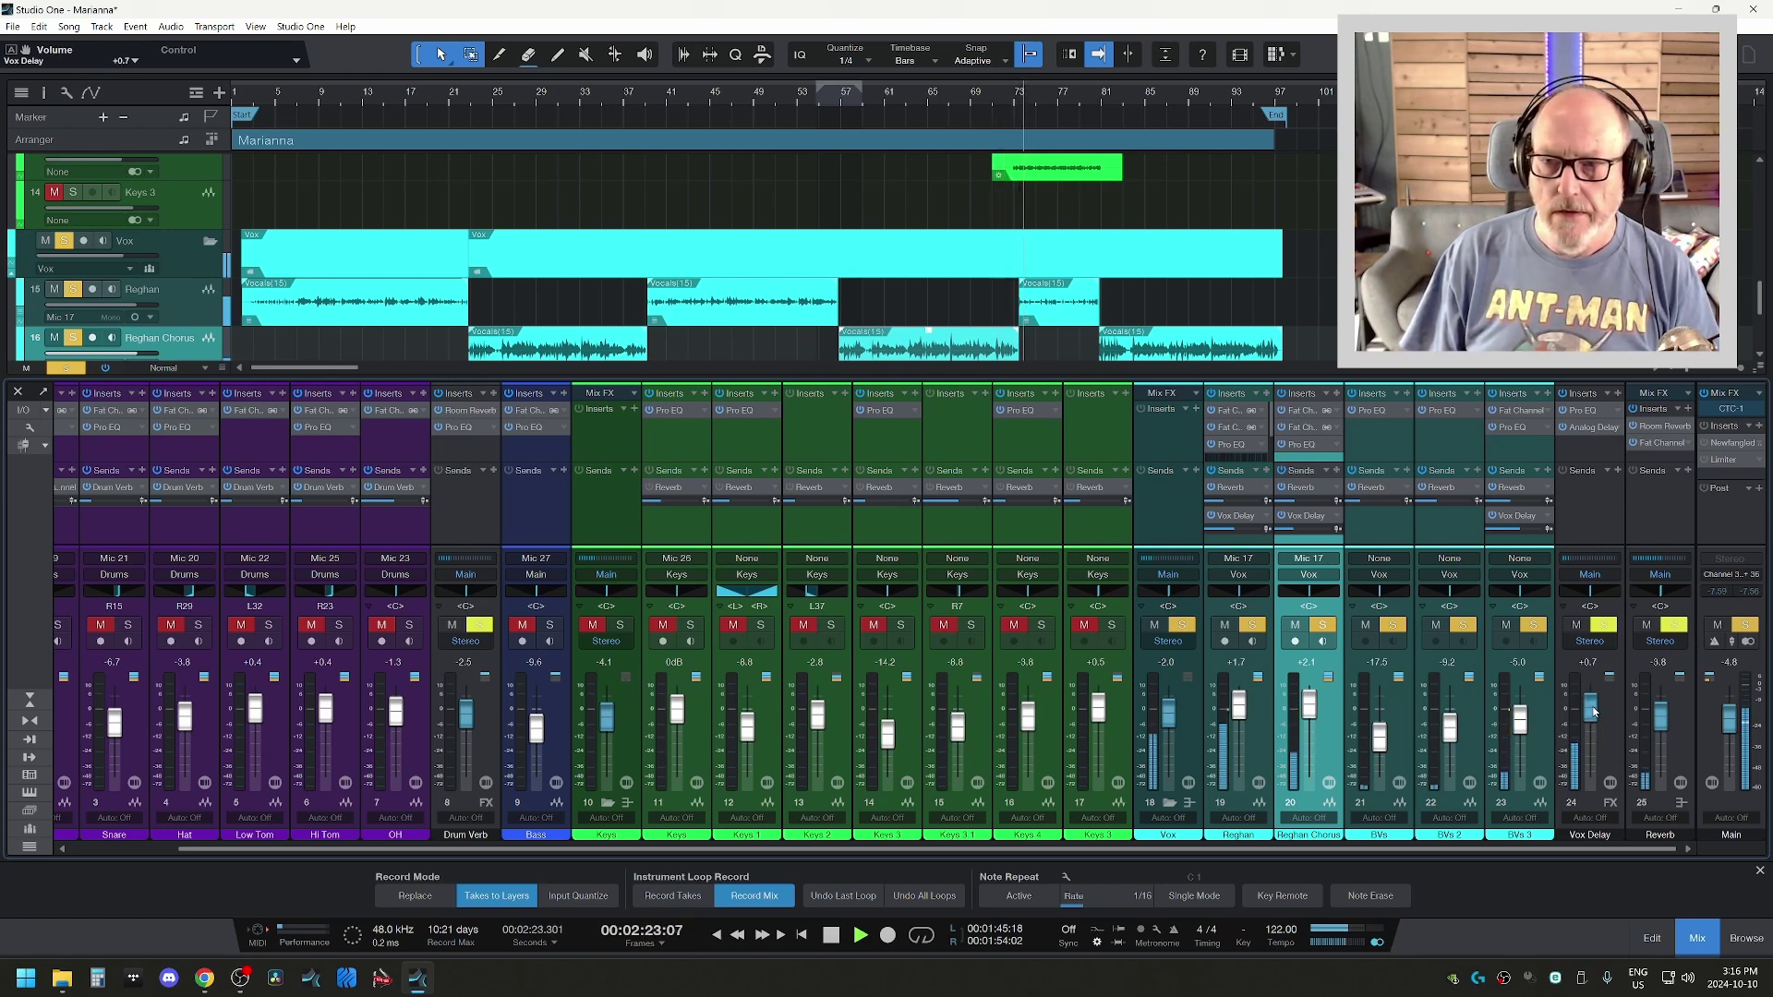
key("space")
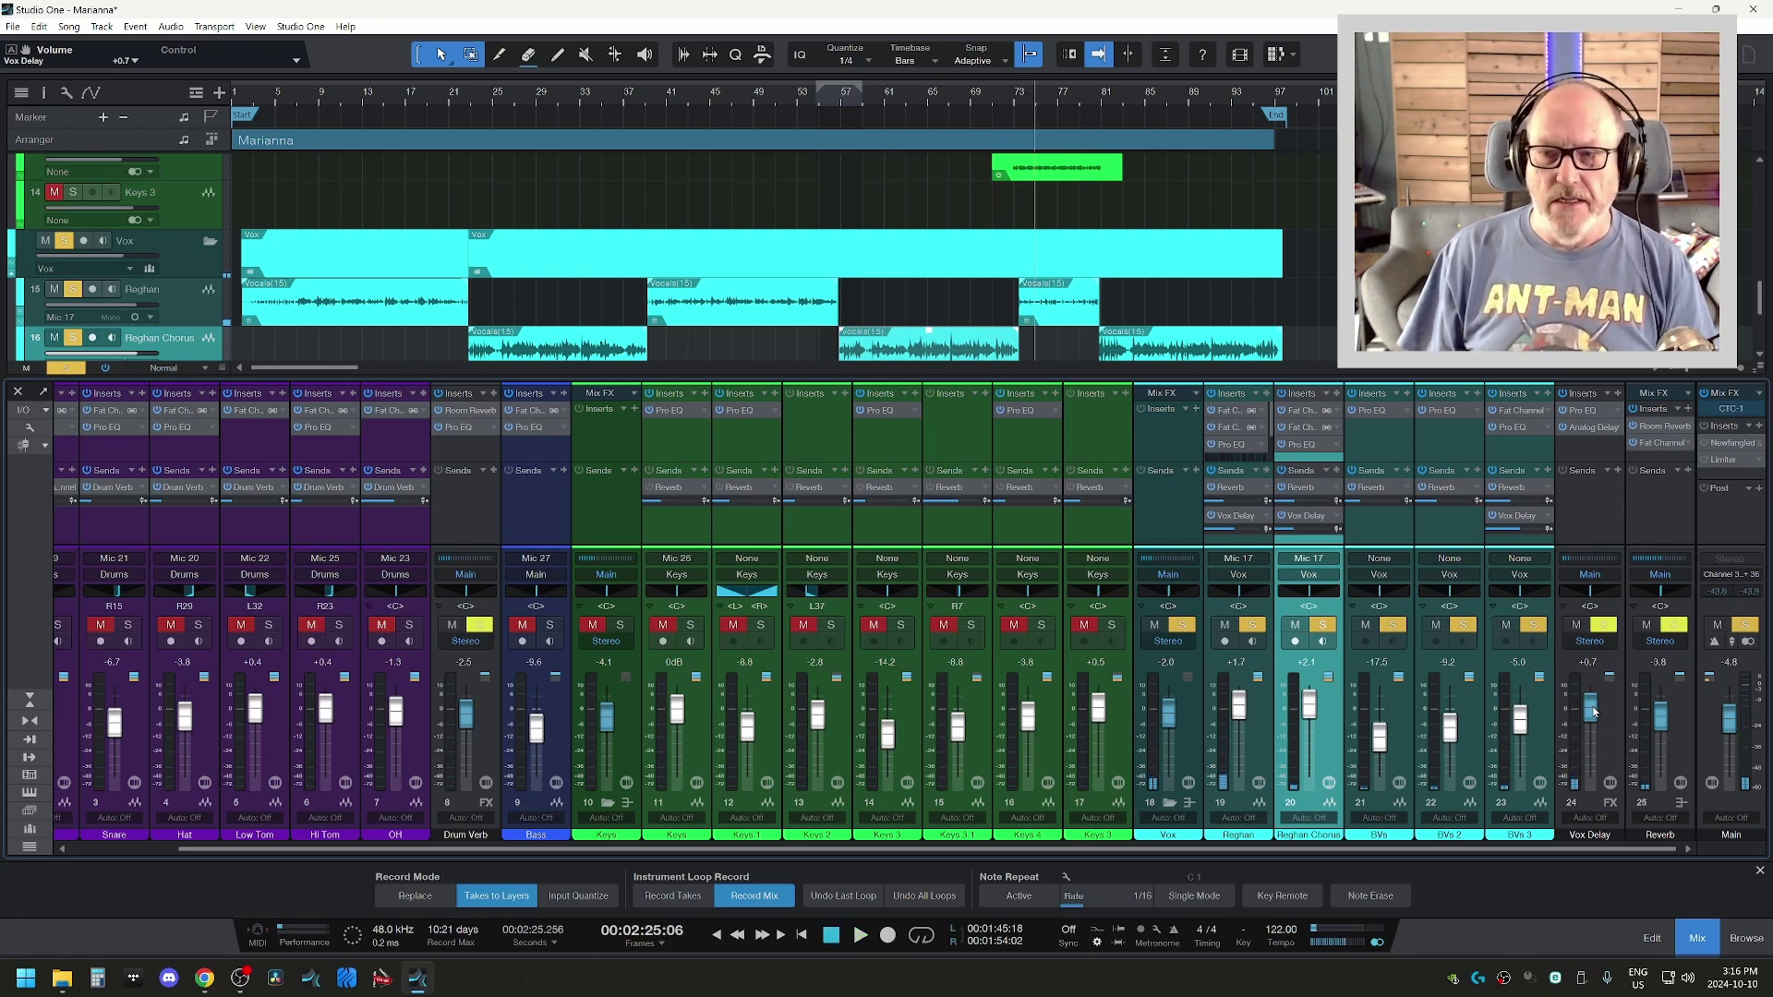
left_click_drag(1591, 711, 1587, 749)
scroll(1588, 750, "up", 5)
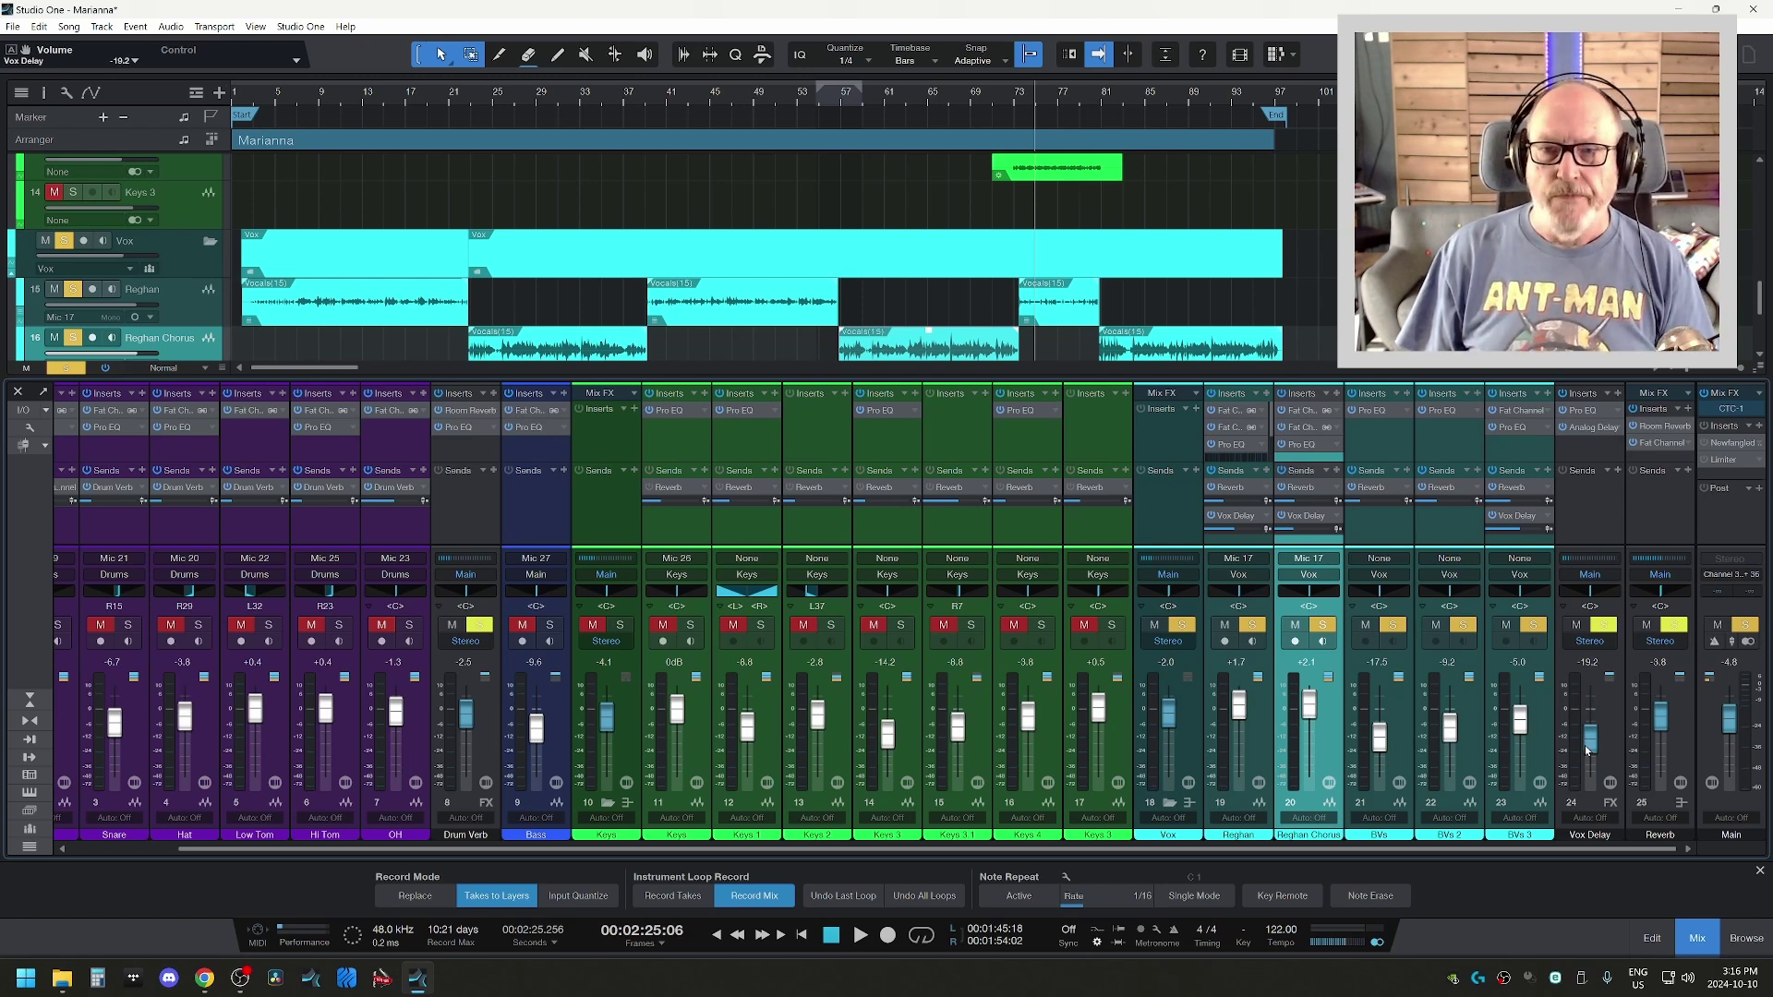
left_click(1237, 444)
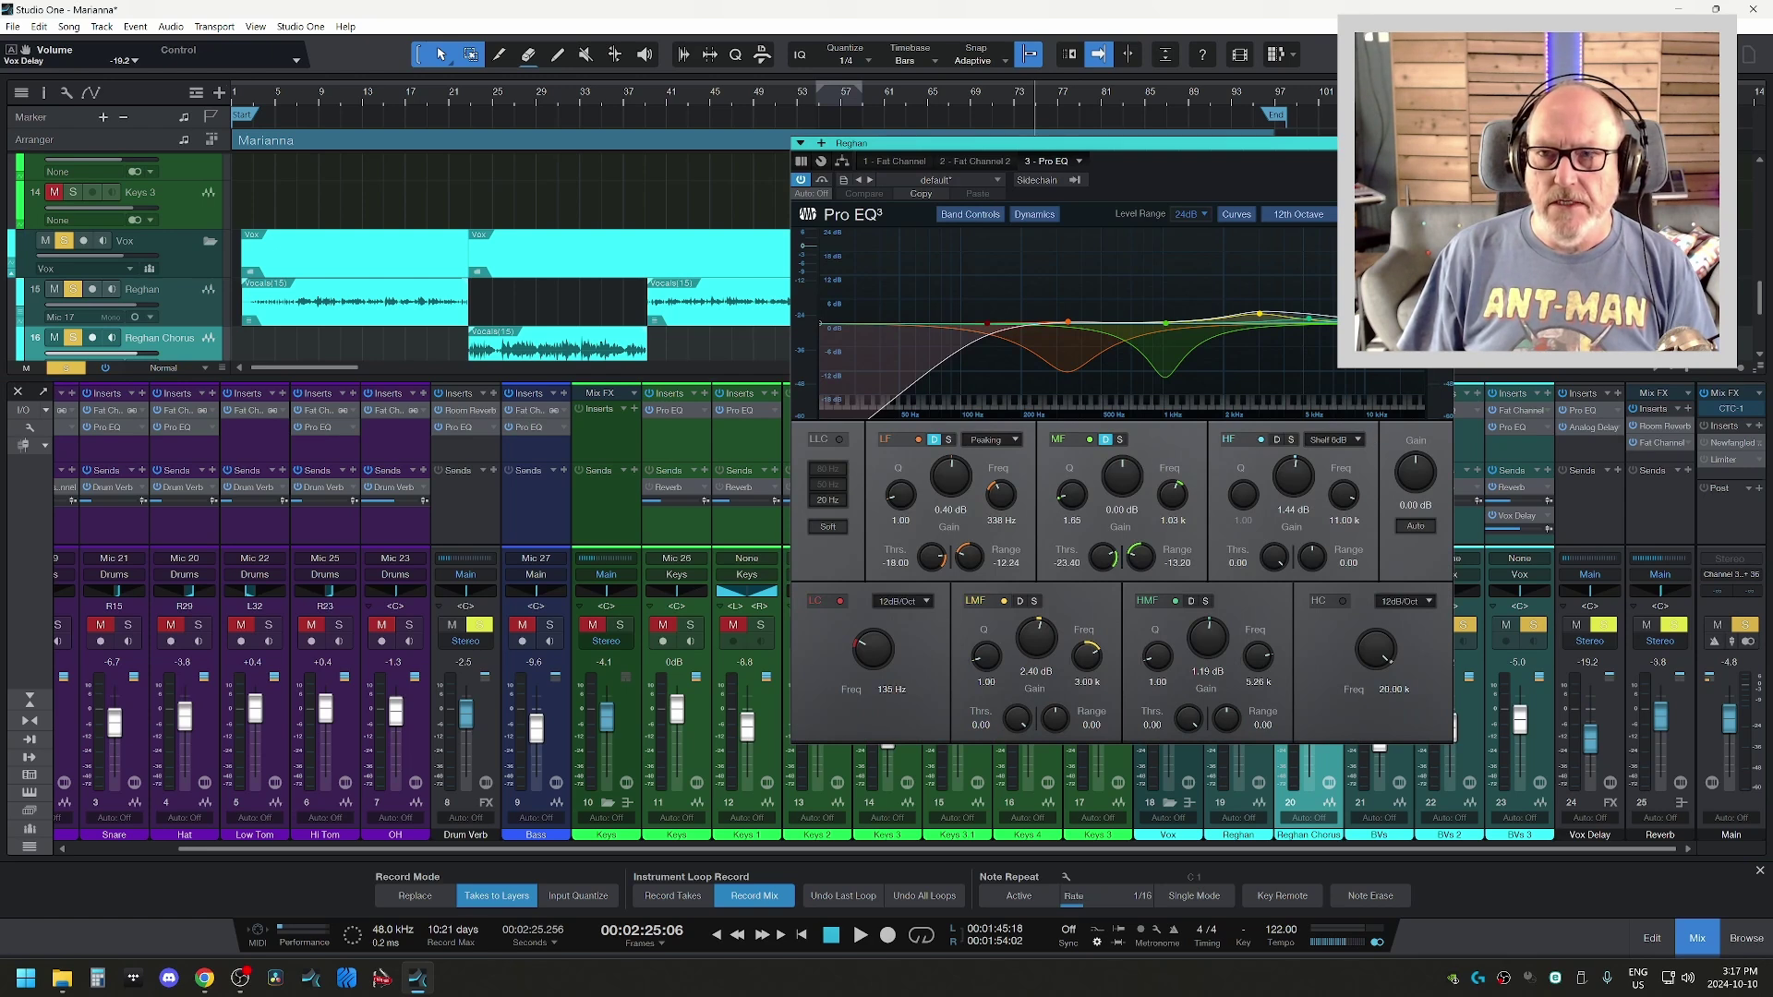
left_click_drag(1062, 143, 797, 144)
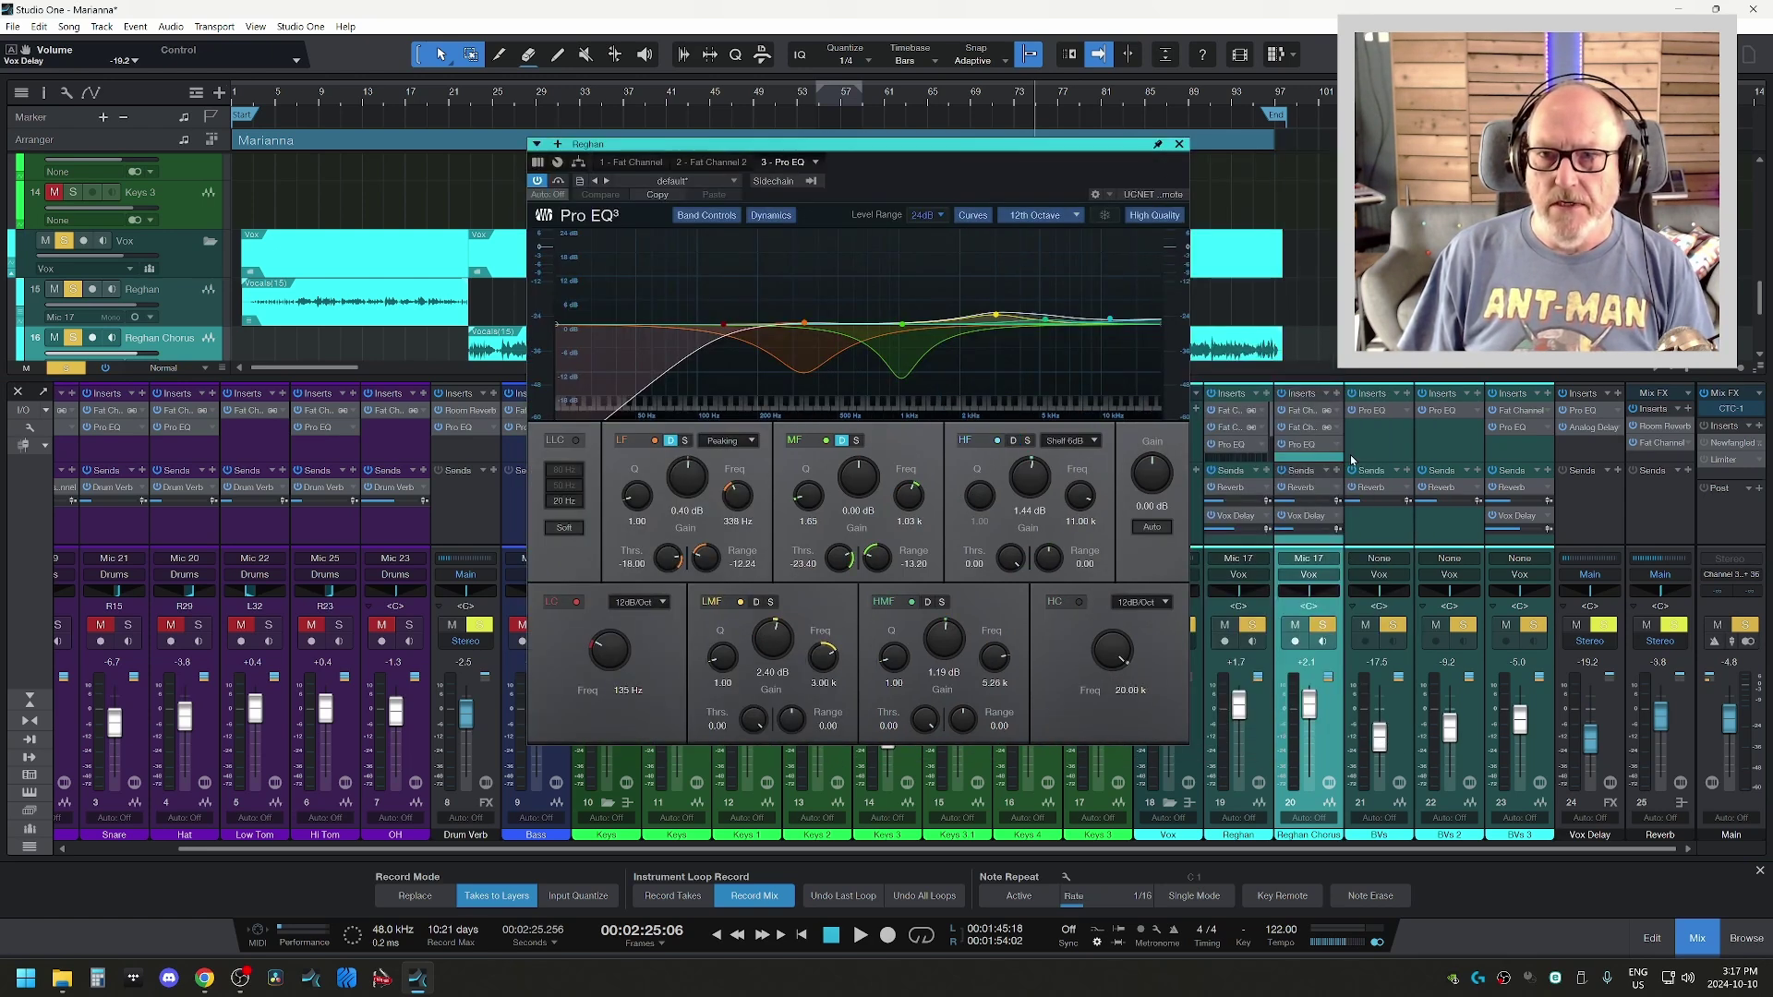
left_click(1373, 412)
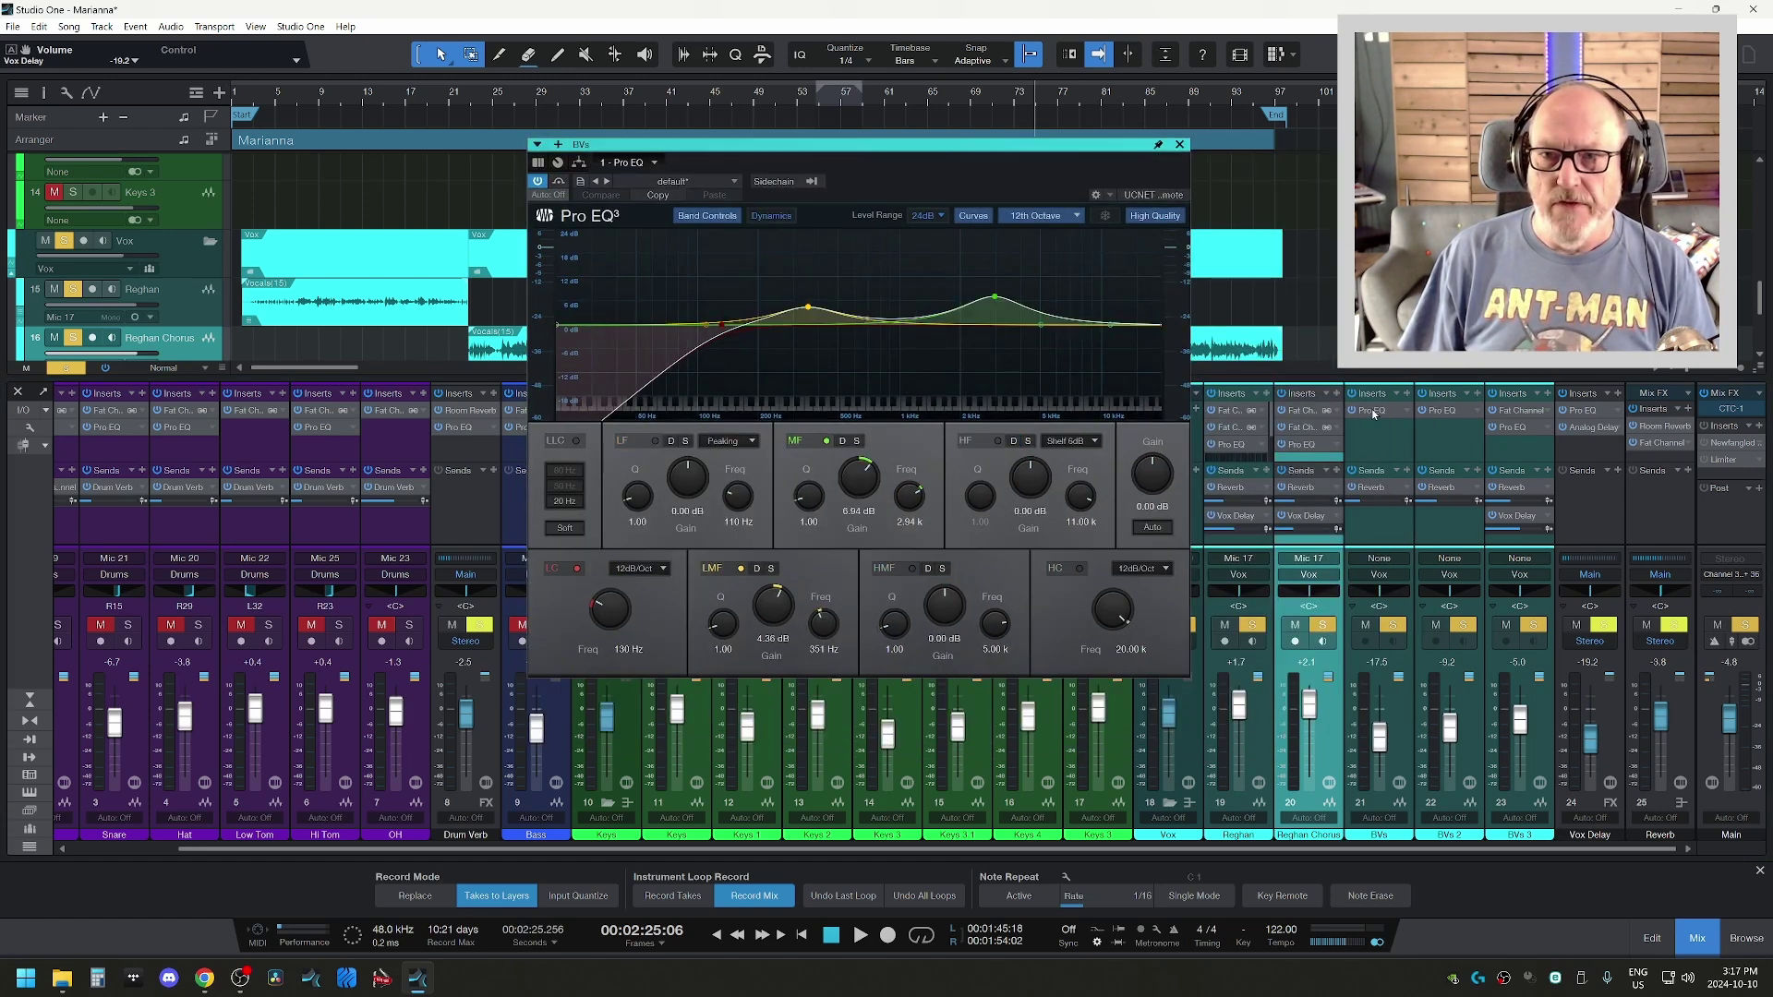
left_click(1442, 412)
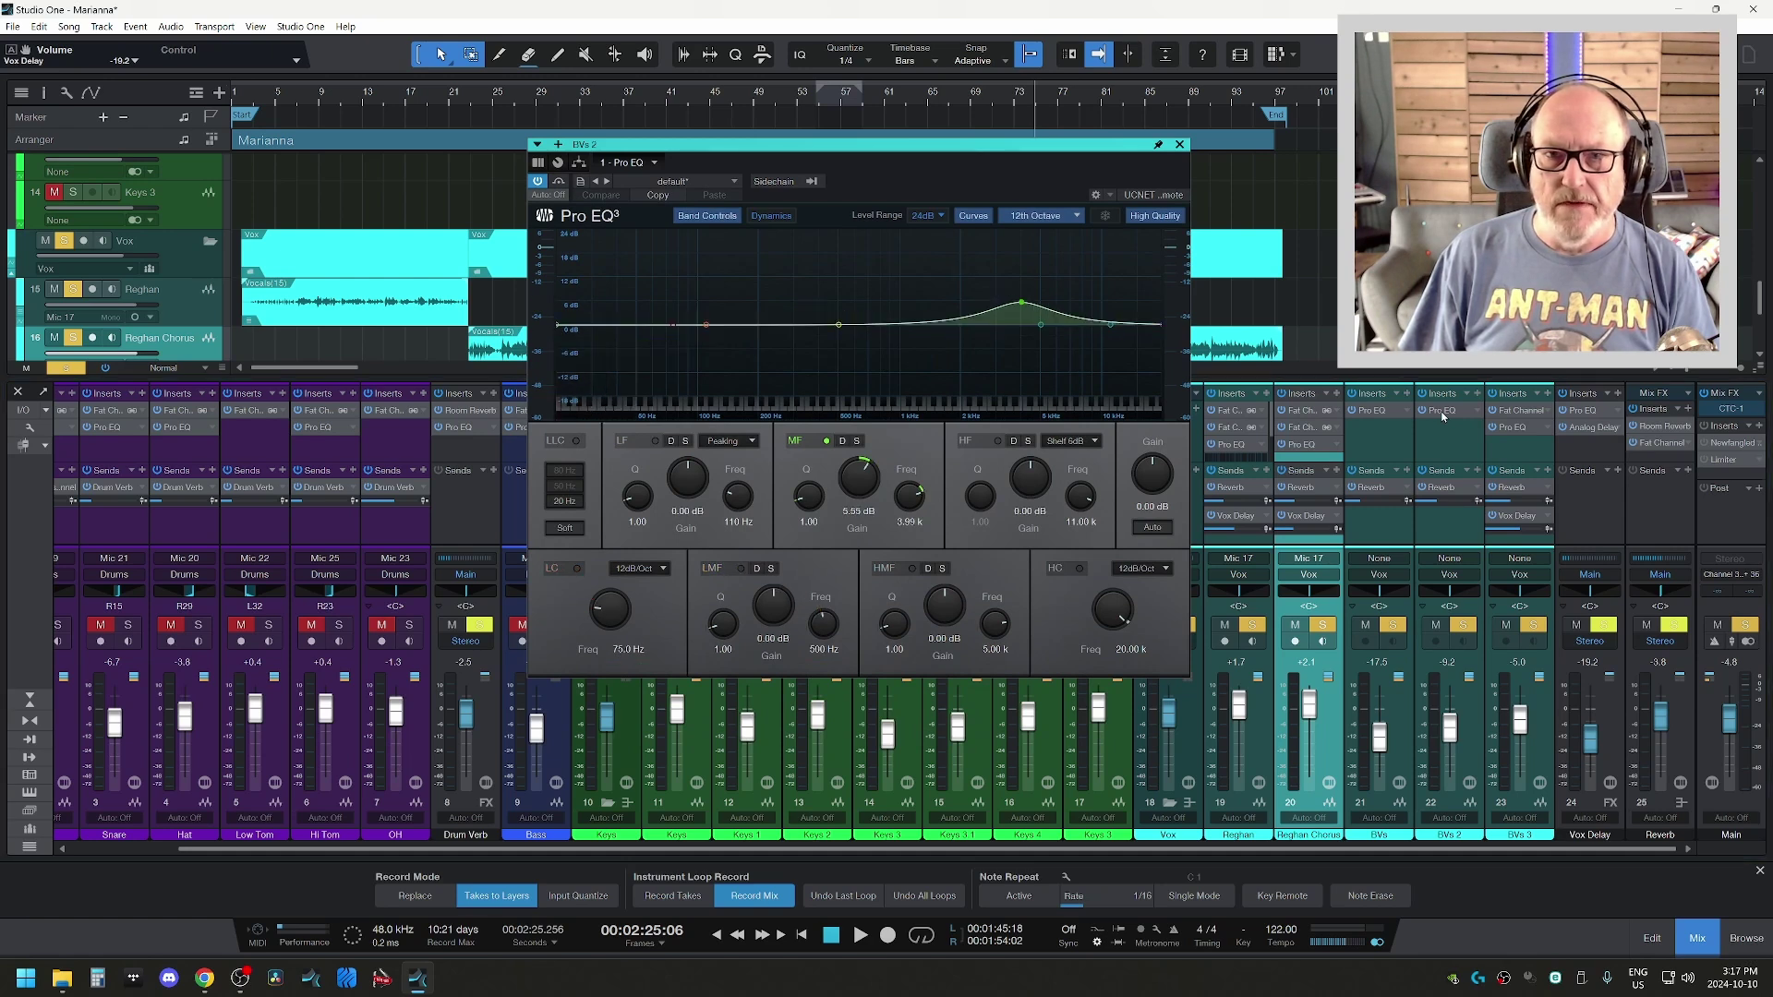
left_click(1528, 428)
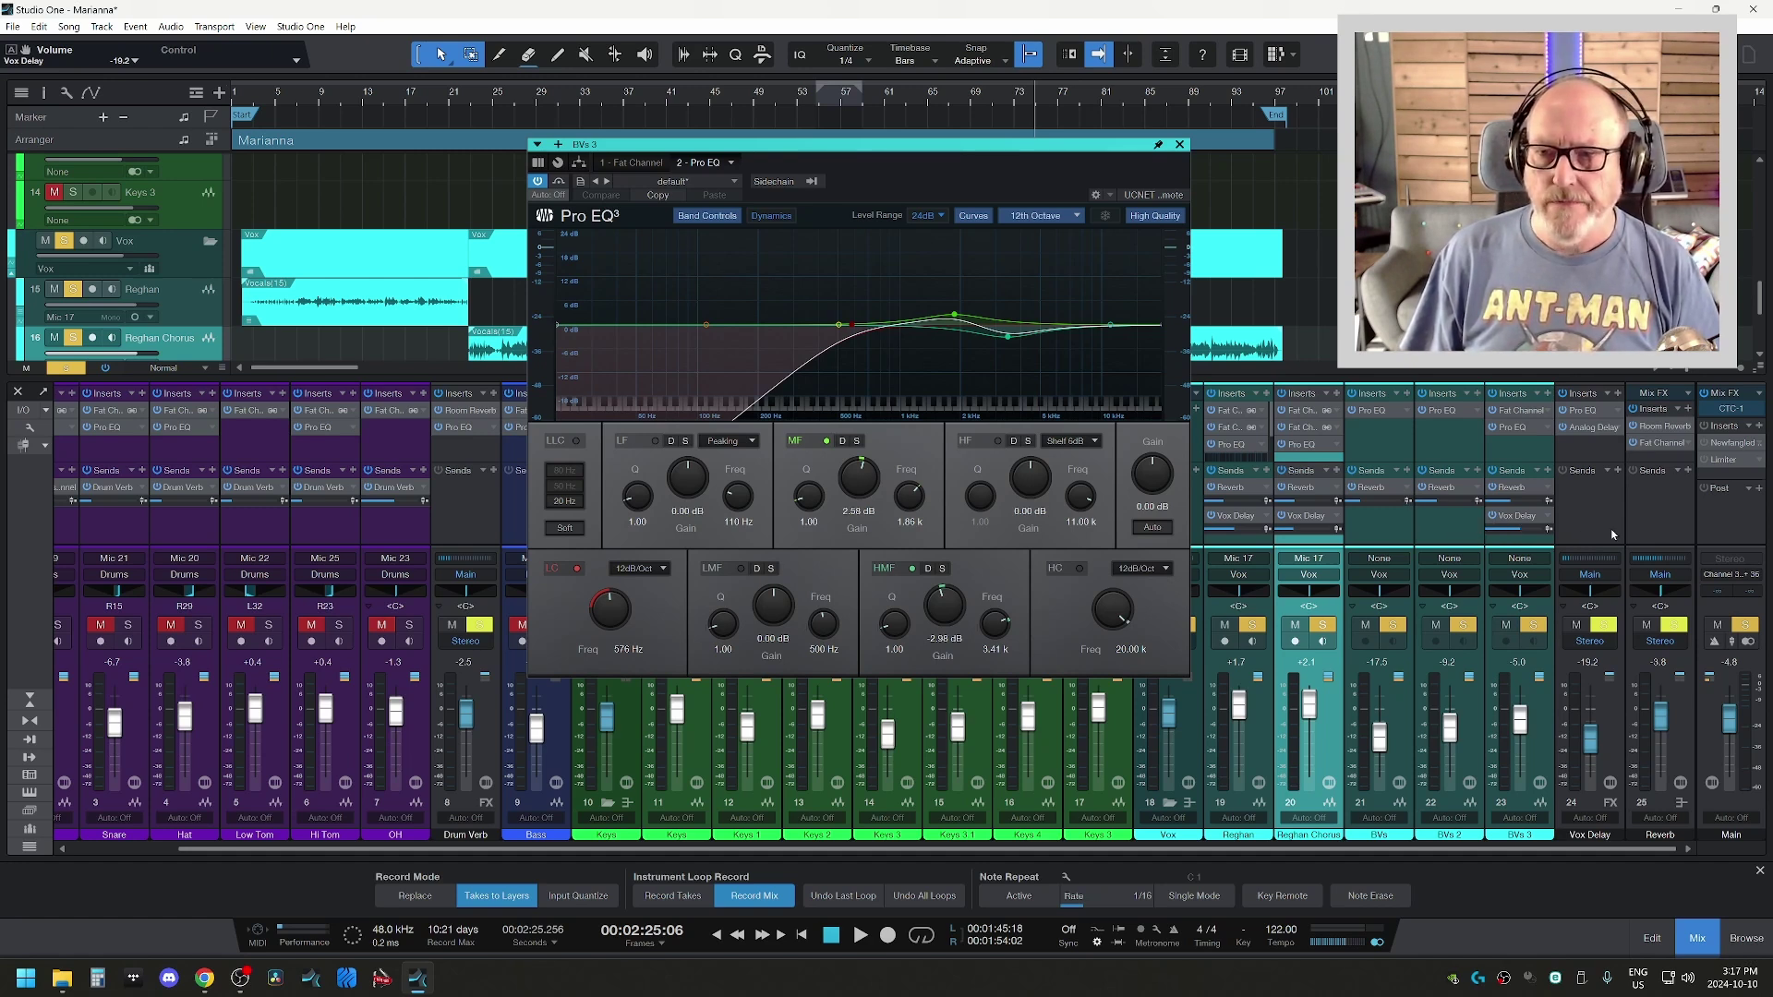
left_click(1180, 145)
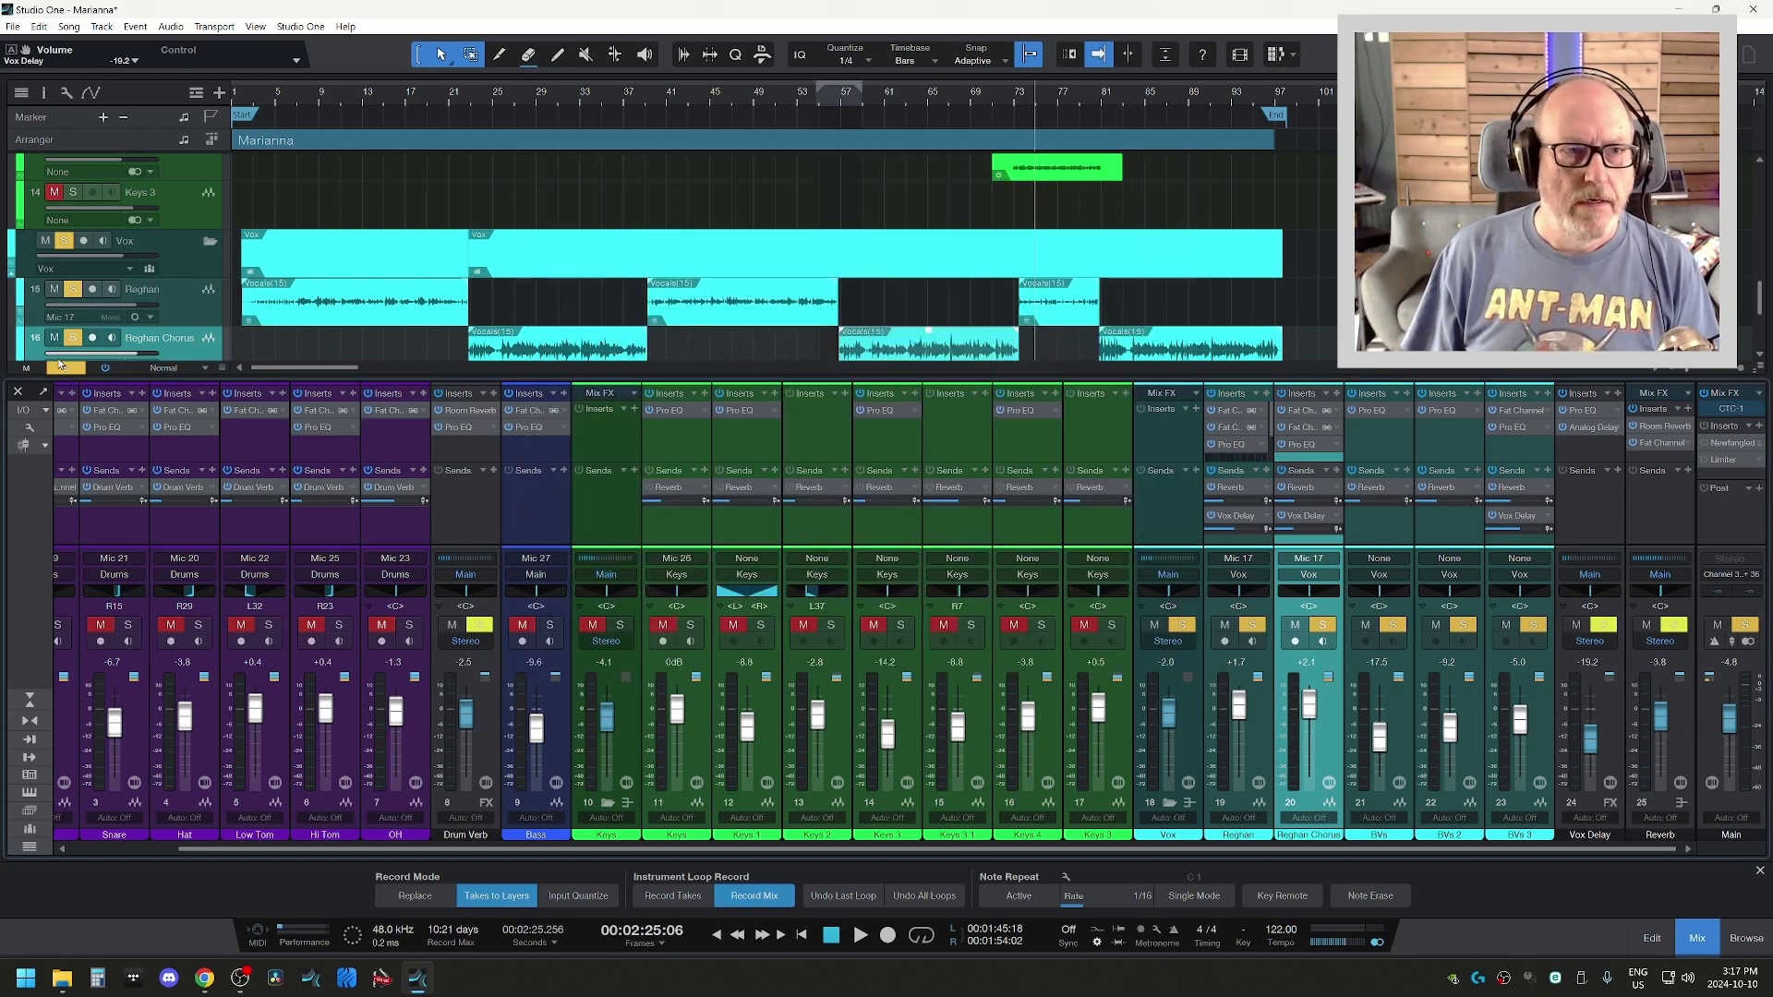
- Clear all solos, play the full mix from bar 37, and zoom in around the playhead
left_click(65, 368)
key("space")
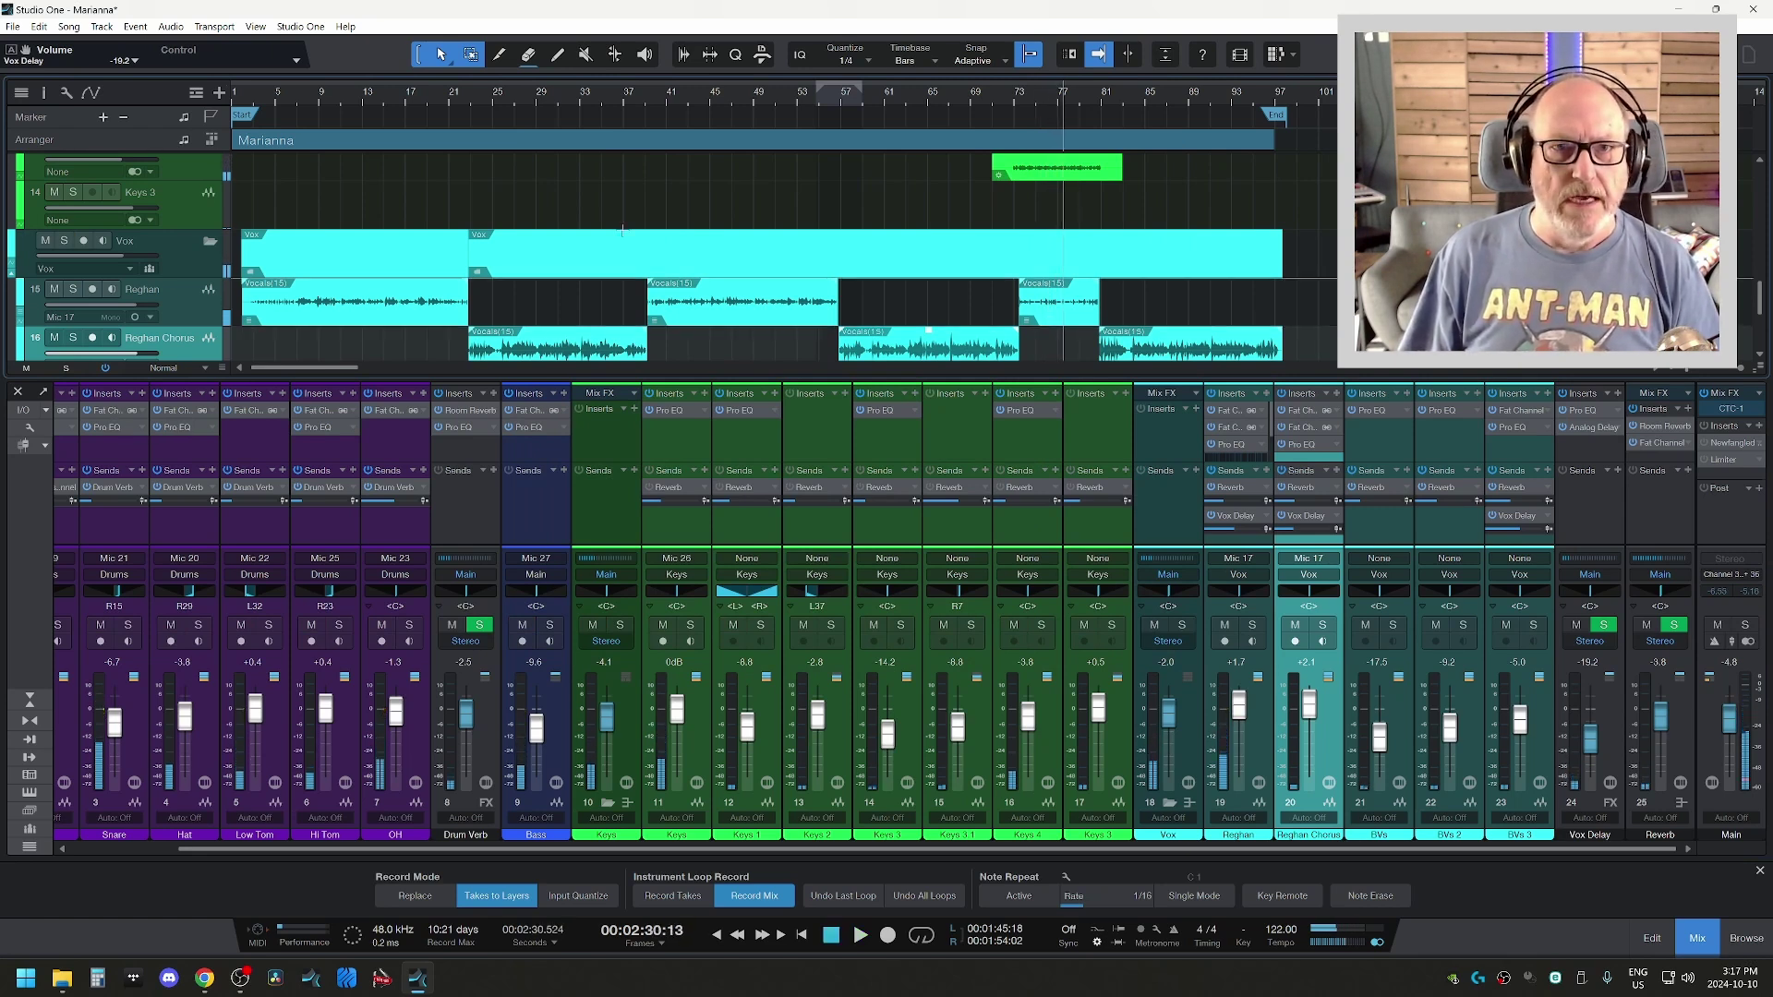
left_click(636, 96)
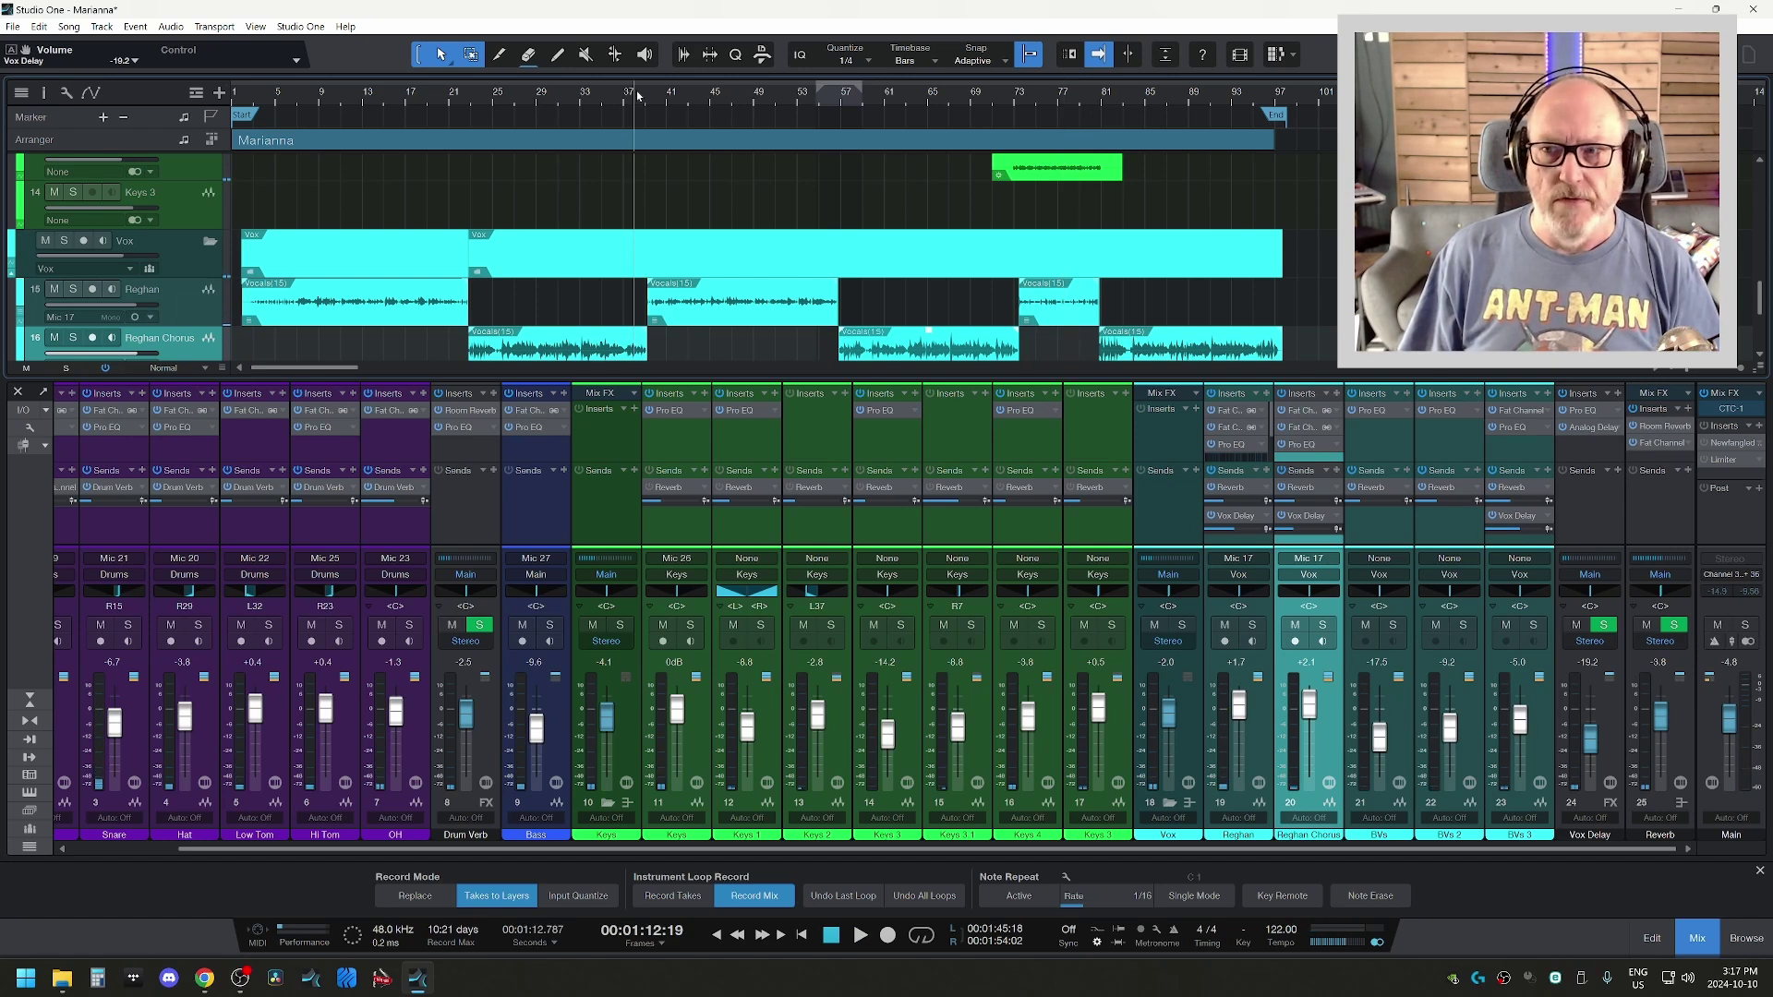
key("space")
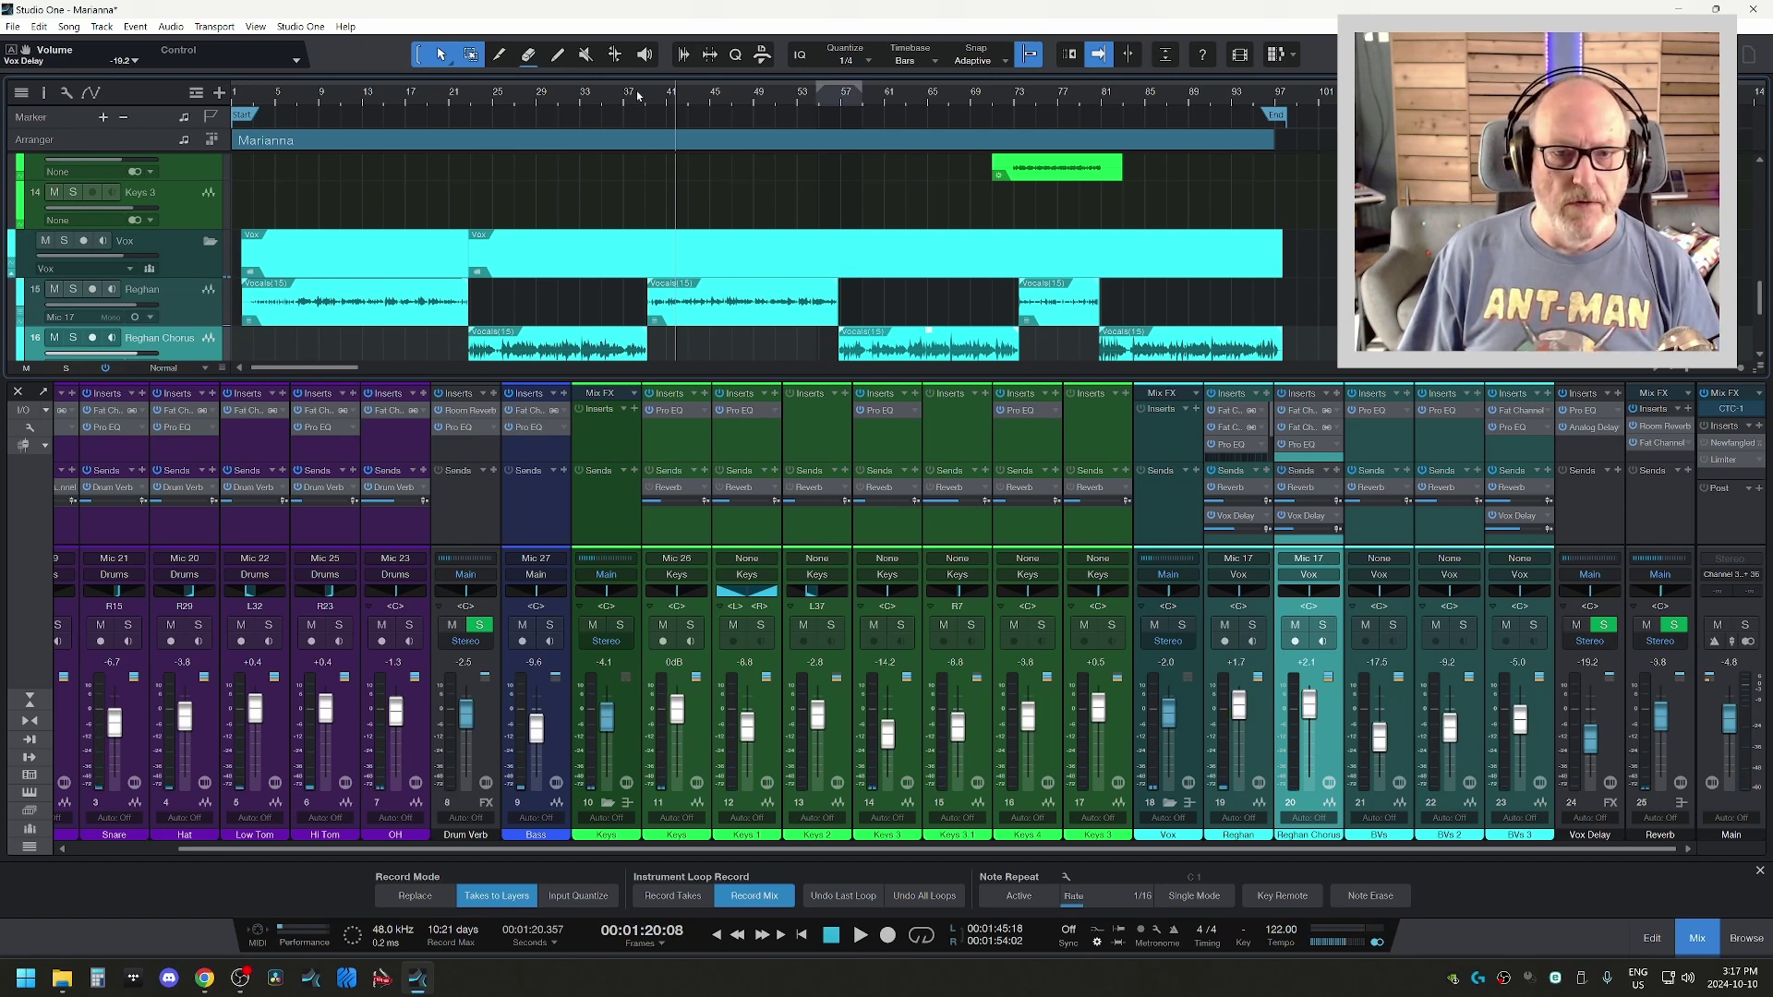
key("e")
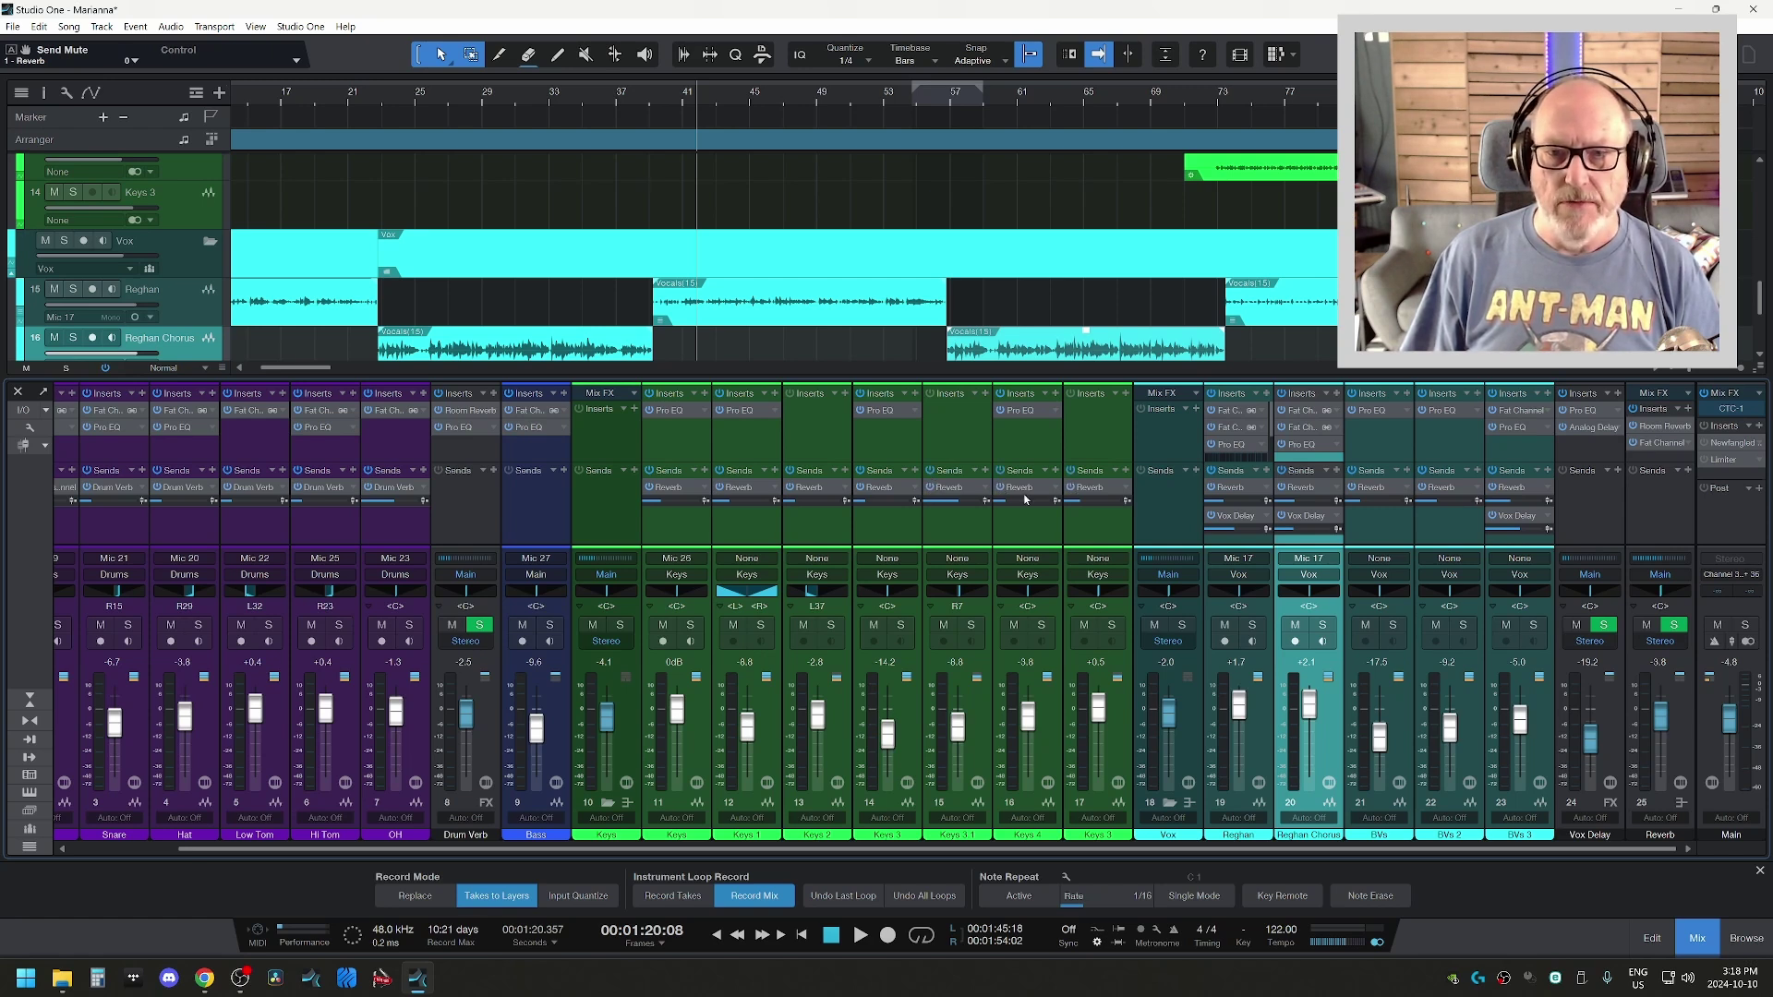
- Play from bar 39, then review and close the Reverb bus's Room Reverb (1.40 s, 3.00 m)
mouse_move(865, 505)
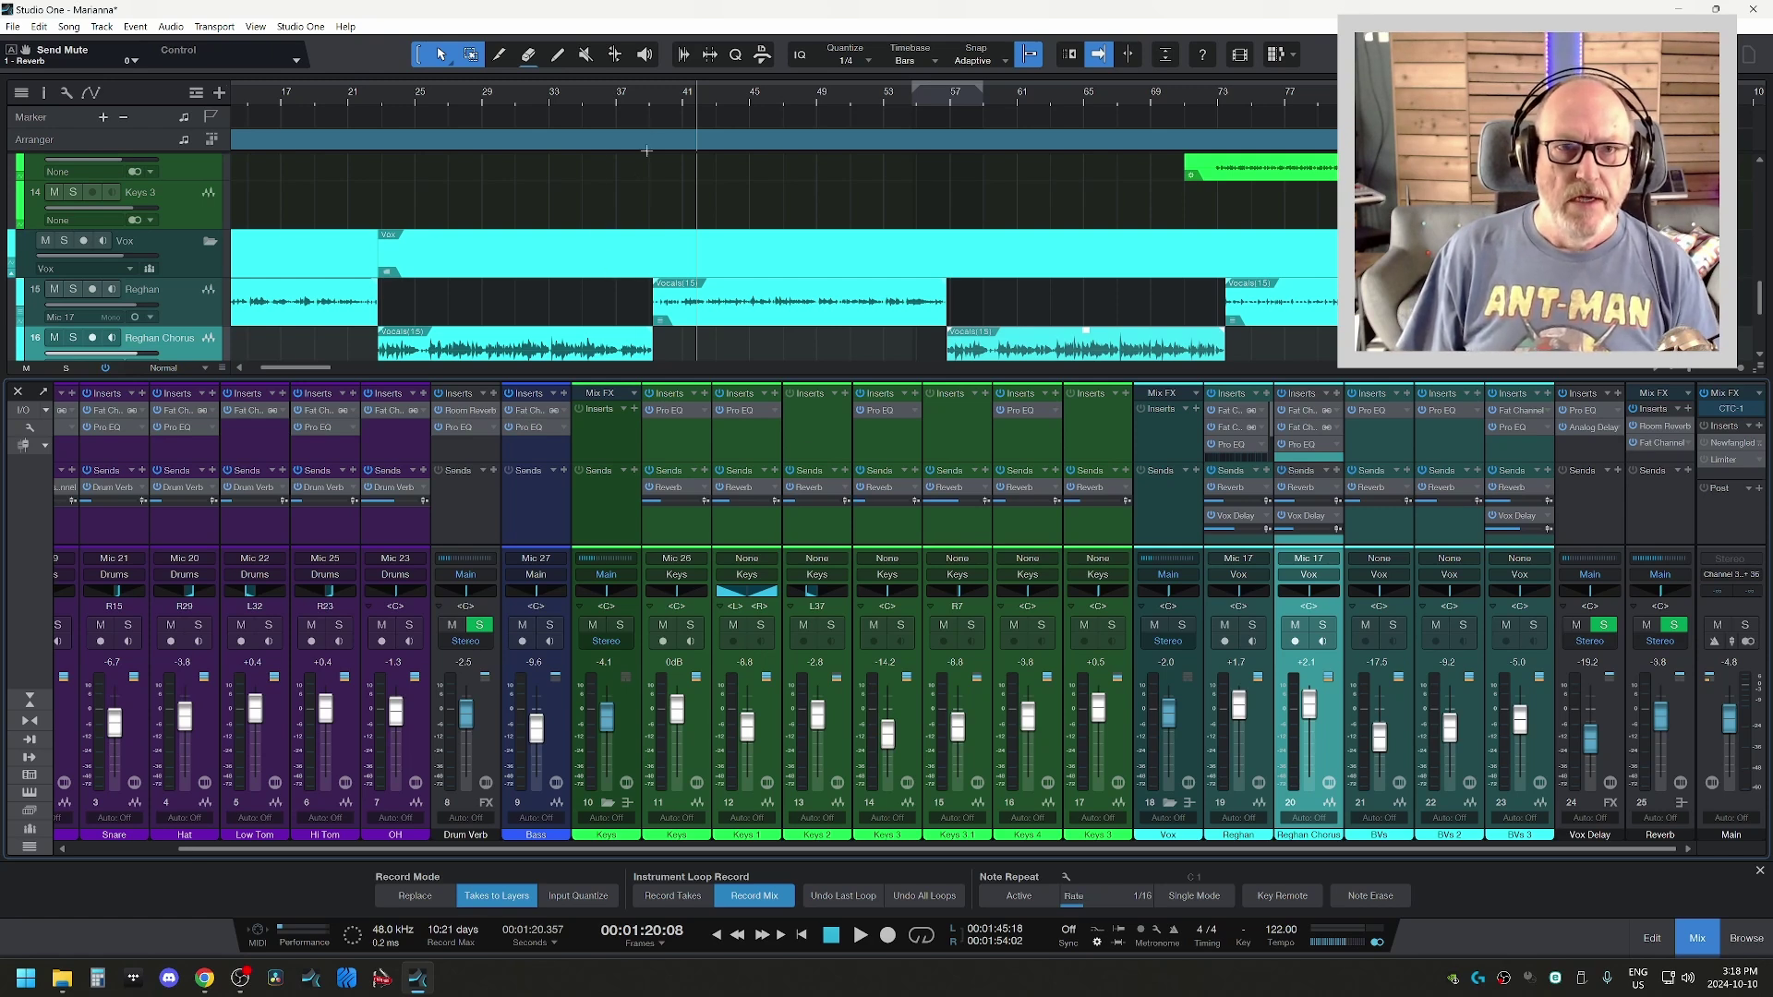
left_click(650, 102)
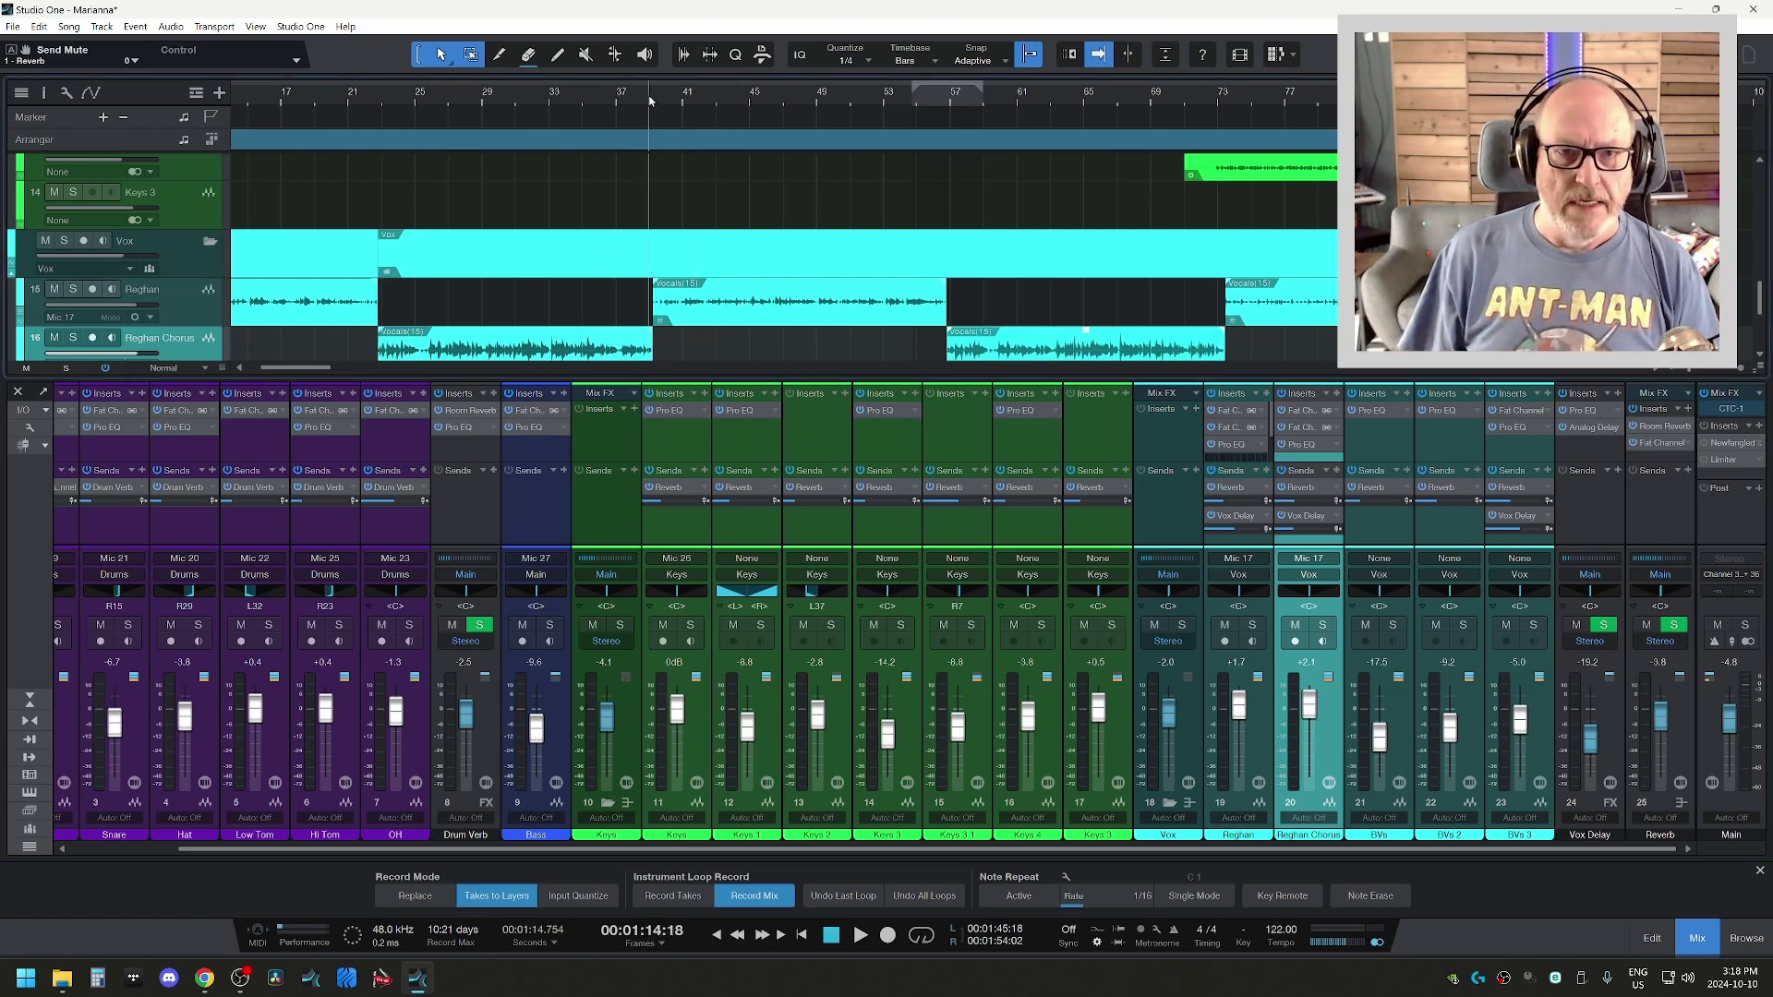
key("space")
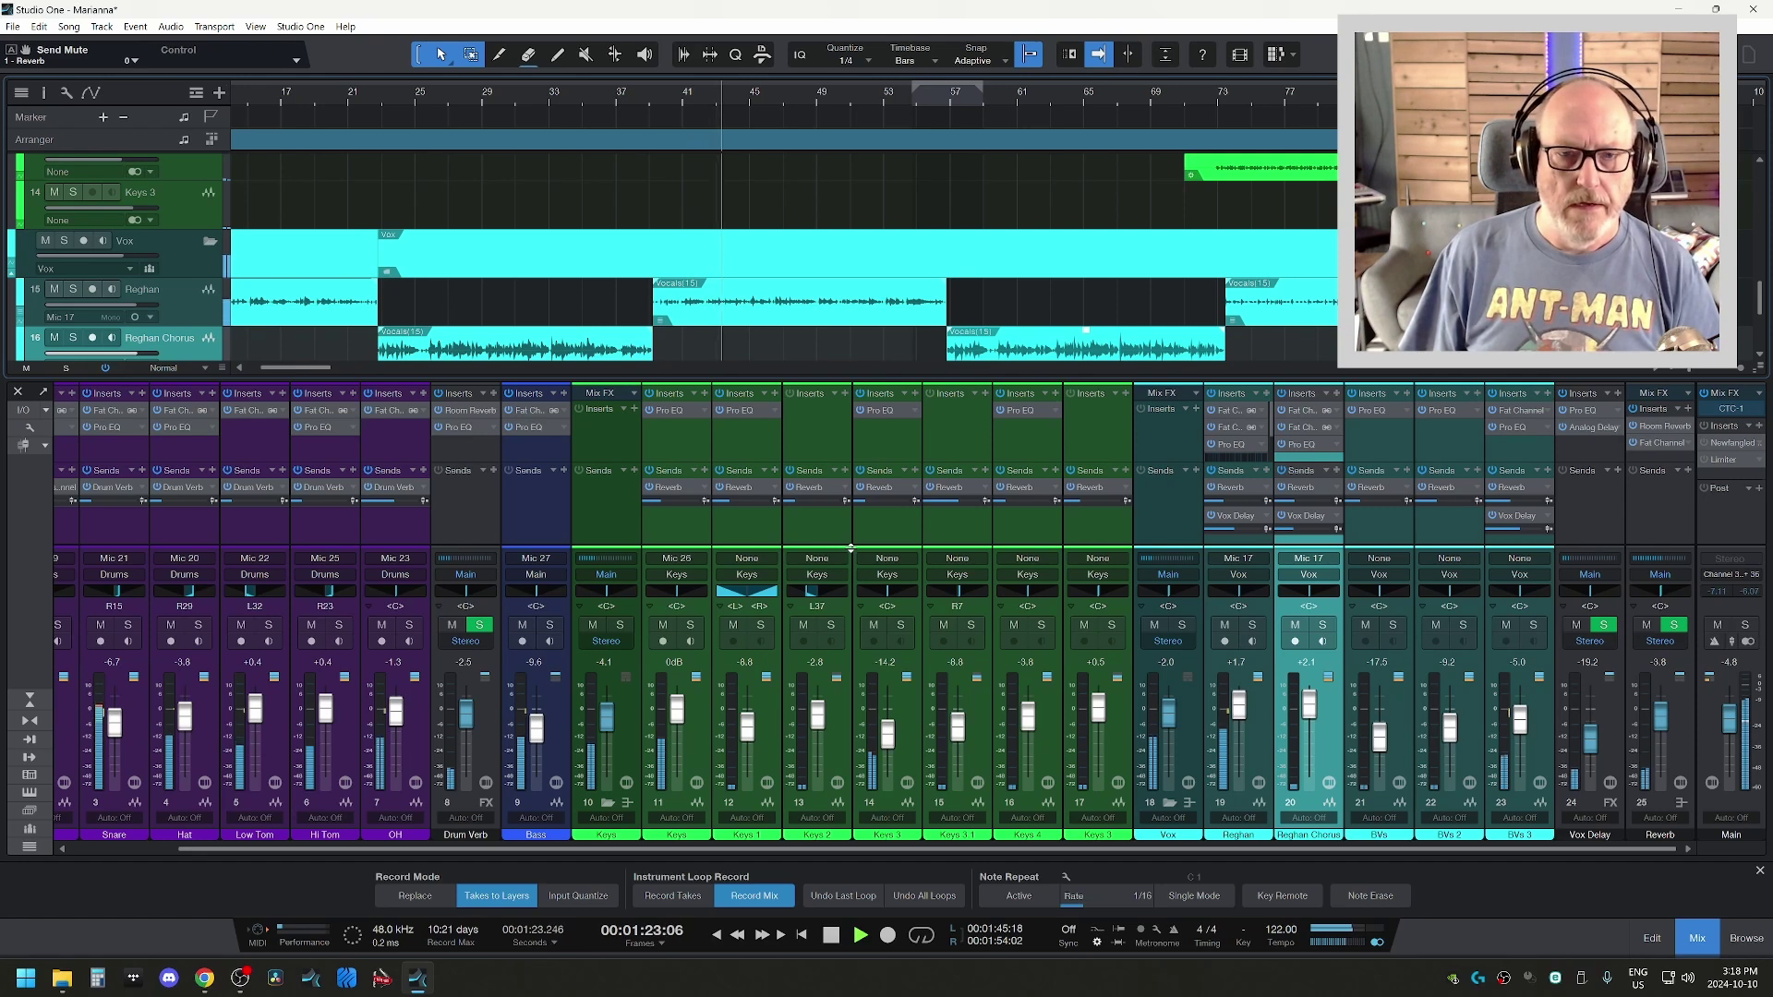
key("space")
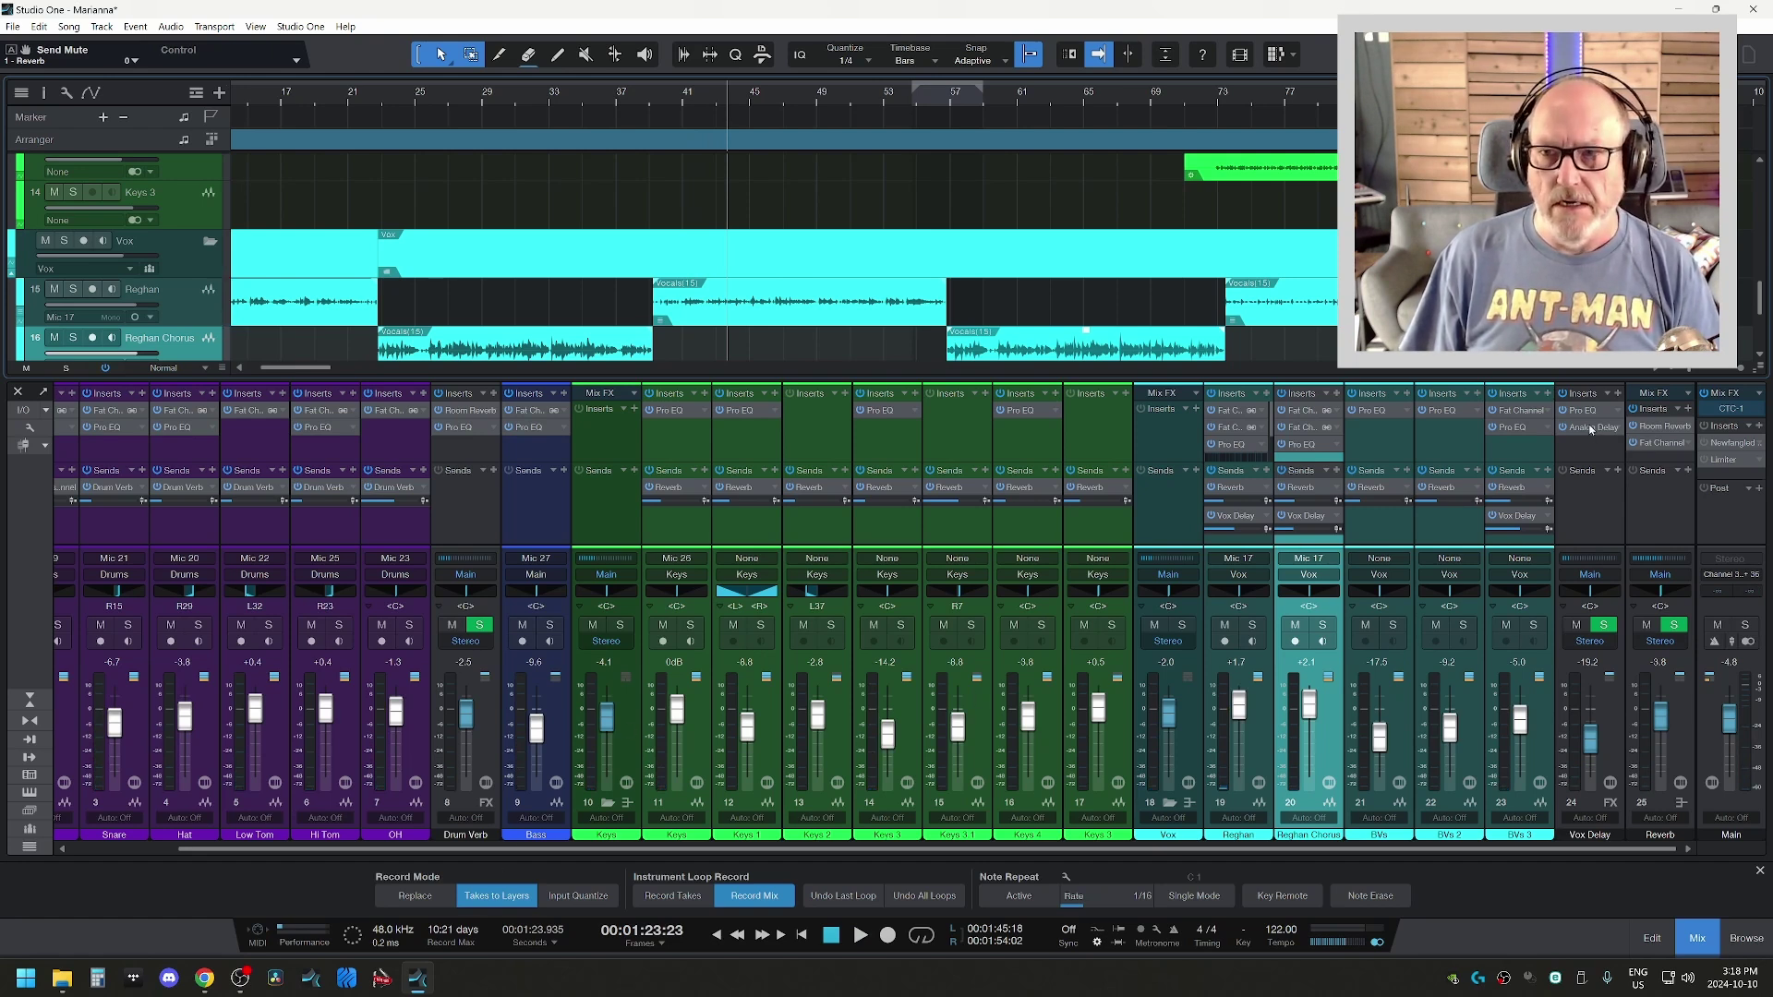
left_click(1659, 426)
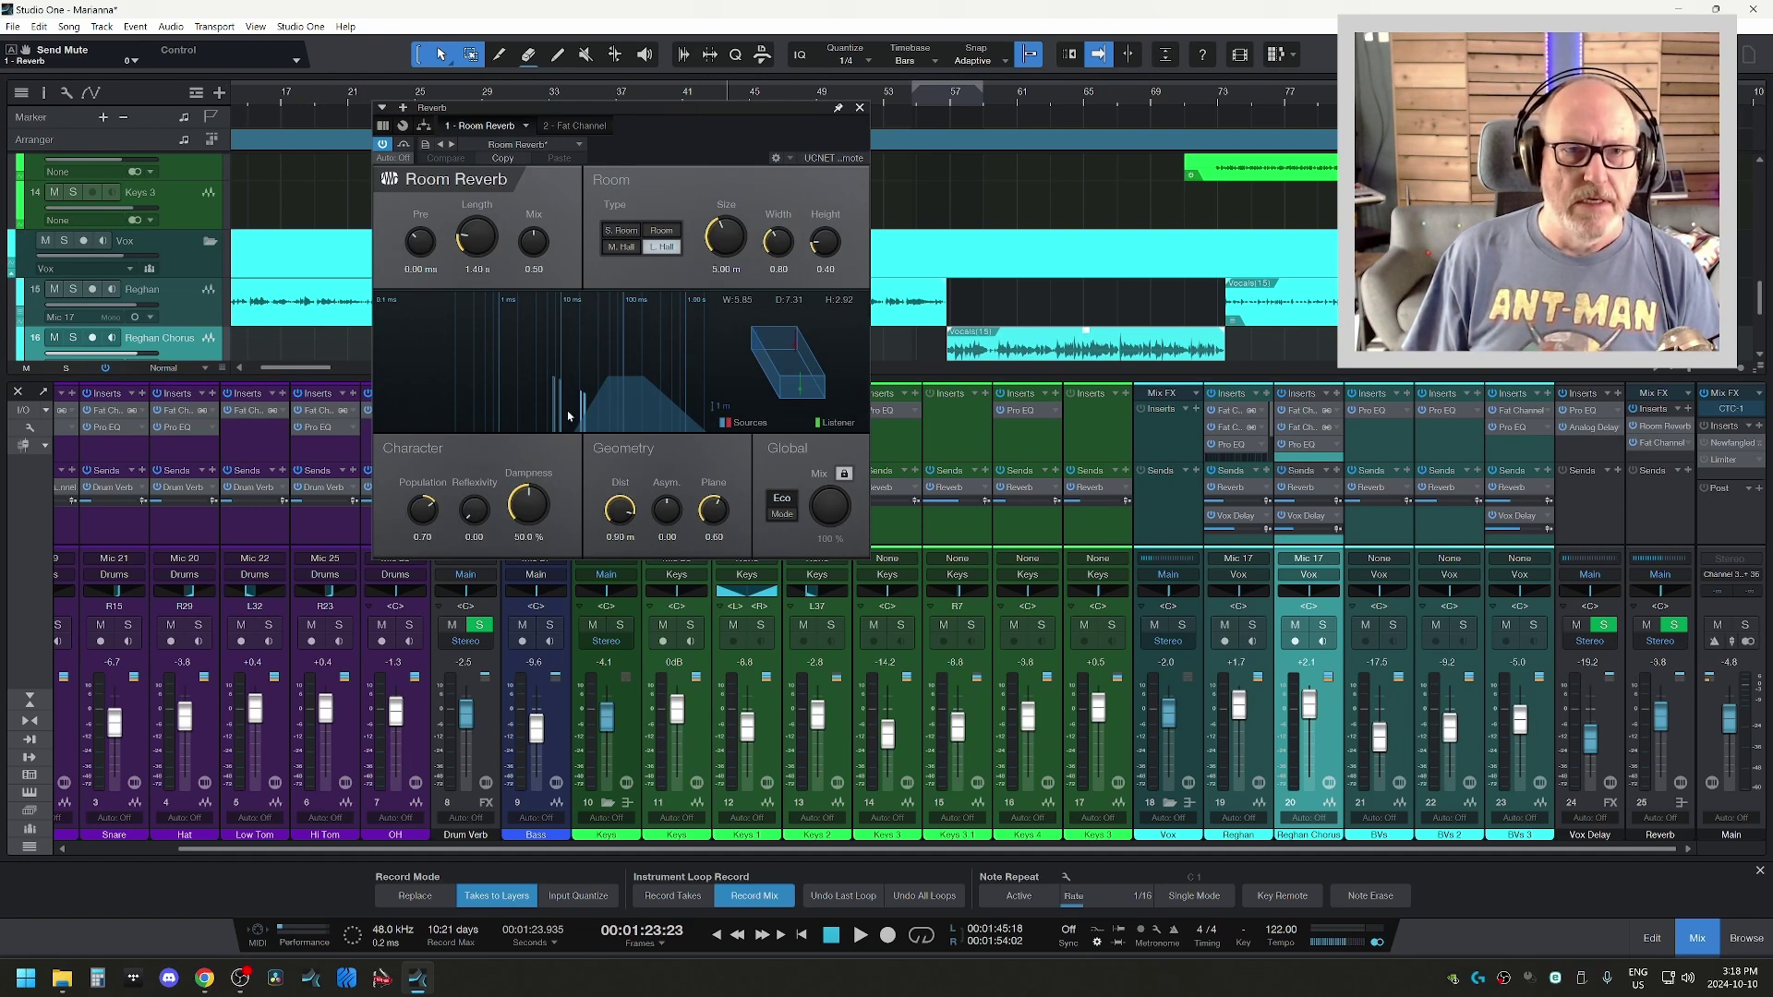
left_click(859, 108)
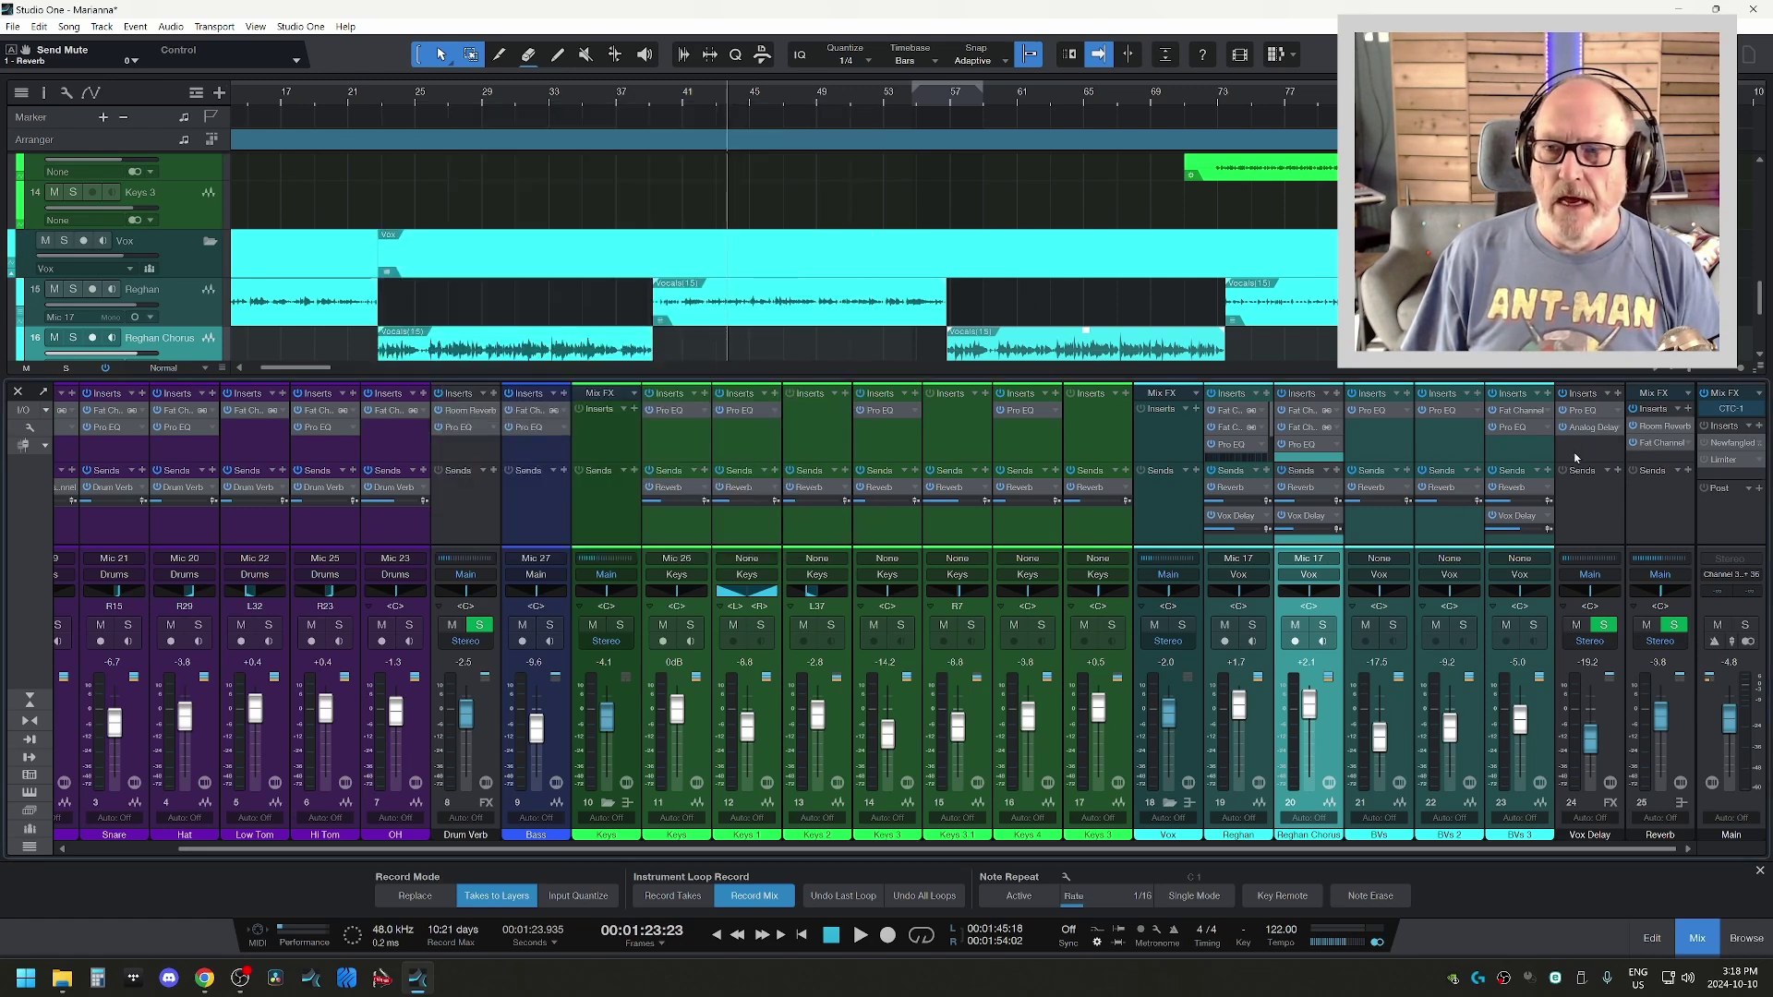
- Open the Main bus's Newfangled Elevate ('Punchy Rock - More Bass' preset) and reposition its window
left_click(1744, 444)
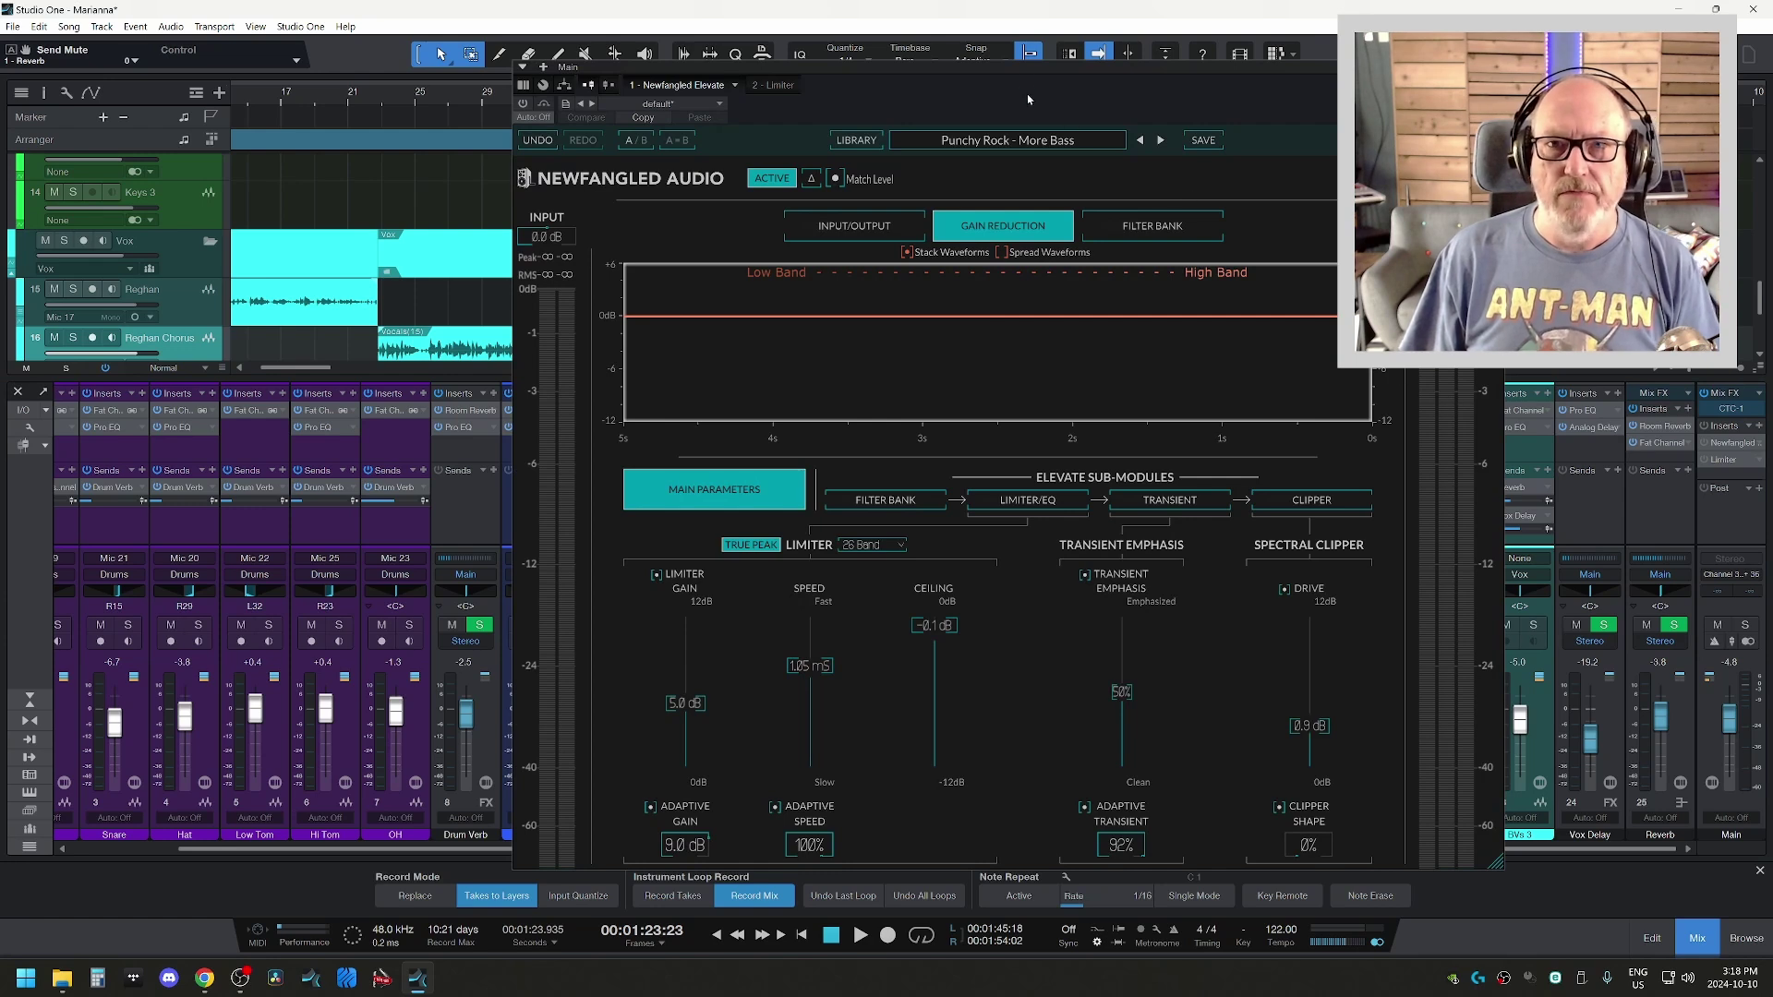
left_click_drag(1022, 64, 913, 64)
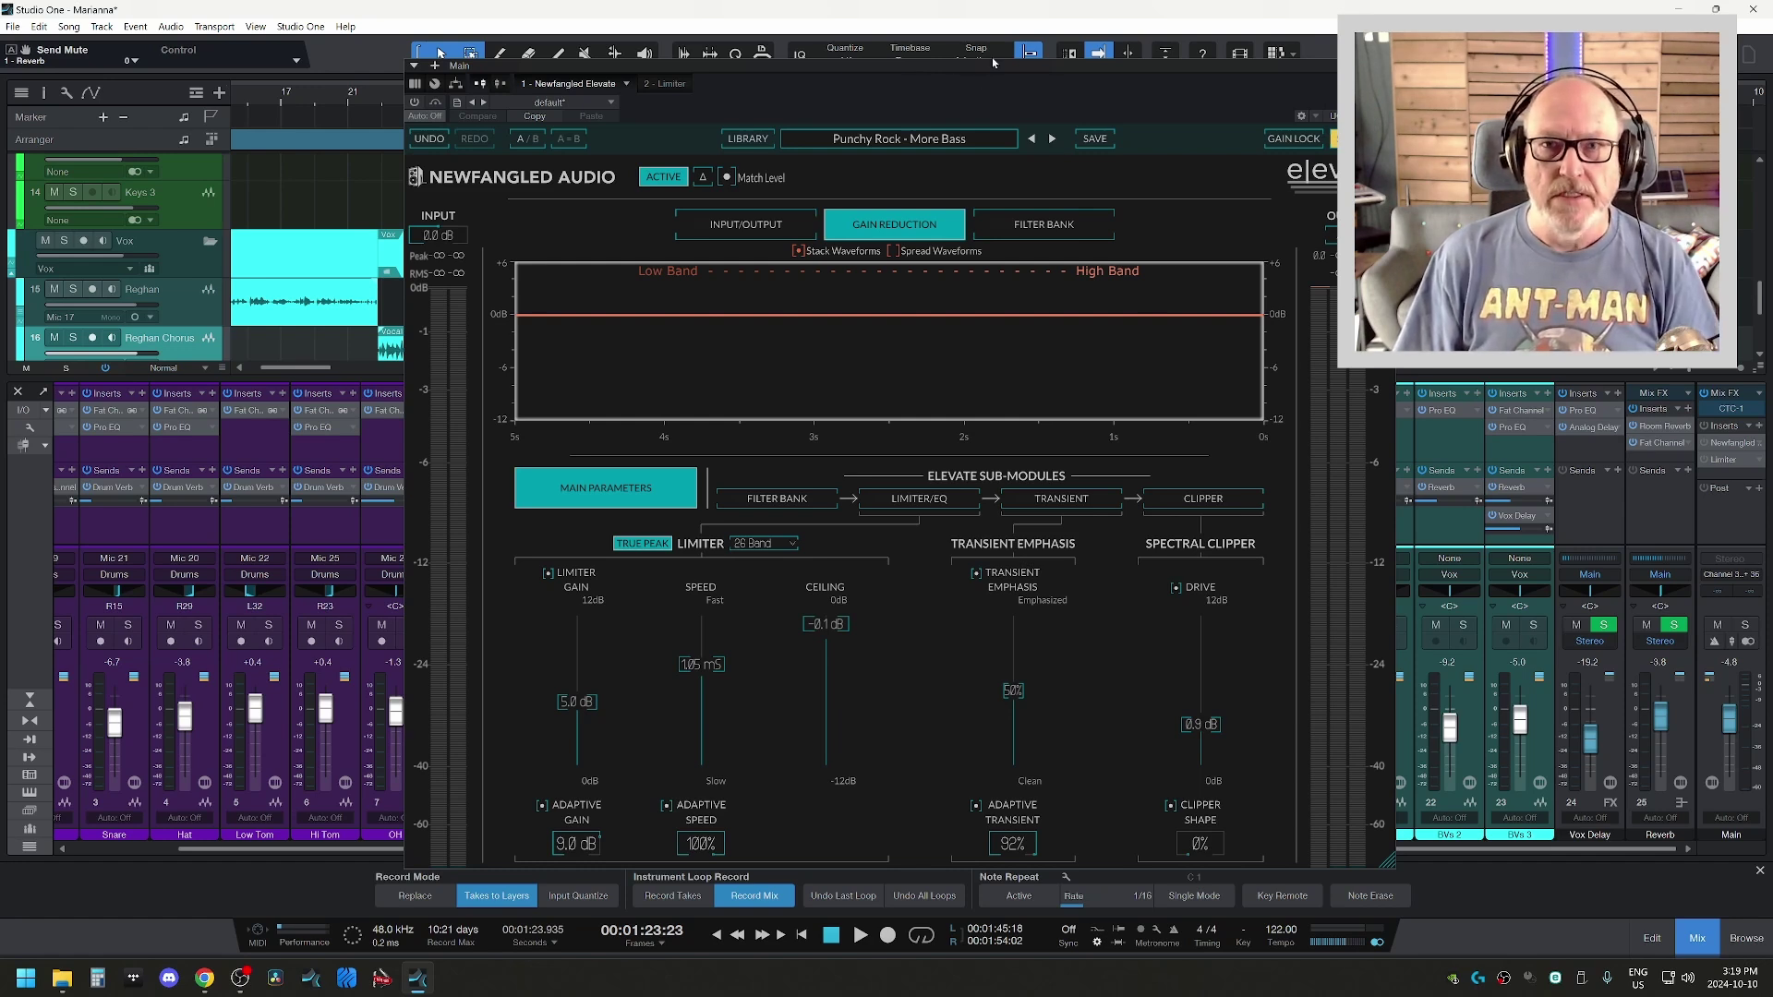
left_click_drag(993, 61, 986, 59)
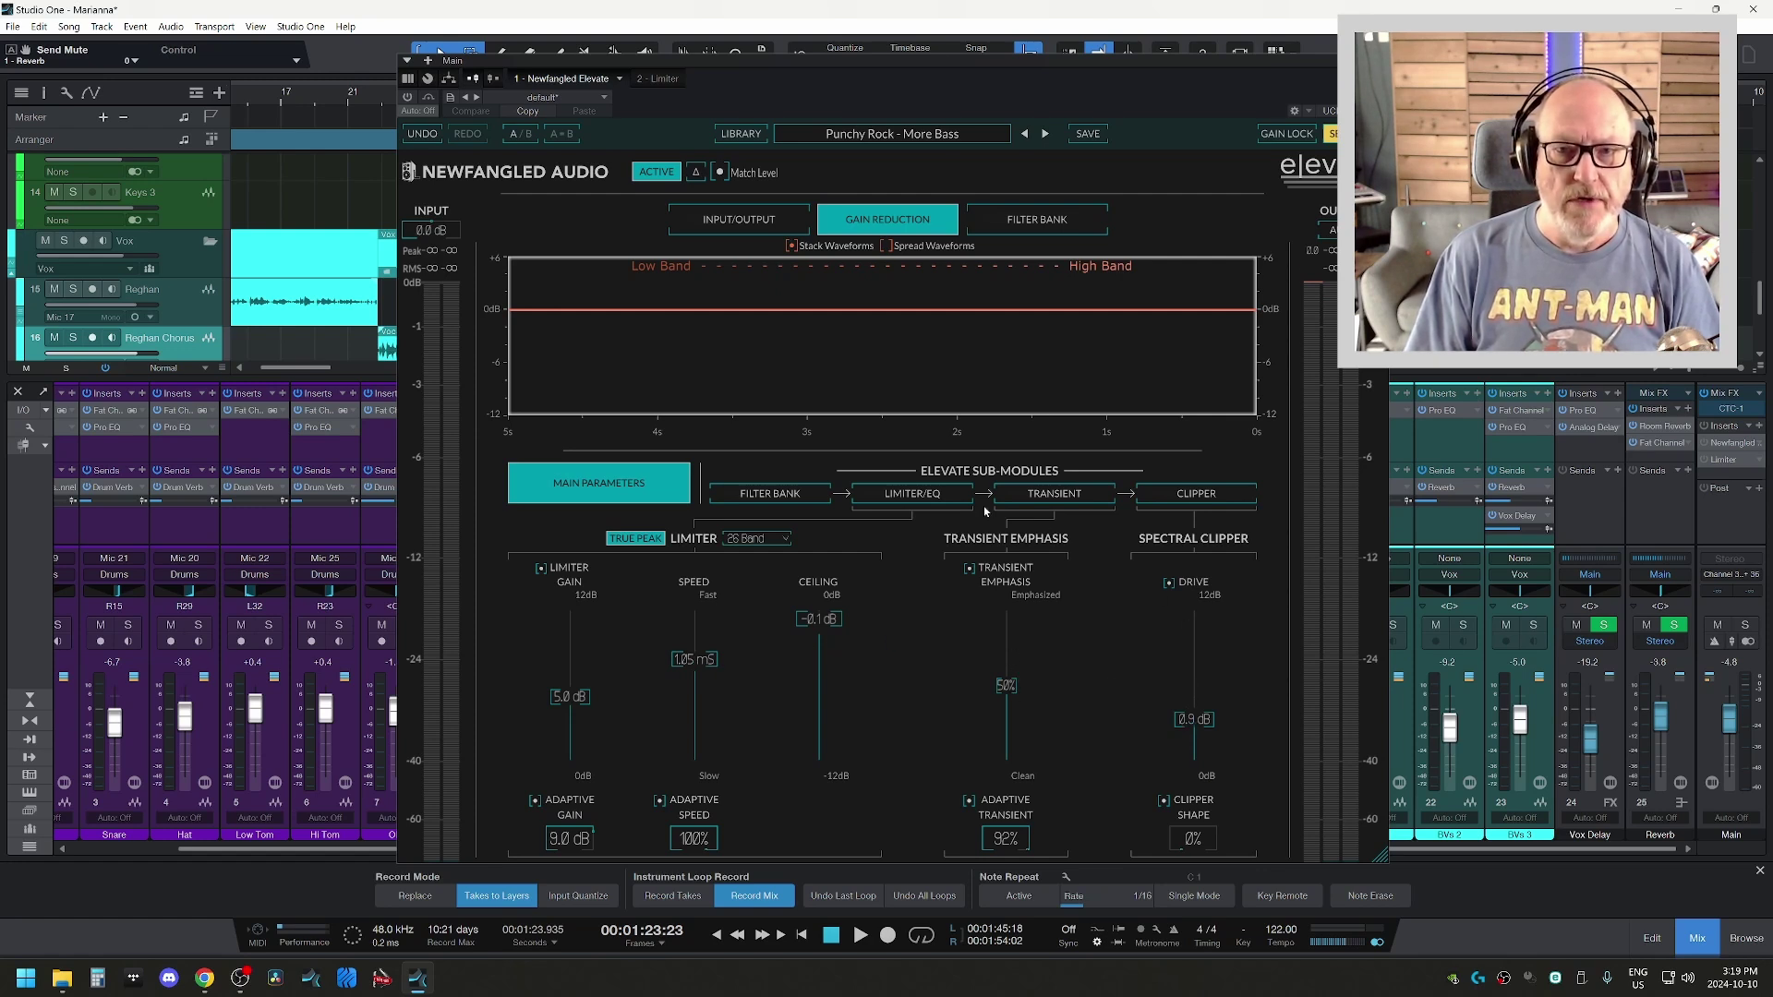
left_click(764, 498)
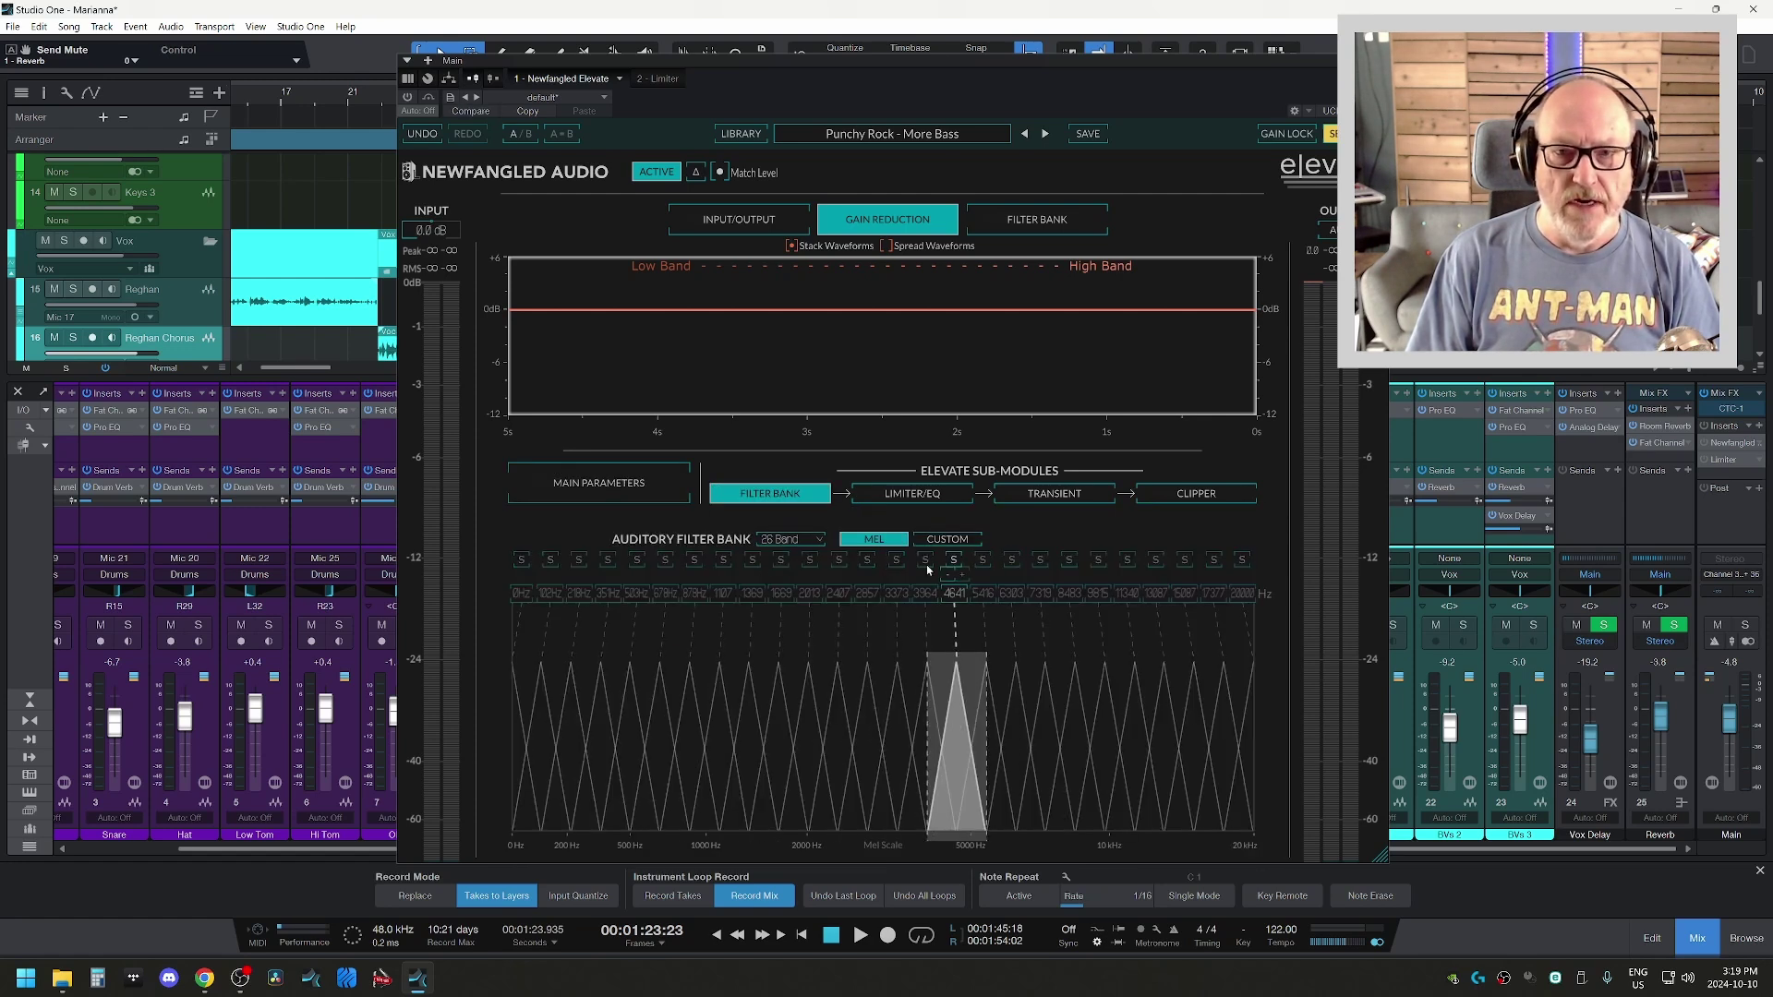
left_click(896, 495)
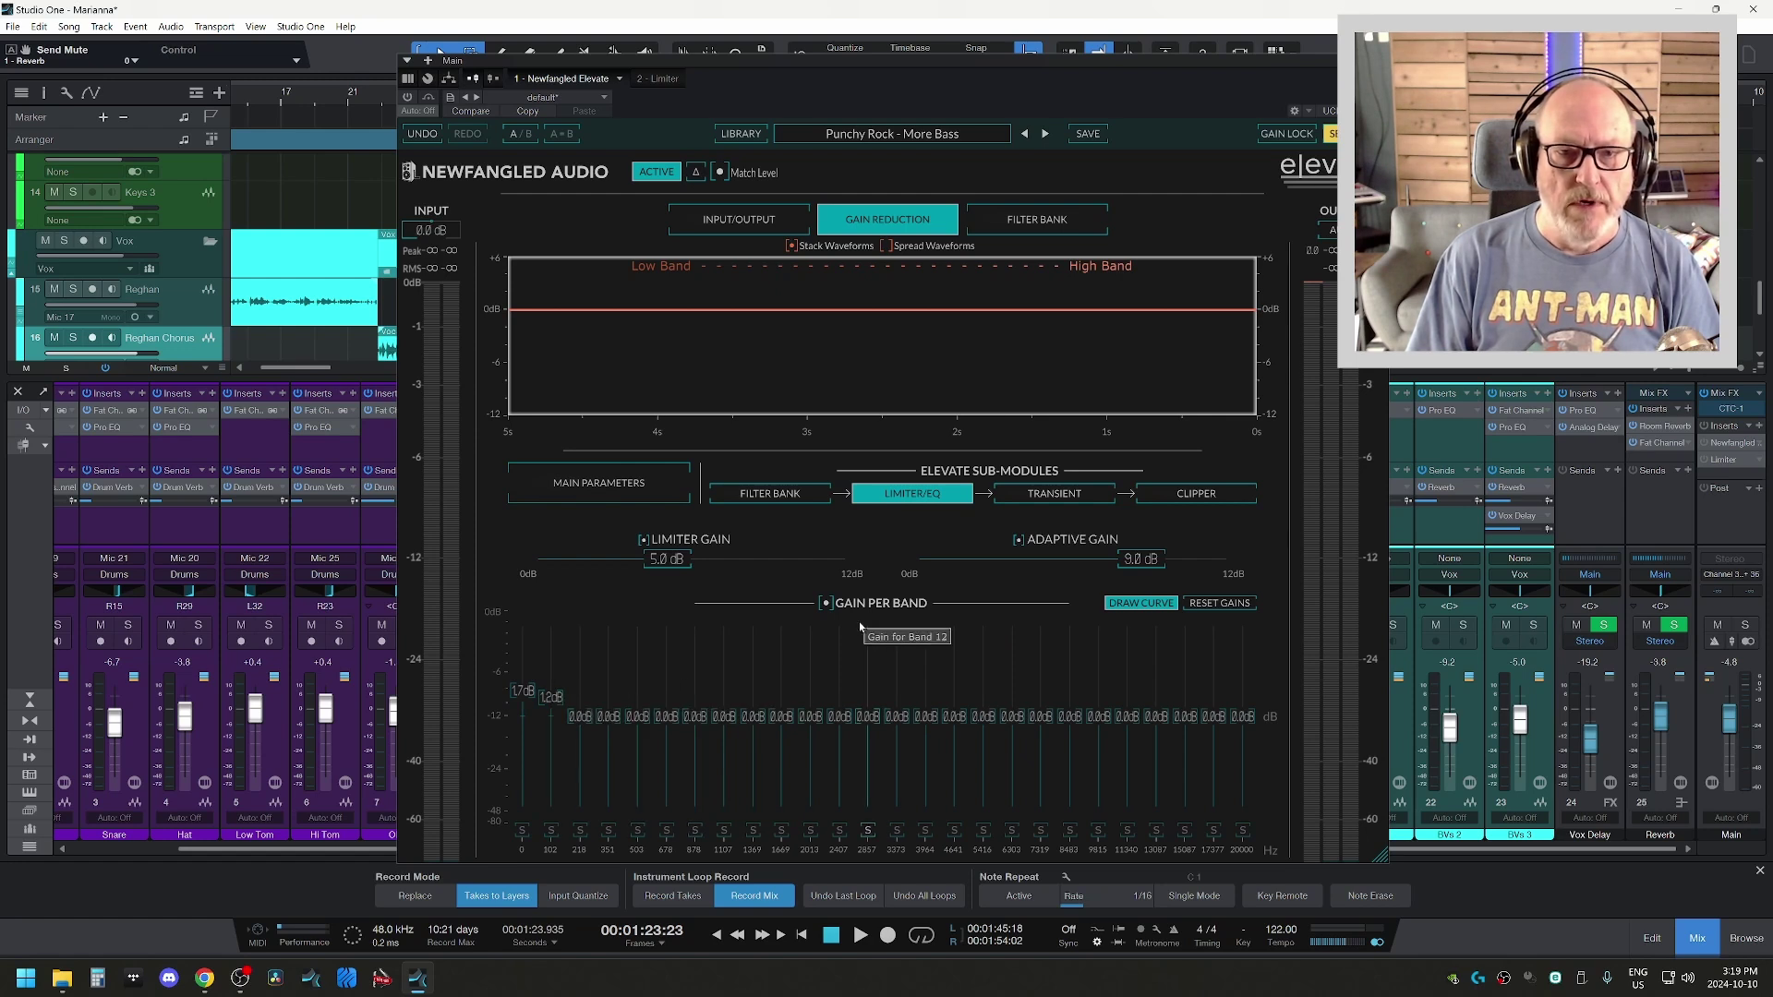
left_click(1058, 495)
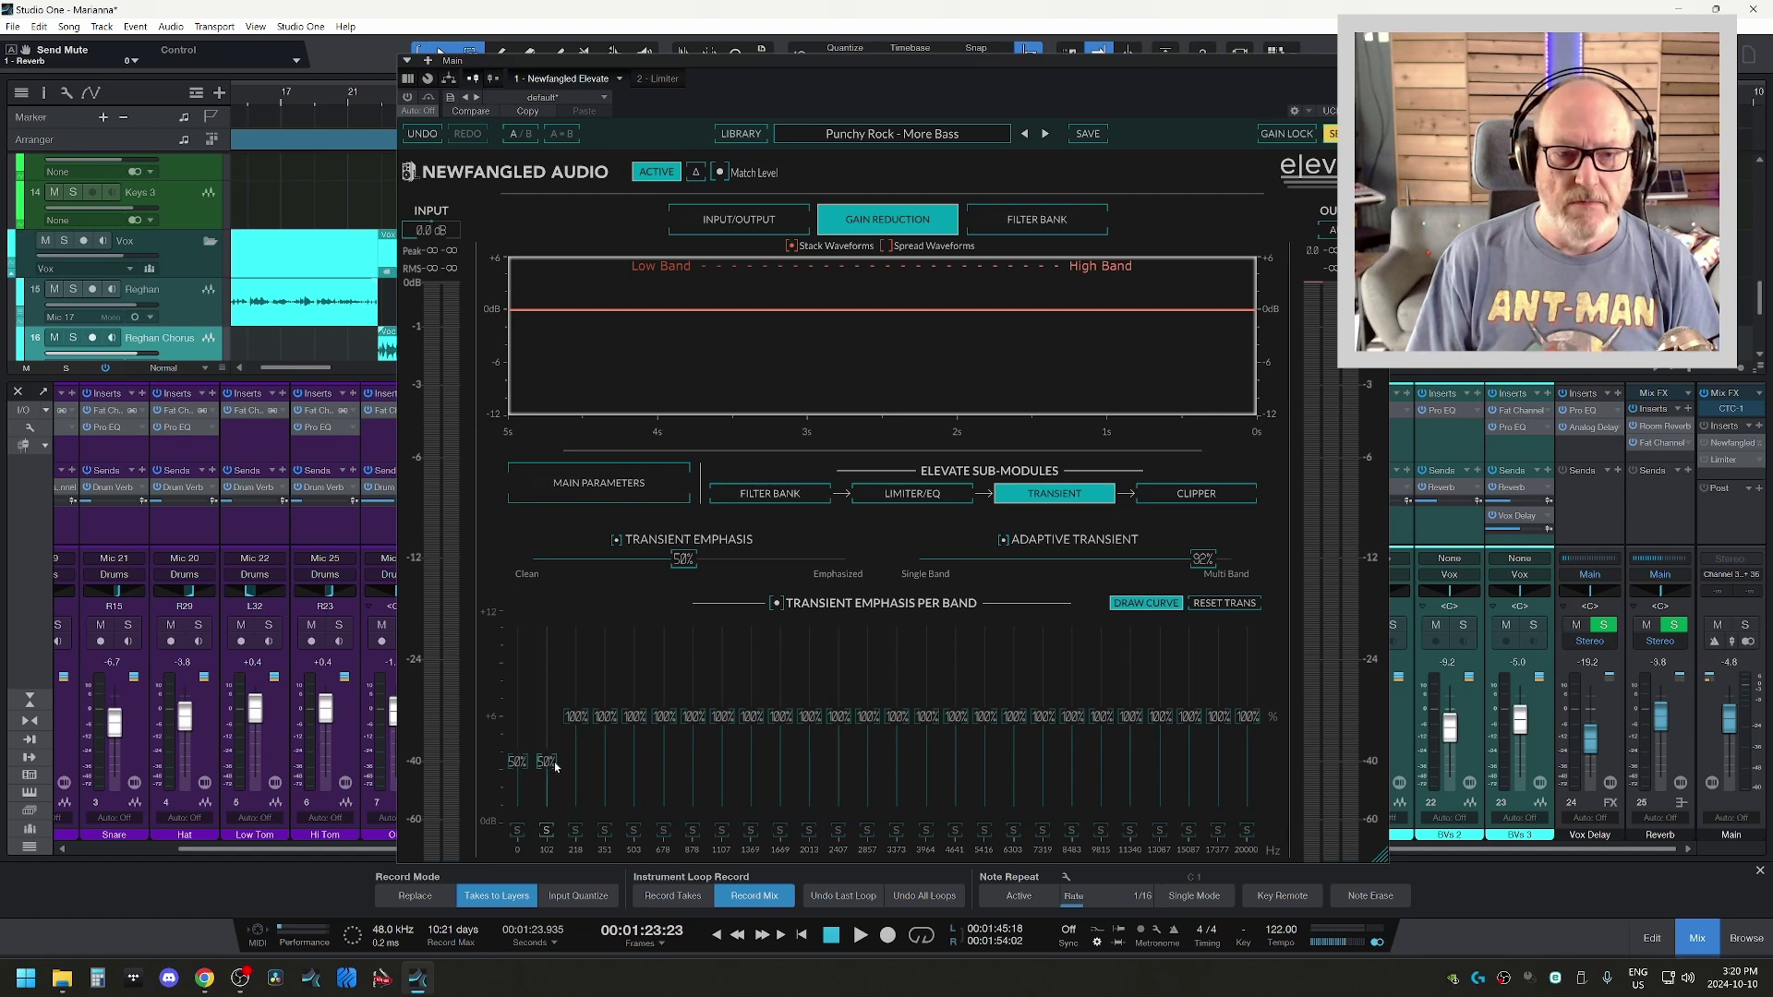
left_click(1198, 496)
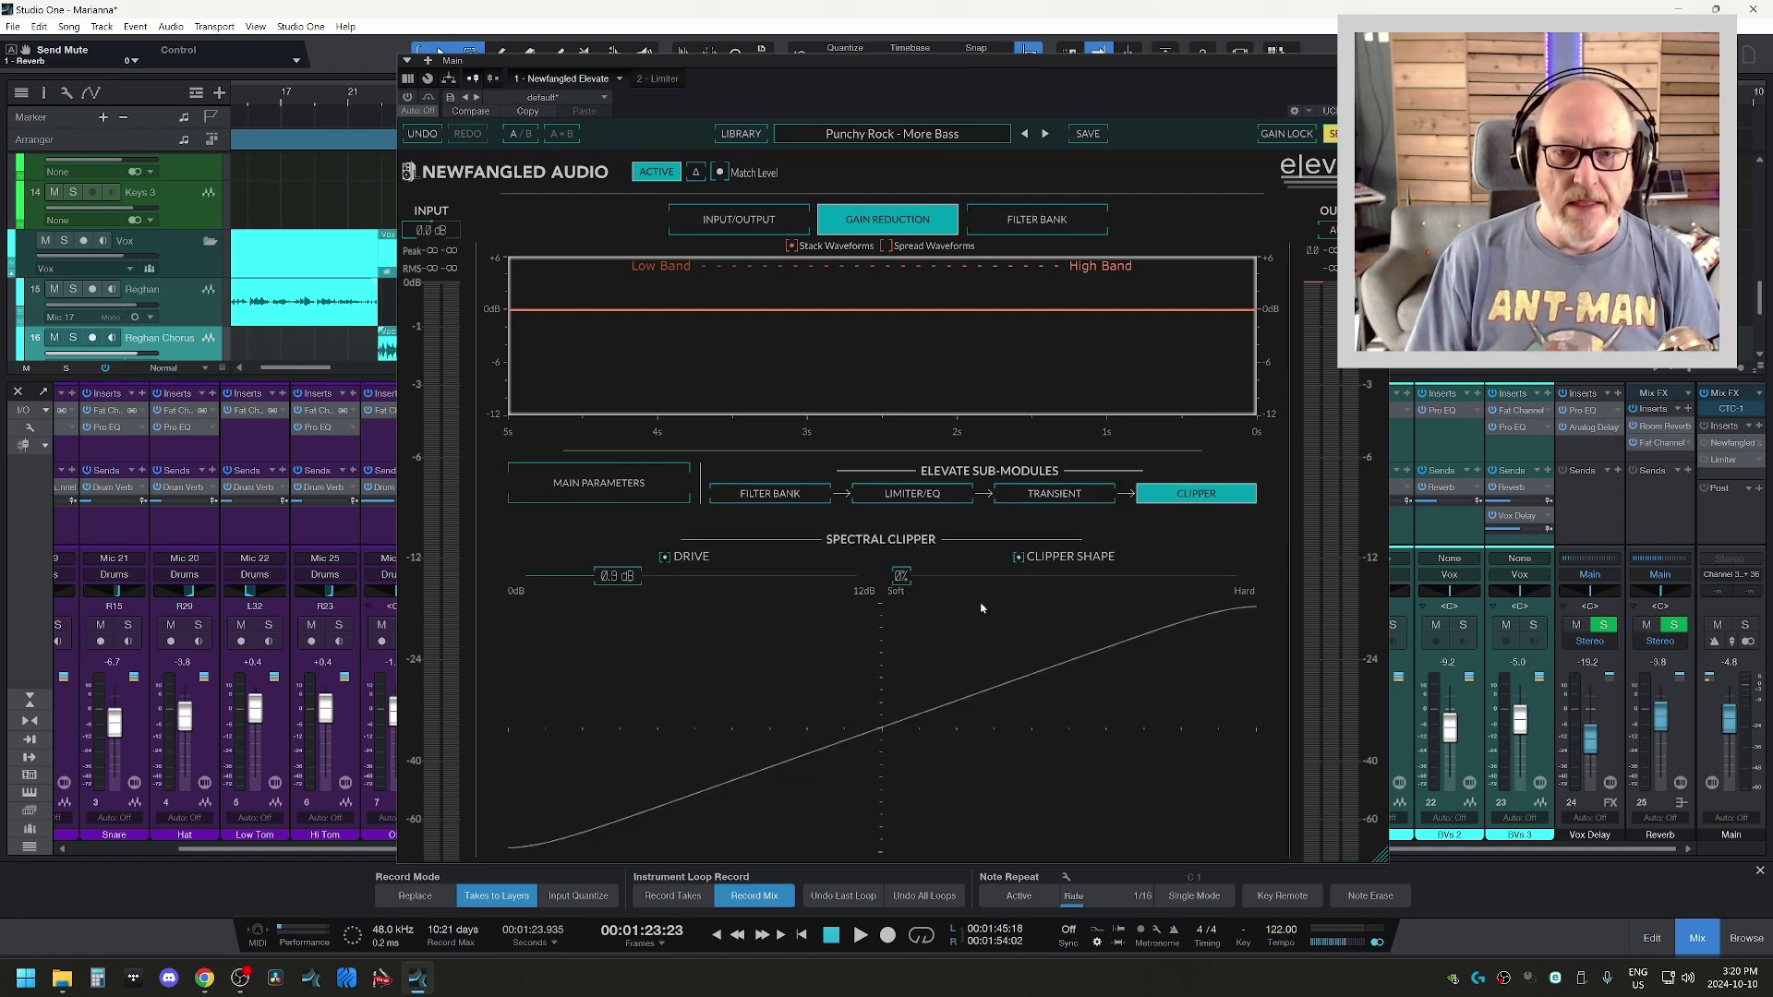
left_click(622, 490)
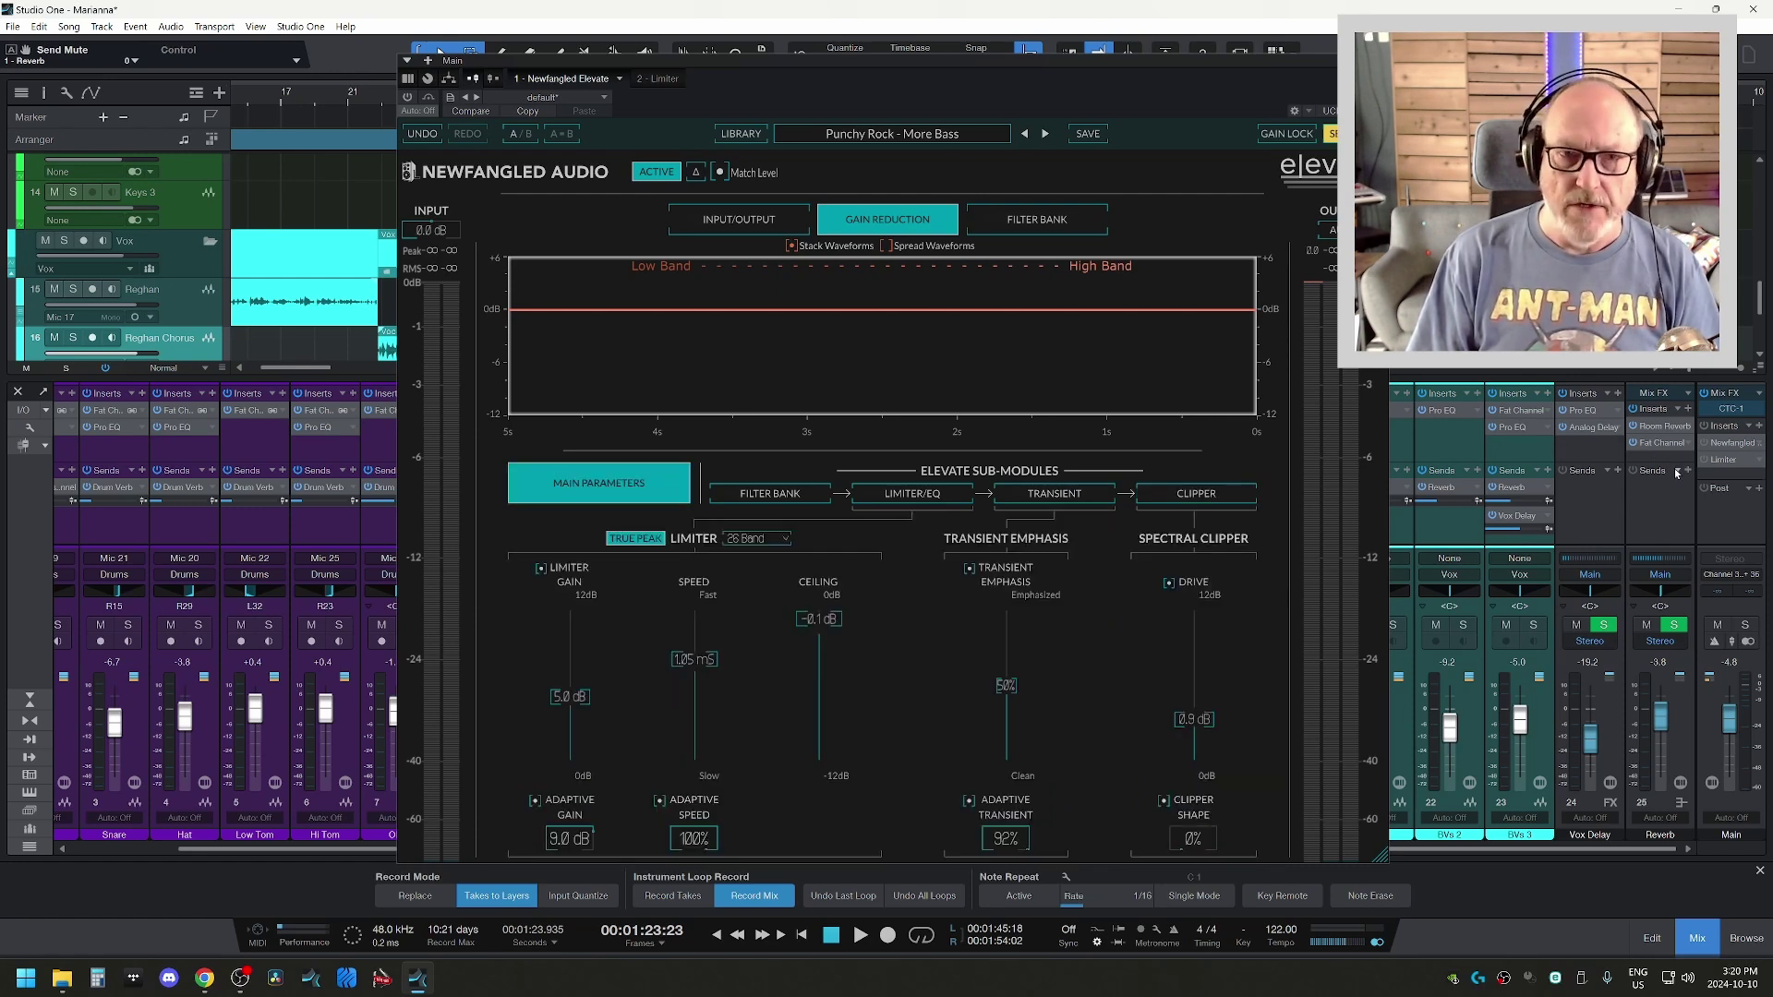
- Activate Elevate on the main bus during playback and view its input/output peak display
key("space")
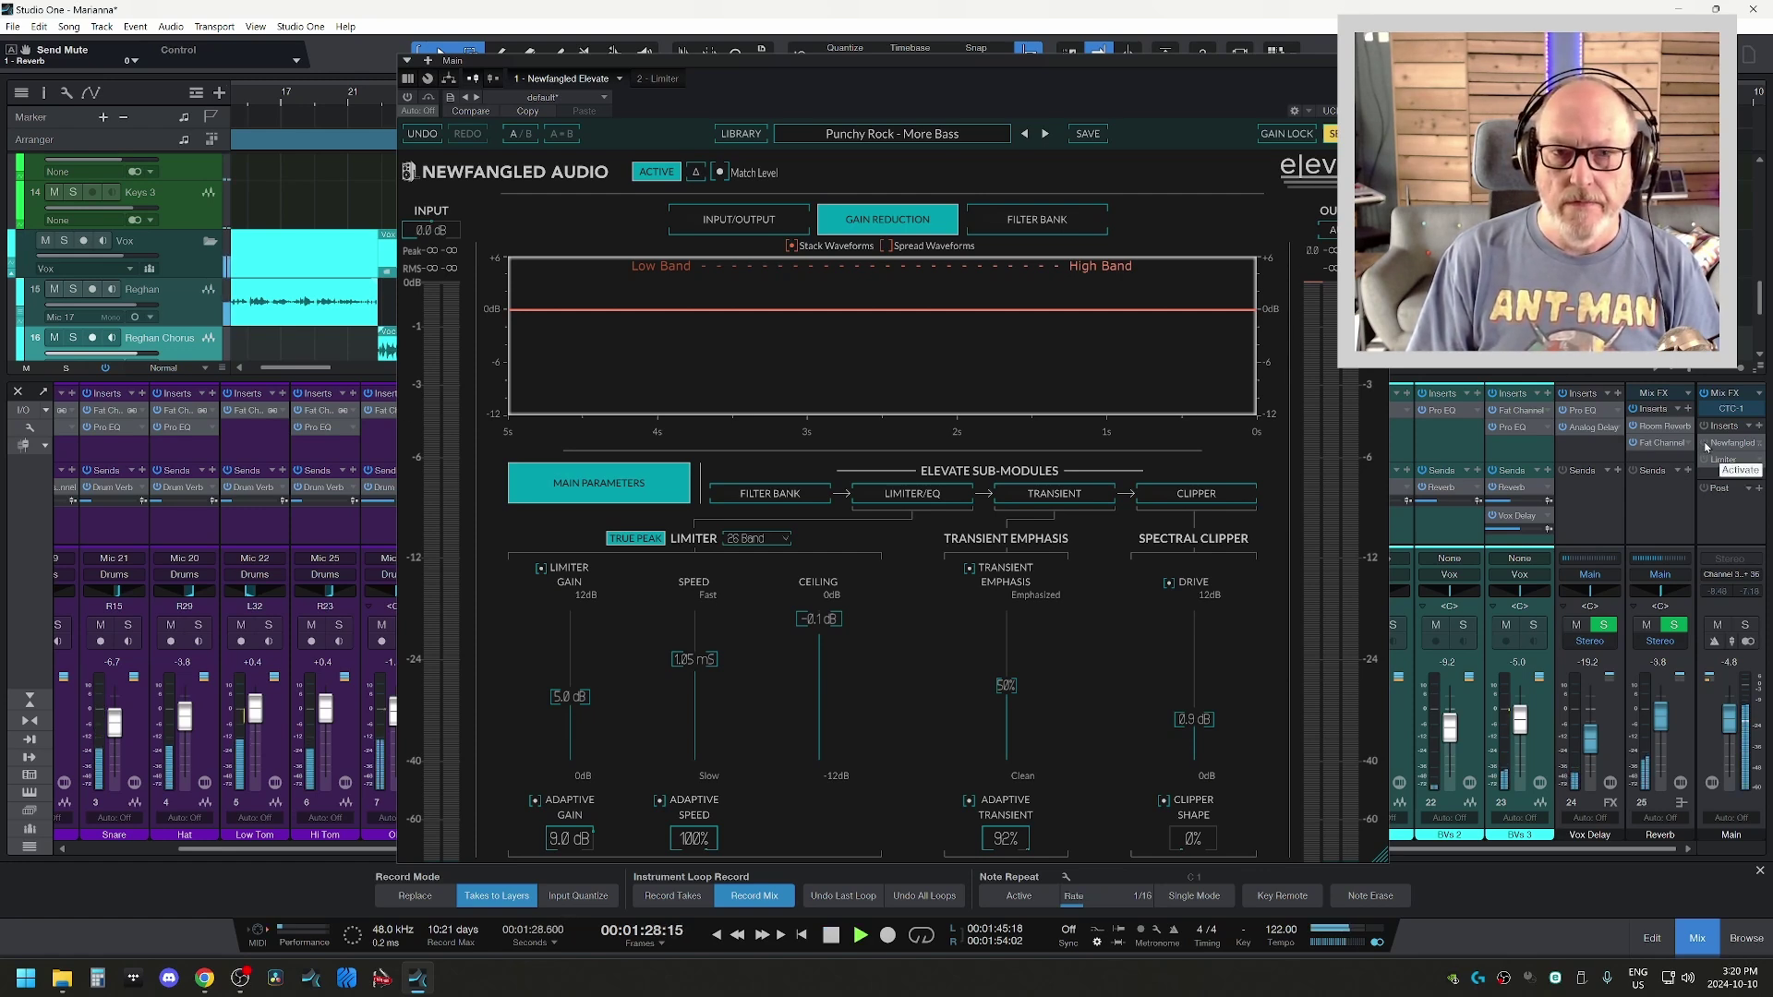
left_click(1706, 444)
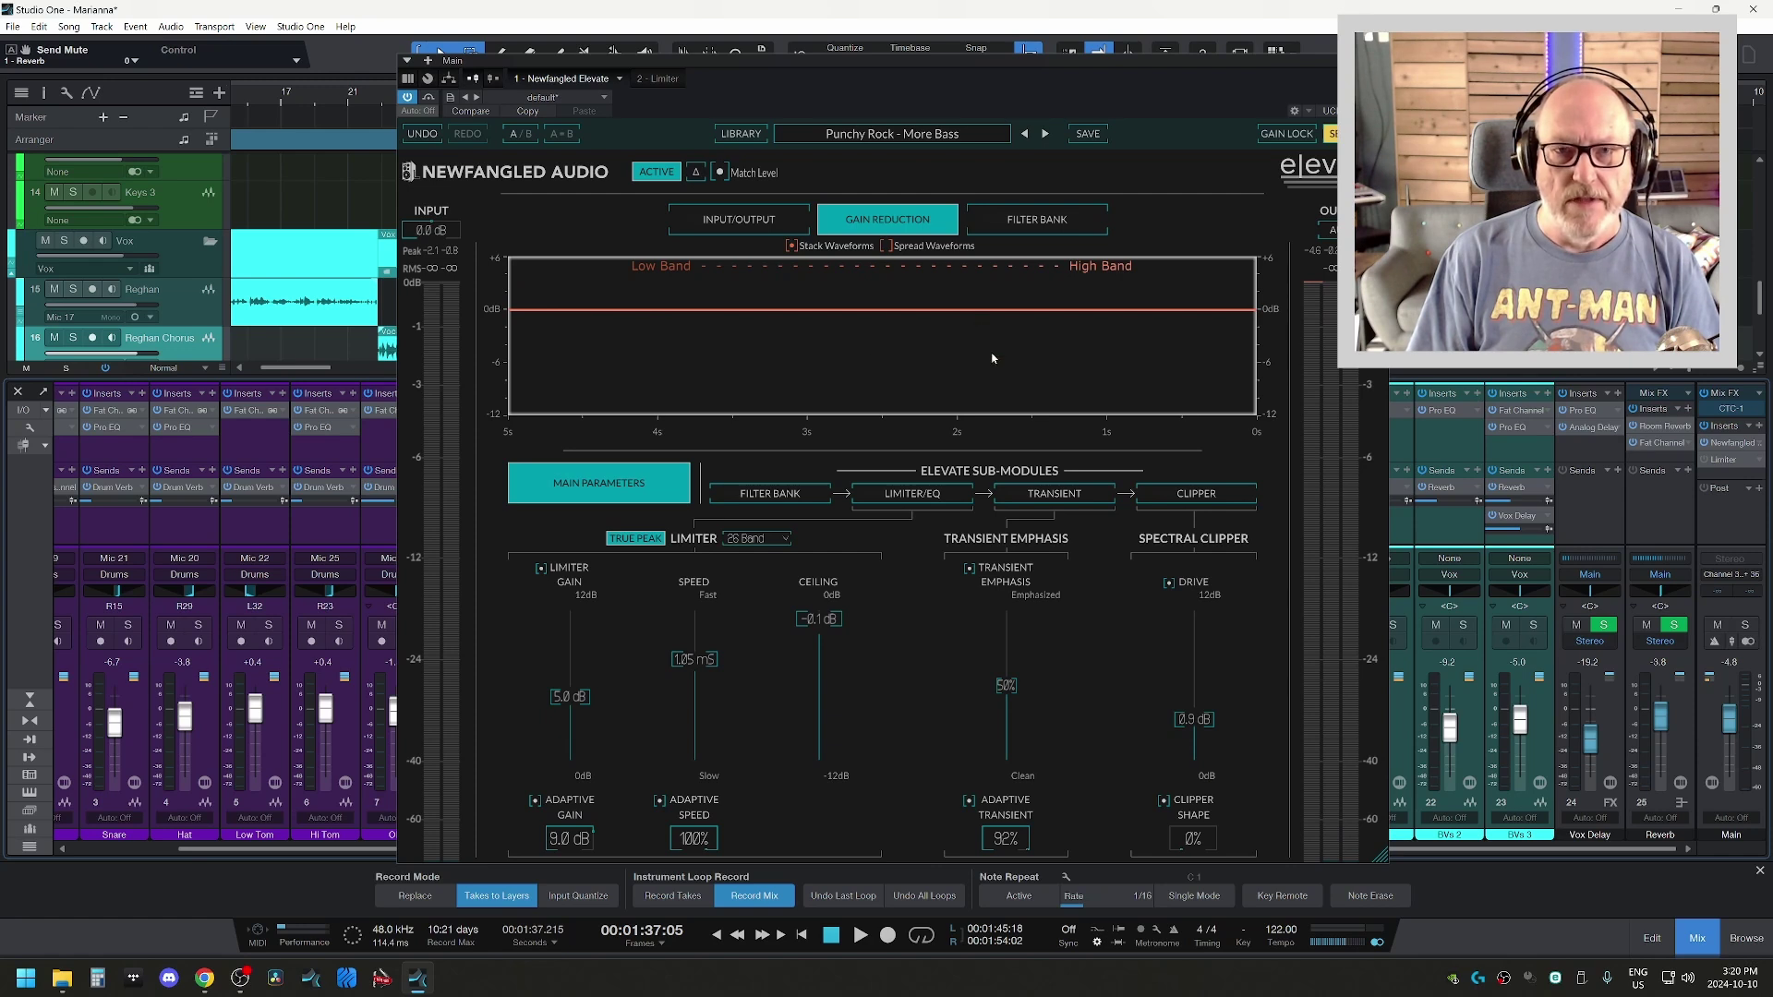
key("space")
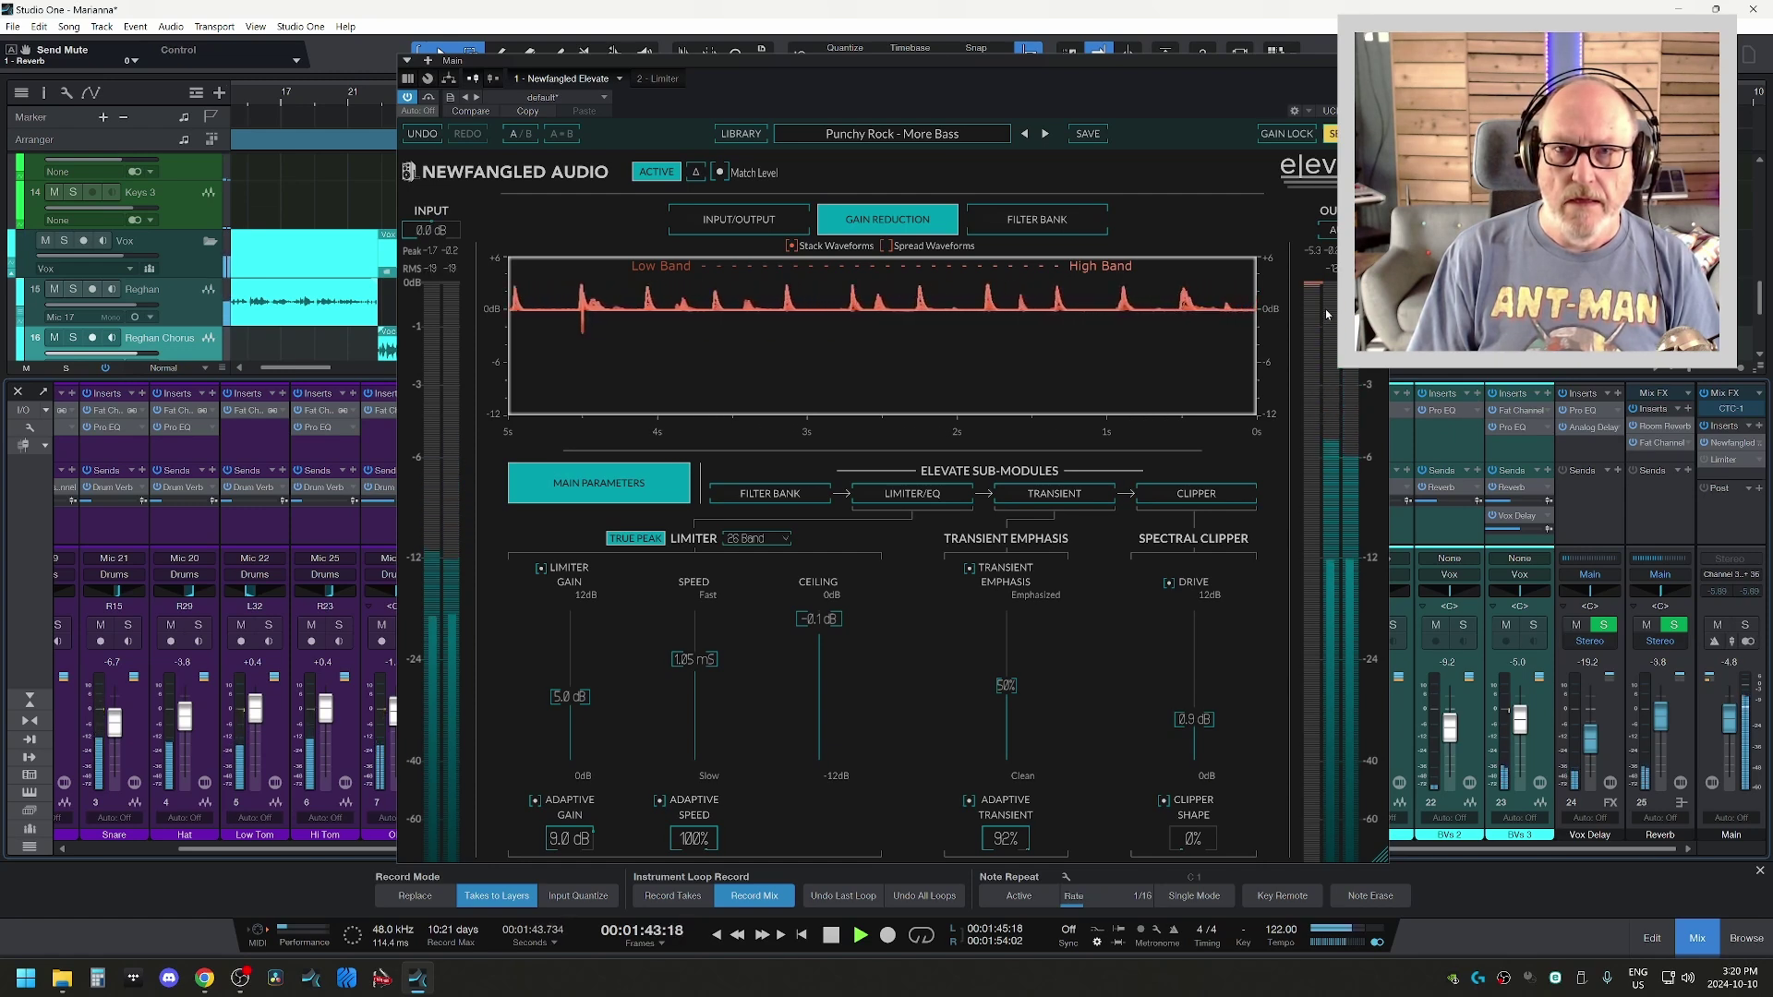
left_click(737, 222)
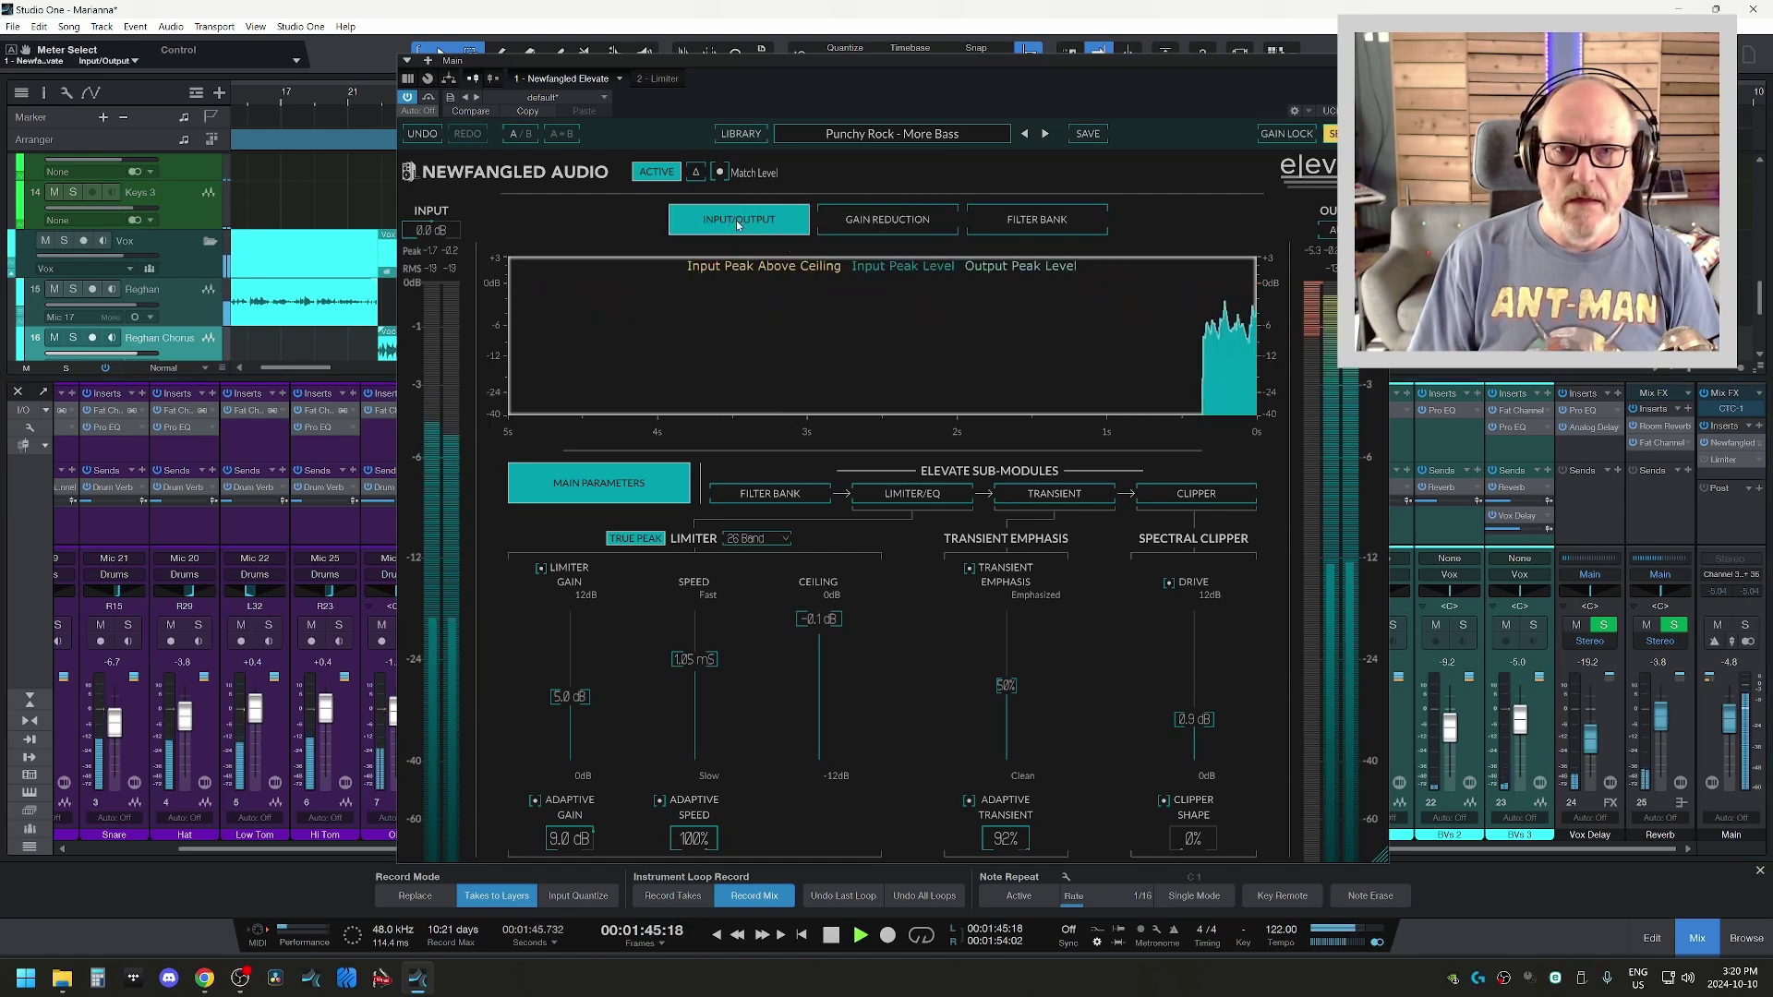
- Watch Elevate's filter-bank meters during playback, then bring up the main bus Limiter²
left_click(1012, 220)
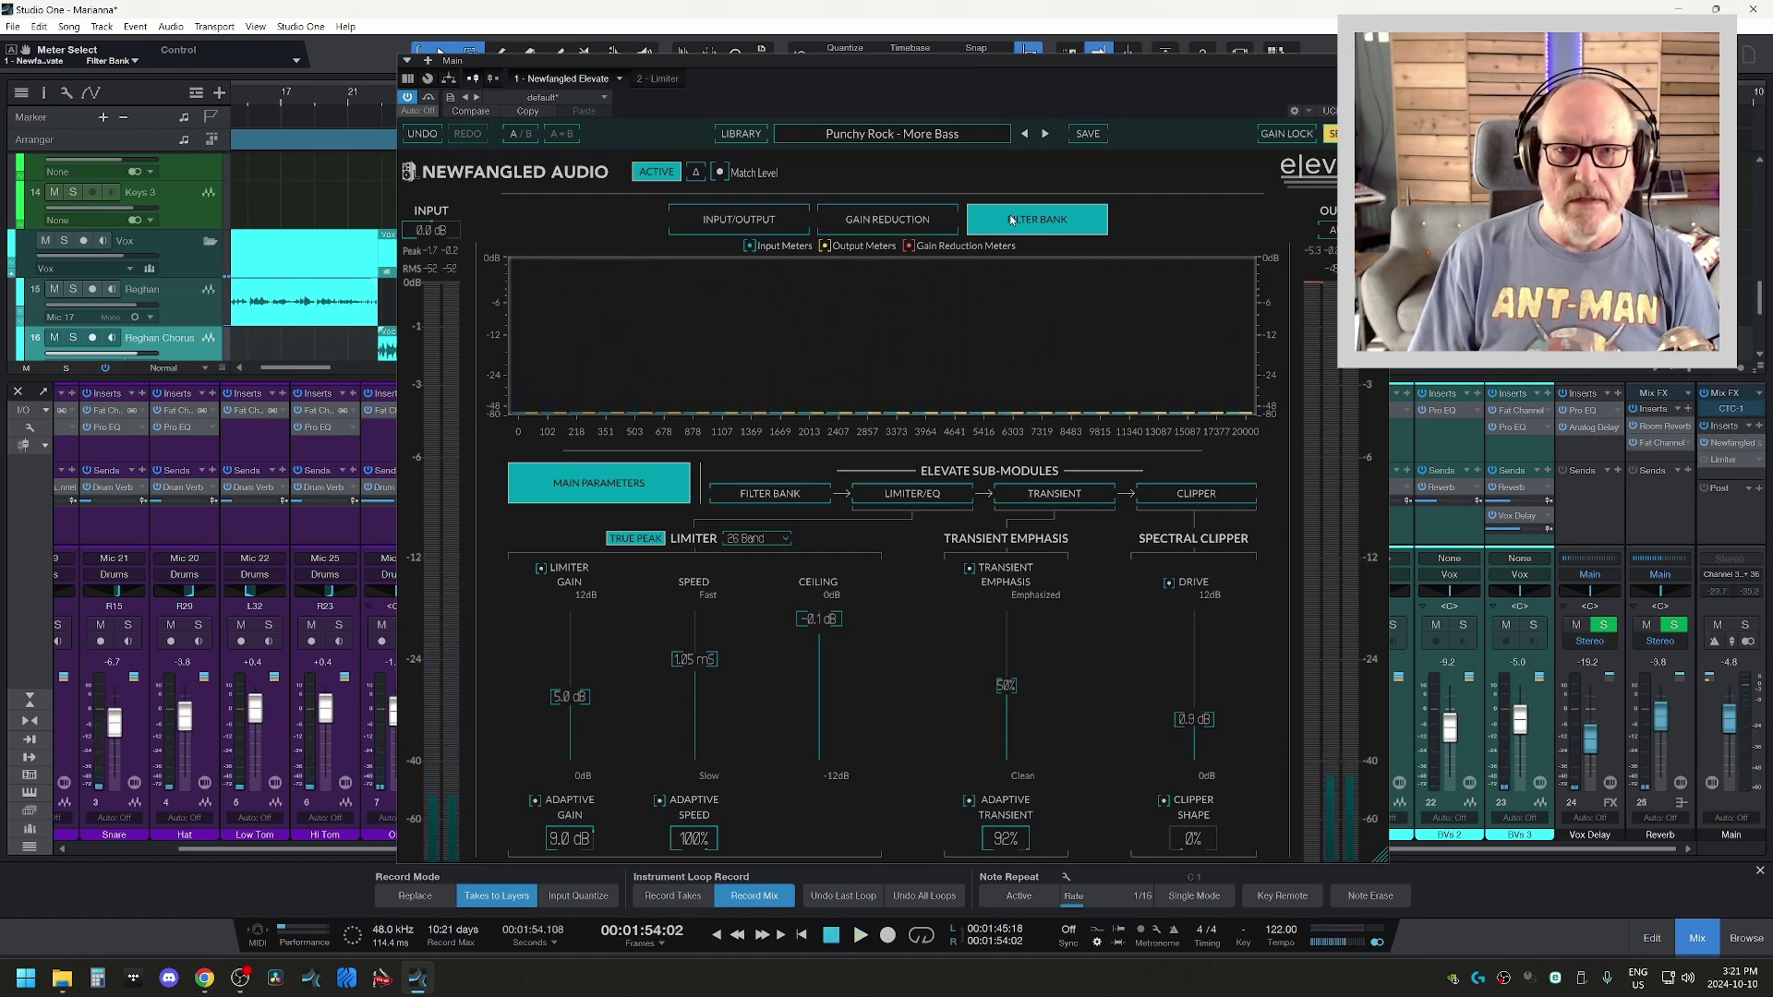
key("space")
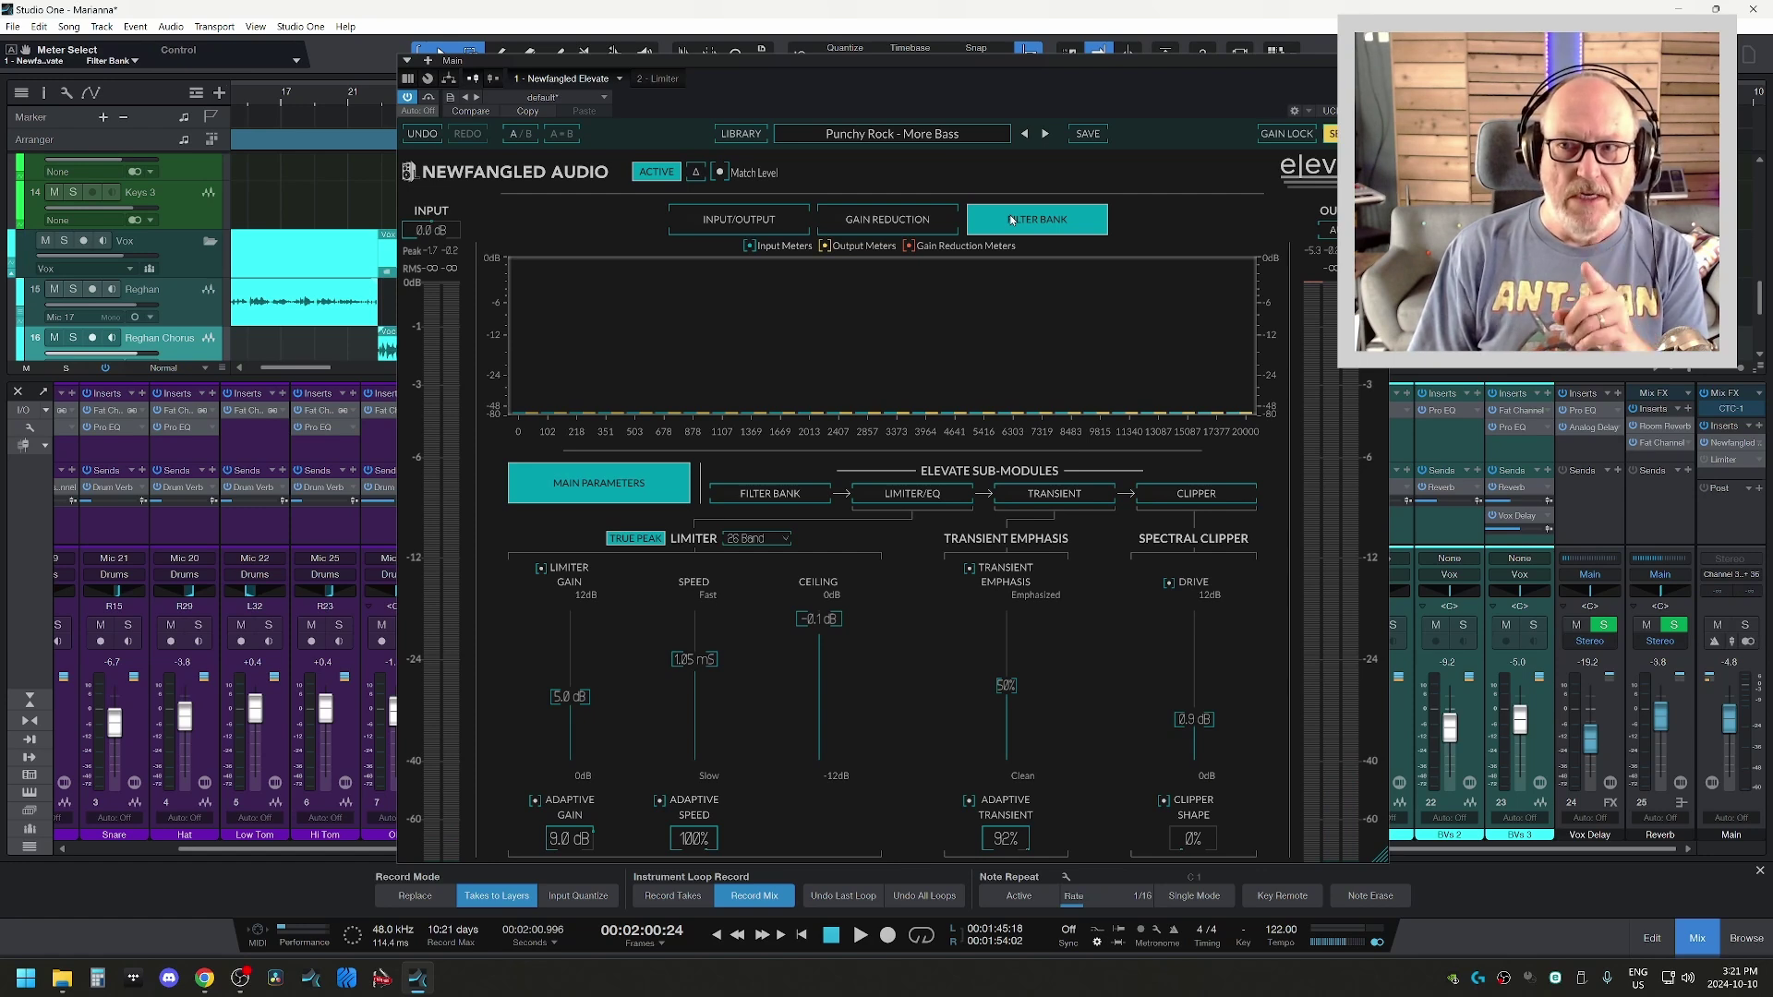
left_click(1718, 468)
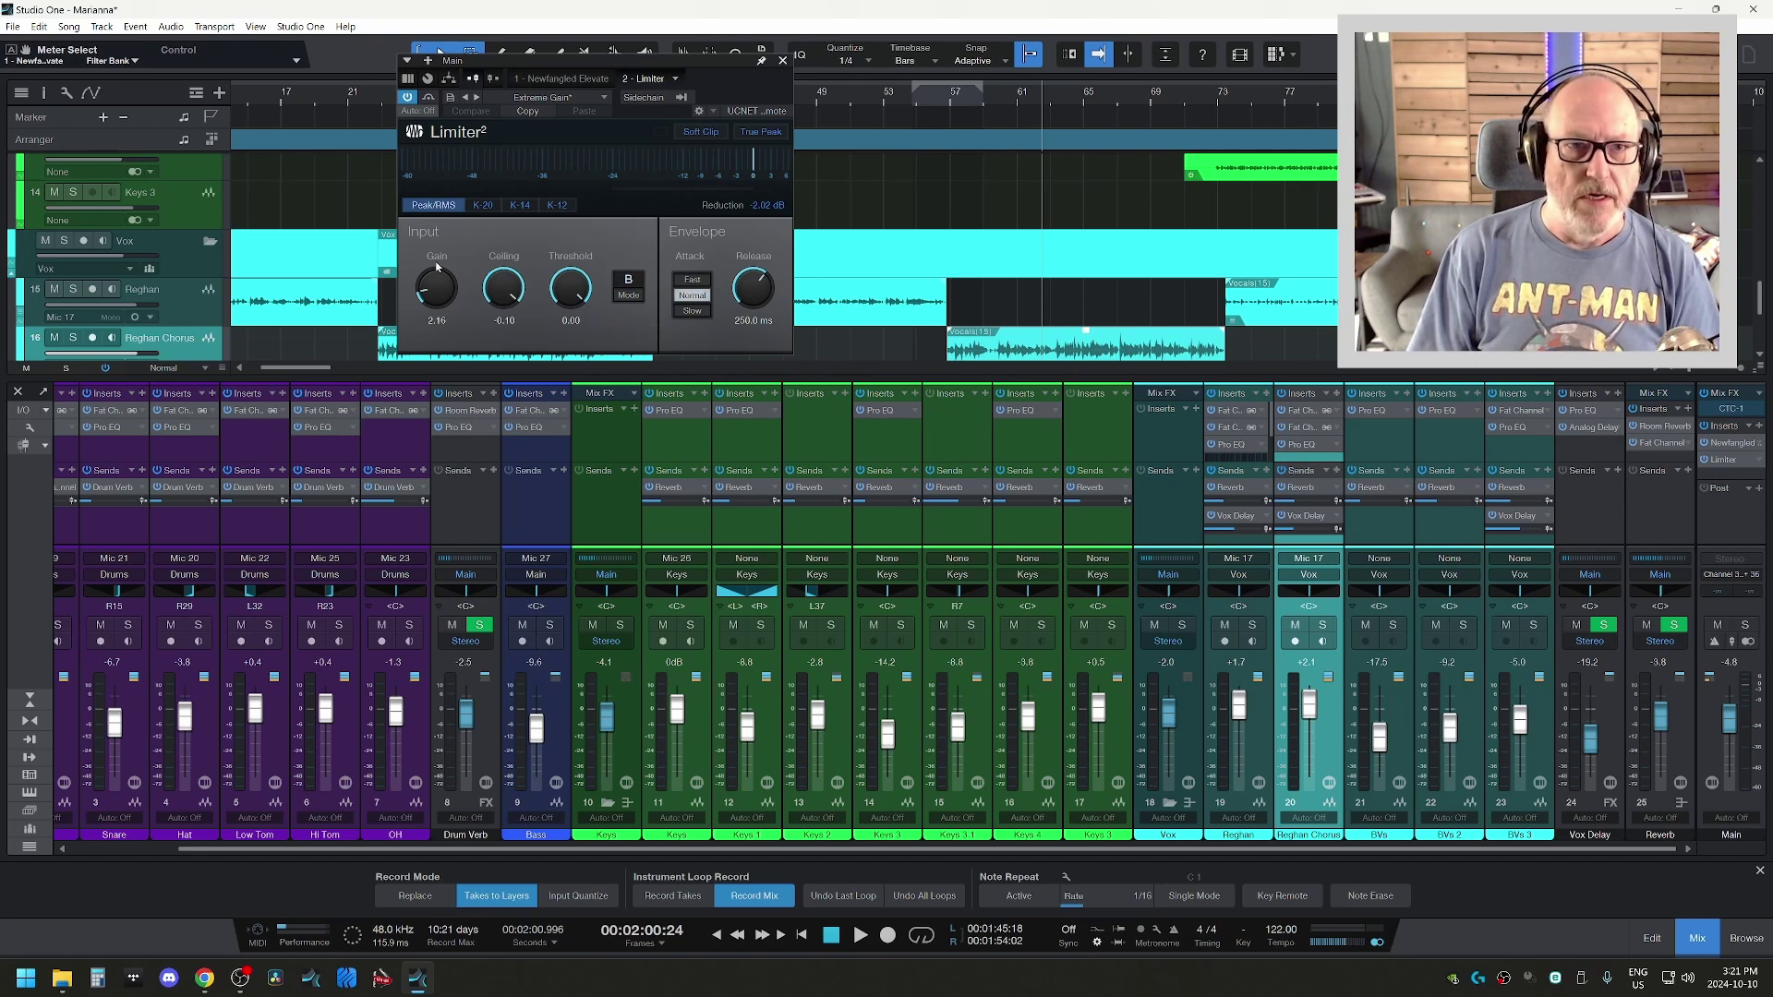
key("space")
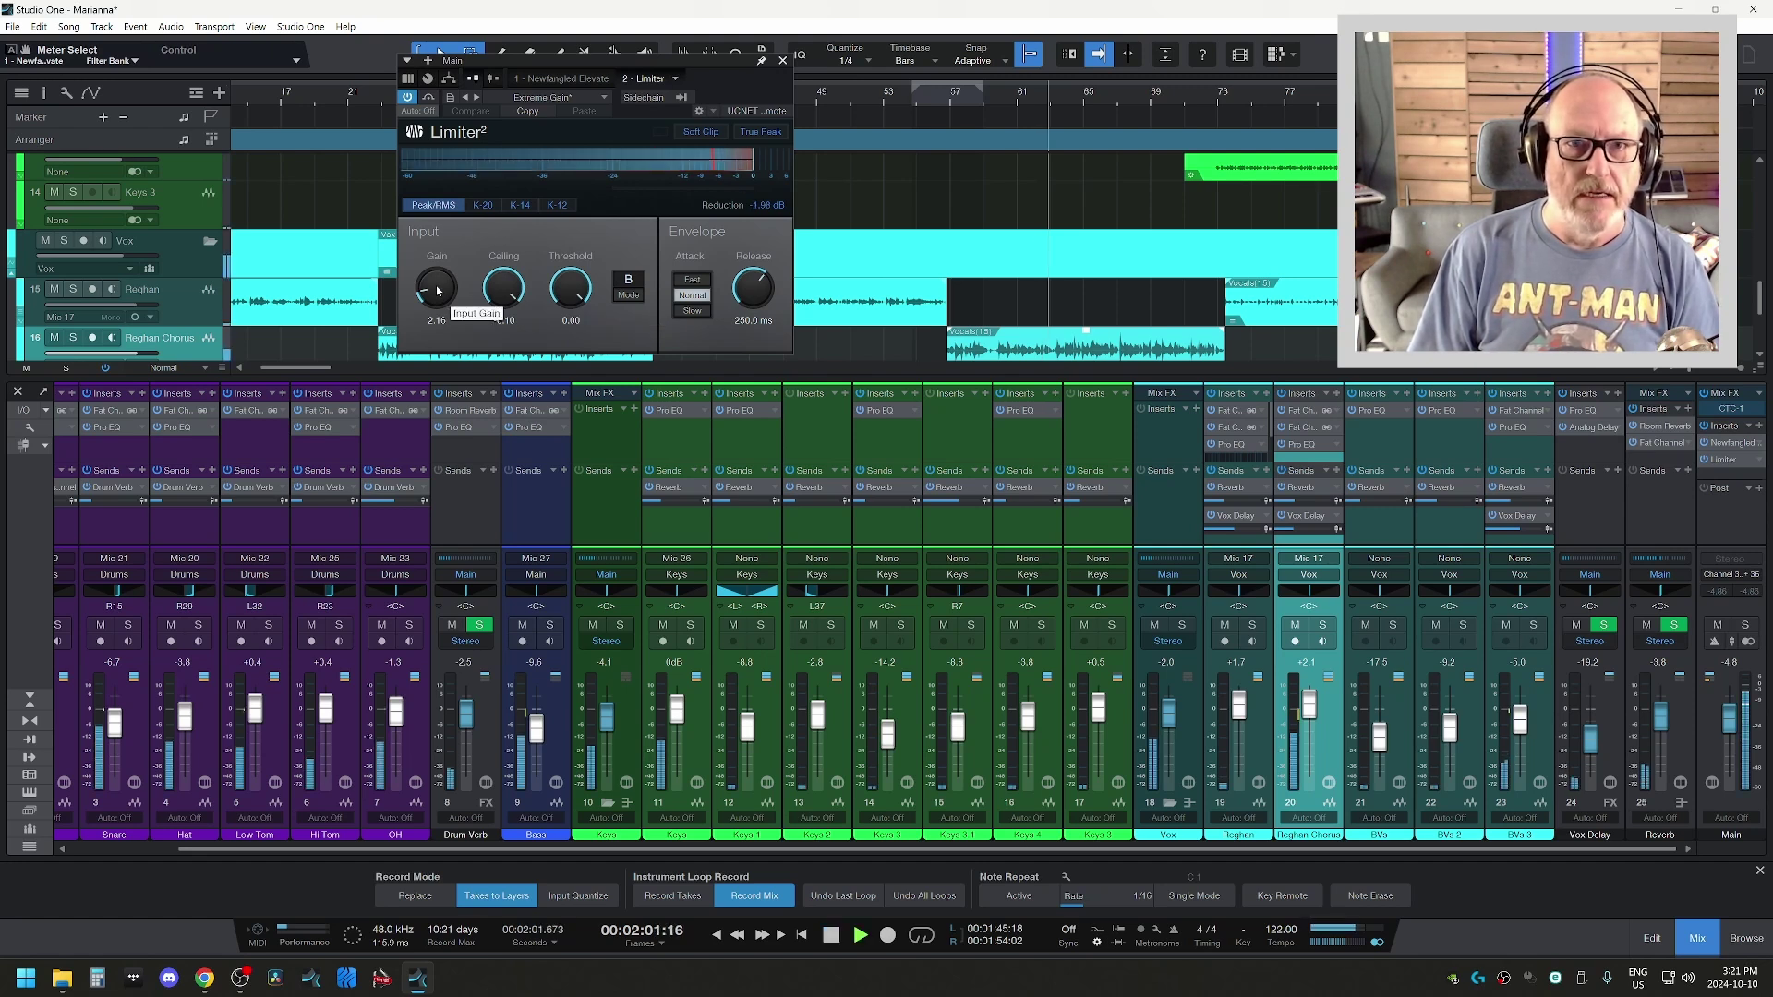
key("space")
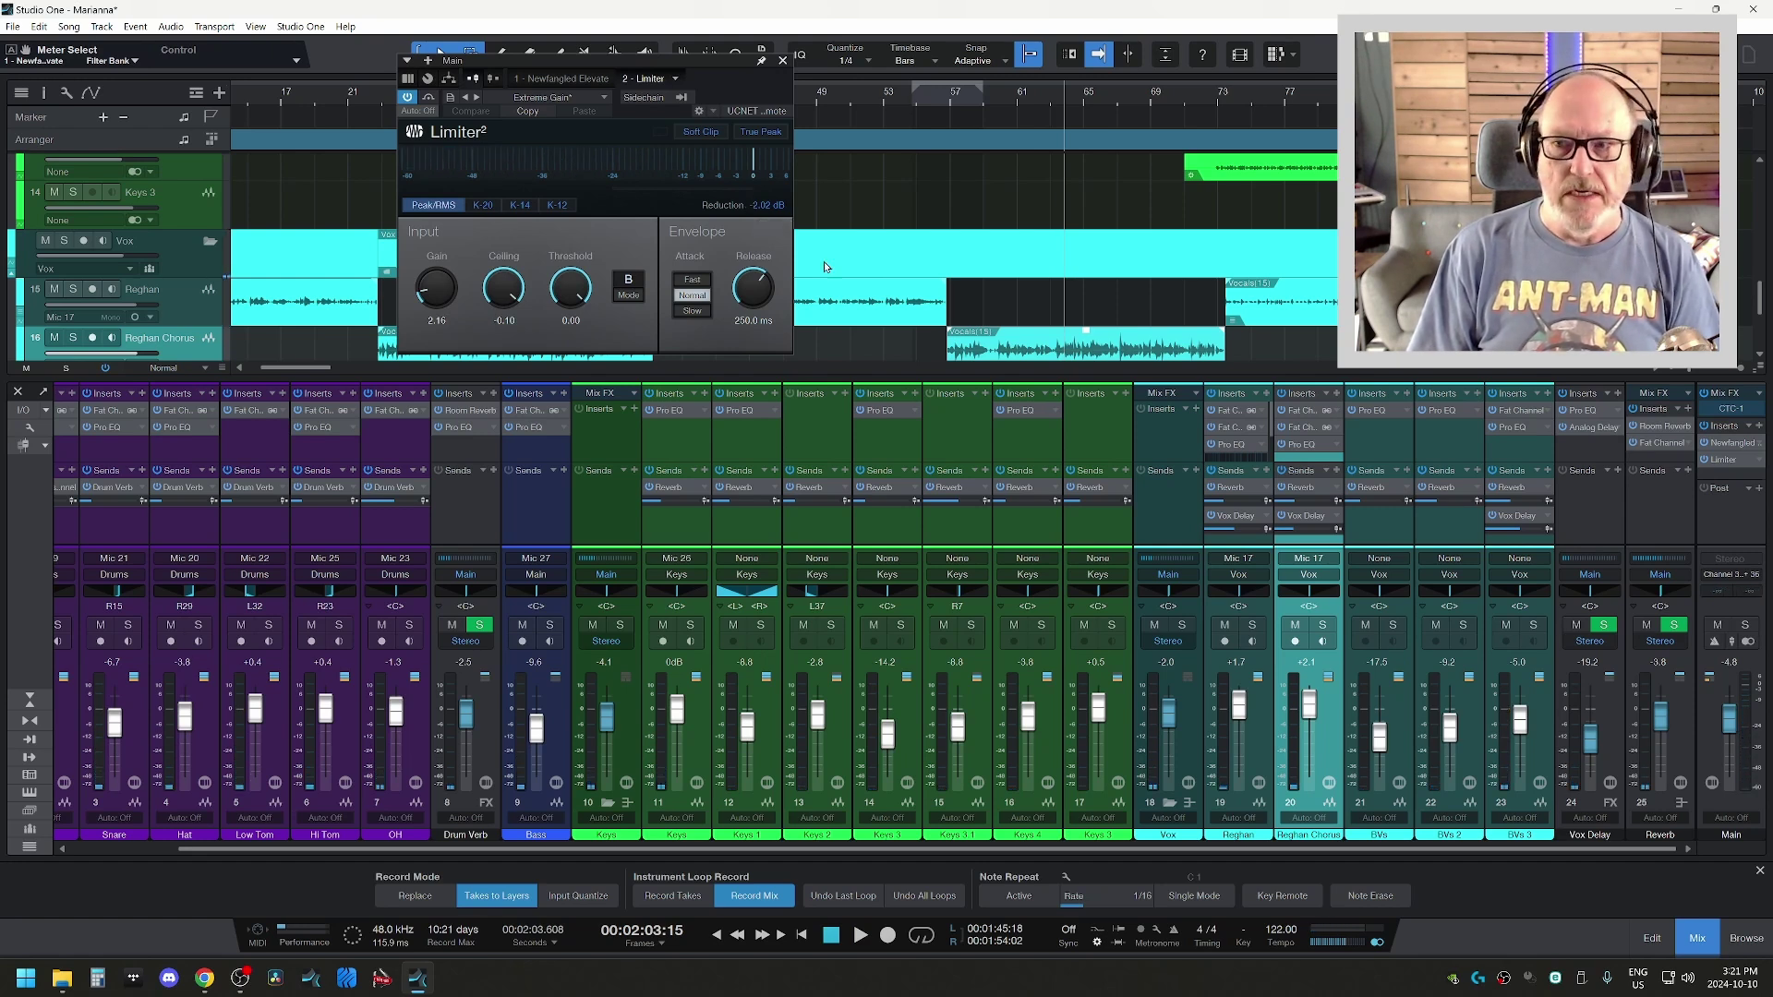
- Close the Main bus's Limiter² window
left_click(783, 61)
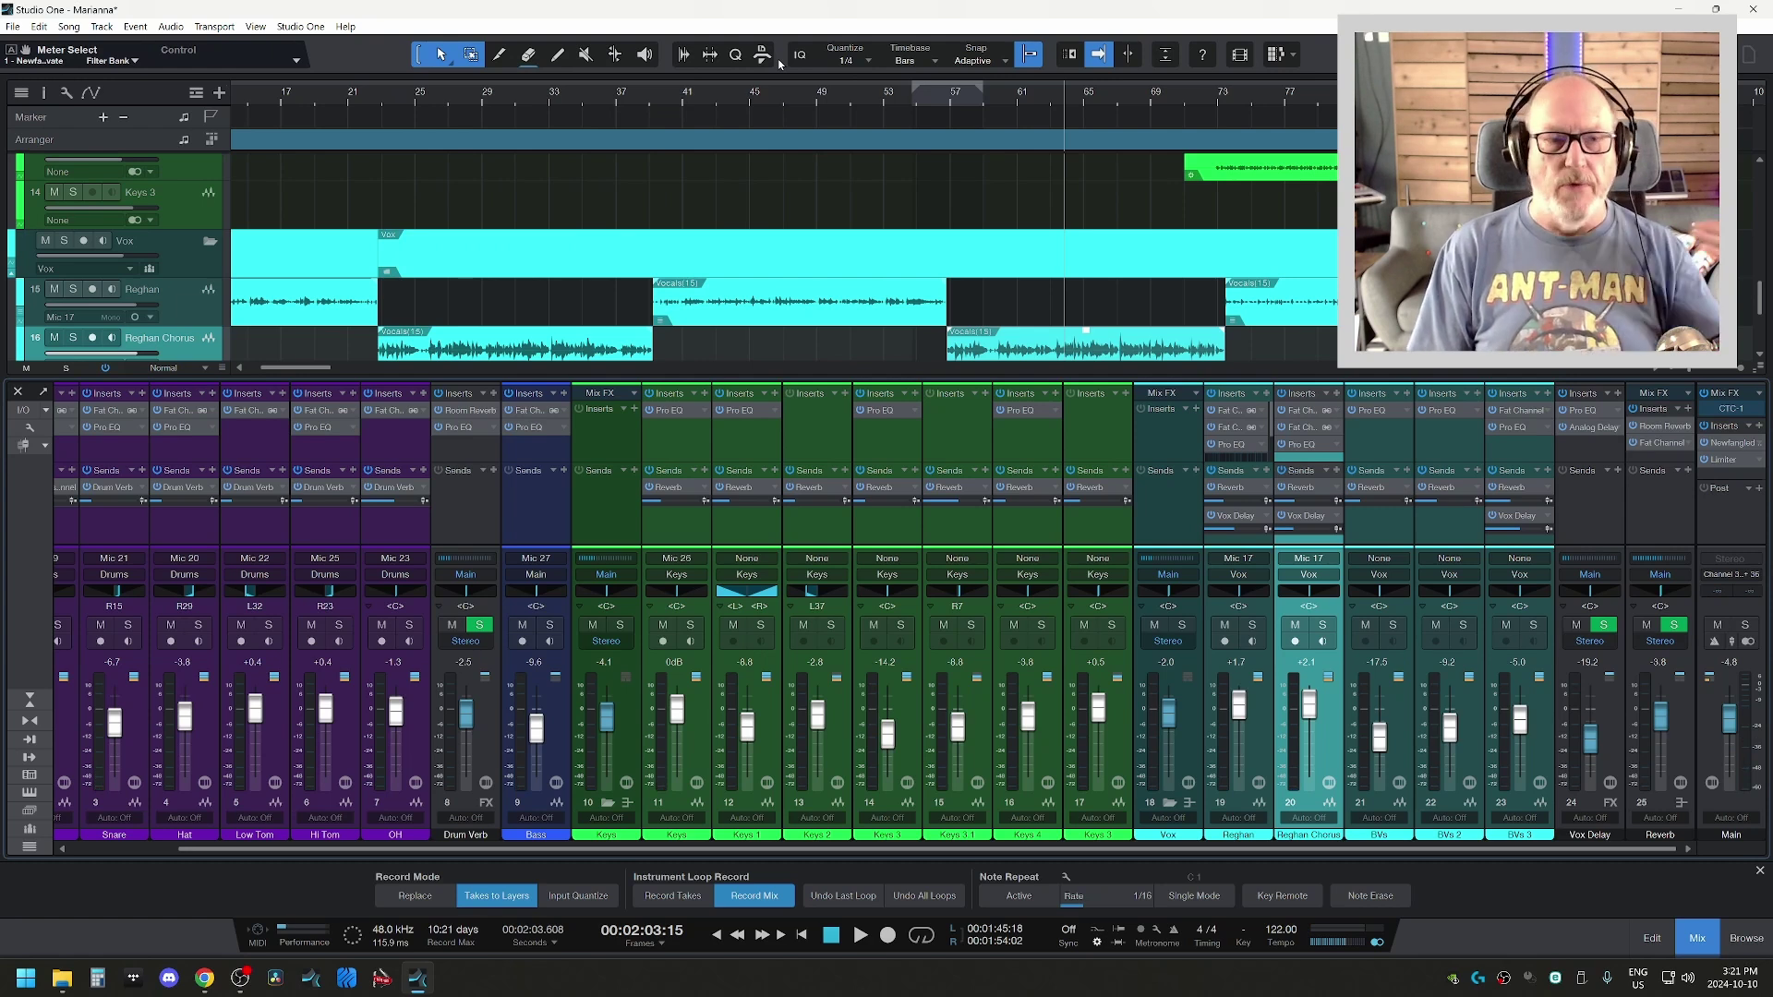